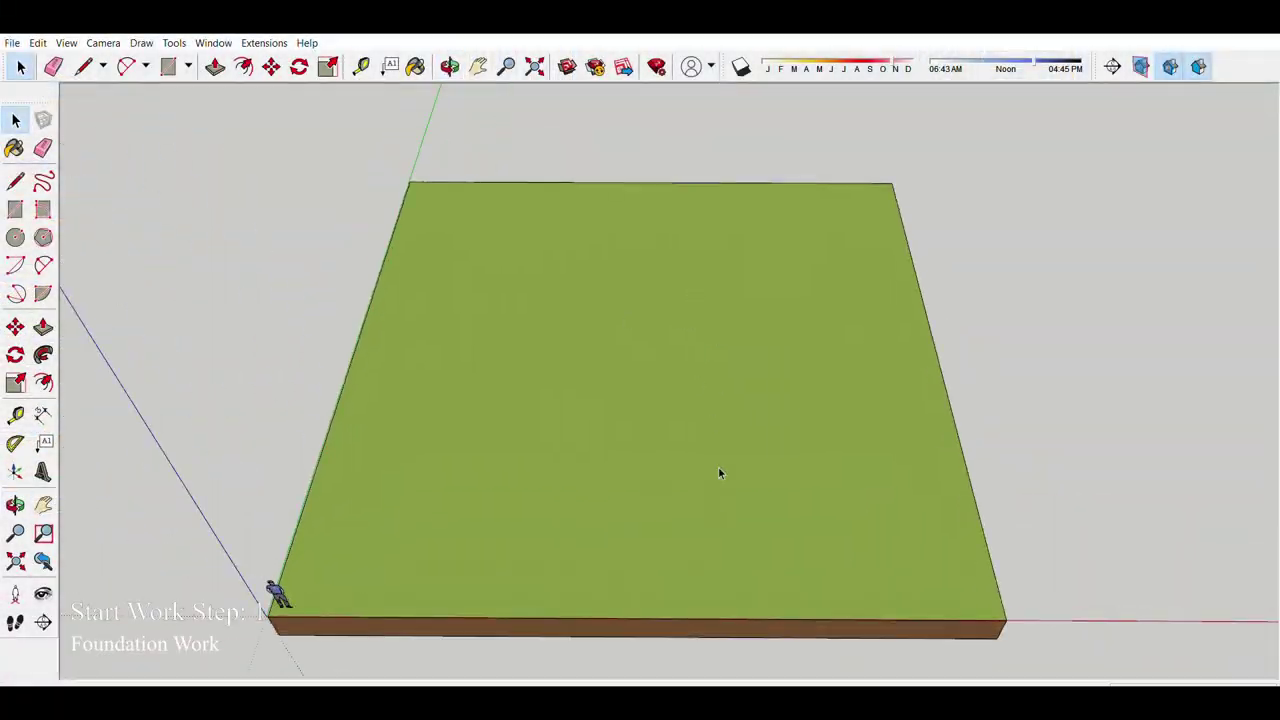
Step: Place guide lines over the grass slab and draw three small footing squares in a row
key(t)
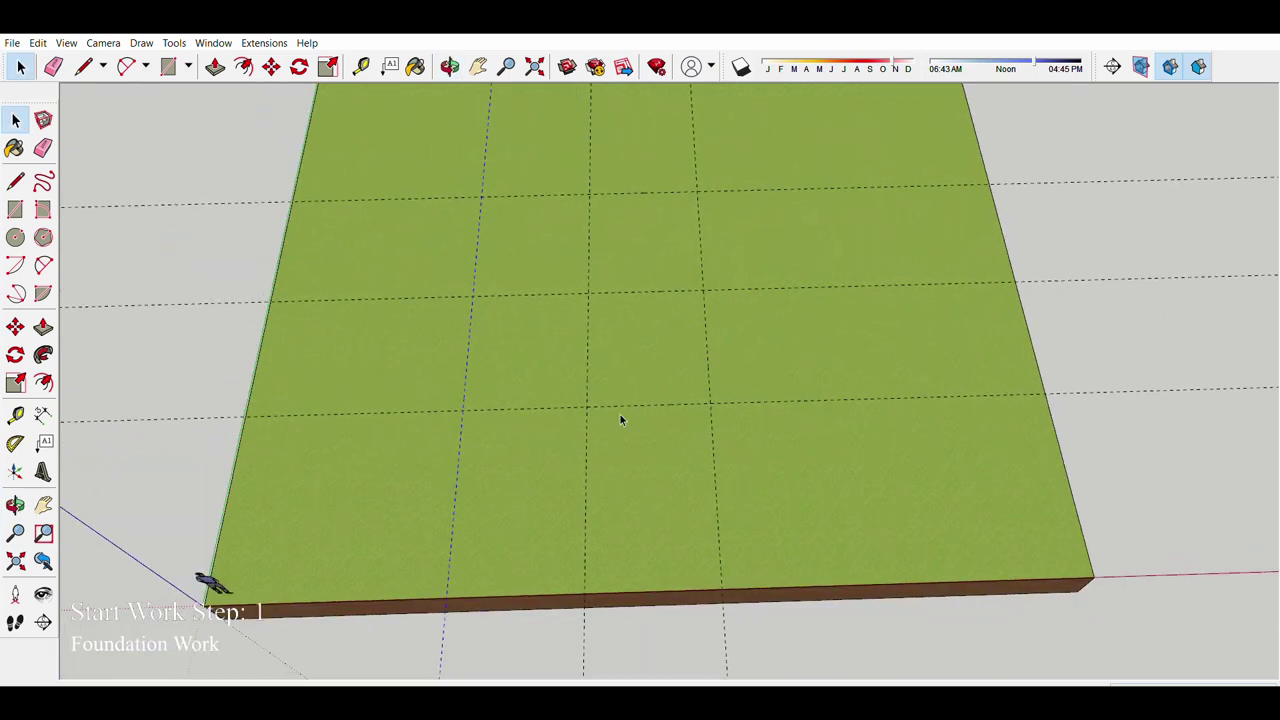
key(r)
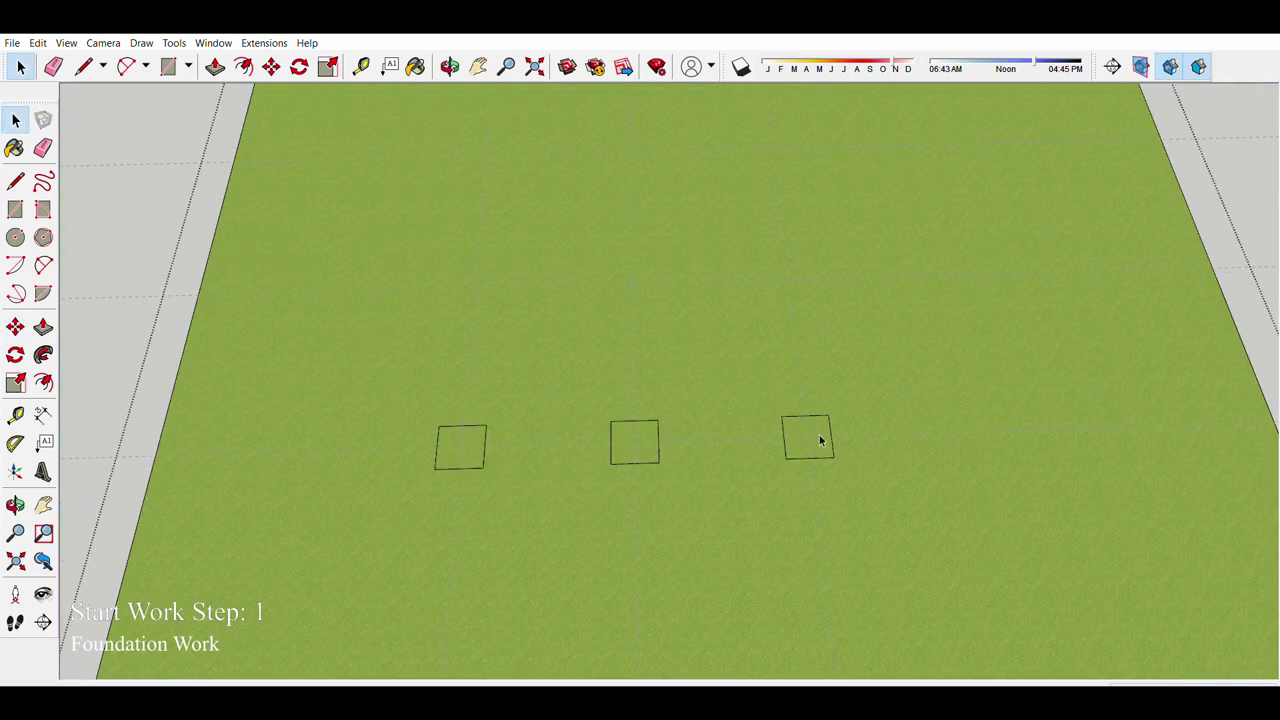
Step: Select the three footing squares and move-copy them to form the 3x3 footing grid
key(m)
middle_drag(643, 383, 618, 397)
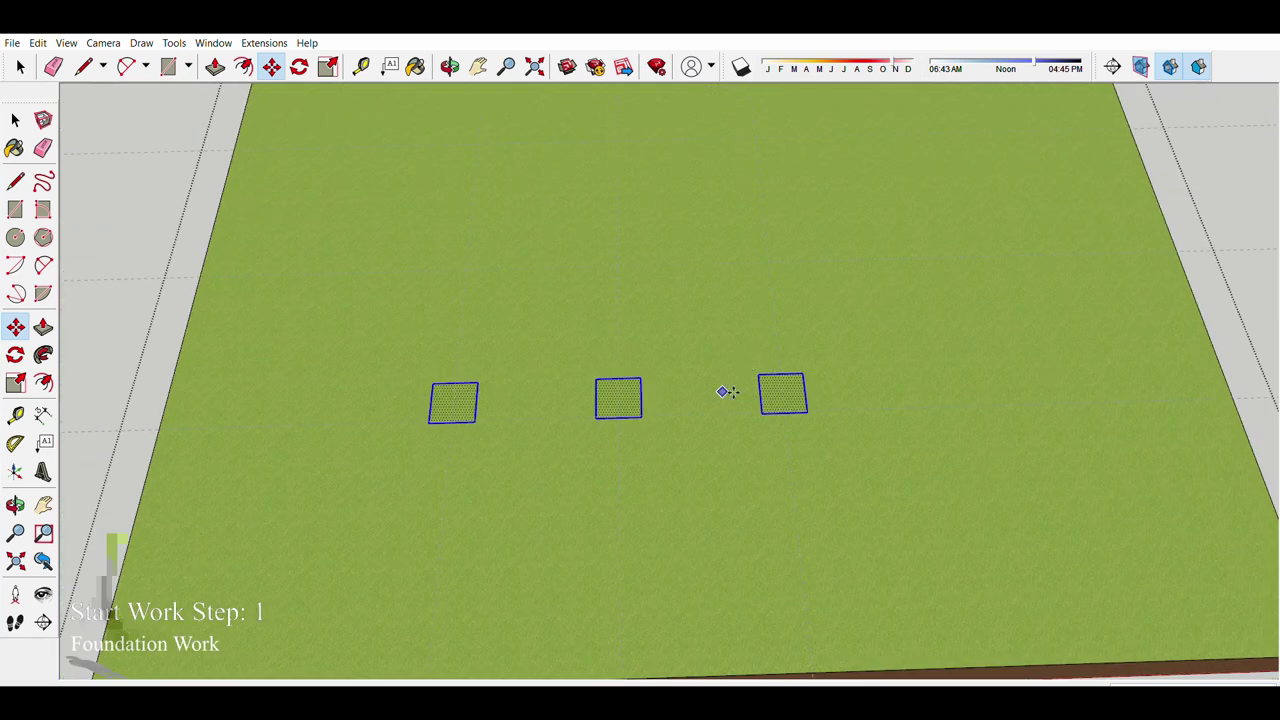
scroll(848, 412, down, 1)
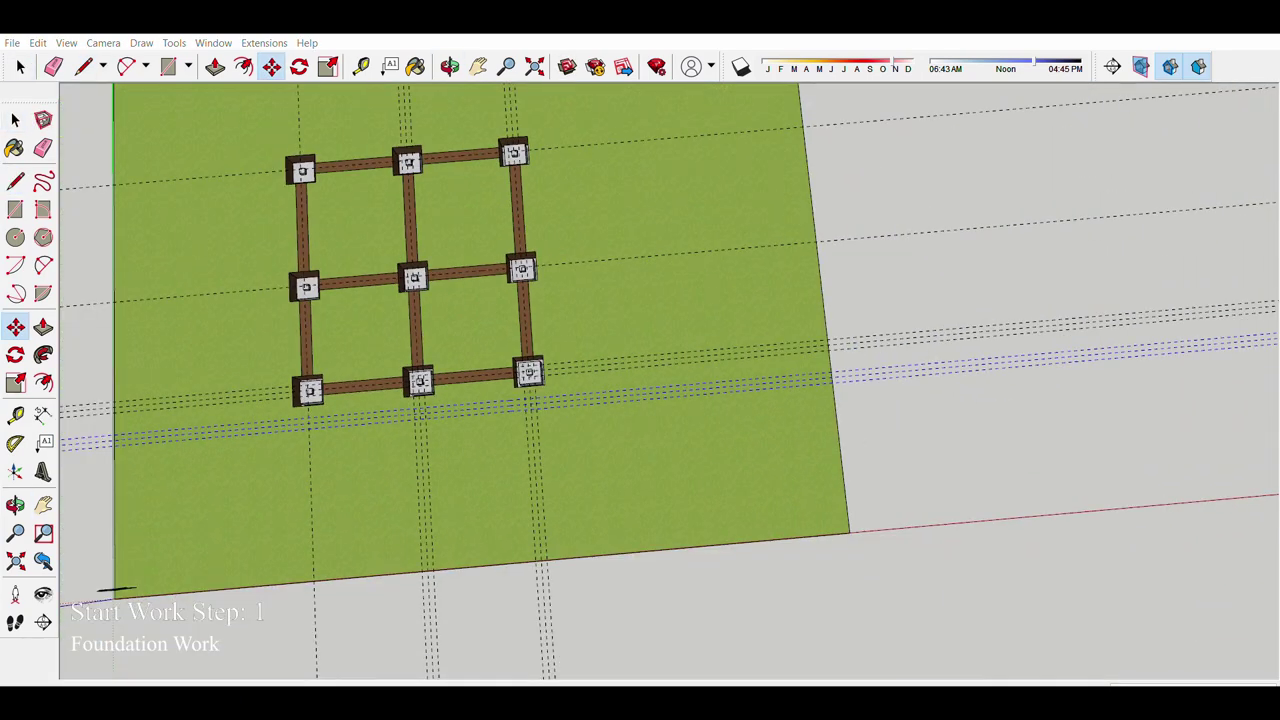
Step: Draw a long rectangular strip in front of the front row of footings
scroll(557, 415, up, 3)
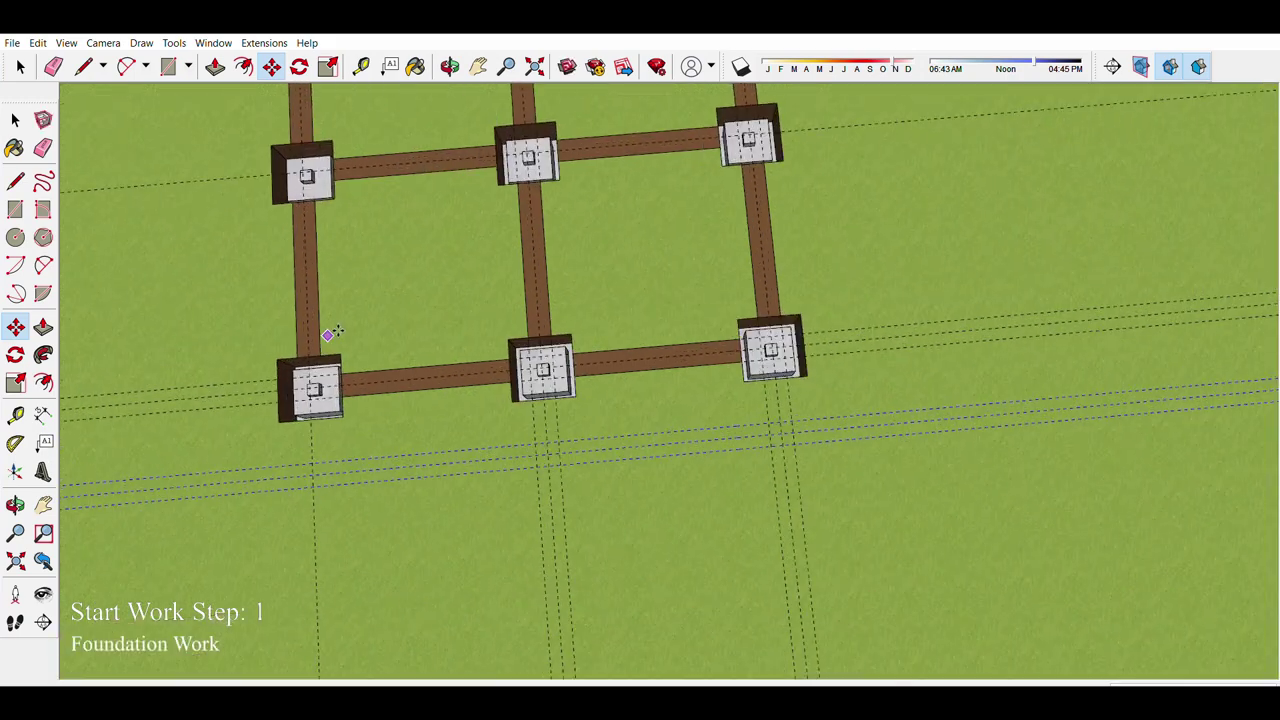
scroll(366, 437, down, 1)
scroll(257, 429, up, 2)
scroll(213, 462, up, 1)
shift+middle_drag(213, 462, 288, 443)
scroll(288, 443, down, 1)
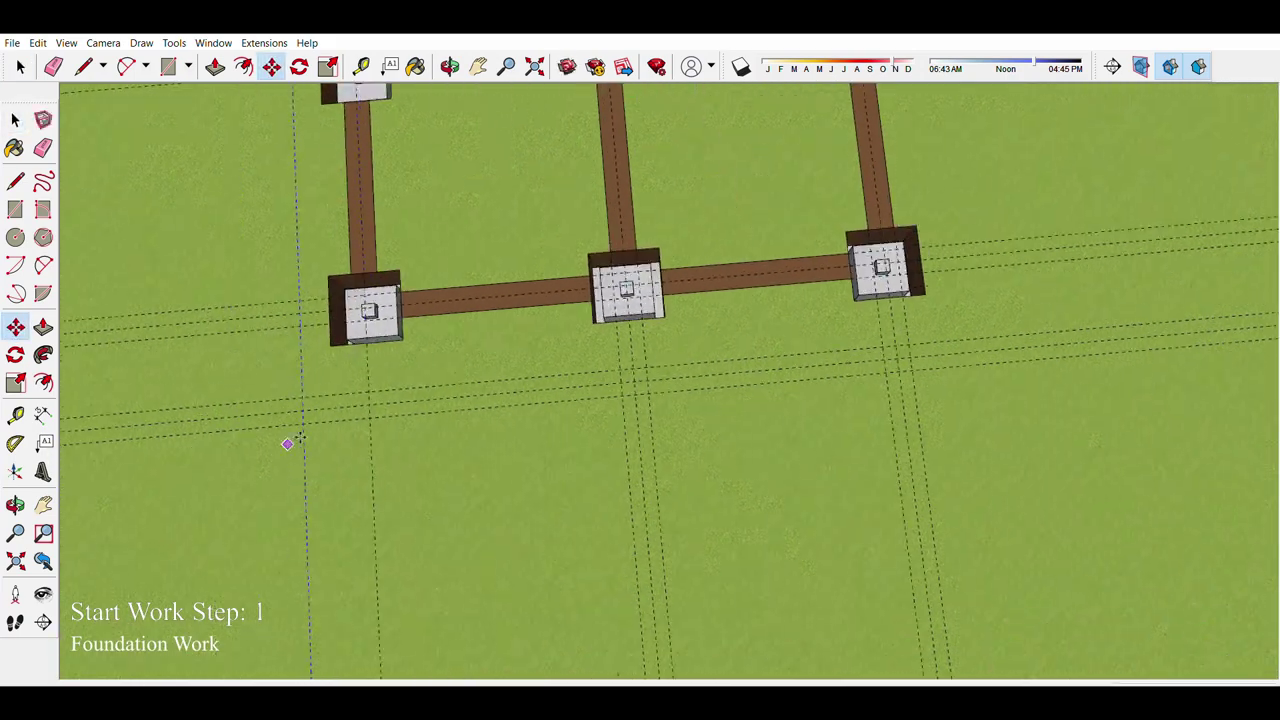
scroll(429, 343, up, 1)
scroll(400, 245, up, 2)
key(r)
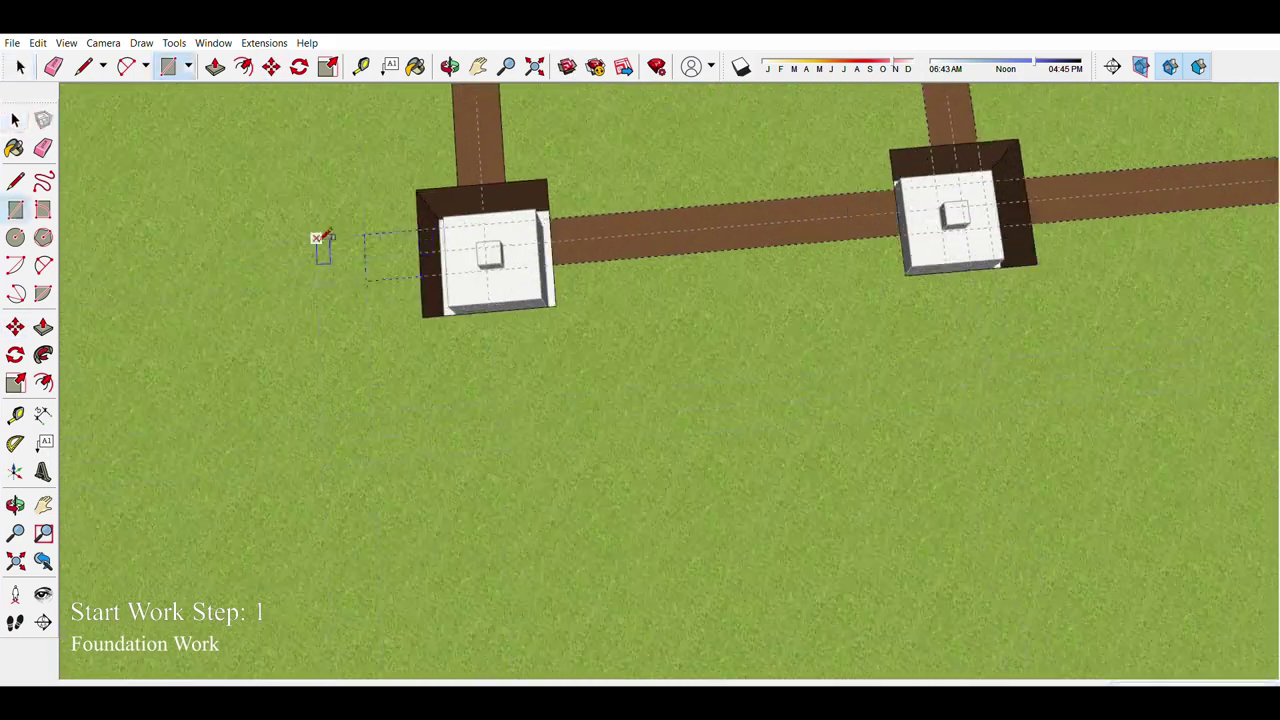
scroll(400, 310, down, 2)
scroll(189, 371, up, 2)
scroll(560, 391, down, 2)
click(556, 400)
scroll(608, 300, up, 2)
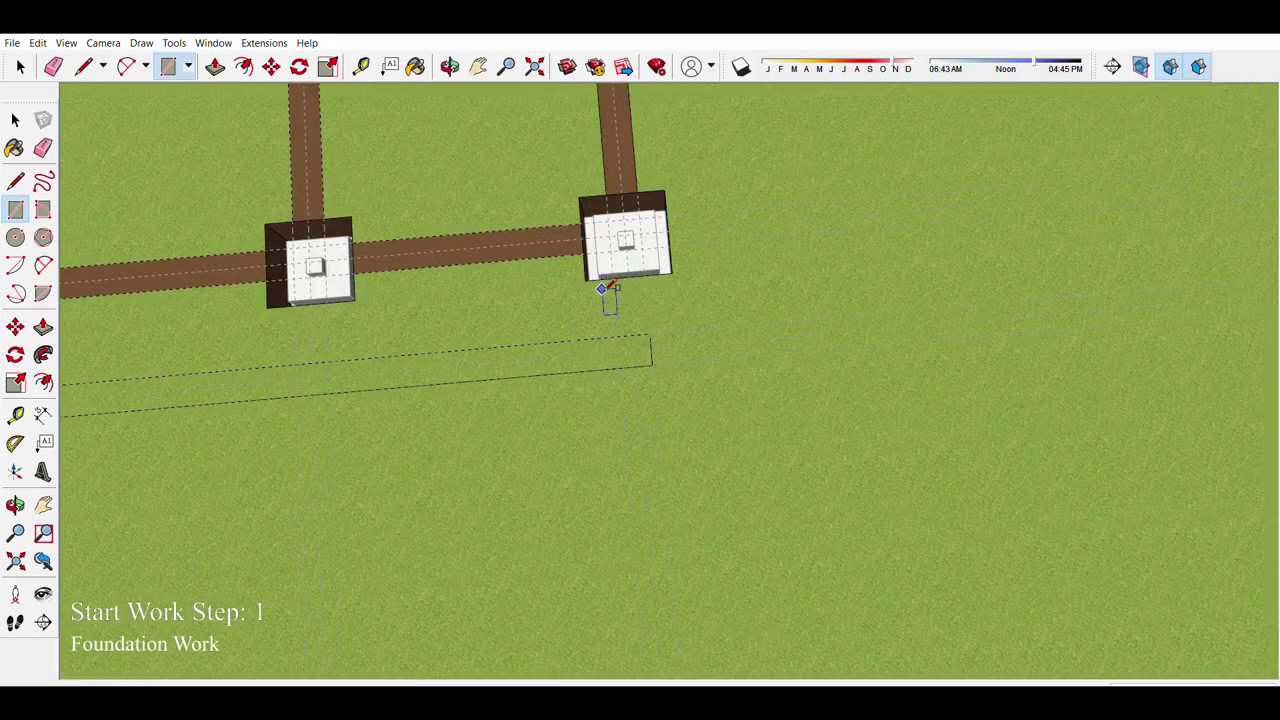
scroll(313, 365, down, 2)
scroll(251, 306, up, 2)
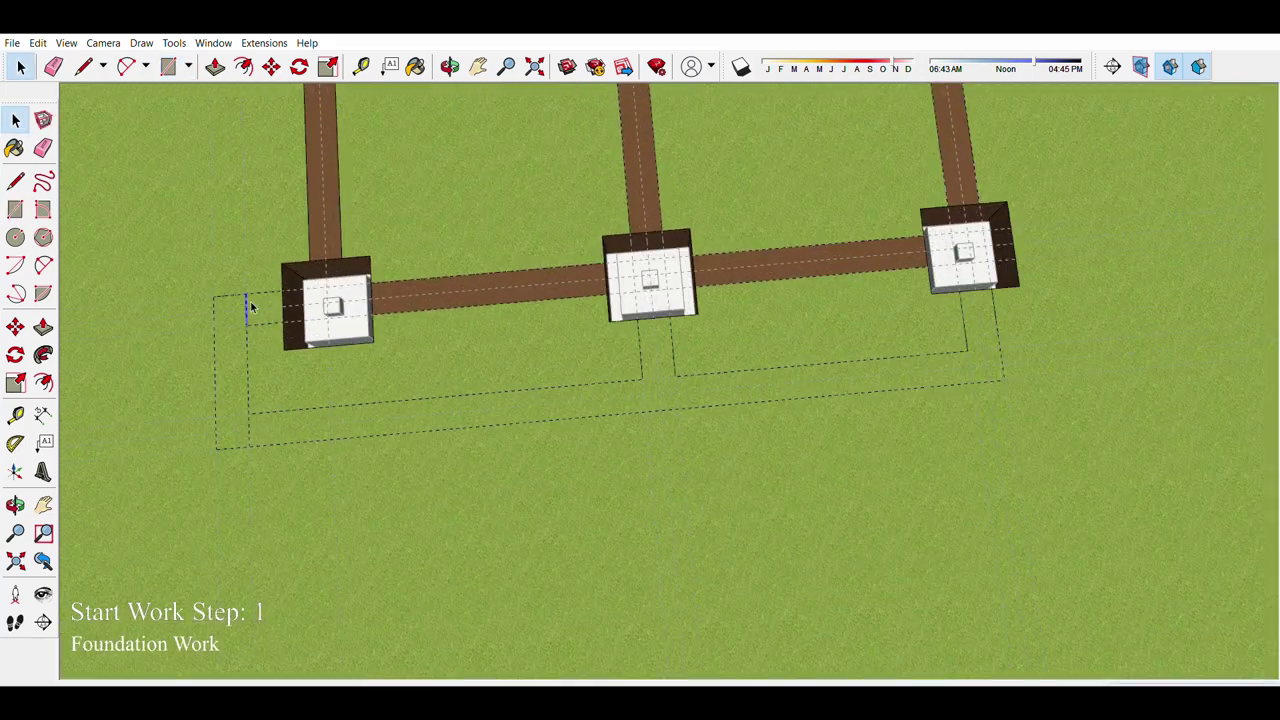
scroll(257, 400, down, 4)
scroll(513, 397, up, 2)
mouse_move(513, 397)
middle_down()
mouse_move(284, 357)
mouse_move(429, 396)
mouse_move(500, 451)
mouse_move(484, 362)
middle_up()
scroll(484, 362, up, 3)
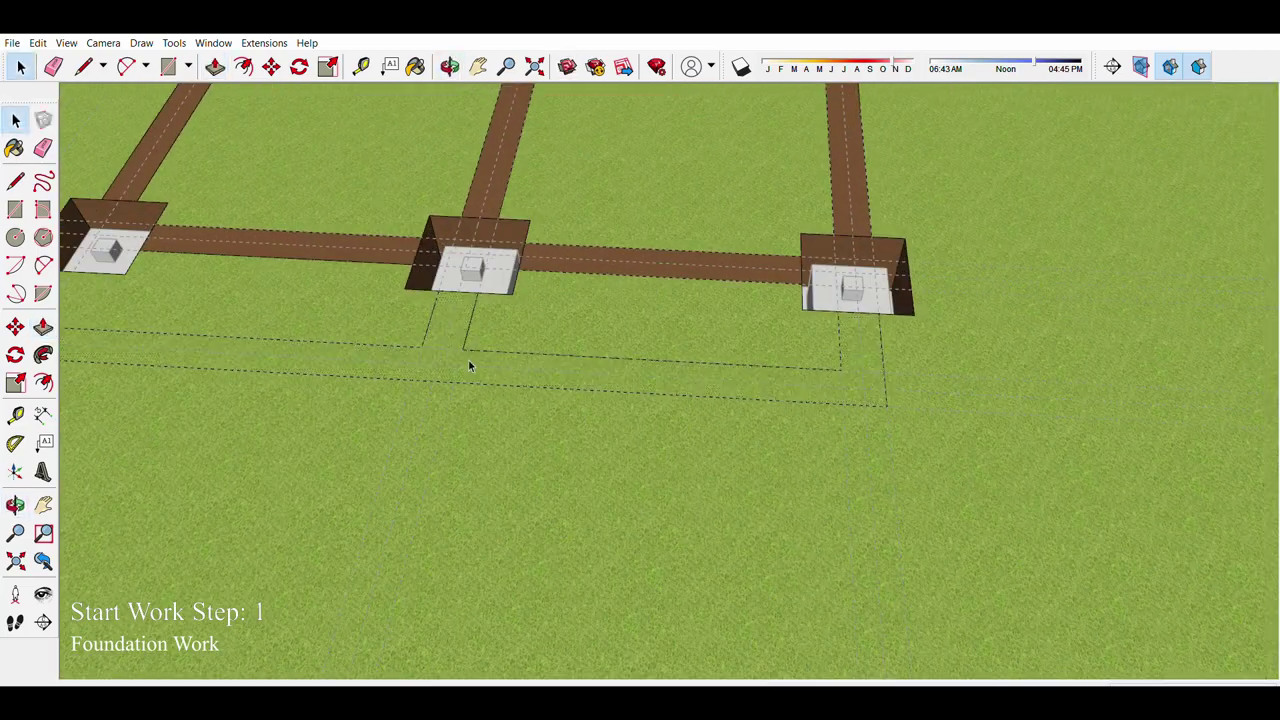
Step: Push/Pull the front strip down into a sunken trench
key(p)
scroll(549, 263, down, 3)
mouse_move(549, 263)
middle_down()
mouse_move(527, 283)
mouse_move(502, 141)
middle_up()
scroll(527, 283, up, 3)
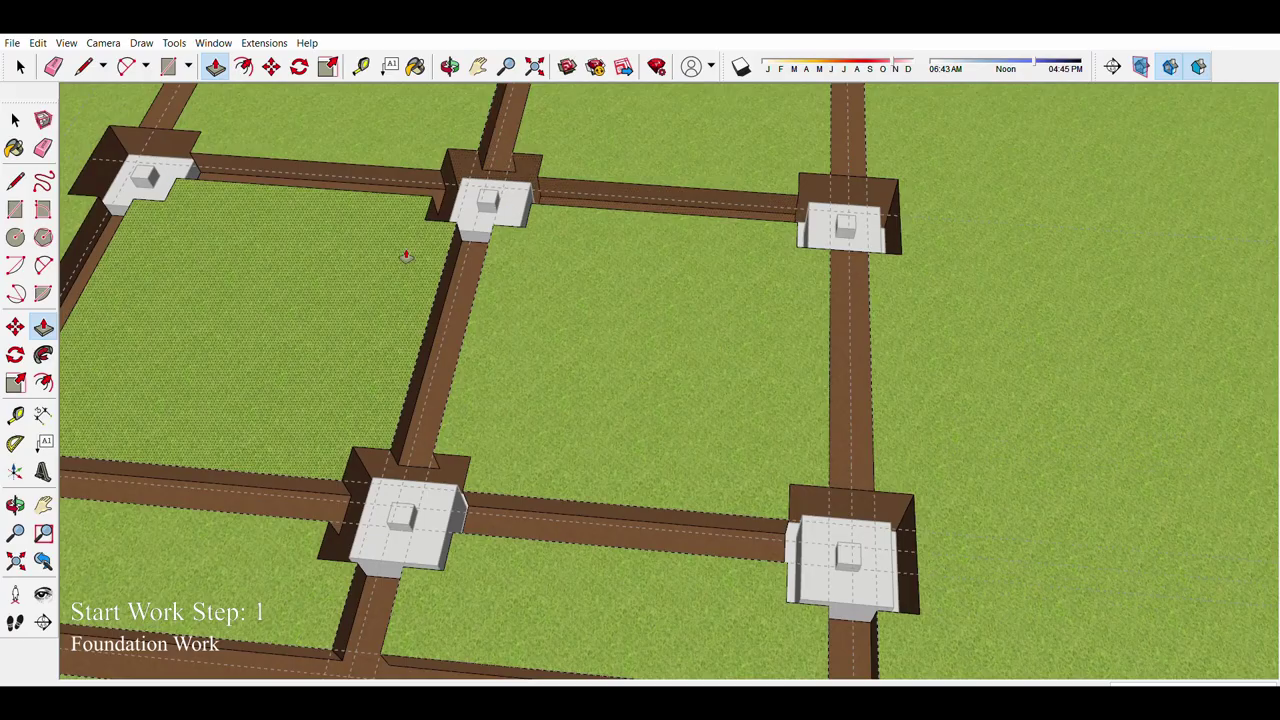
scroll(406, 256, down, 3)
scroll(406, 256, up, 3)
scroll(406, 256, down, 3)
mouse_move(406, 256)
middle_down()
mouse_move(385, 200)
mouse_move(503, 451)
middle_up()
scroll(385, 200, down, 3)
scroll(503, 451, up, 4)
Step: Paint three trench strips with grey concrete
scroll(921, 304, up, 4)
key(b)
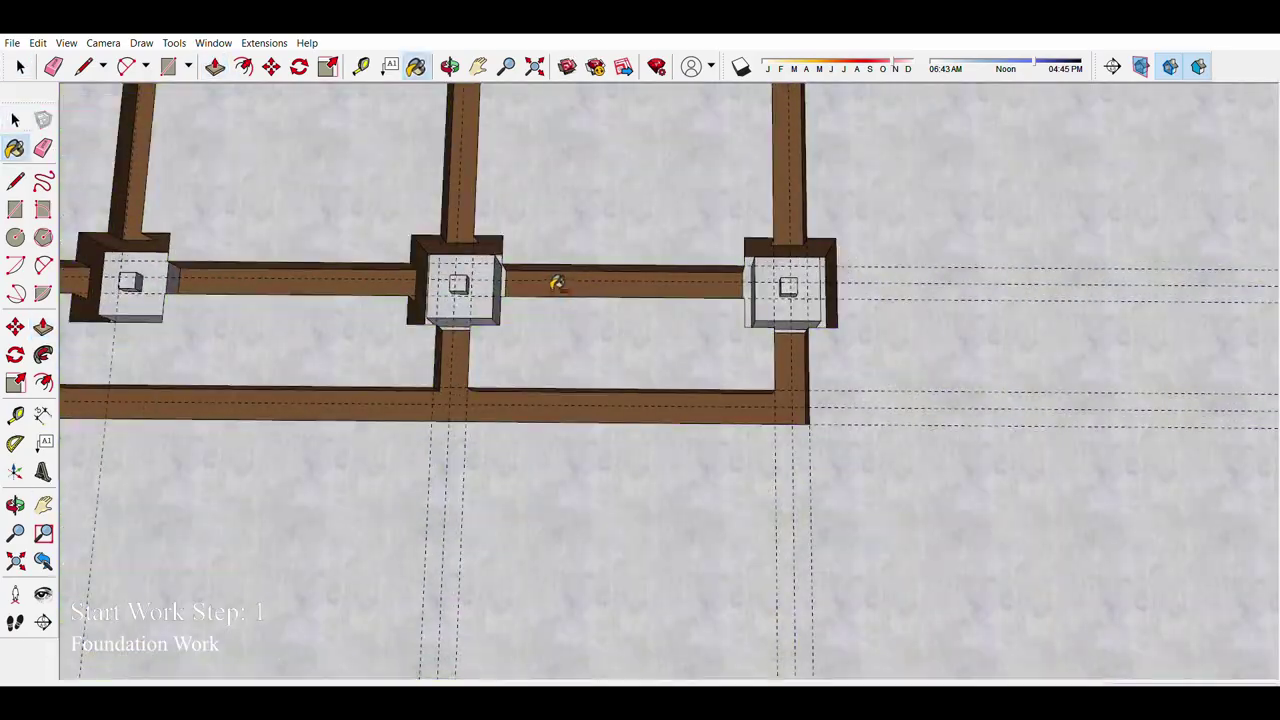
click(557, 283)
scroll(557, 283, down, 2)
click(537, 414)
scroll(520, 234, down, 2)
click(235, 215)
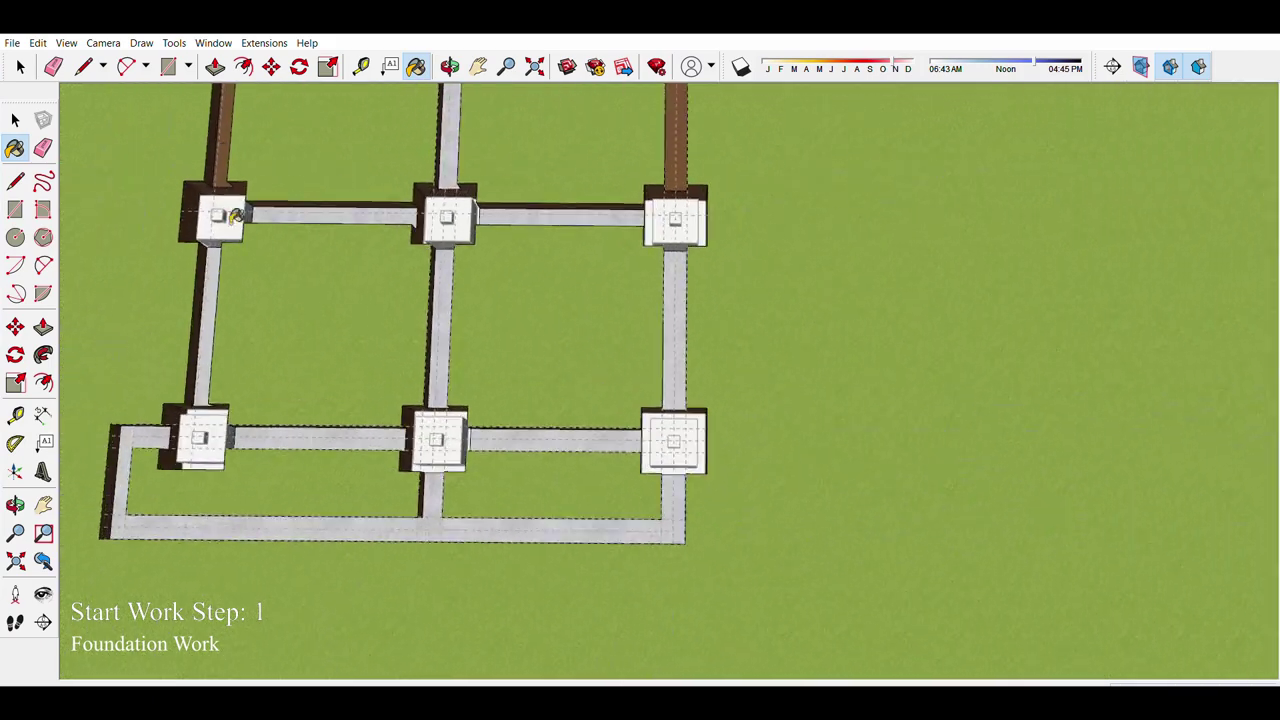
scroll(235, 215, down, 3)
mouse_move(400, 300)
middle_down()
mouse_move(420, 200)
mouse_move(500, 150)
middle_up()
scroll(557, 225, up, 4)
Step: Draw wall outline rectangles along the foundation lines at a footing corner
key(r)
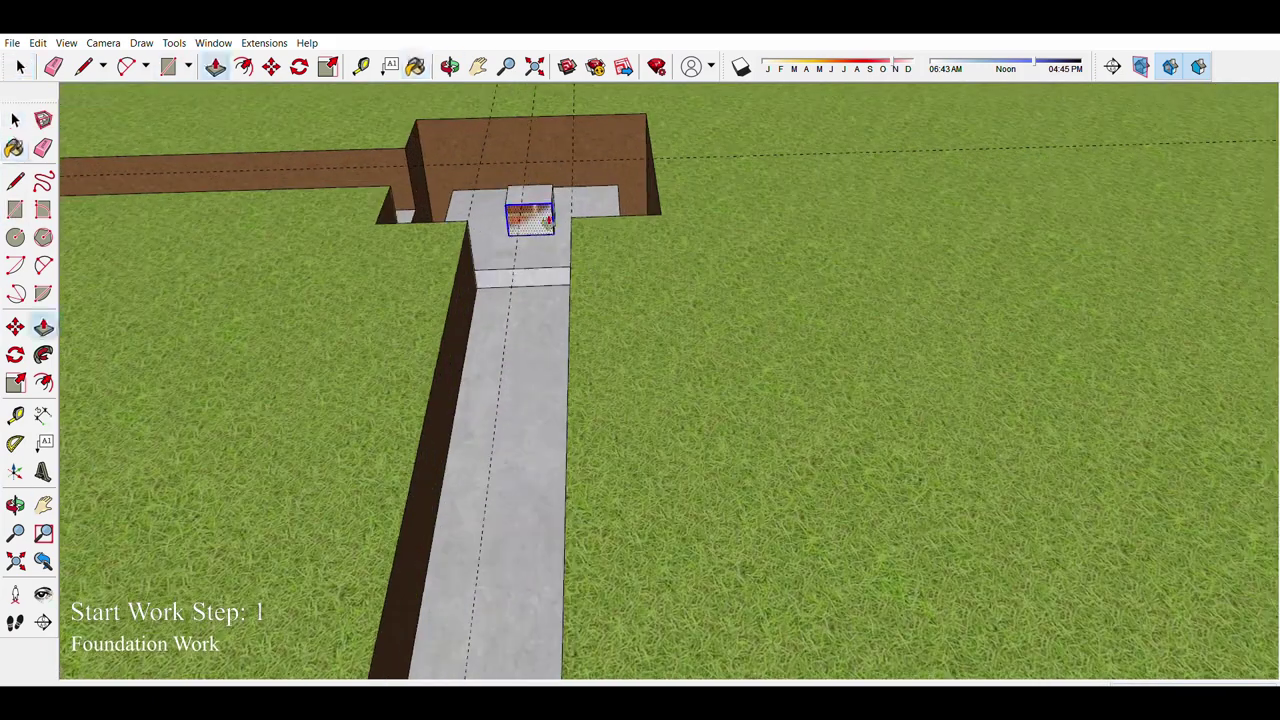
scroll(821, 372, down, 3)
middle_drag(600, 477, 553, 401)
scroll(553, 401, up, 3)
key(space)
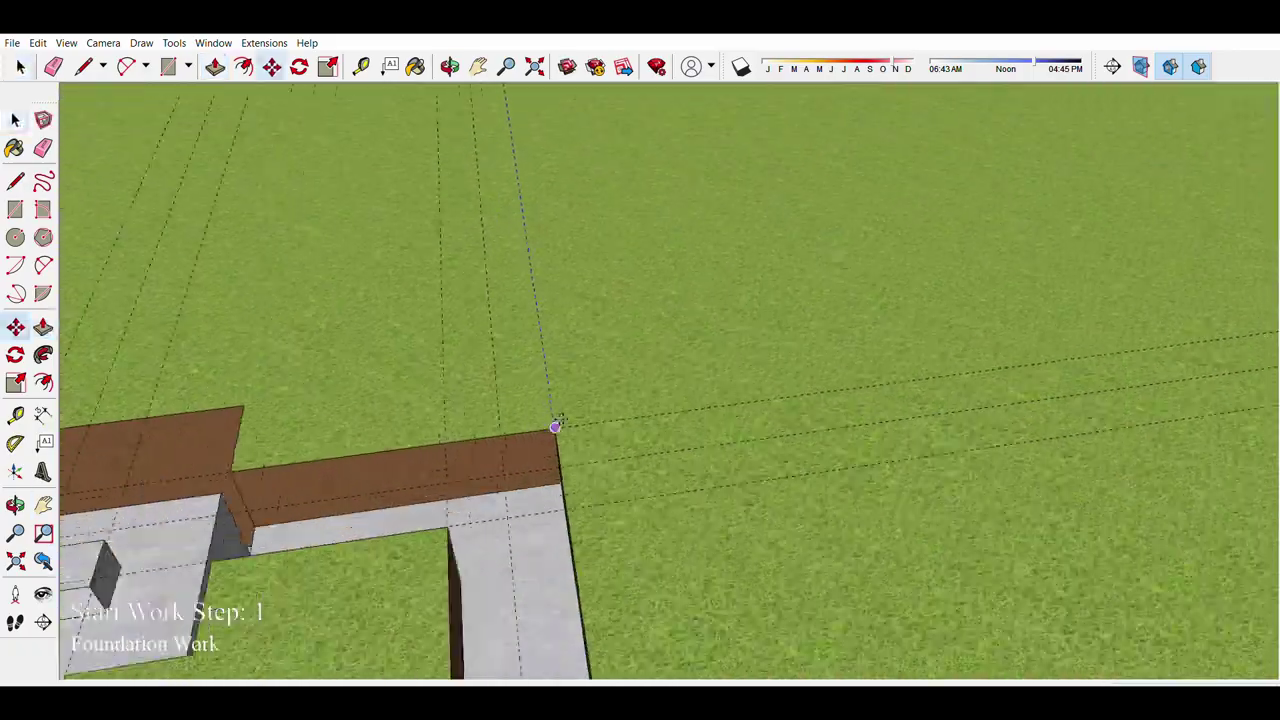
scroll(545, 420, down, 5)
key(space)
scroll(125, 487, up, 3)
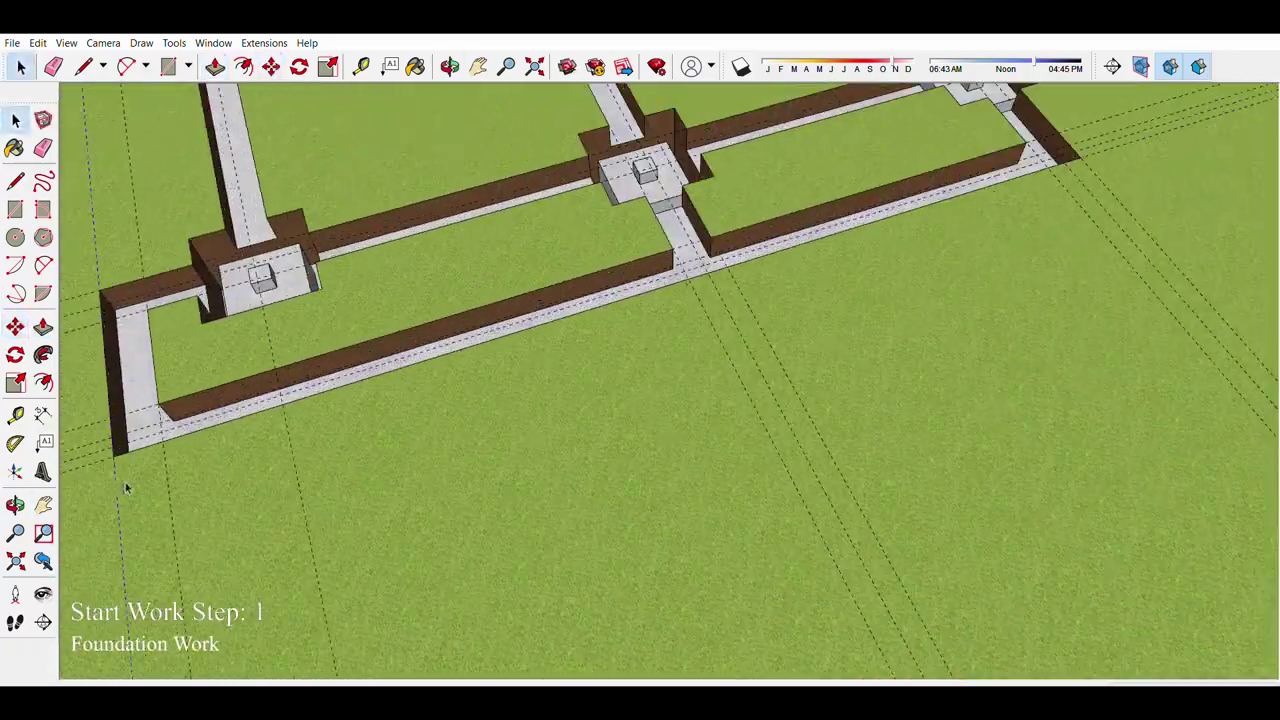
scroll(139, 437, down, 4)
Step: Push/Pull the wall outlines up into brick walls across the grid
key(p)
scroll(510, 145, up, 4)
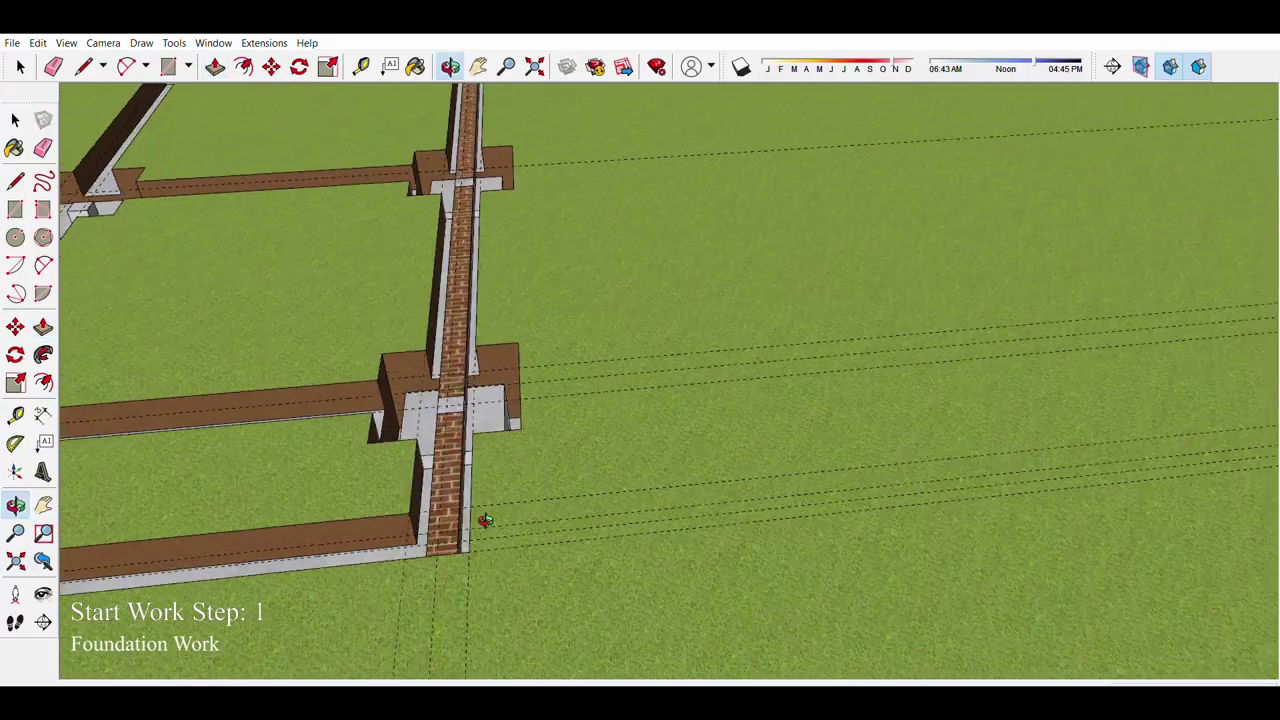
middle_drag(518, 494, 721, 469)
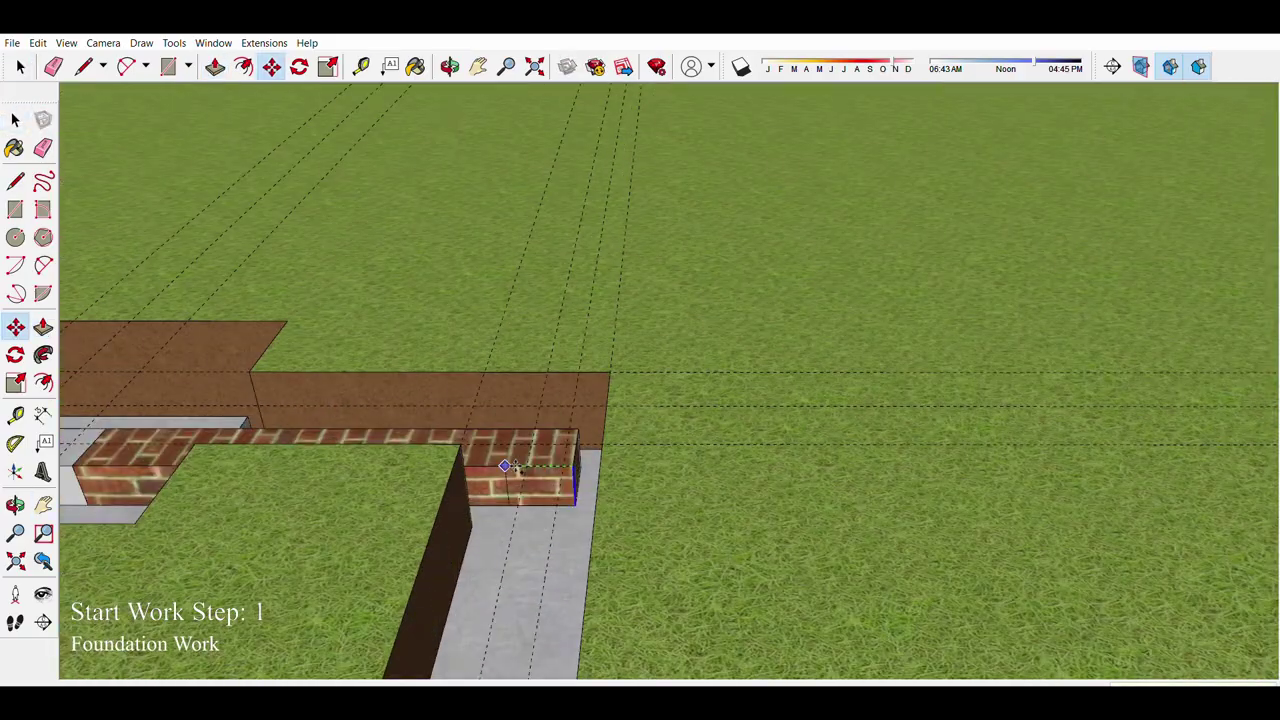
scroll(507, 467, down, 5)
scroll(578, 452, up, 4)
key(space)
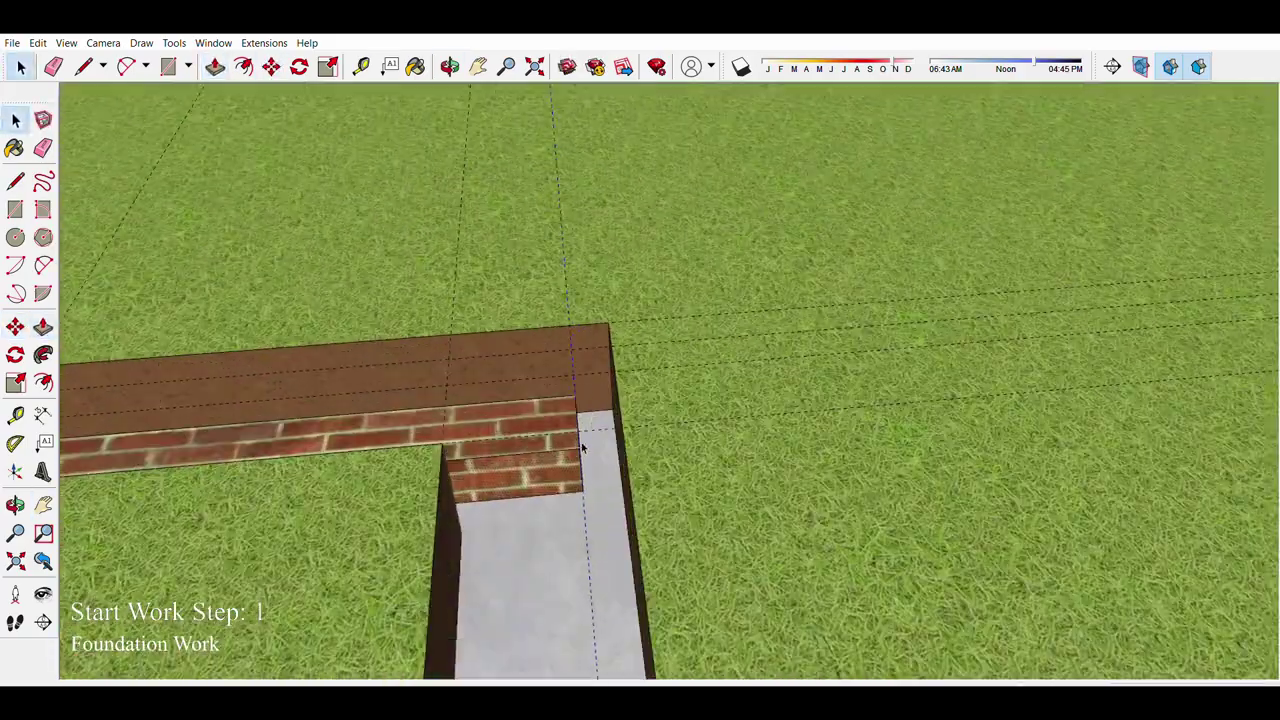
middle_drag(582, 447, 600, 438)
Step: Adjust the brick wall corner of the foundation using the Move and Line tools
key(m)
middle_drag(395, 478, 450, 455)
scroll(450, 455, down, 5)
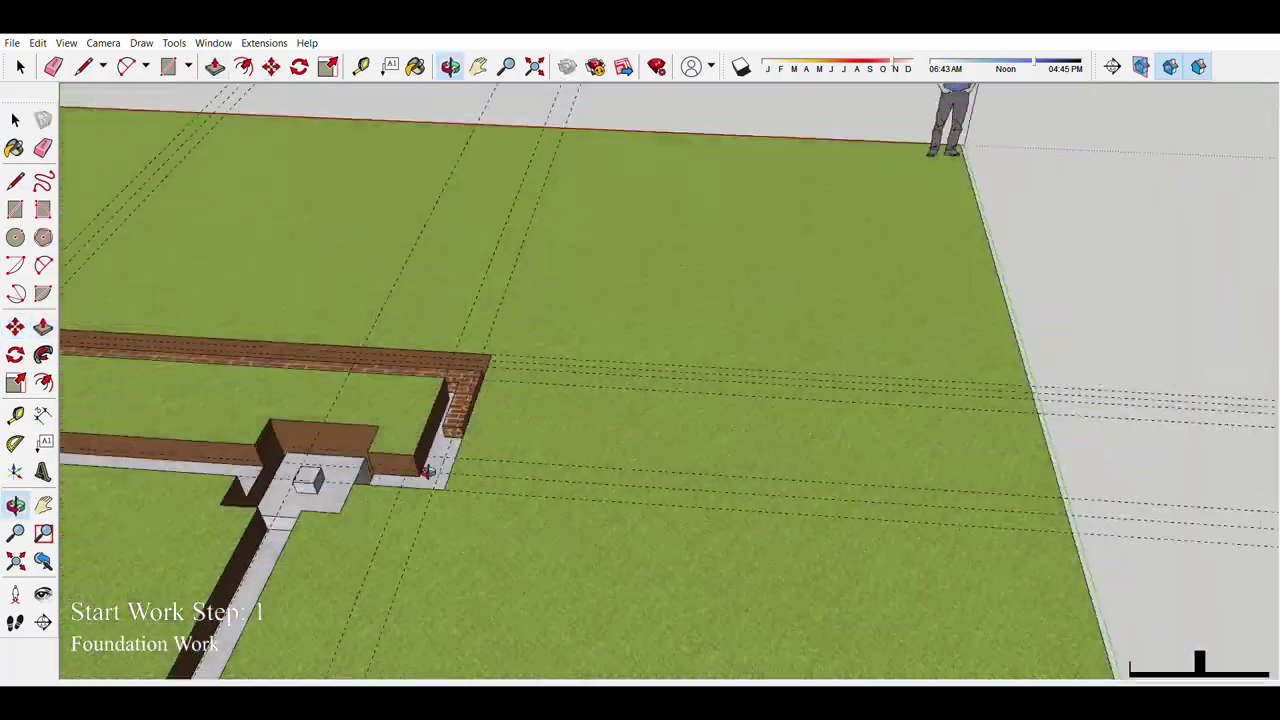
scroll(595, 460, up, 5)
middle_drag(545, 490, 414, 500)
scroll(414, 500, down, 4)
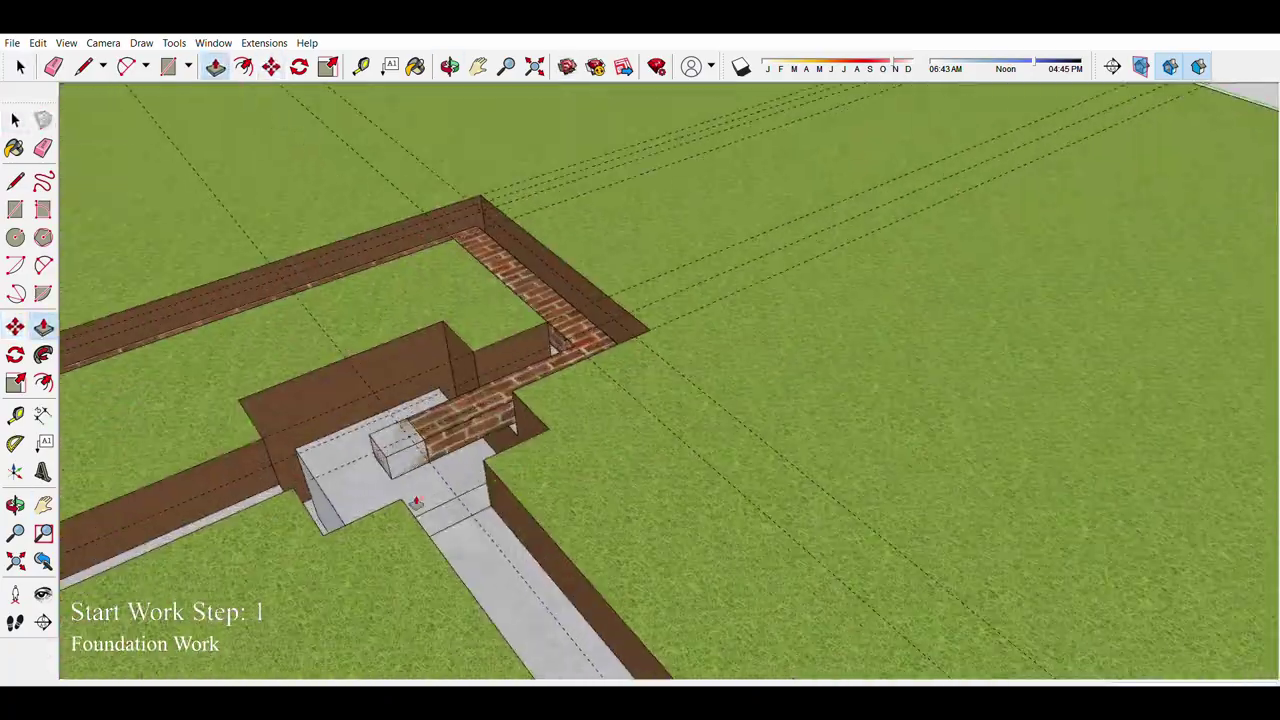
scroll(429, 404, up, 4)
key(l)
middle_drag(388, 307, 558, 374)
scroll(558, 374, up, 3)
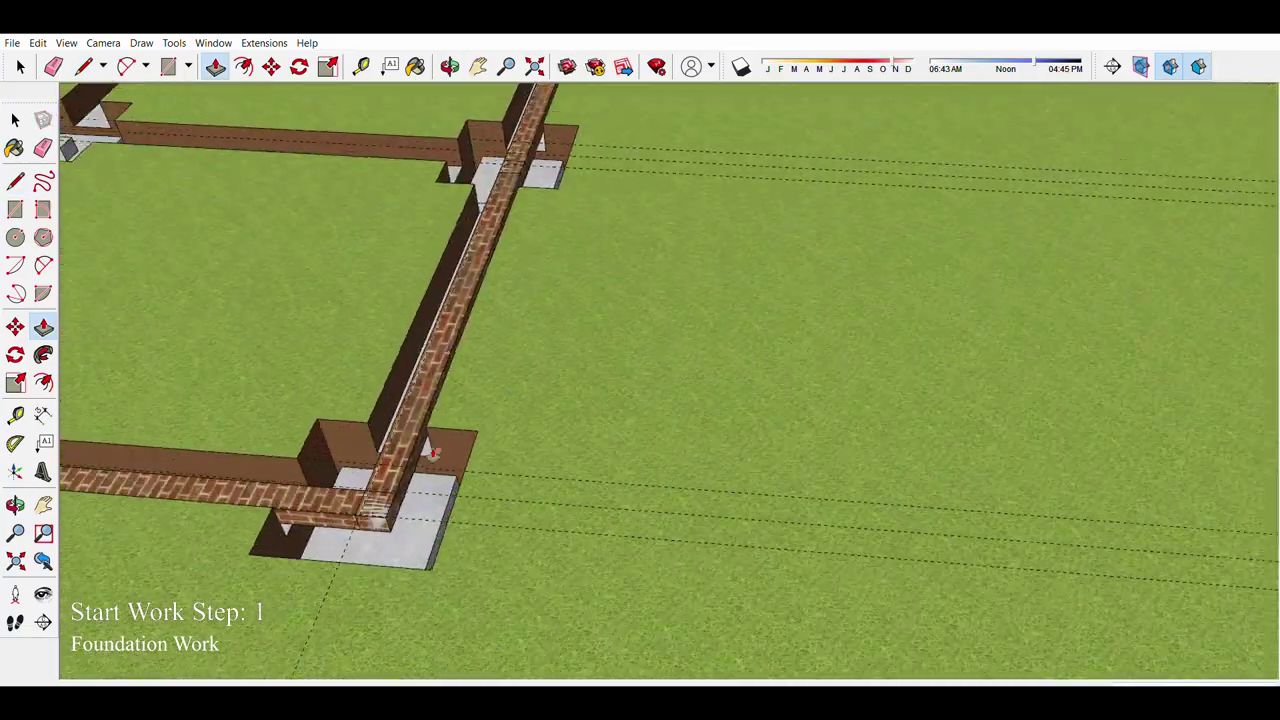
middle_drag(434, 453, 494, 416)
Step: Draw the remaining wall rectangles, then triple-click to select the entire connected foundation
key(r)
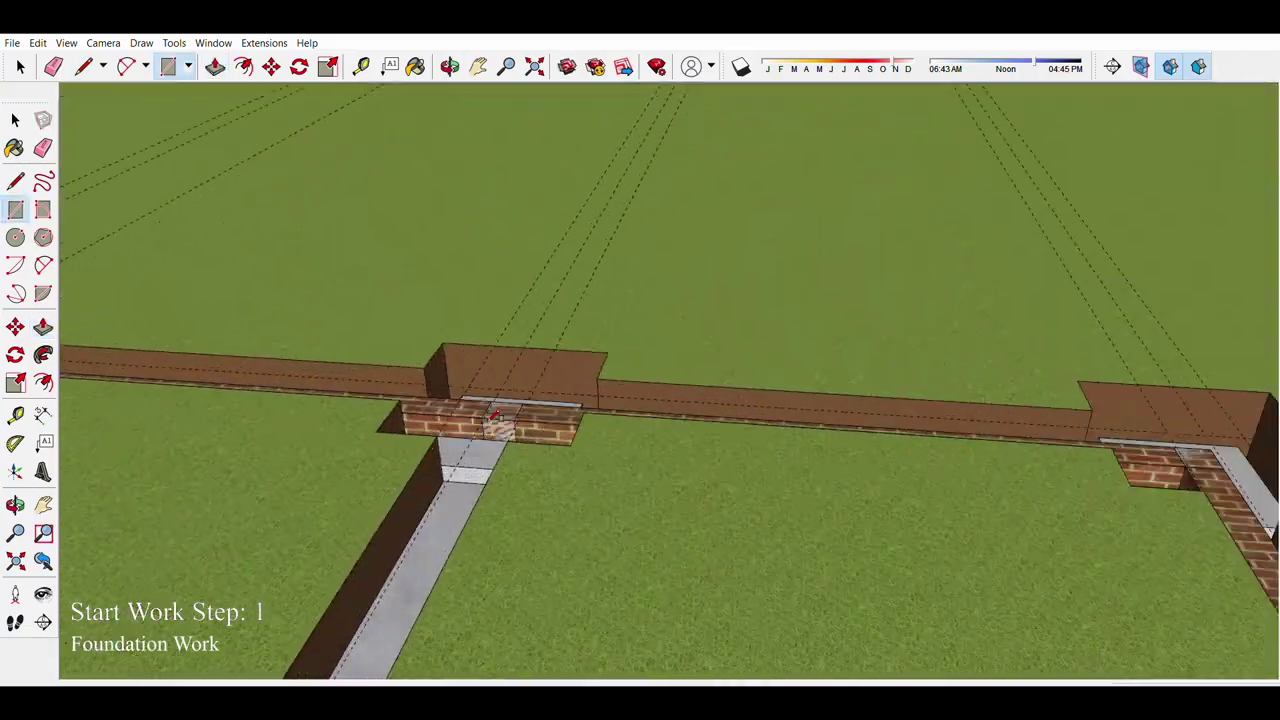
scroll(345, 611, down, 5)
drag(325, 577, 343, 347)
key(space)
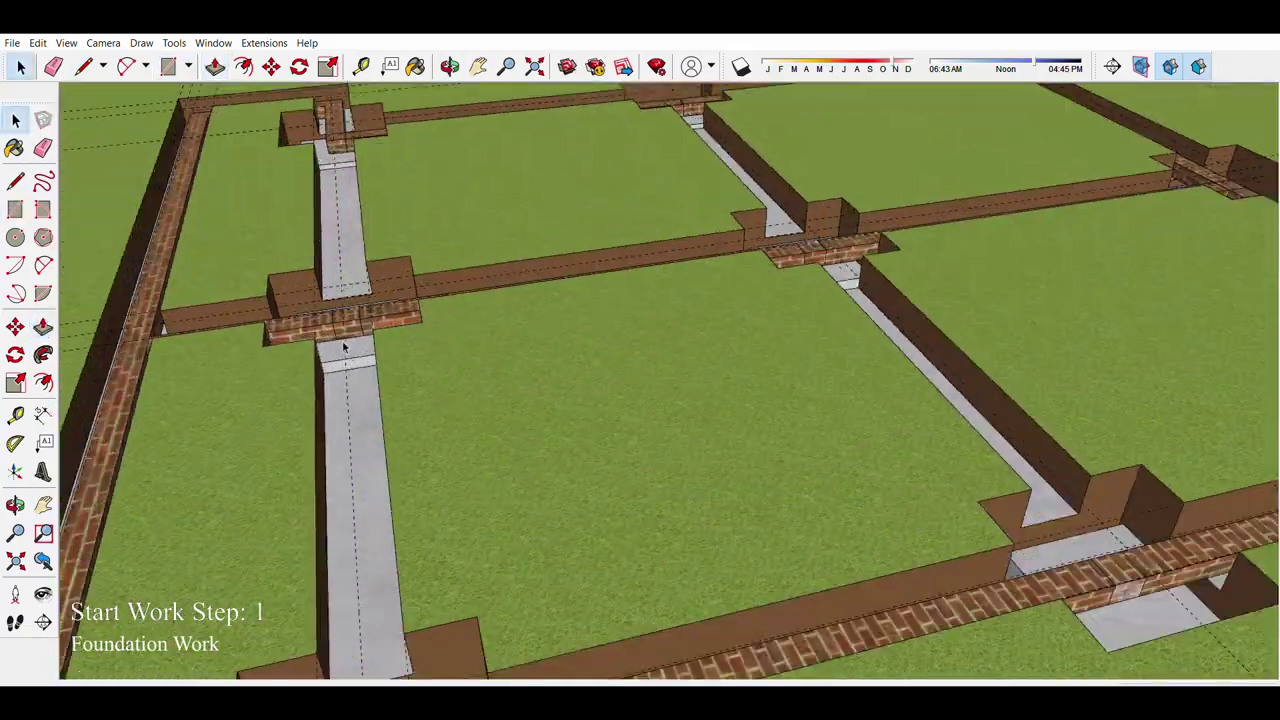
scroll(576, 435, down, 5)
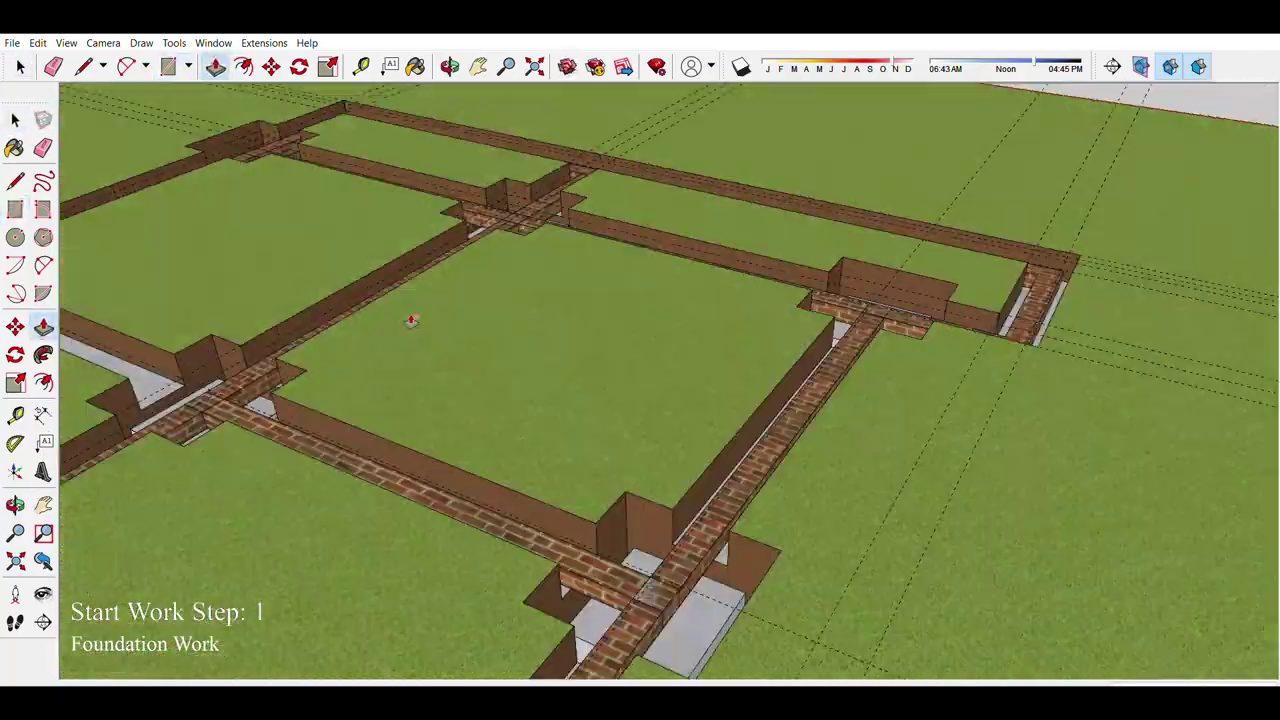
middle_drag(411, 320, 475, 360)
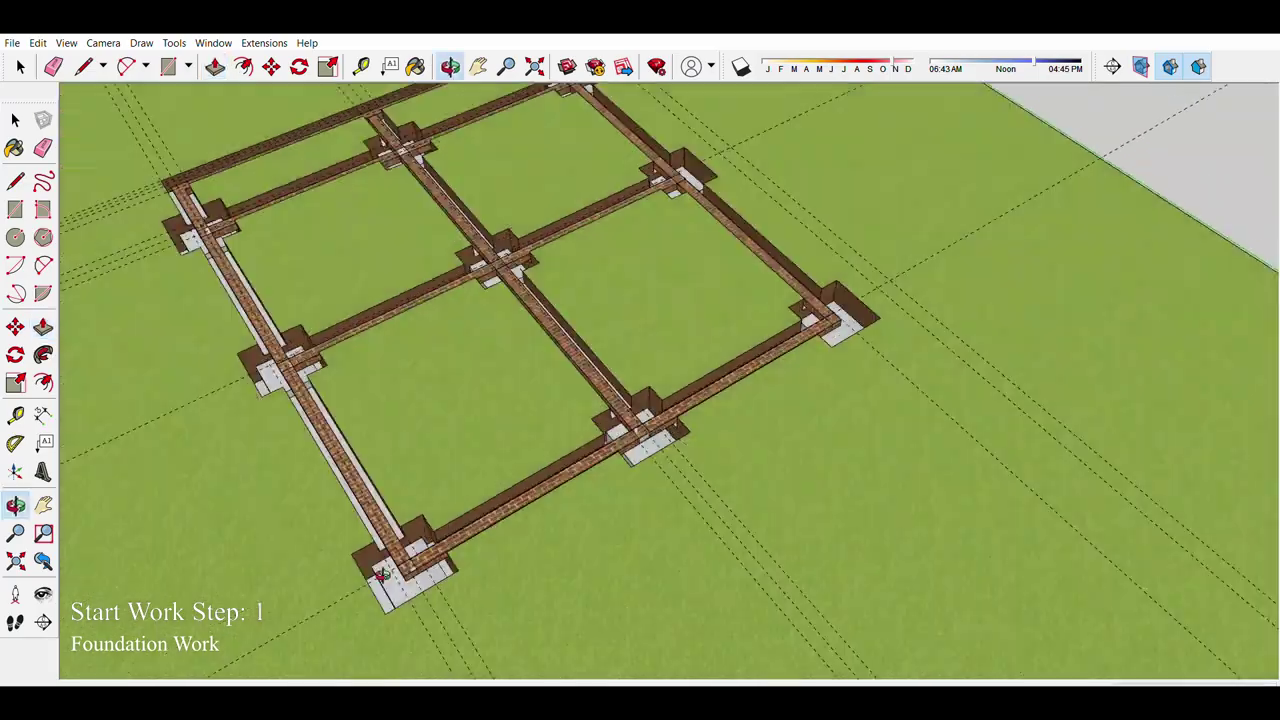
middle_drag(503, 540, 622, 430)
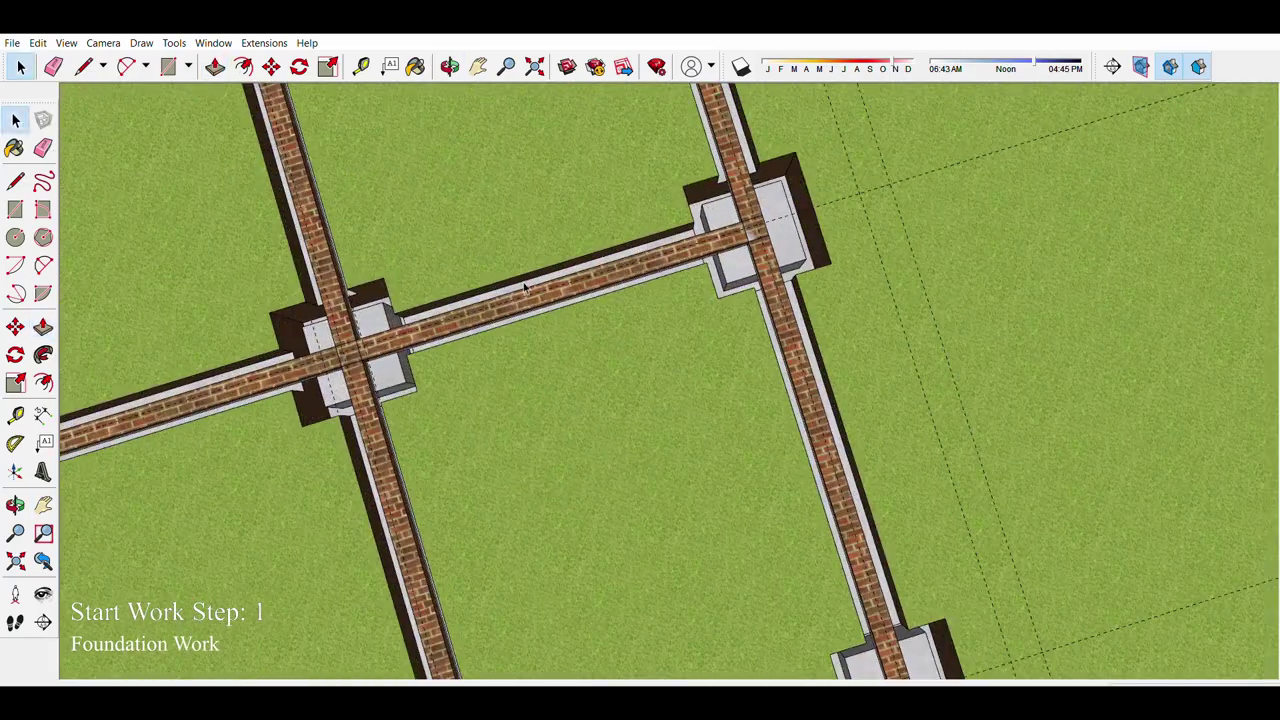
triple_click(622, 430)
Step: Orbit around the brick foundation to a frontal, top-down view of the plinth grid
middle_drag(334, 242, 397, 171)
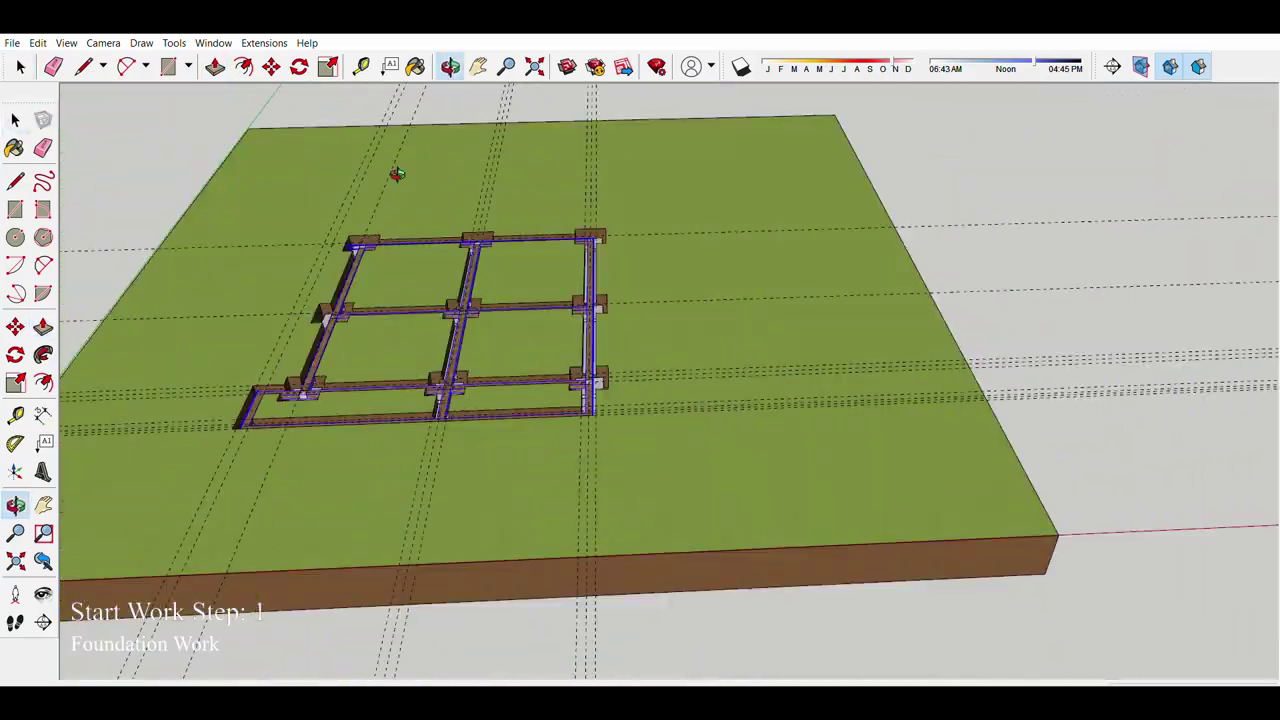
scroll(560, 320, up, 5)
mouse_move(667, 275)
middle_down()
mouse_move(690, 260)
mouse_move(680, 283)
middle_up()
scroll(706, 252, up, 3)
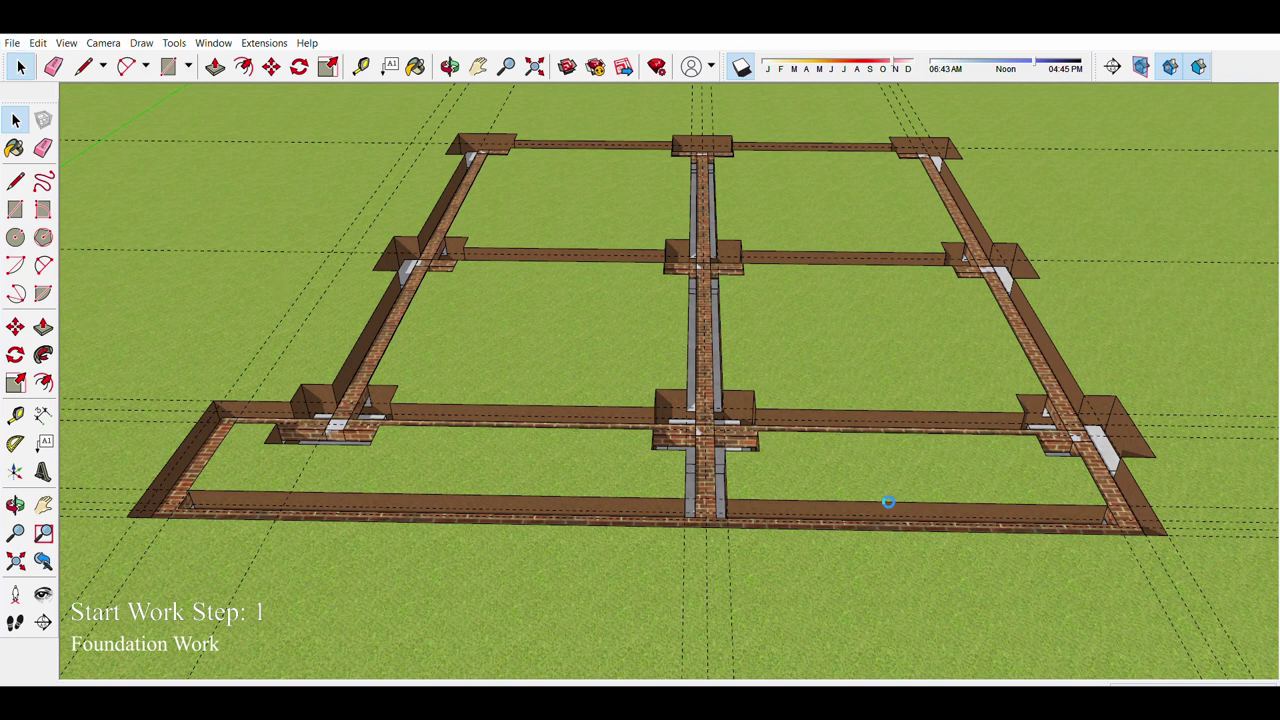
middle_drag(895, 507, 907, 503)
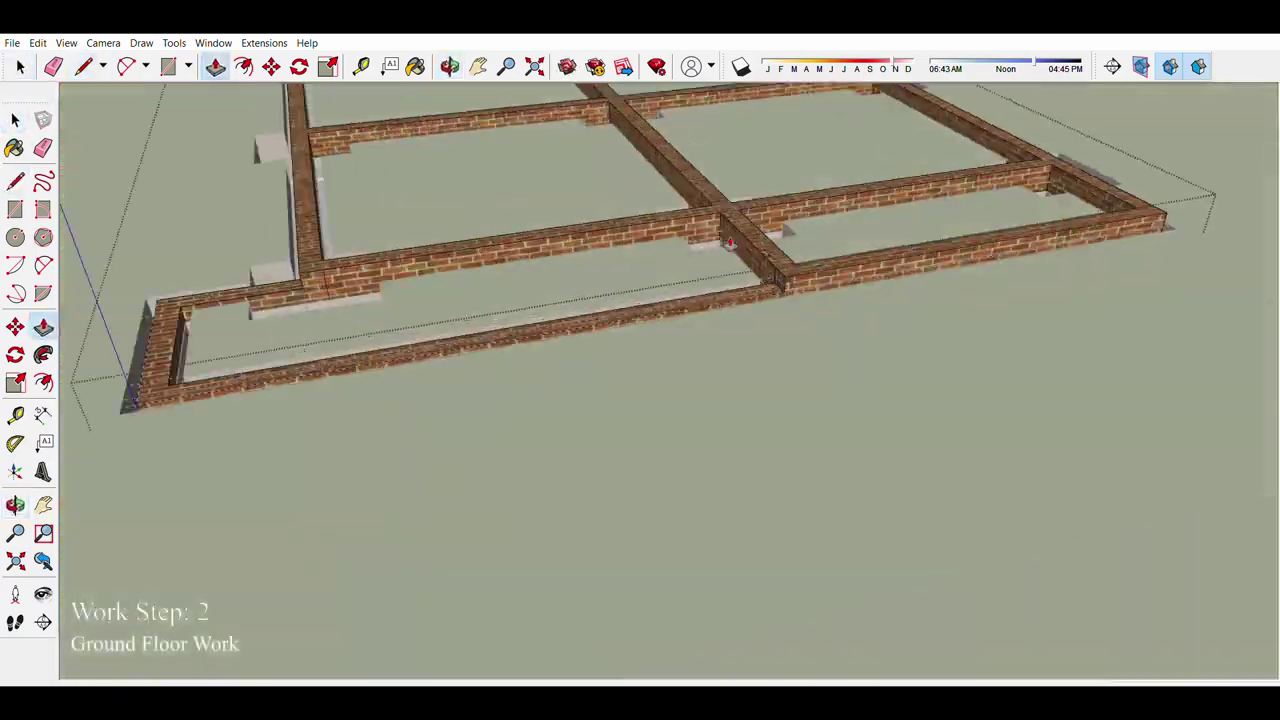
Step: Paint the floor slab panels grey concrete and the ground plane with grass
scroll(730, 243, up, 3)
scroll(810, 300, down, 2)
scroll(814, 240, down, 5)
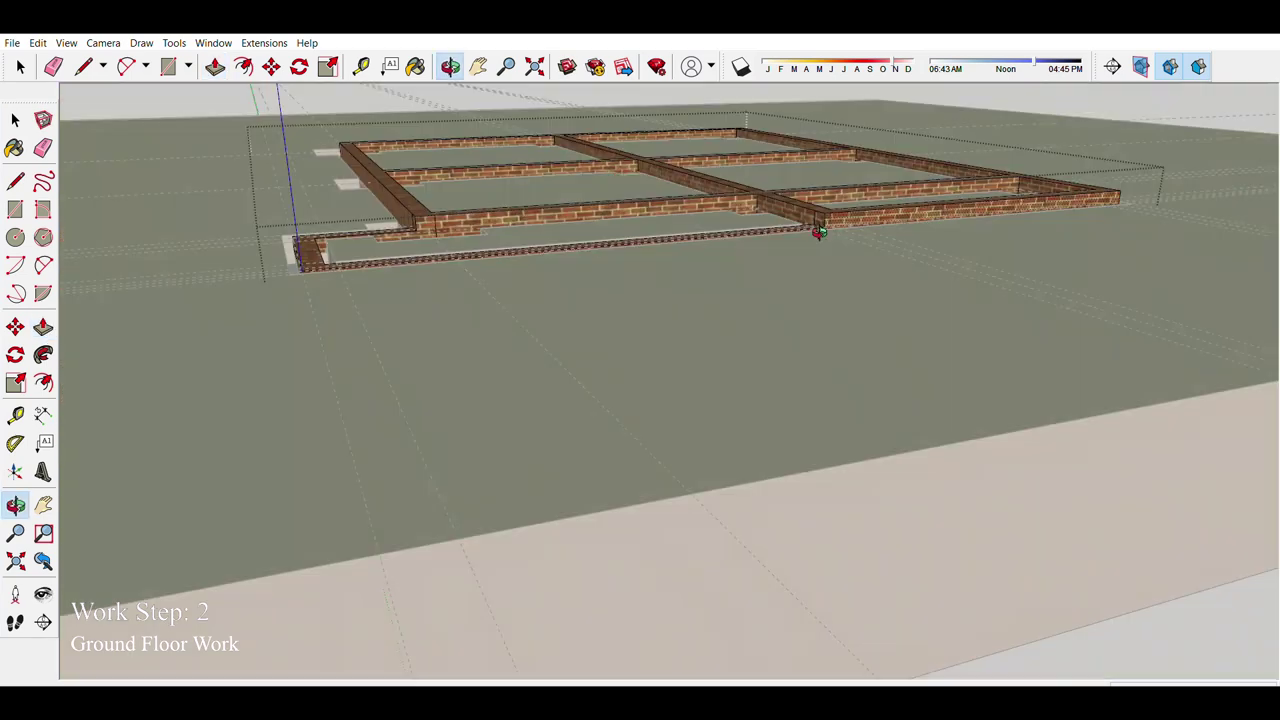
scroll(390, 462, up, 6)
mouse_move(393, 474)
middle_down()
mouse_move(646, 364)
mouse_move(524, 352)
middle_up()
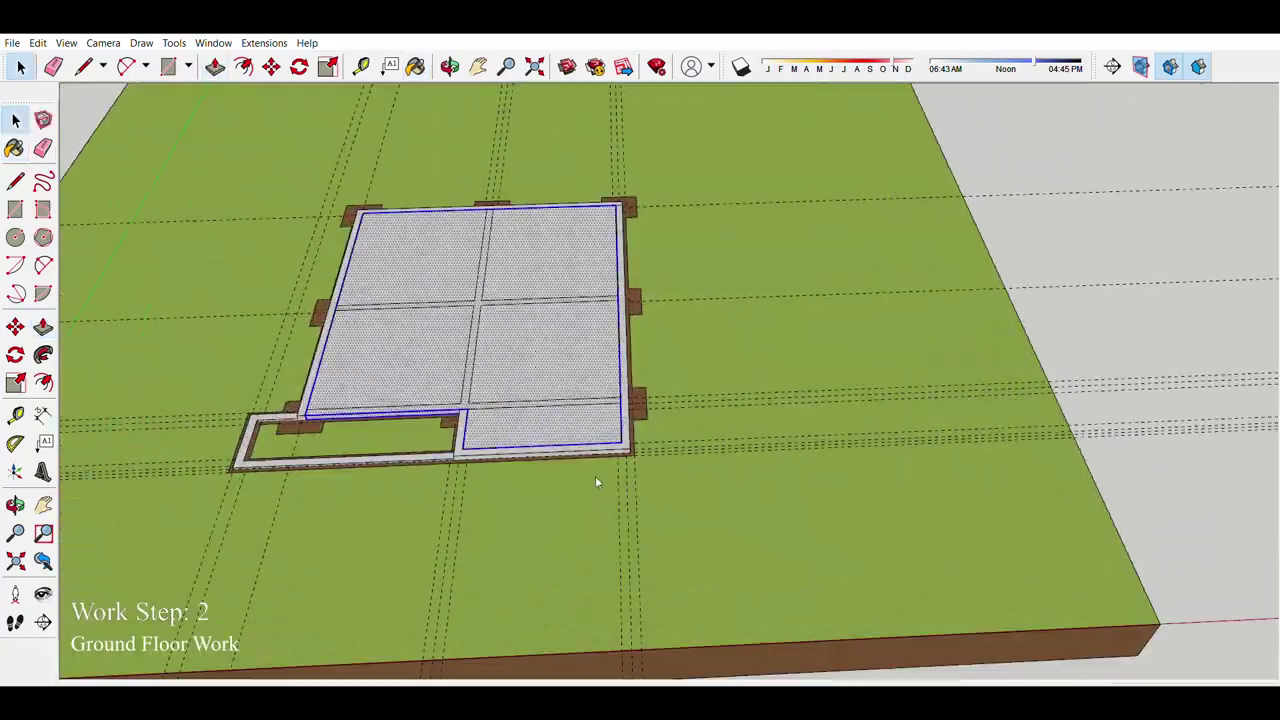
scroll(337, 277, up, 5)
scroll(331, 257, up, 5)
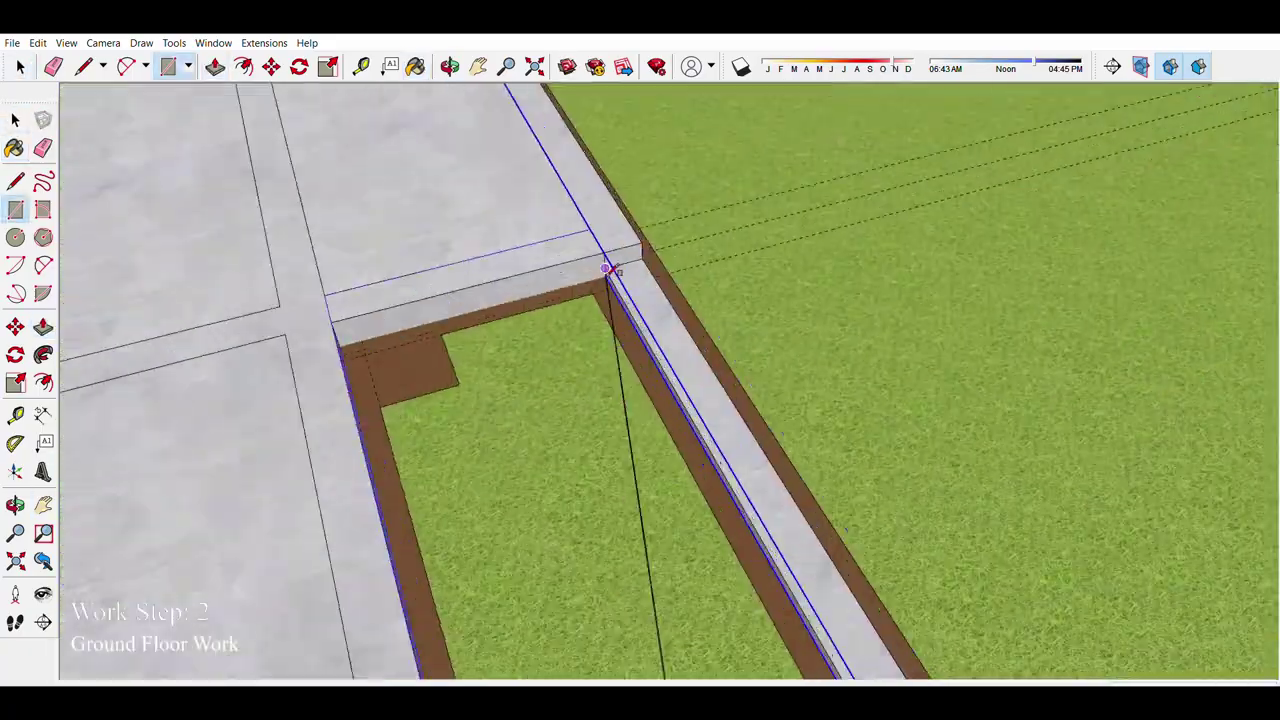
scroll(543, 454, down, 5)
key(space)
Step: Pan and tilt the view to look down on the finished concrete slab
scroll(371, 391, down, 5)
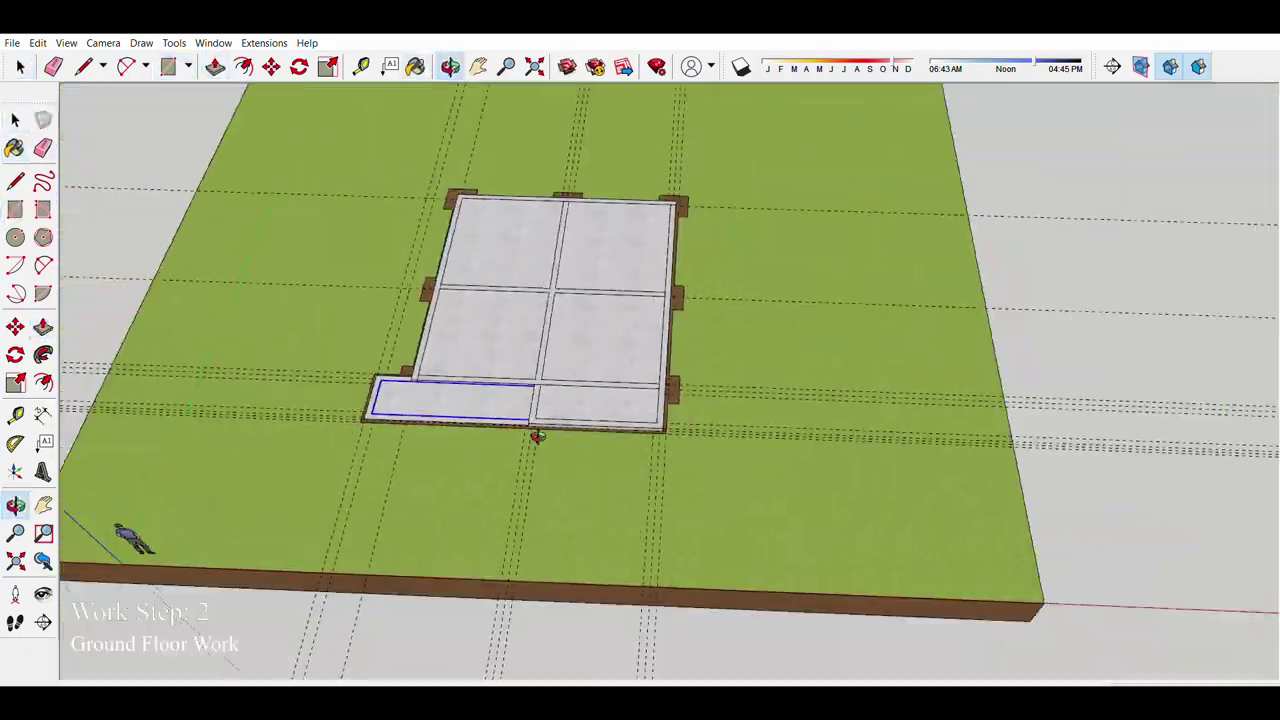
scroll(532, 356, up, 5)
key(h)
scroll(671, 366, up, 3)
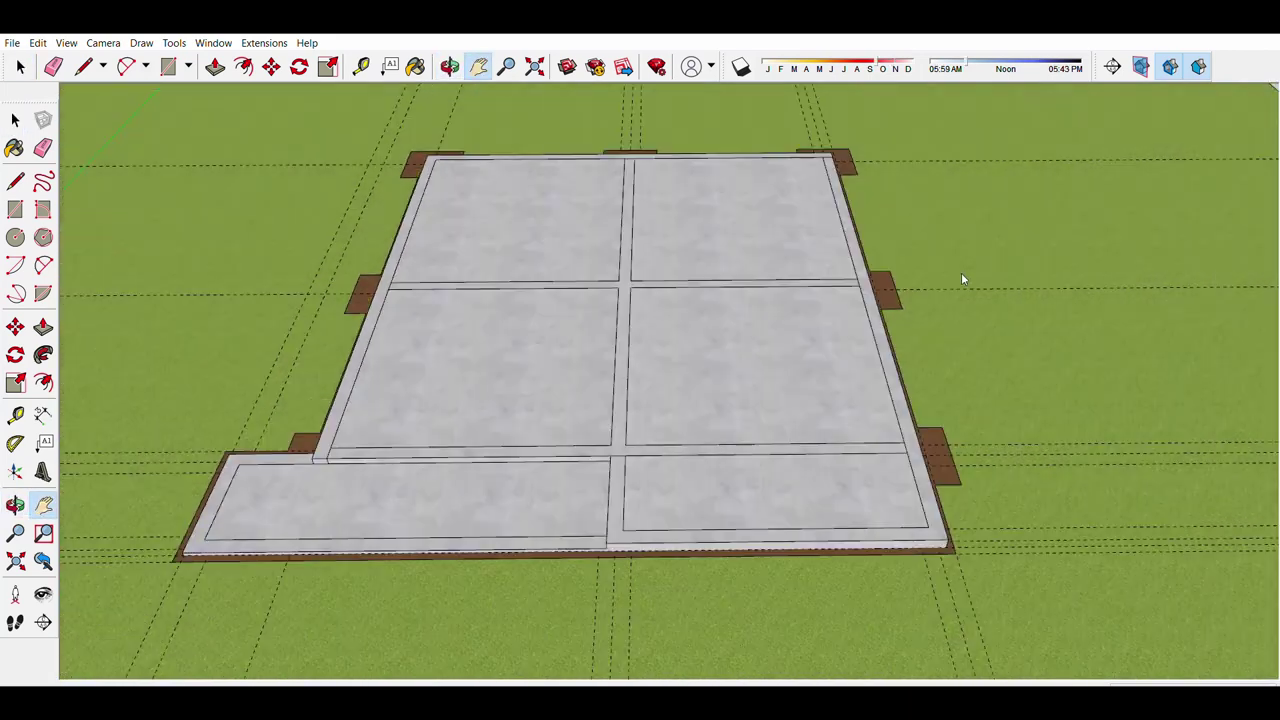
middle_drag(286, 411, 717, 311)
Step: Measure from an existing guide line to place the first column guide on the slab
scroll(717, 330, up, 4)
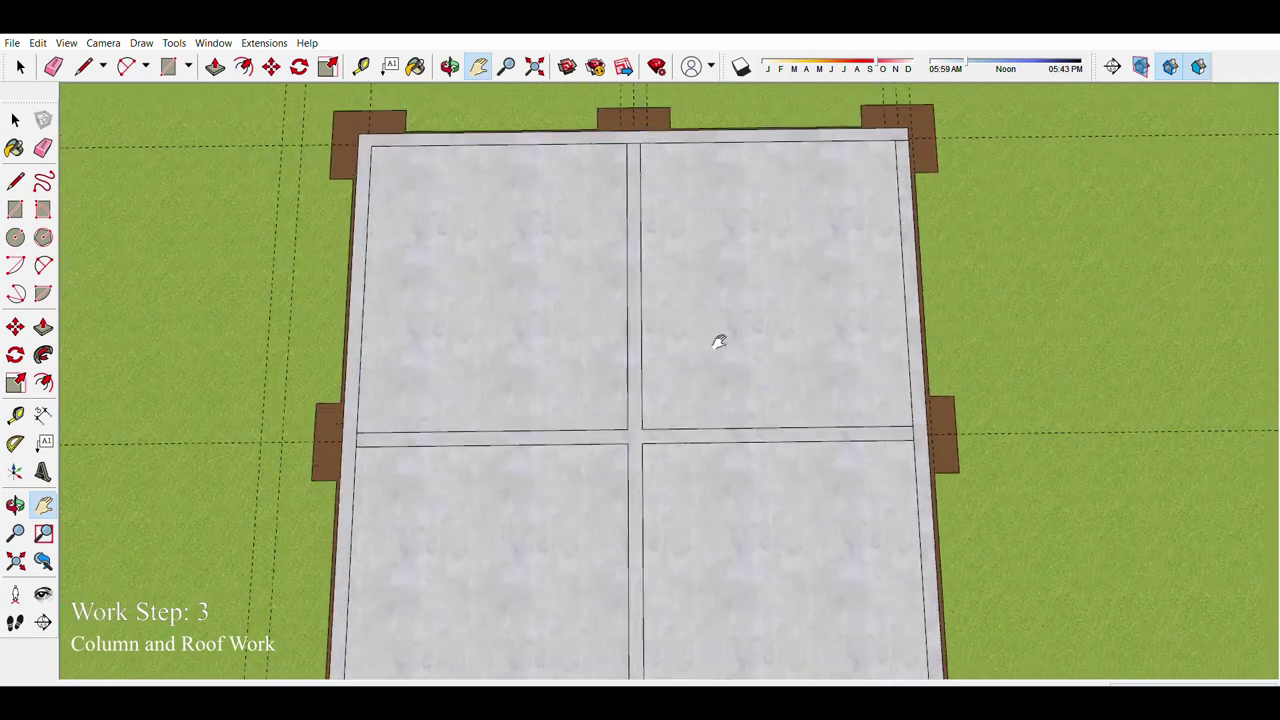
click(15, 413)
scroll(250, 160, down, 1)
scroll(700, 365, up, 1)
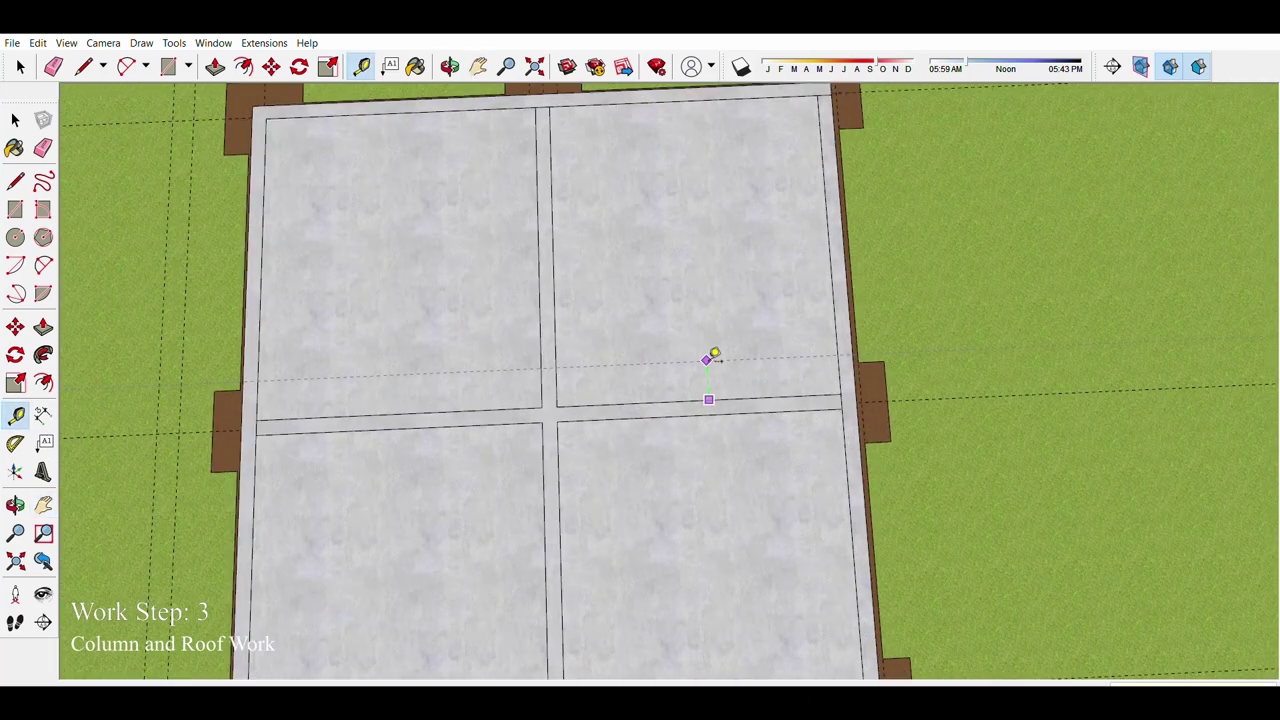
click(690, 327)
scroll(690, 327, down, 1)
scroll(745, 360, up, 1)
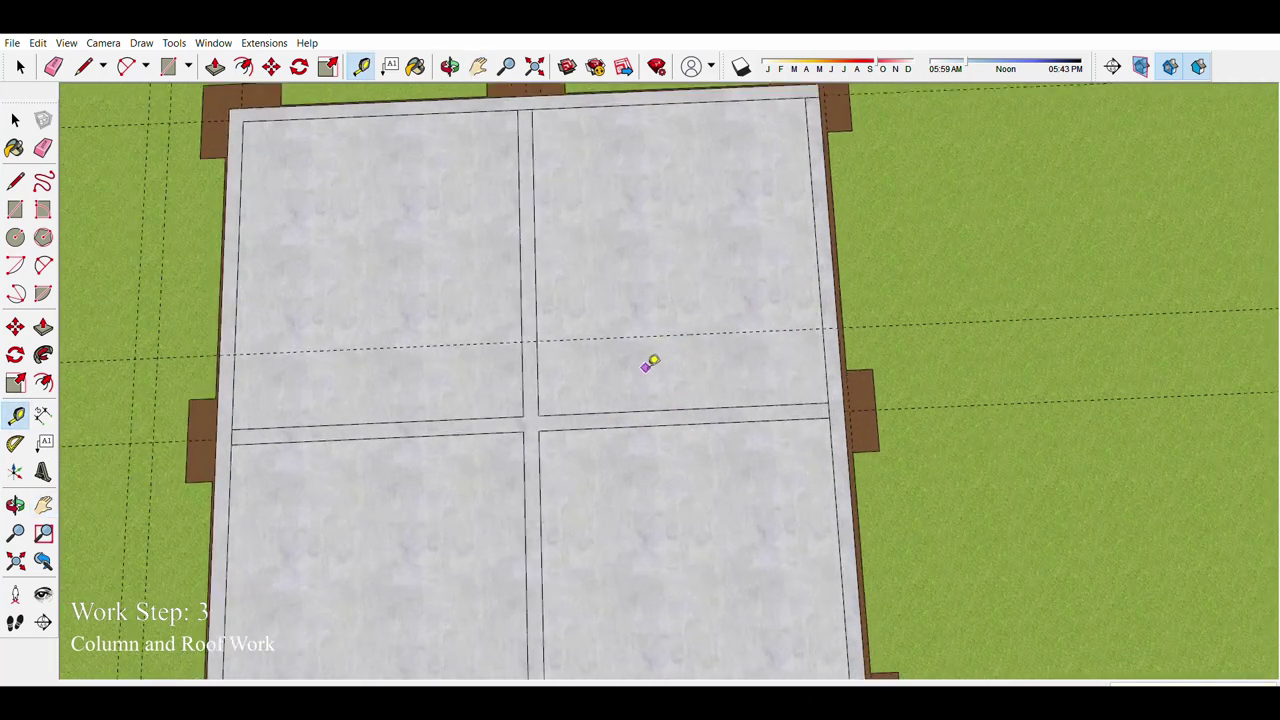
scroll(585, 492, down, 3)
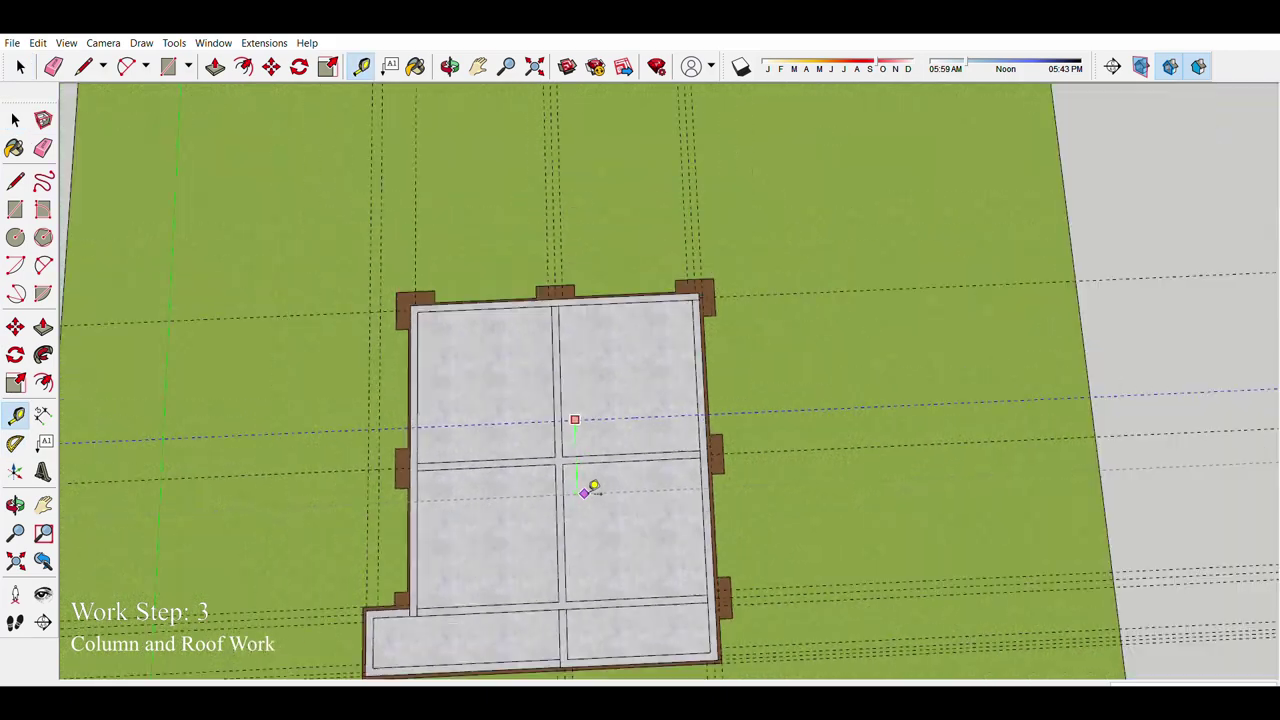
scroll(585, 492, up, 2)
key(m)
scroll(620, 388, up, 1)
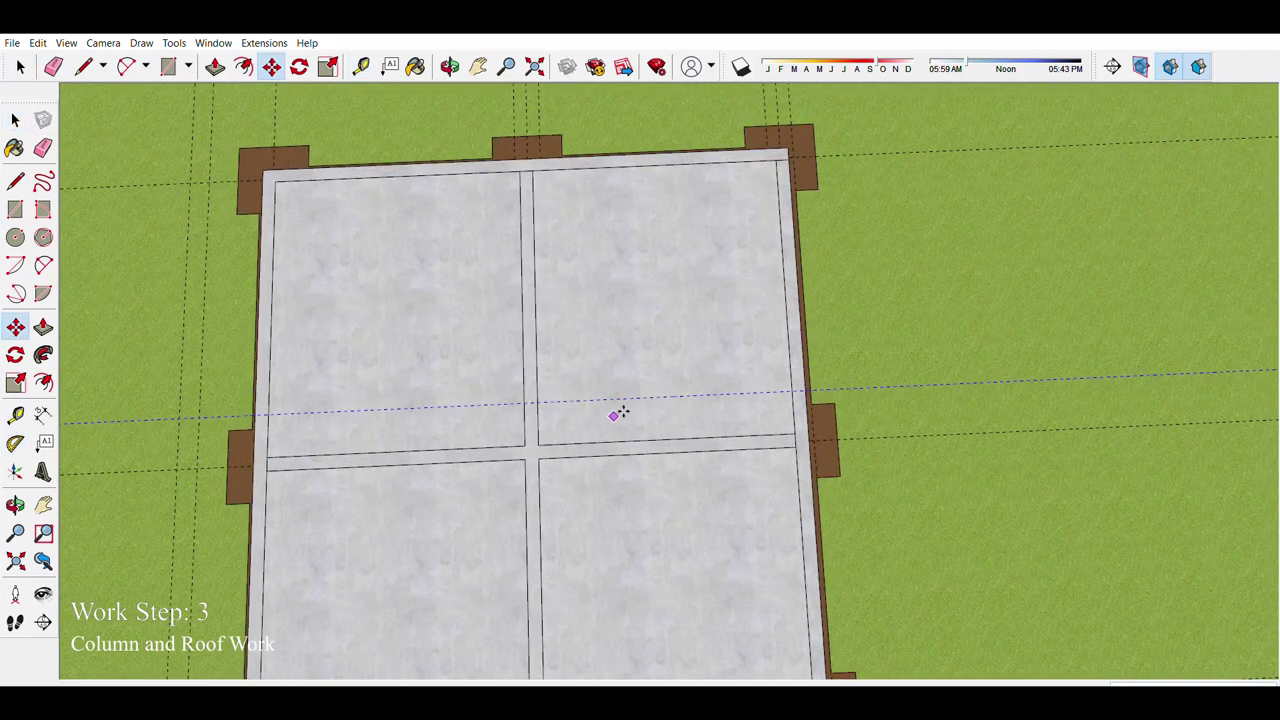
key(space)
scroll(650, 414, up, 1)
scroll(629, 380, up, 1)
scroll(560, 350, down, 2)
scroll(600, 340, down, 1)
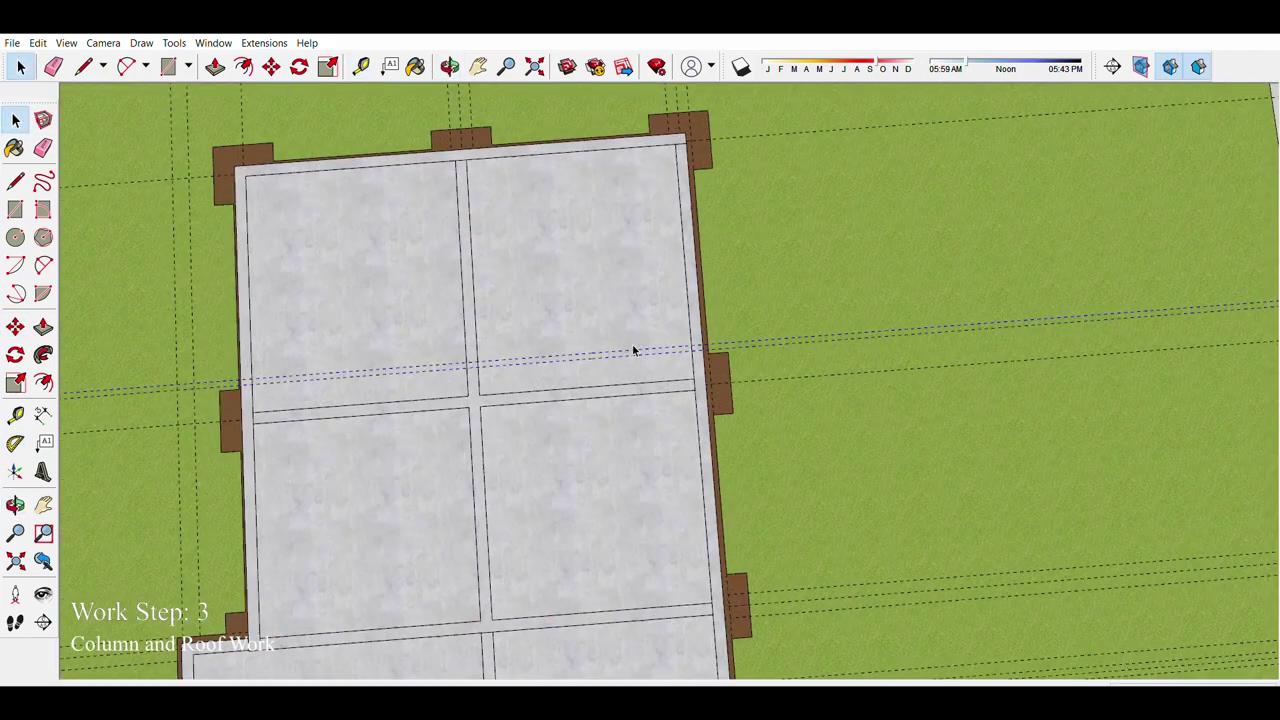
key(m)
scroll(640, 420, up, 1)
scroll(660, 460, down, 1)
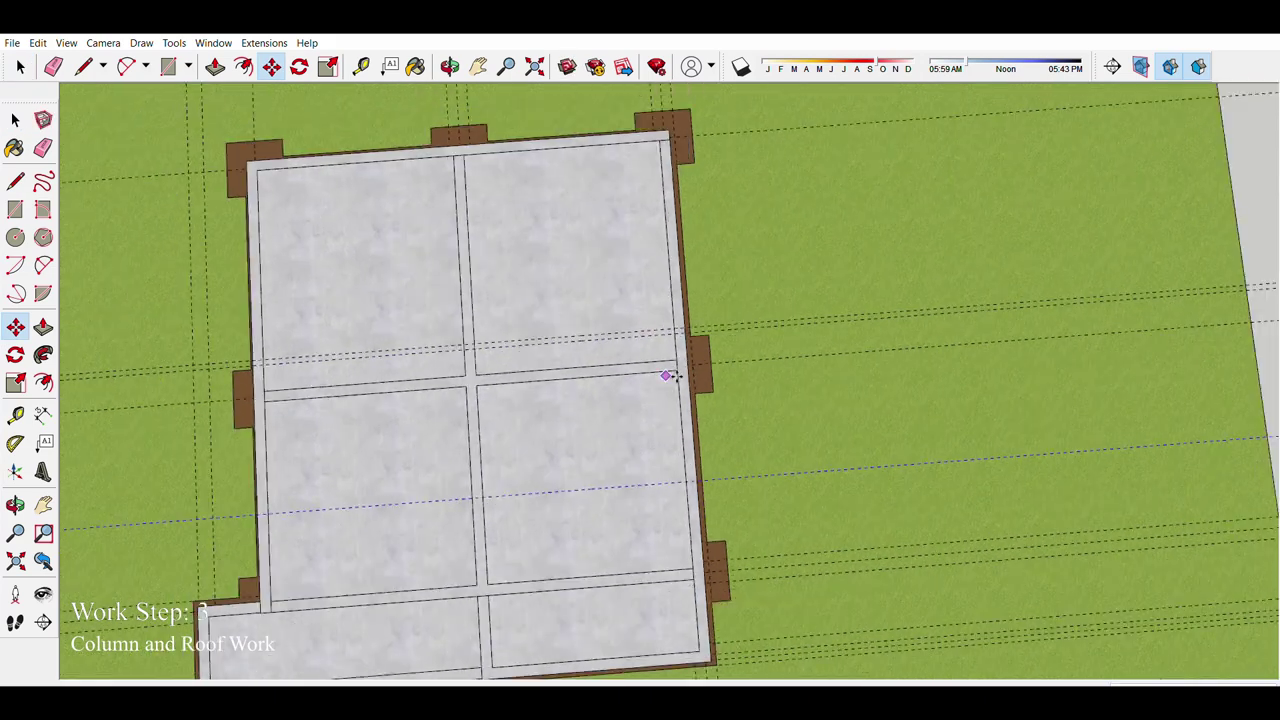
scroll(645, 420, up, 1)
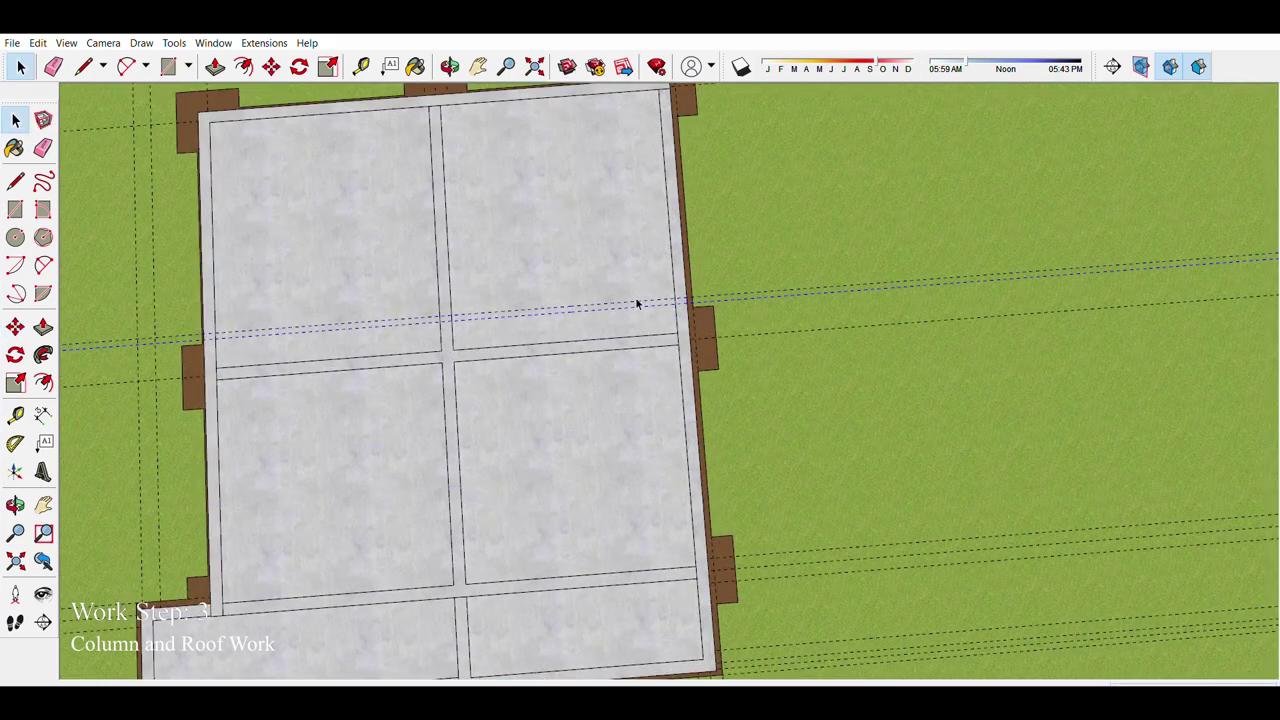
scroll(636, 303, up, 1)
scroll(640, 434, down, 1)
scroll(603, 297, up, 1)
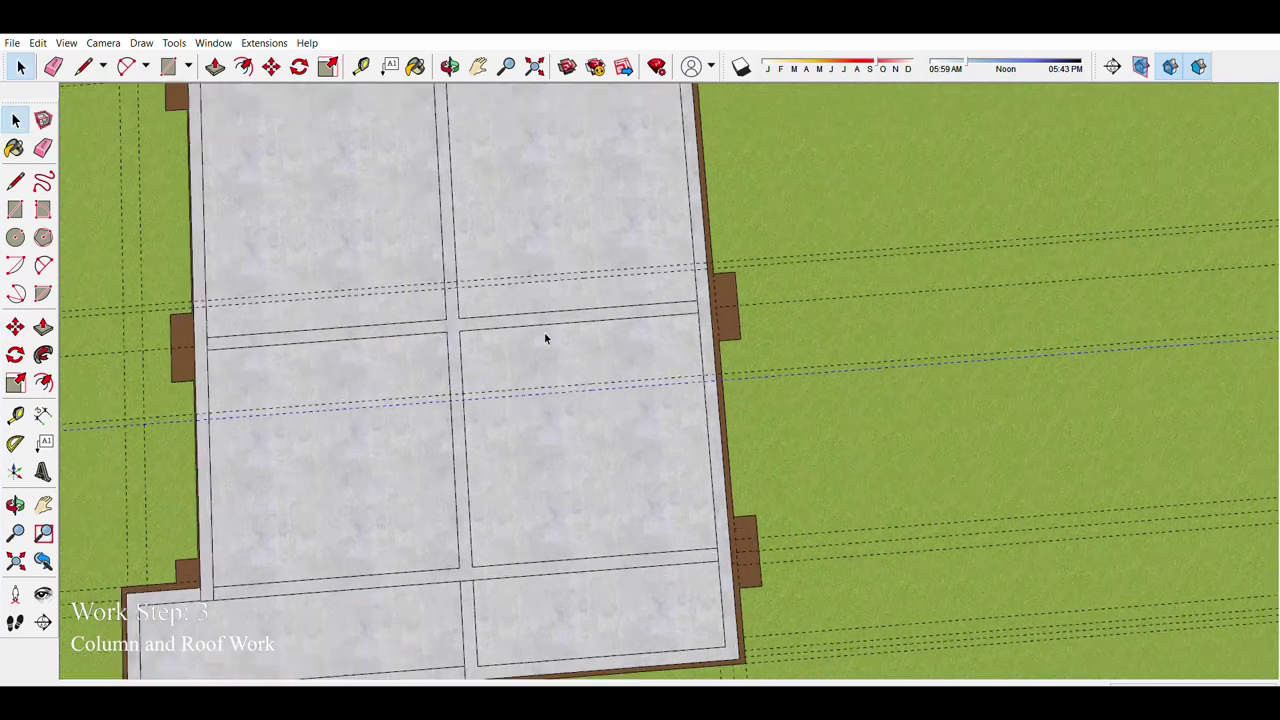
scroll(620, 370, down, 1)
scroll(600, 410, up, 1)
scroll(540, 410, up, 1)
Step: Add the remaining column guide lines across the concrete slab with the Tape Measure
key(t)
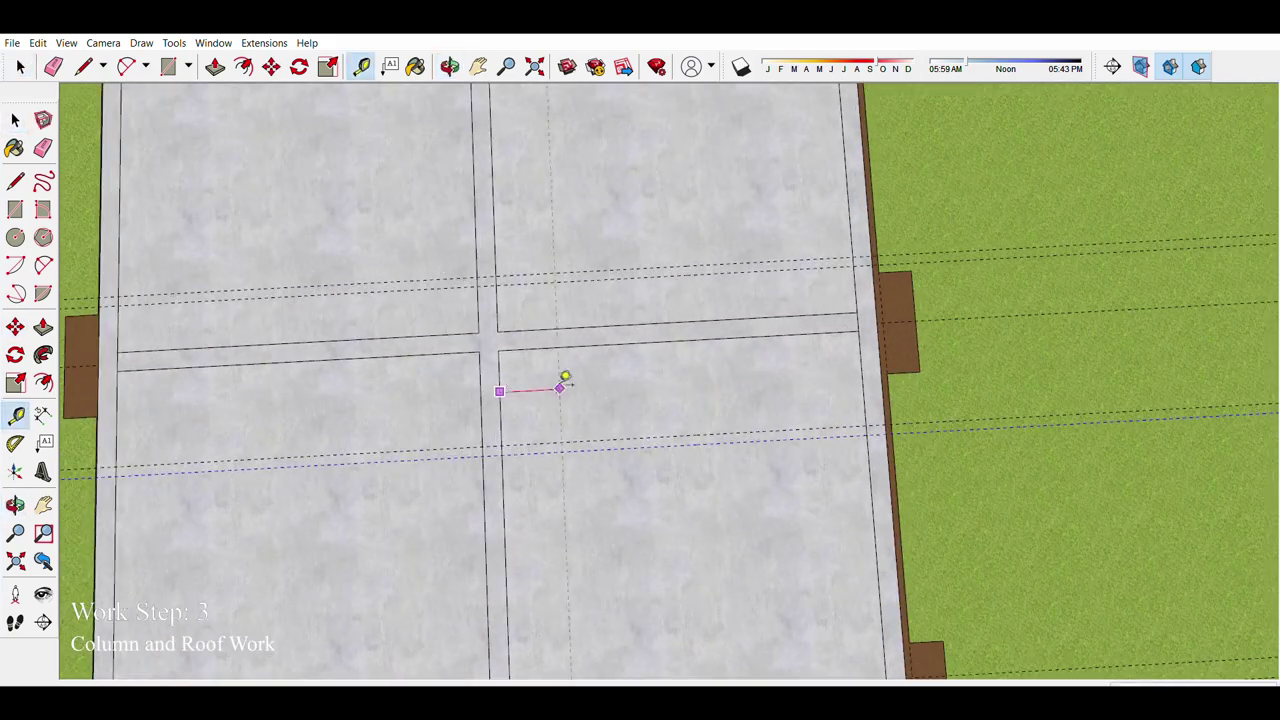
scroll(565, 377, down, 2)
scroll(561, 345, down, 1)
scroll(586, 363, down, 1)
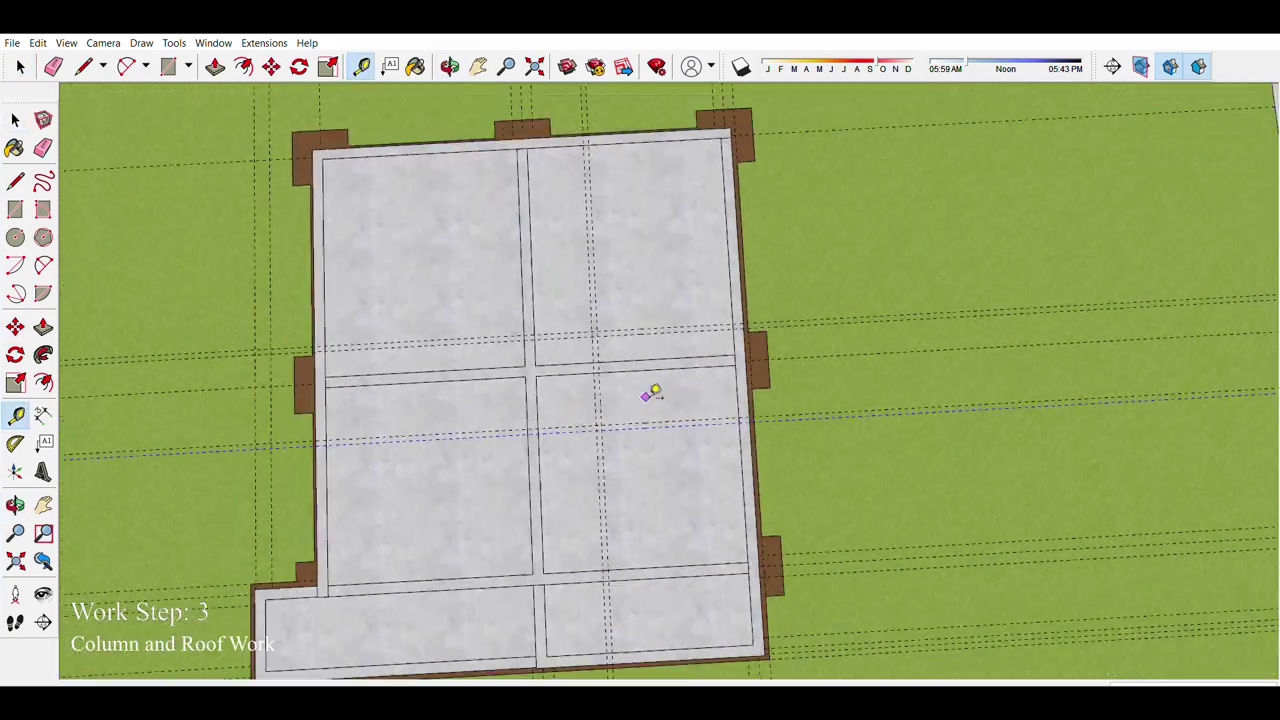
key(space)
scroll(553, 277, up, 1)
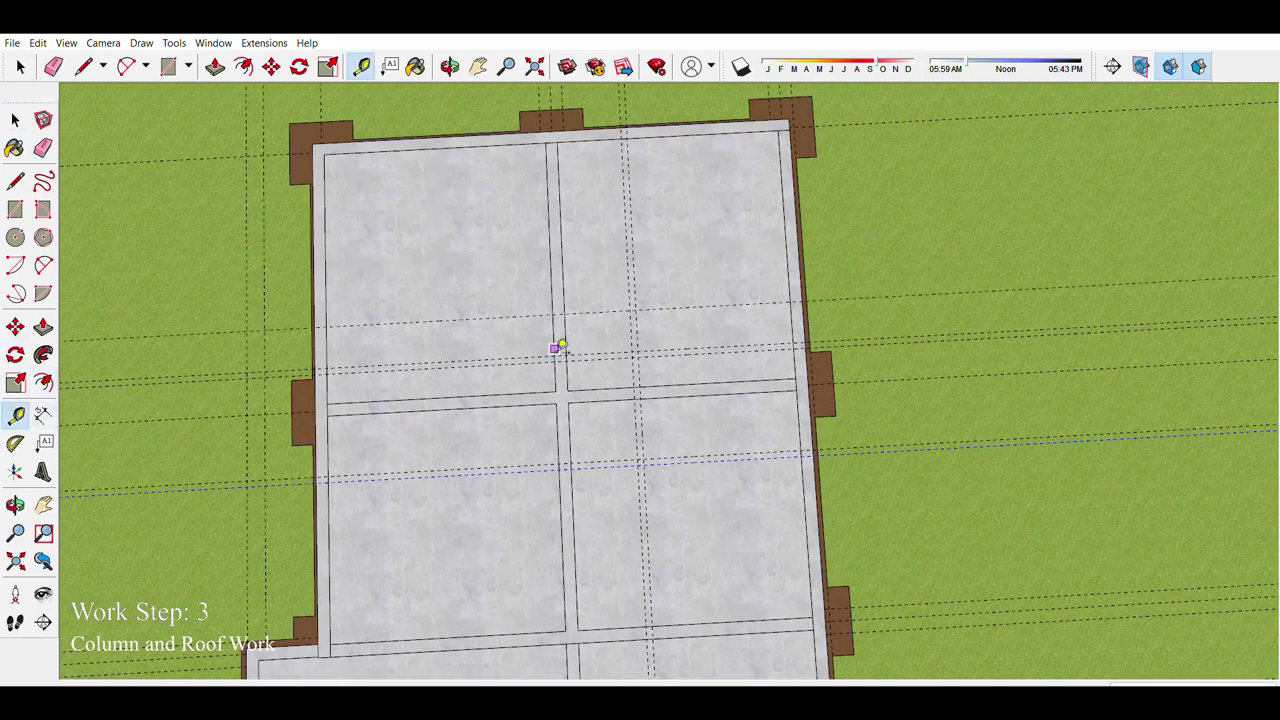
scroll(580, 360, up, 1)
scroll(598, 372, up, 1)
scroll(575, 367, up, 1)
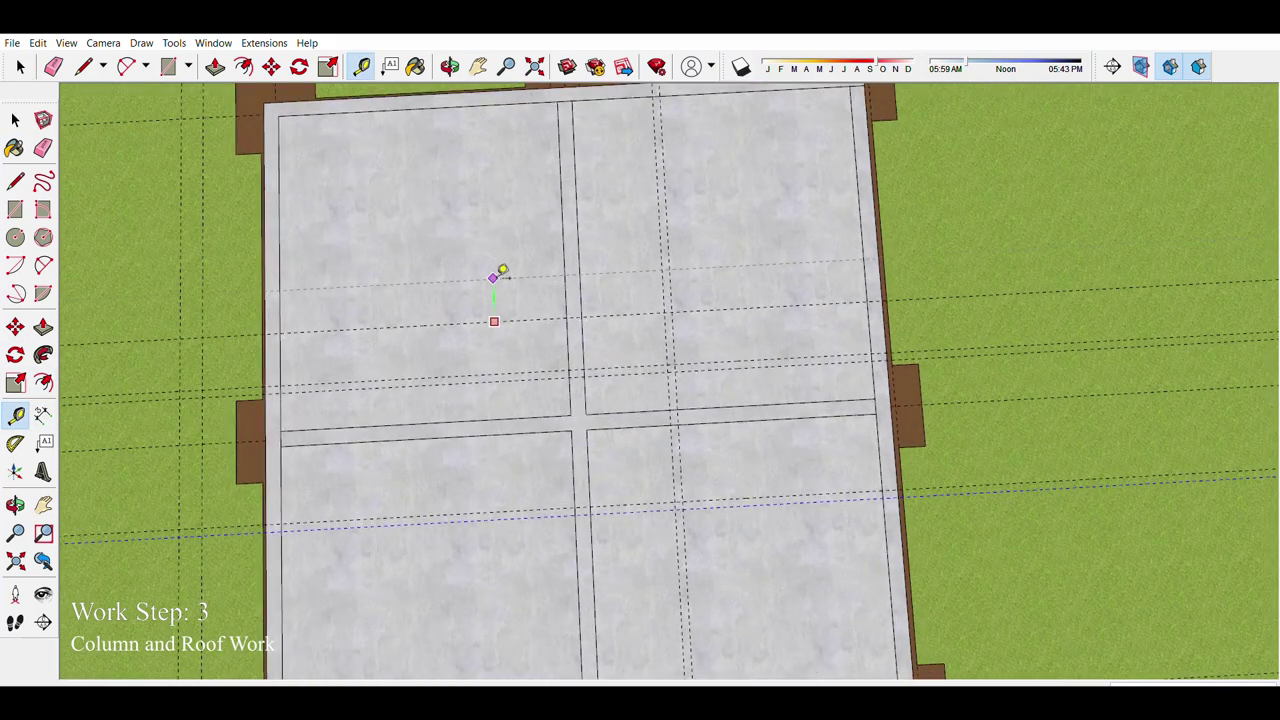
scroll(540, 276, down, 1)
scroll(700, 340, down, 1)
key(space)
scroll(745, 395, up, 1)
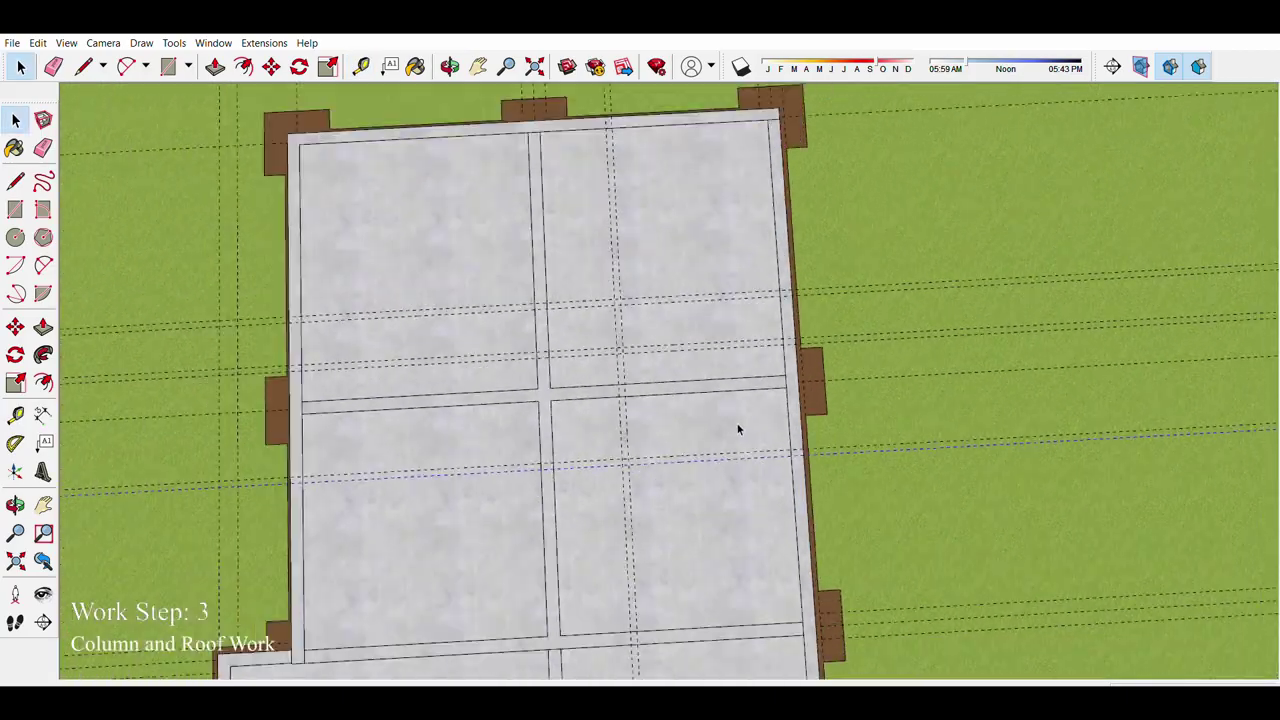
scroll(717, 448, down, 1)
scroll(730, 290, up, 1)
scroll(666, 491, down, 1)
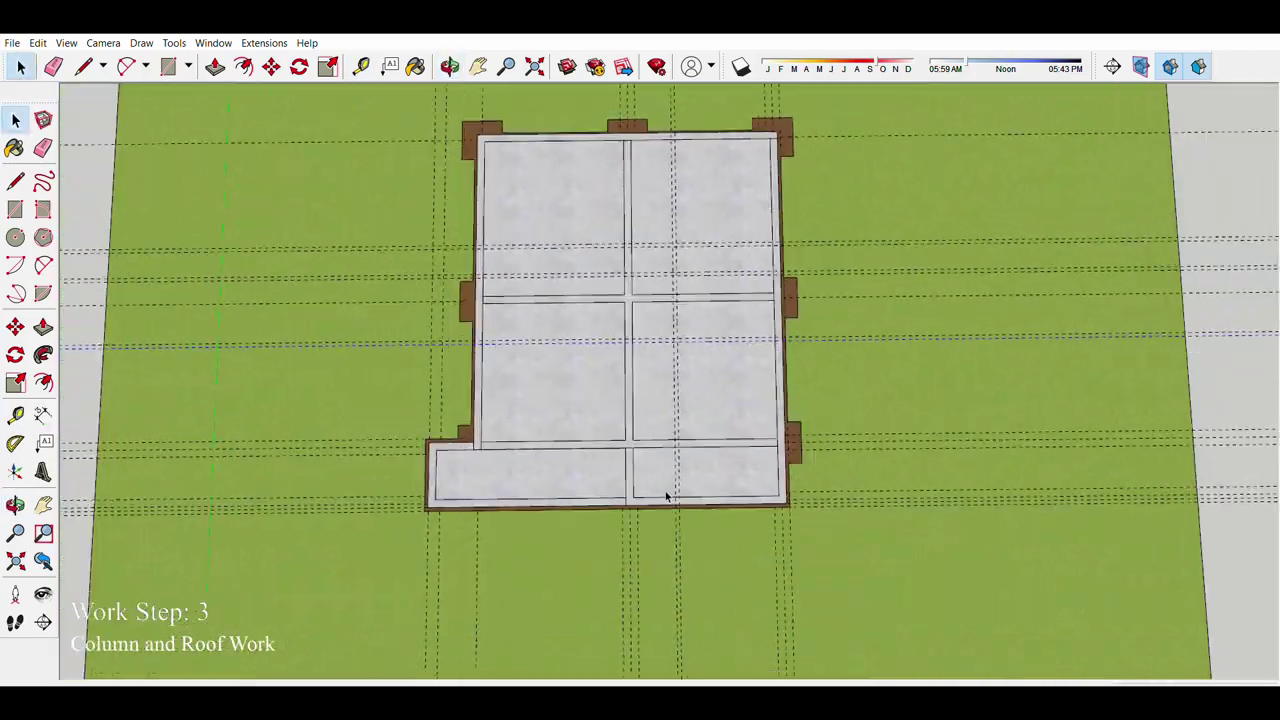
mouse_move(666, 491)
middle_down()
mouse_move(580, 480)
mouse_move(651, 494)
middle_up()
scroll(672, 500, up, 1)
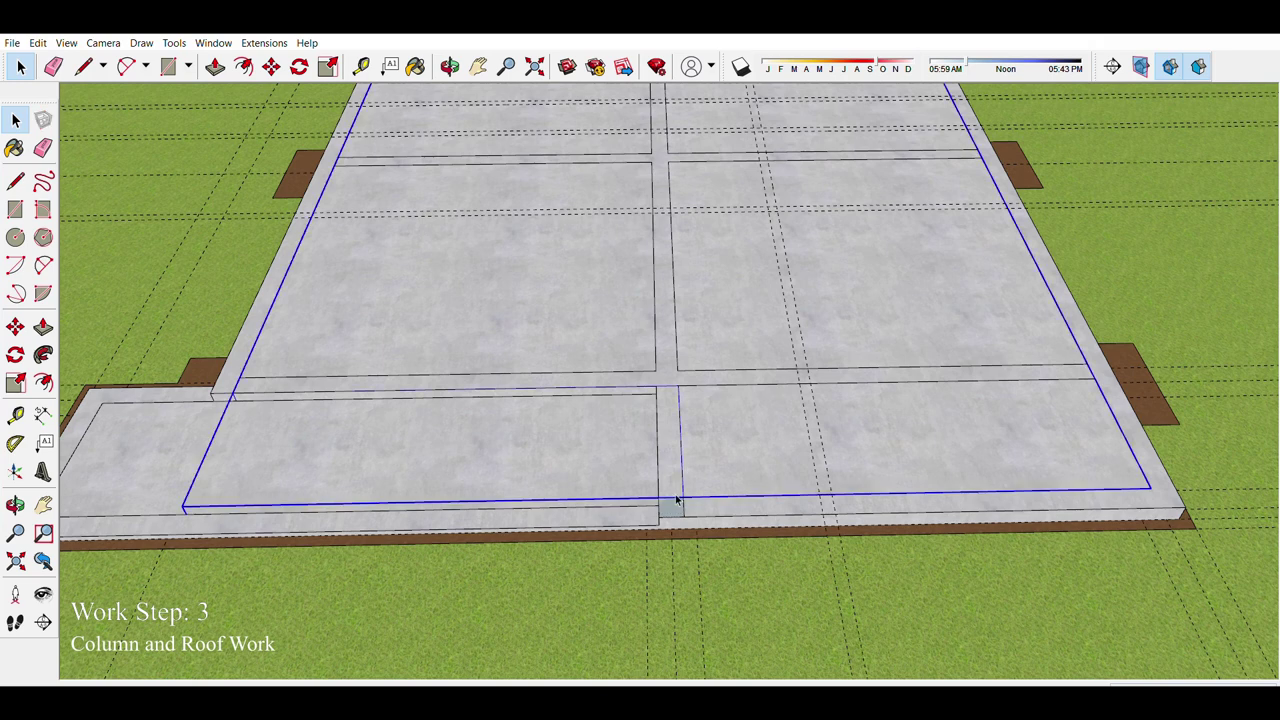
Step: Push/Pull the first small square footprint up into a column on the slab
key(p)
click(672, 507)
scroll(700, 410, down, 2)
middle_drag(700, 410, 684, 260)
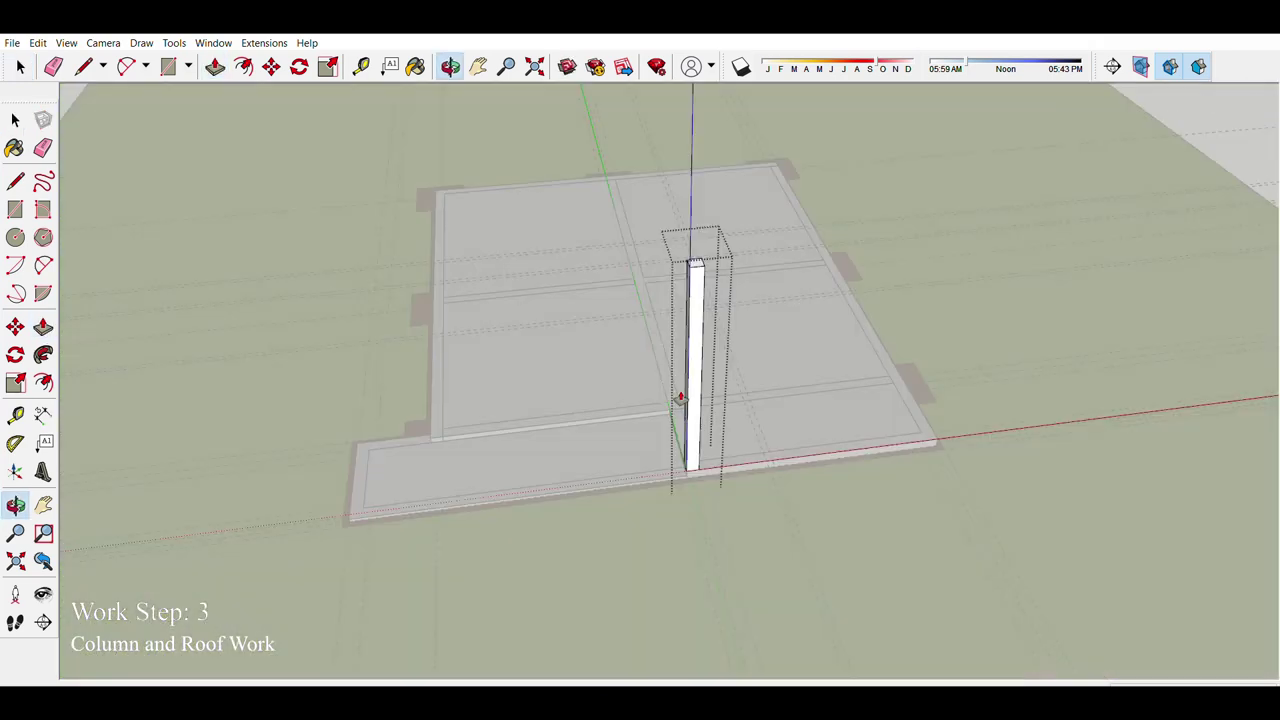
click(684, 279)
key(m)
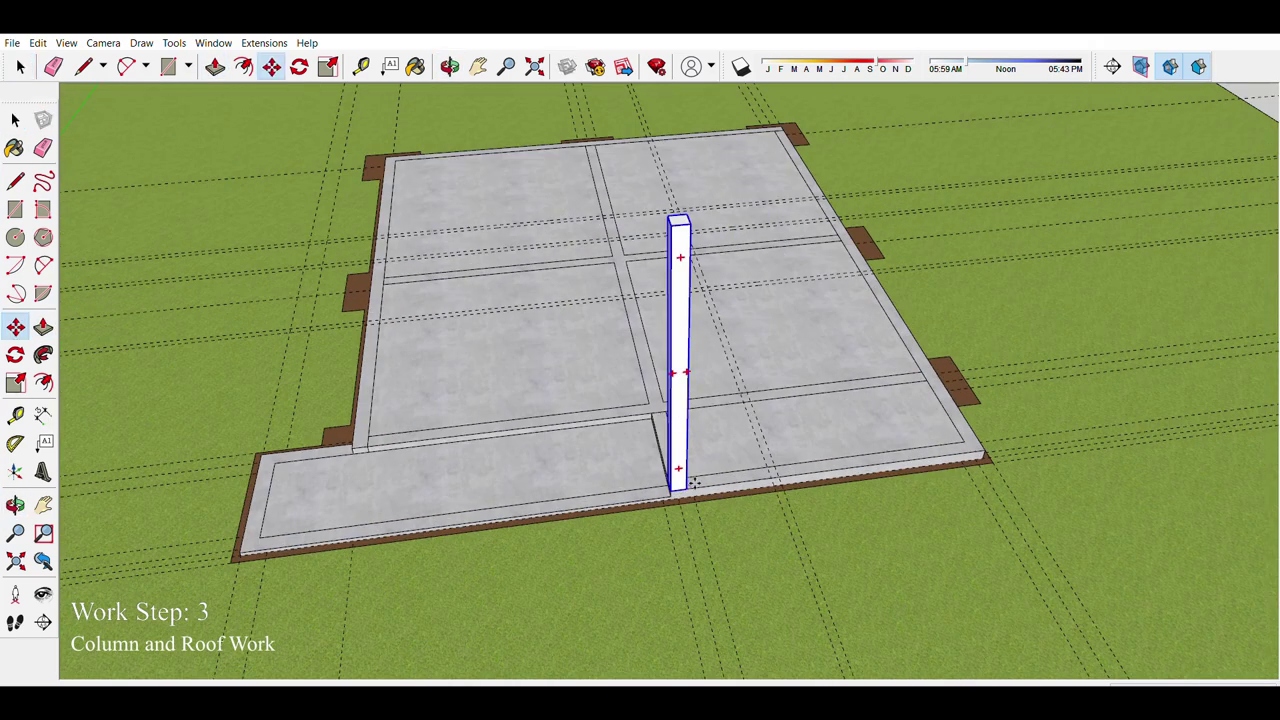
middle_drag(803, 369, 457, 471)
middle_drag(580, 449, 429, 414)
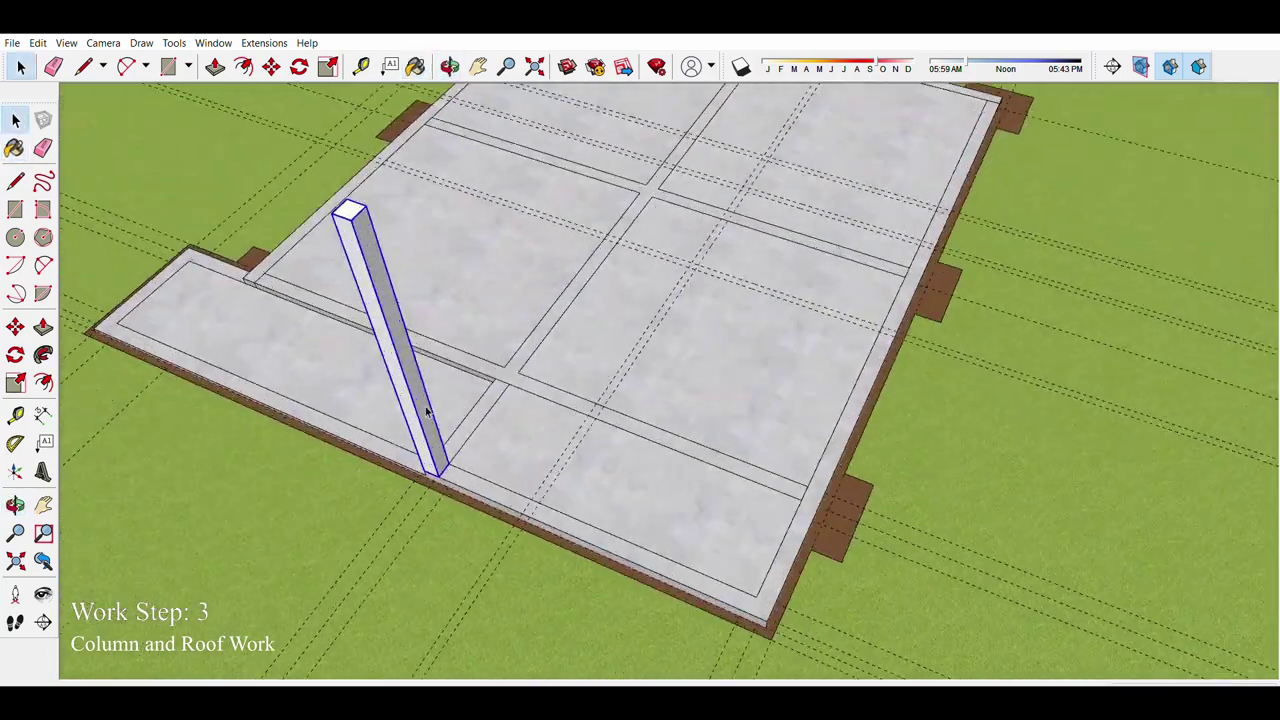
scroll(425, 414, up, 4)
Step: Extrude more column footprints along the slab edges and adjust their positions
key(p)
scroll(423, 414, down, 3)
scroll(453, 485, up, 3)
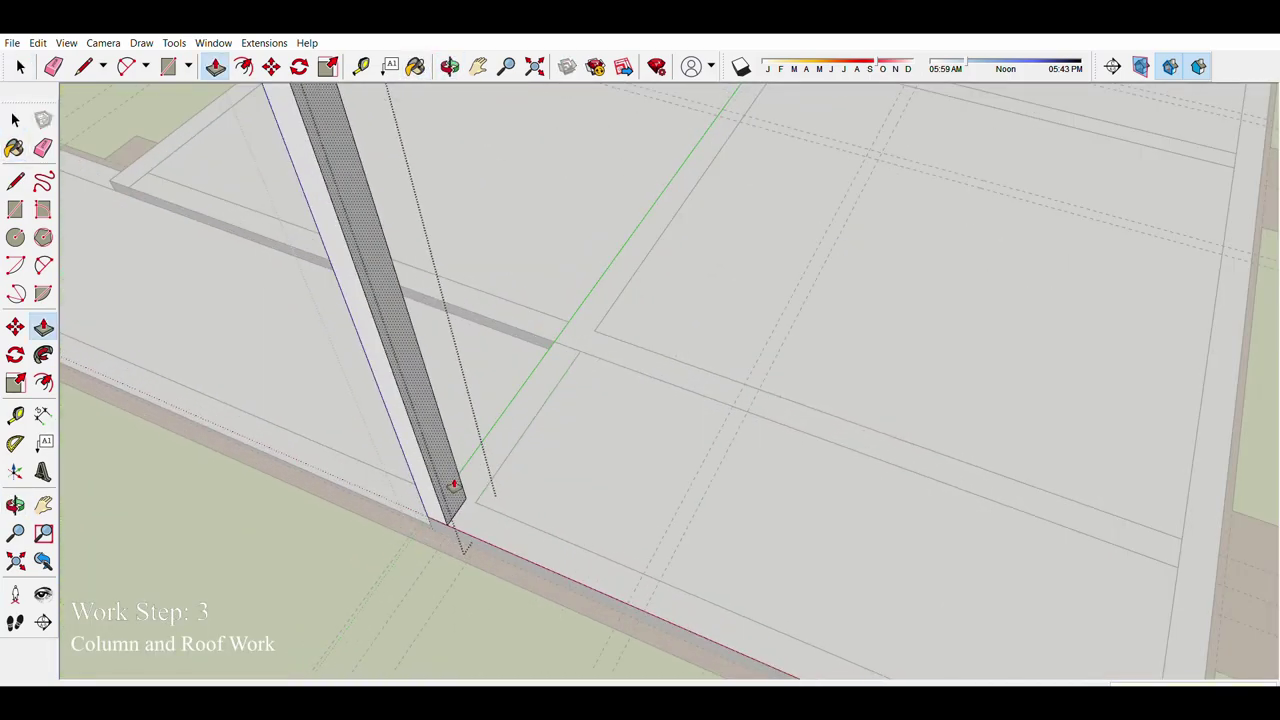
scroll(453, 485, down, 3)
mouse_move(280, 431)
middle_down()
mouse_move(389, 334)
mouse_move(306, 294)
middle_up()
scroll(357, 337, up, 3)
key(m)
scroll(358, 337, down, 4)
middle_drag(358, 337, 412, 378)
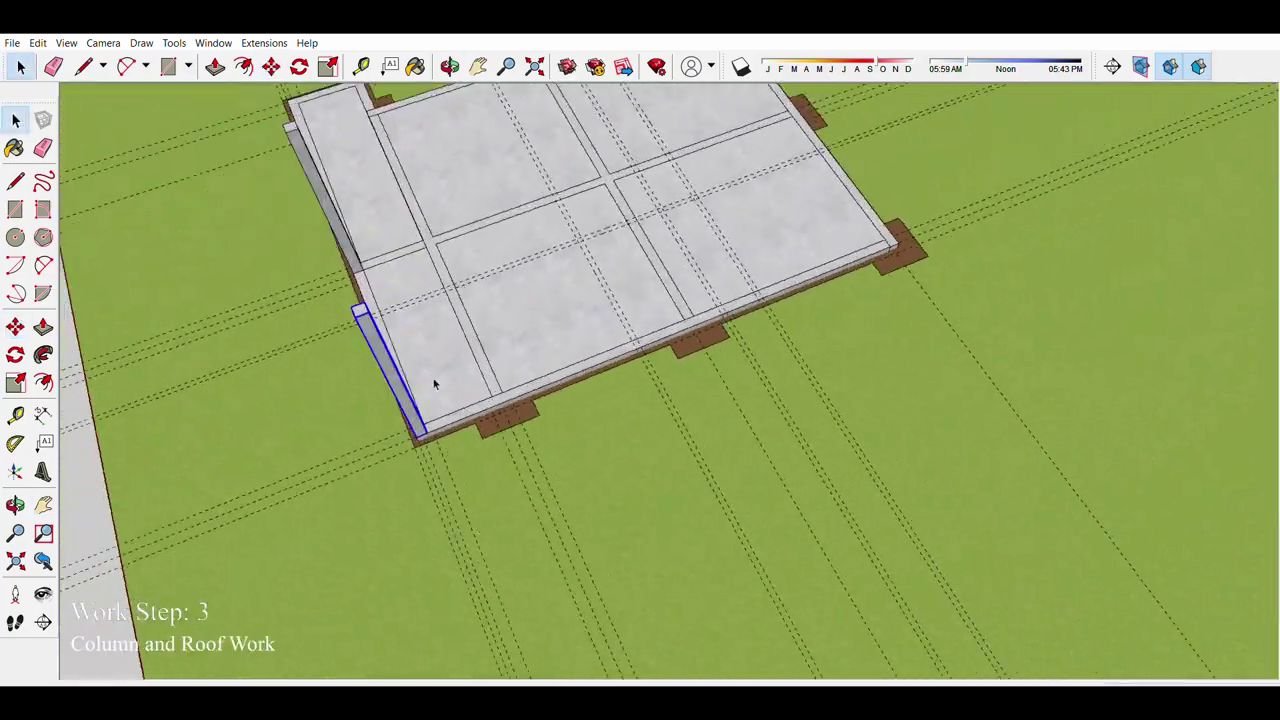
key(space)
scroll(416, 422, up, 1)
mouse_move(416, 422)
middle_down()
mouse_move(492, 362)
mouse_move(420, 360)
middle_up()
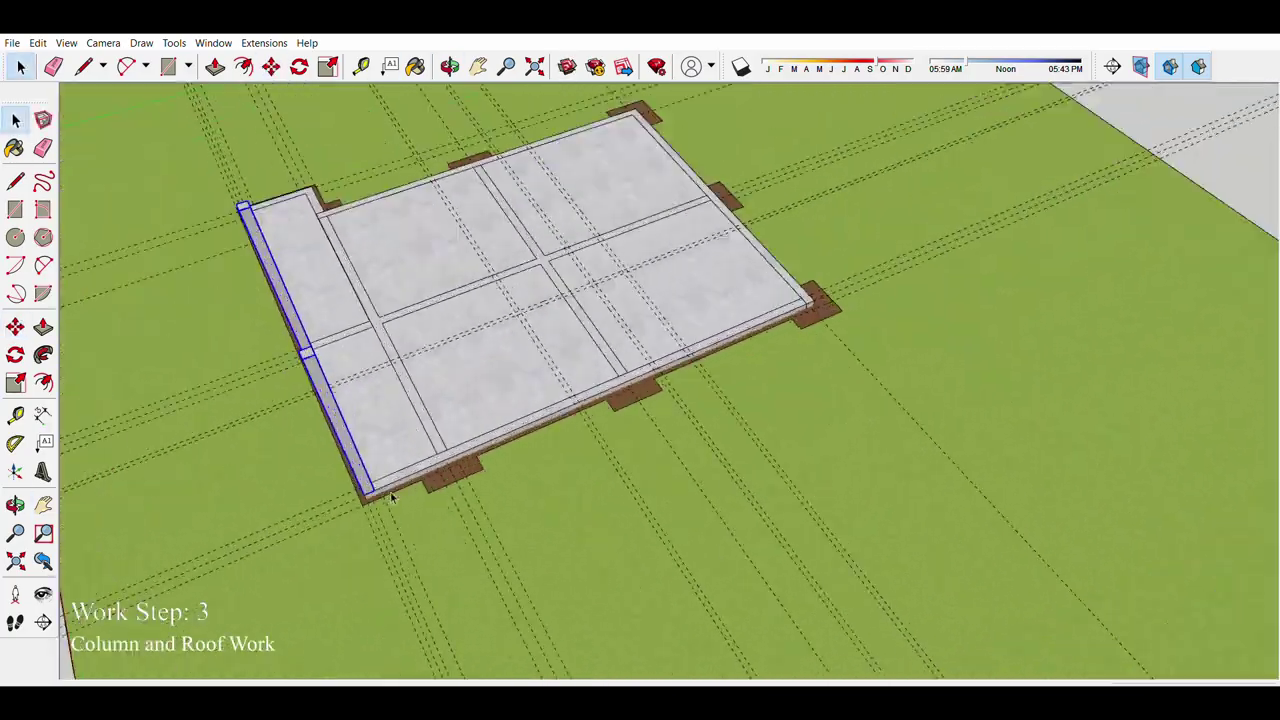
scroll(420, 360, up, 3)
scroll(419, 359, down, 3)
key(m)
scroll(419, 359, up, 4)
scroll(491, 300, down, 4)
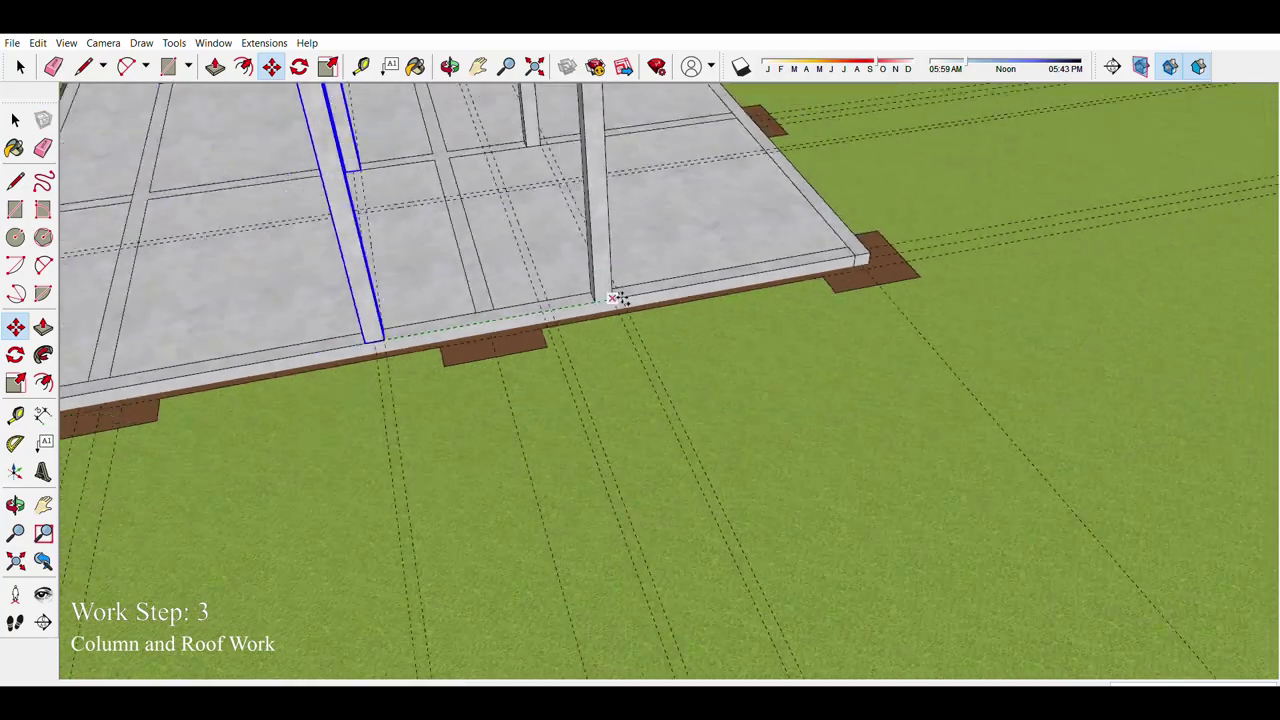
Step: Raise the remaining corner columns so posts frame the slab perimeter
key(o)
drag(512, 509, 392, 395)
scroll(392, 395, up, 3)
scroll(523, 386, down, 3)
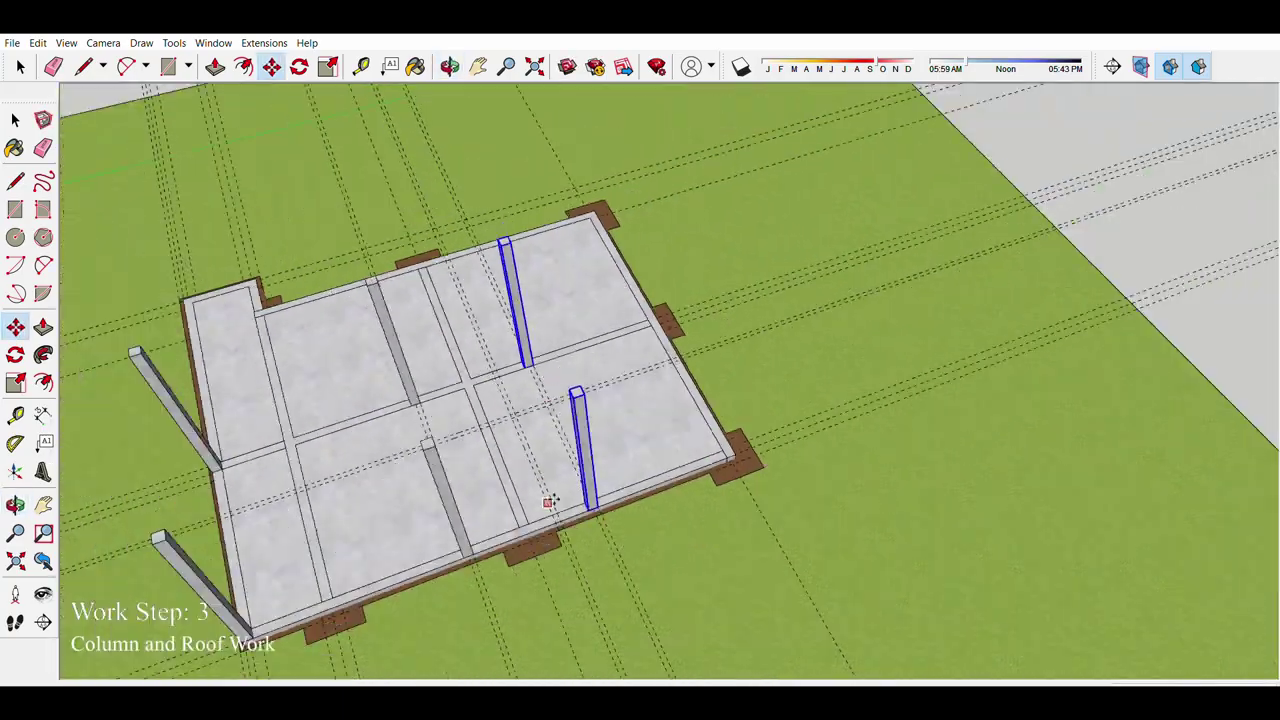
scroll(551, 500, up, 3)
key(m)
scroll(500, 290, down, 5)
scroll(500, 285, up, 5)
key(p)
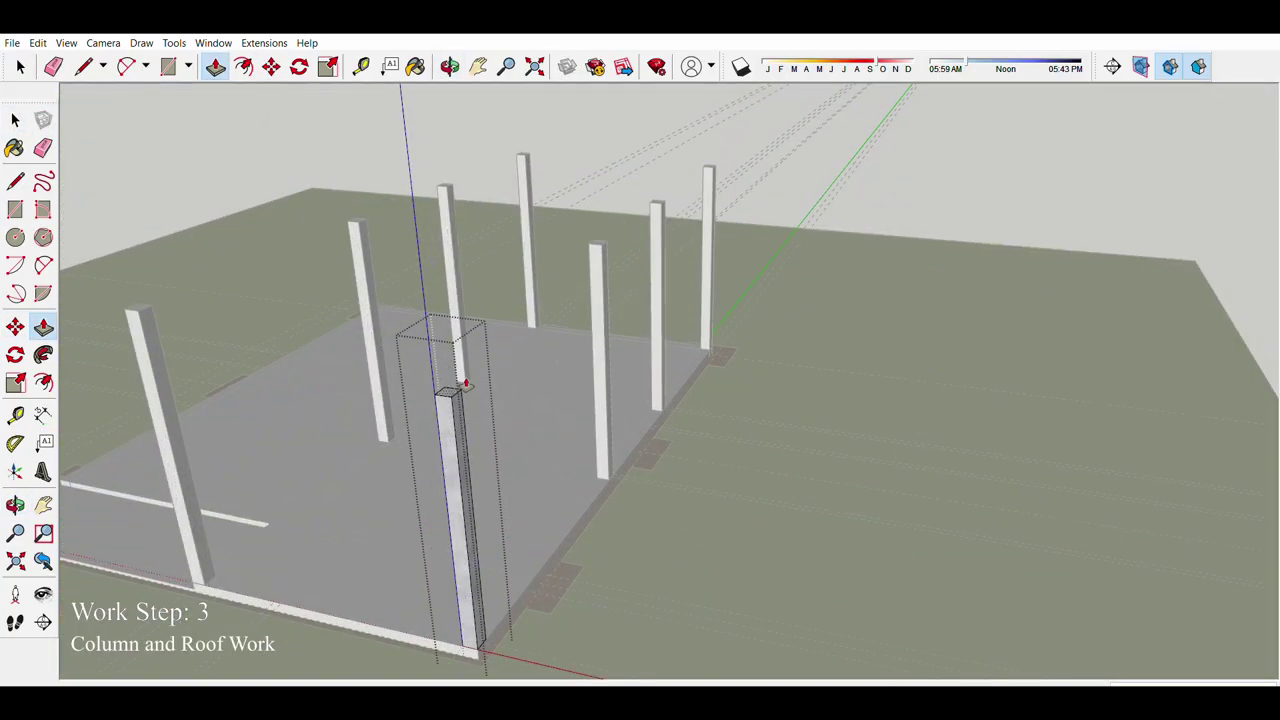
scroll(449, 373, down, 3)
scroll(575, 255, down, 2)
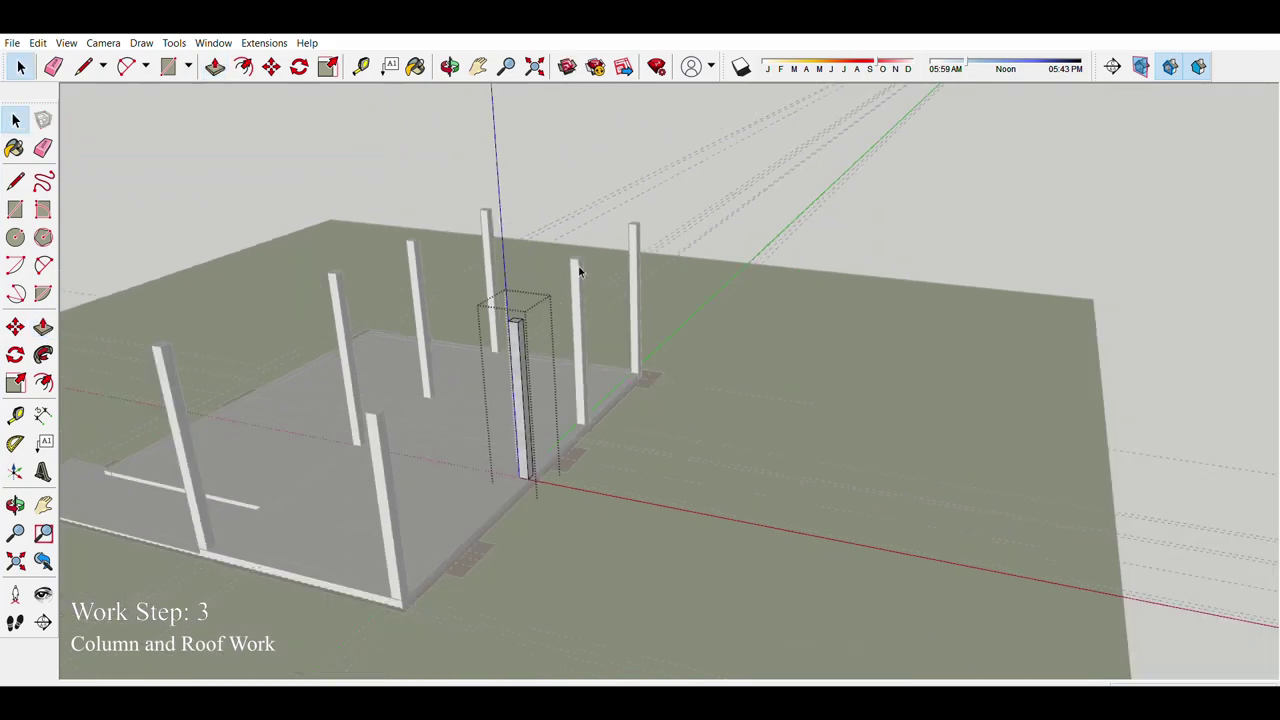
scroll(490, 380, up, 4)
scroll(684, 158, down, 5)
scroll(429, 323, up, 5)
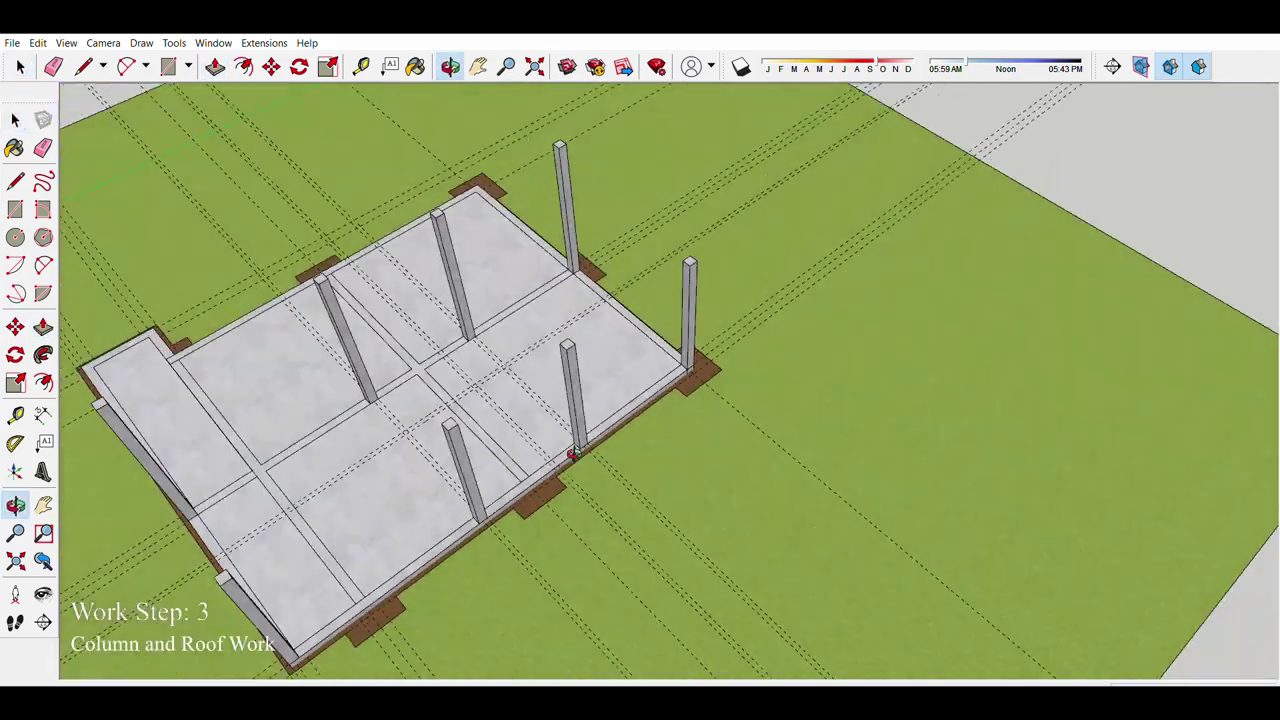
middle_drag(429, 323, 583, 441)
scroll(570, 370, up, 3)
Step: Rotate the corner column and place the first beam across the column tops
key(q)
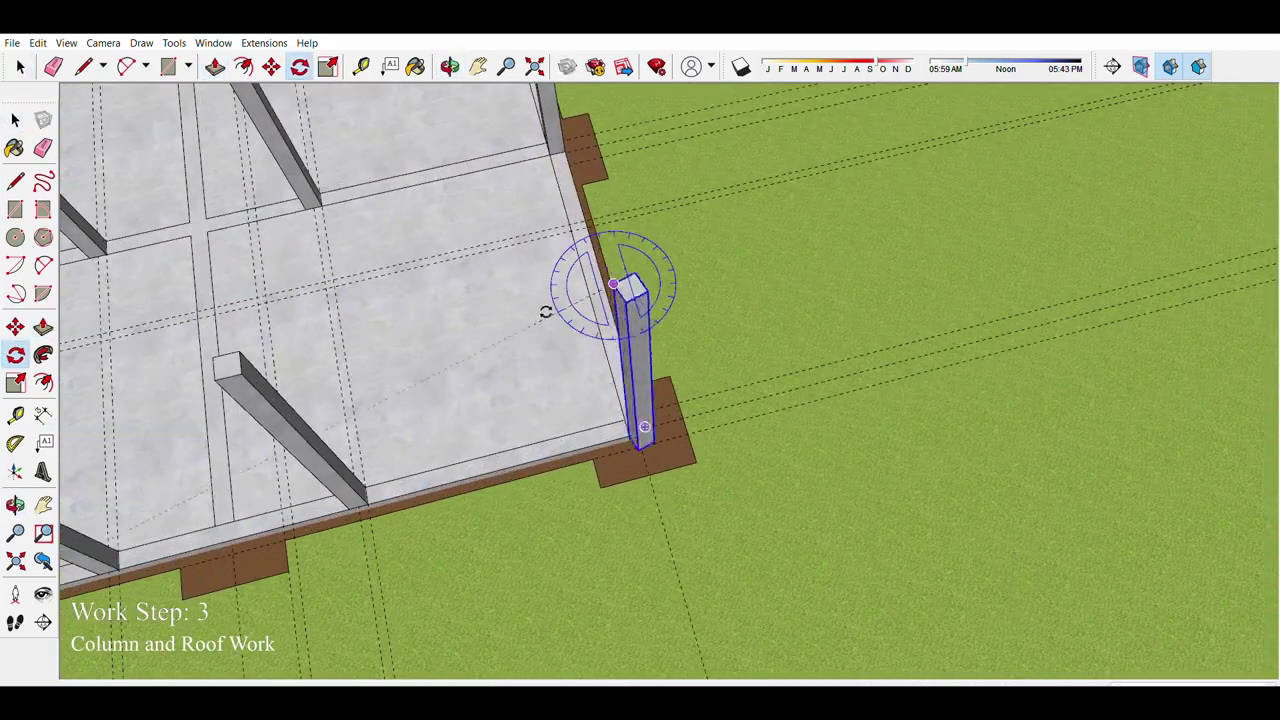
scroll(465, 296, down, 5)
middle_drag(337, 206, 400, 334)
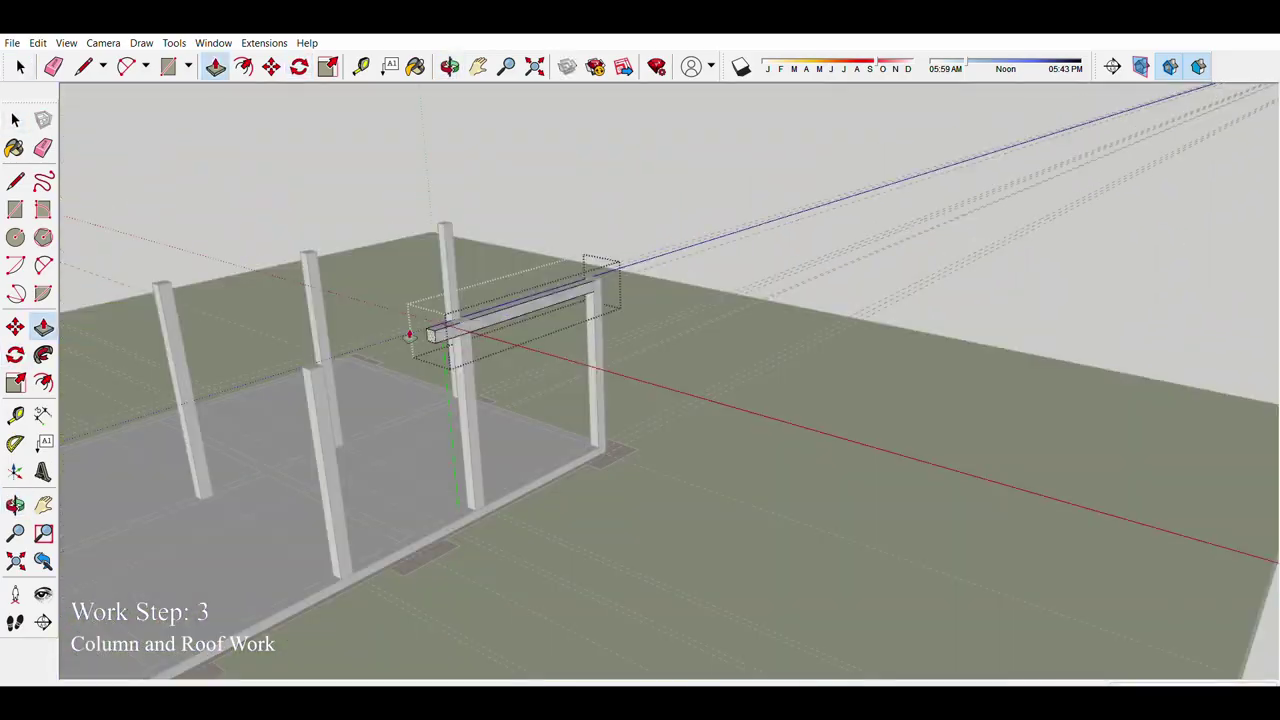
scroll(571, 334, down, 3)
middle_drag(571, 334, 599, 293)
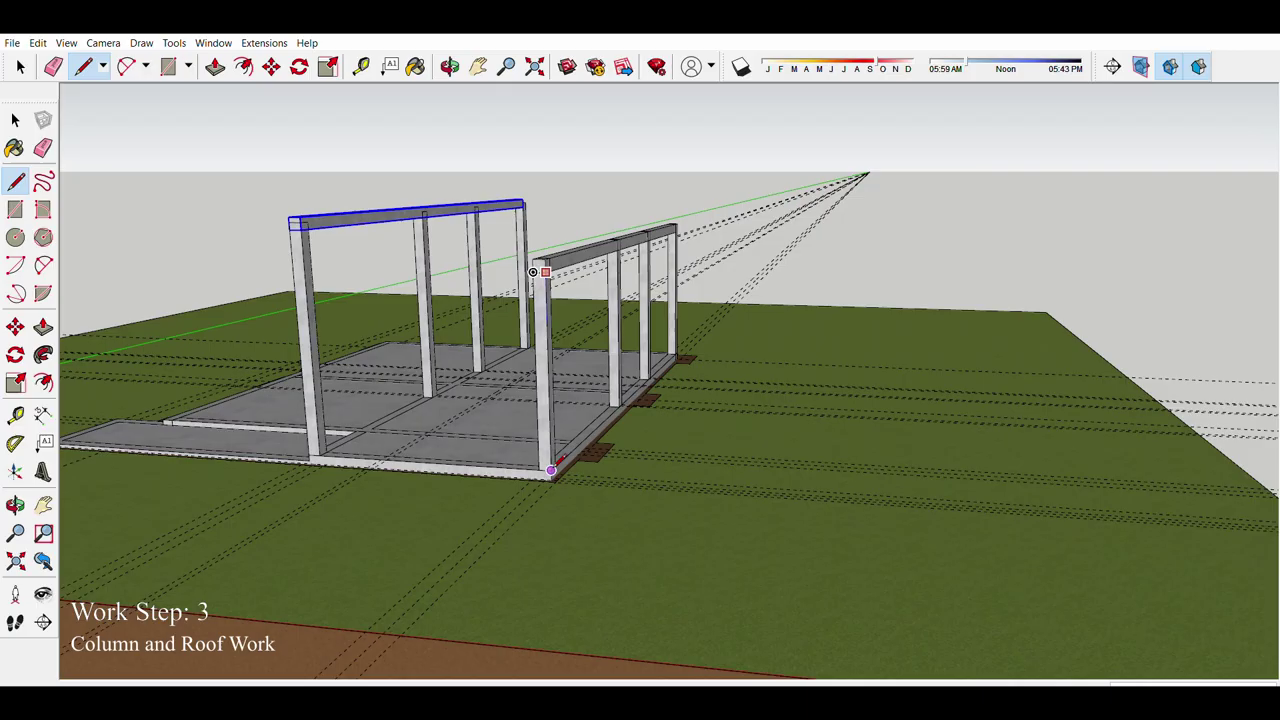
key(space)
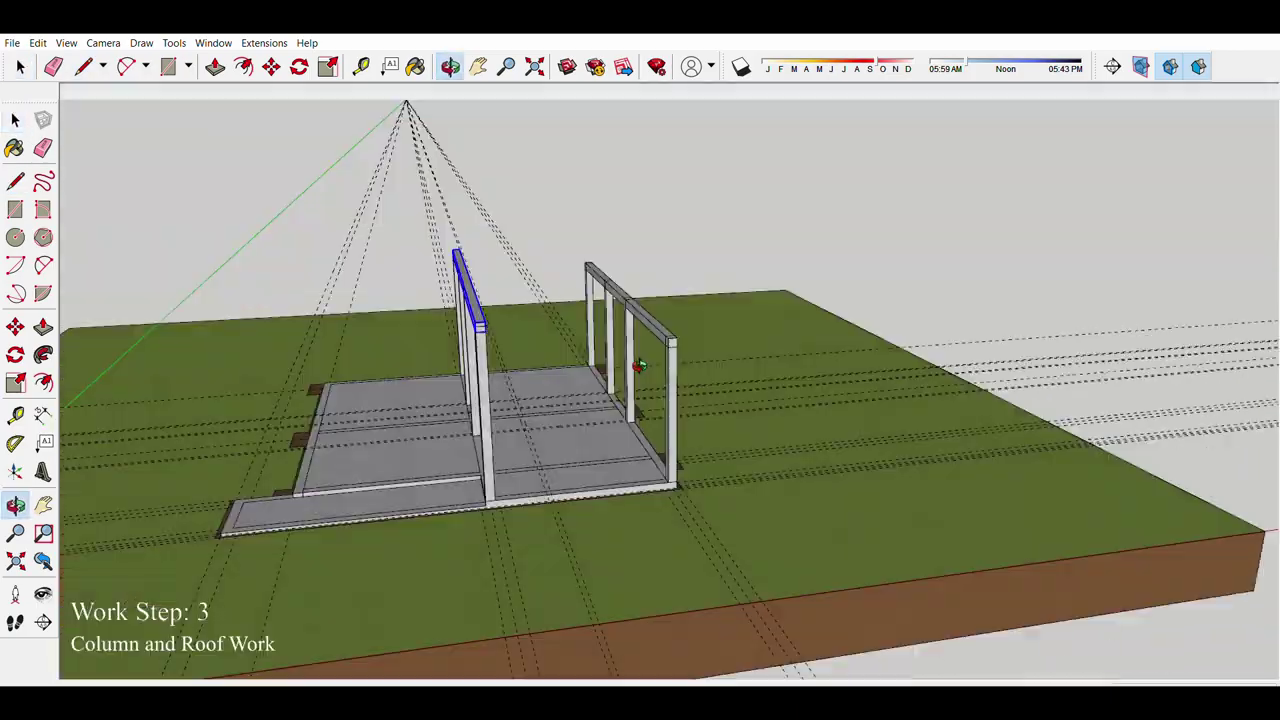
mouse_move(545, 271)
middle_down()
mouse_move(618, 345)
mouse_move(578, 398)
middle_up()
scroll(615, 358, down, 5)
scroll(578, 398, up, 6)
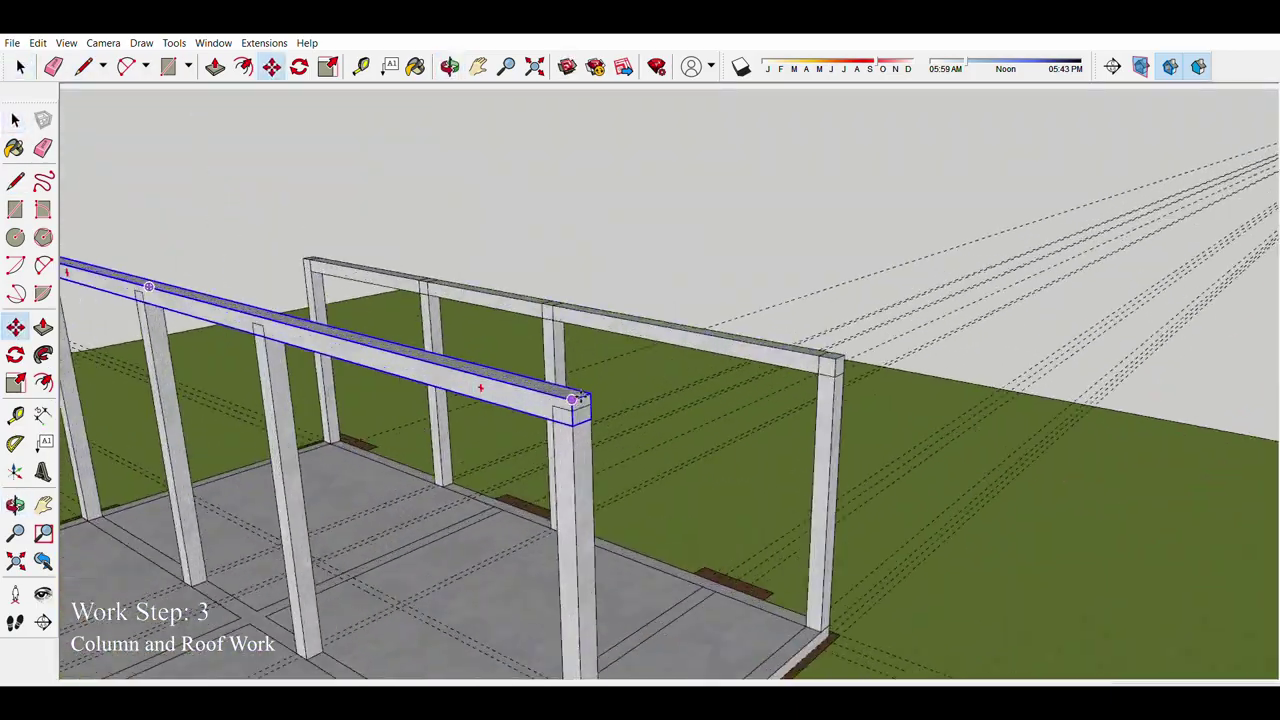
click(578, 398)
key(space)
scroll(636, 413, down, 5)
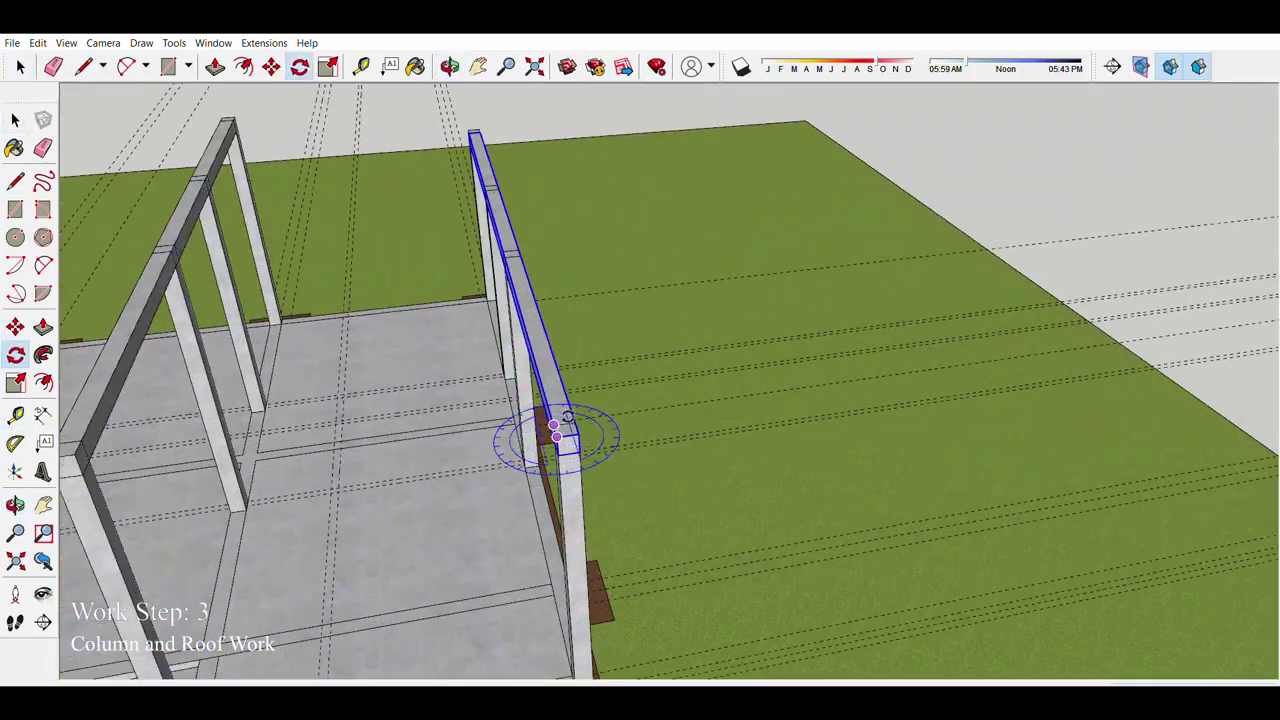
Step: Finish linking the column tops with beams and add a column on the porch slab
key(space)
scroll(458, 428, down, 5)
middle_drag(281, 490, 241, 553)
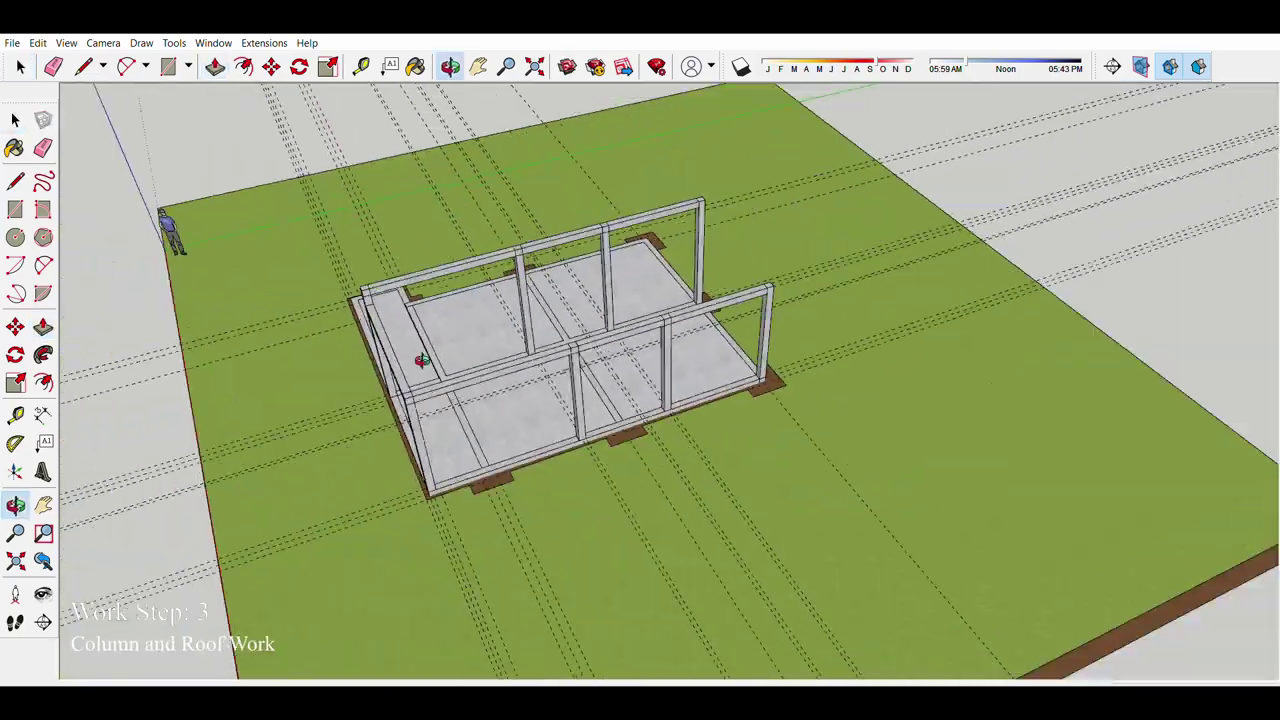
scroll(423, 400, up, 5)
scroll(414, 410, down, 5)
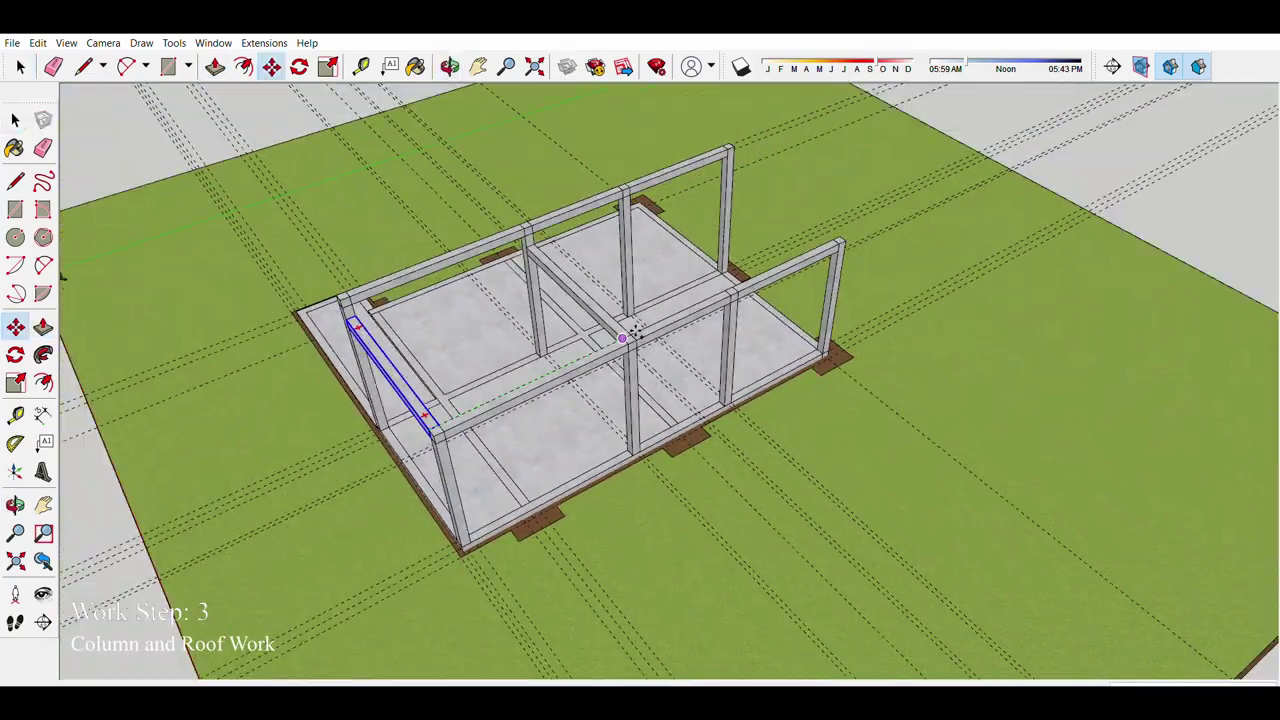
scroll(500, 349, up, 5)
scroll(500, 349, down, 5)
mouse_move(500, 349)
middle_down()
mouse_move(692, 506)
mouse_move(445, 399)
middle_up()
scroll(692, 506, up, 3)
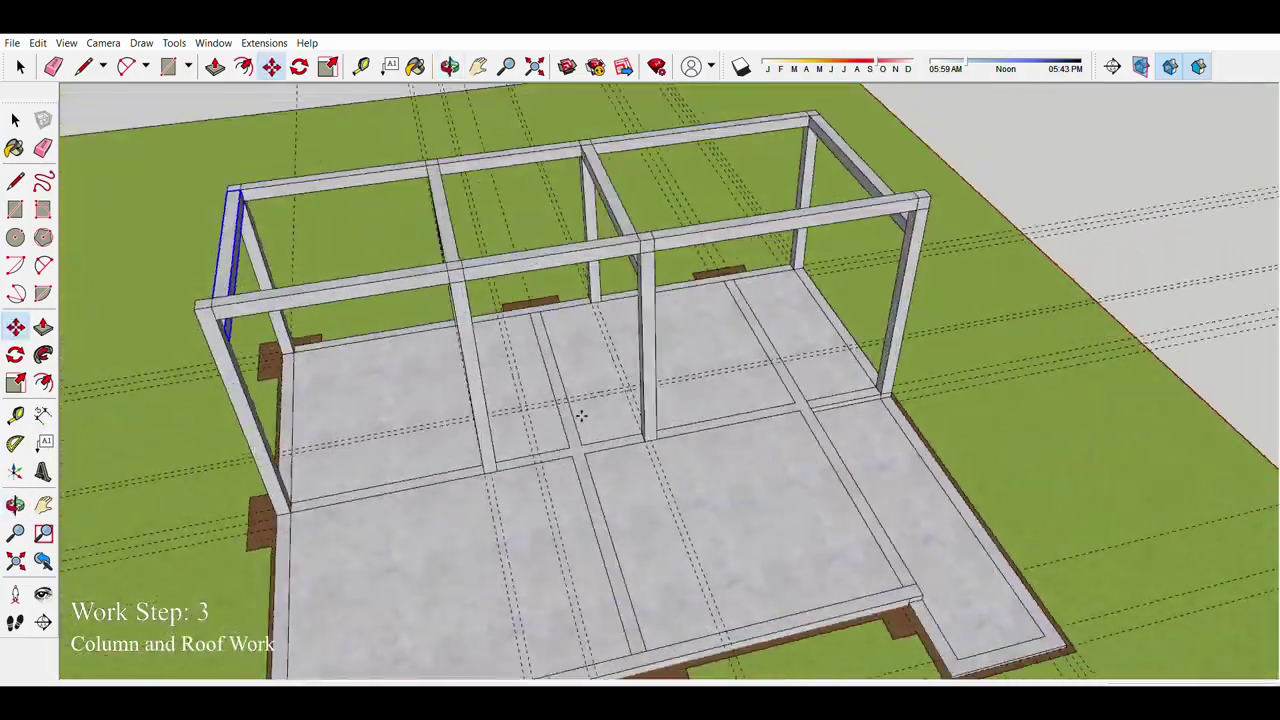
middle_drag(581, 415, 493, 383)
key(space)
scroll(508, 215, up, 2)
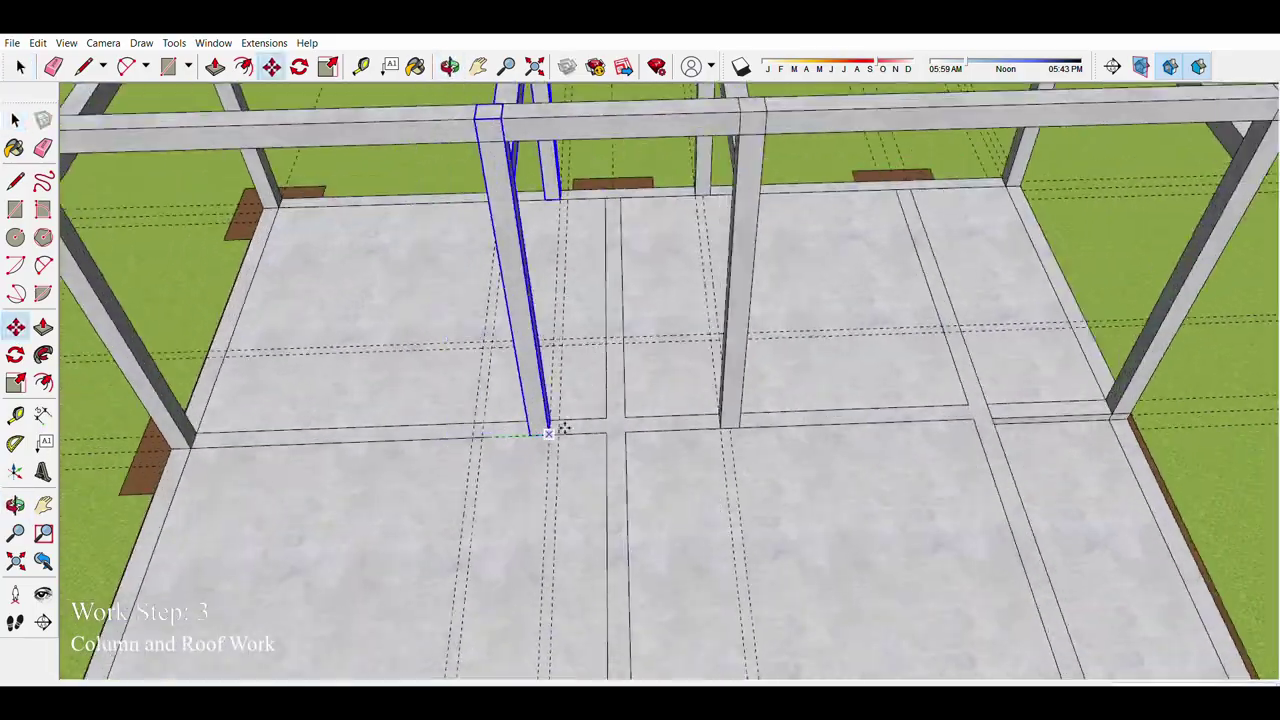
scroll(530, 220, down, 5)
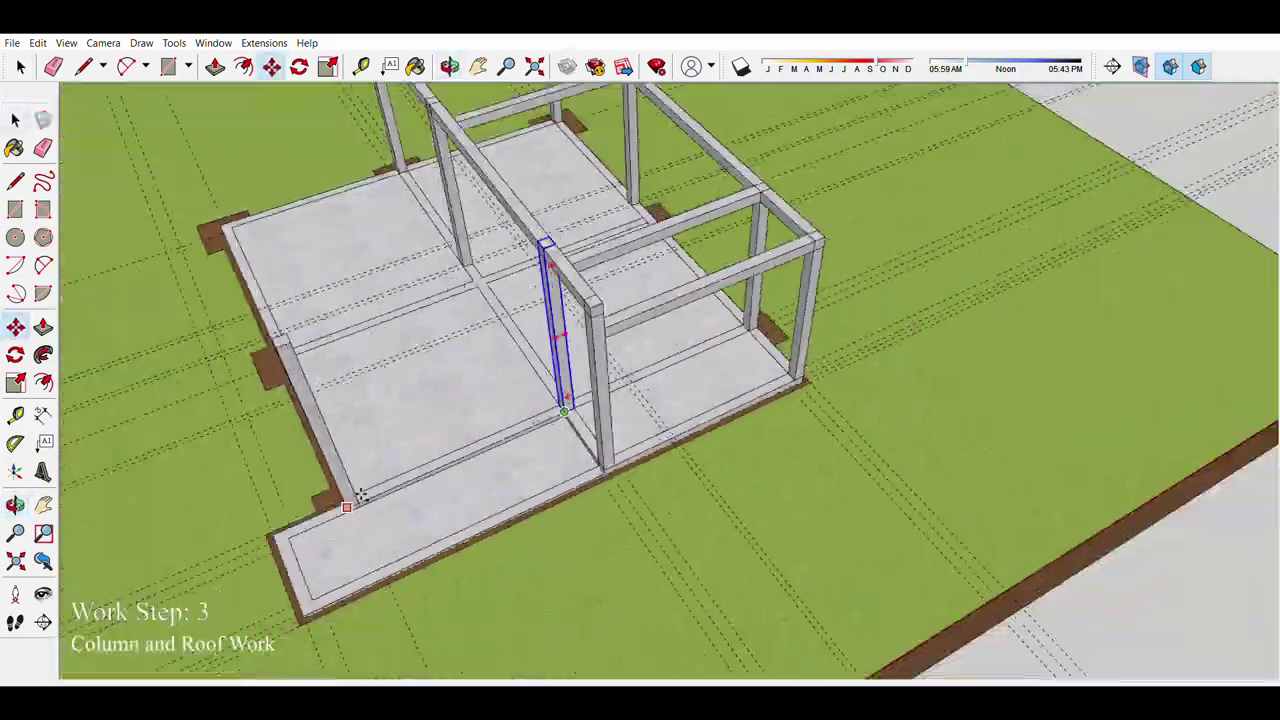
middle_drag(361, 497, 329, 270)
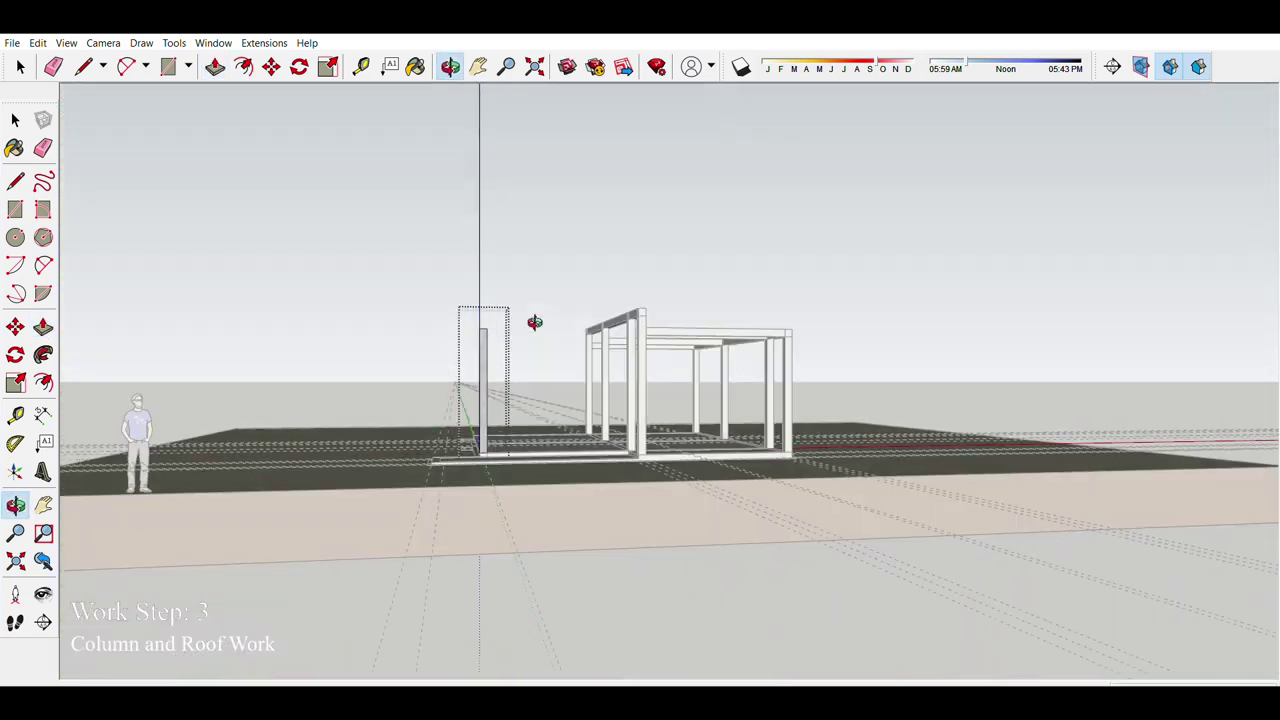
Step: Orbit to an overall high view of the frame around the porch column
middle_drag(535, 322, 638, 503)
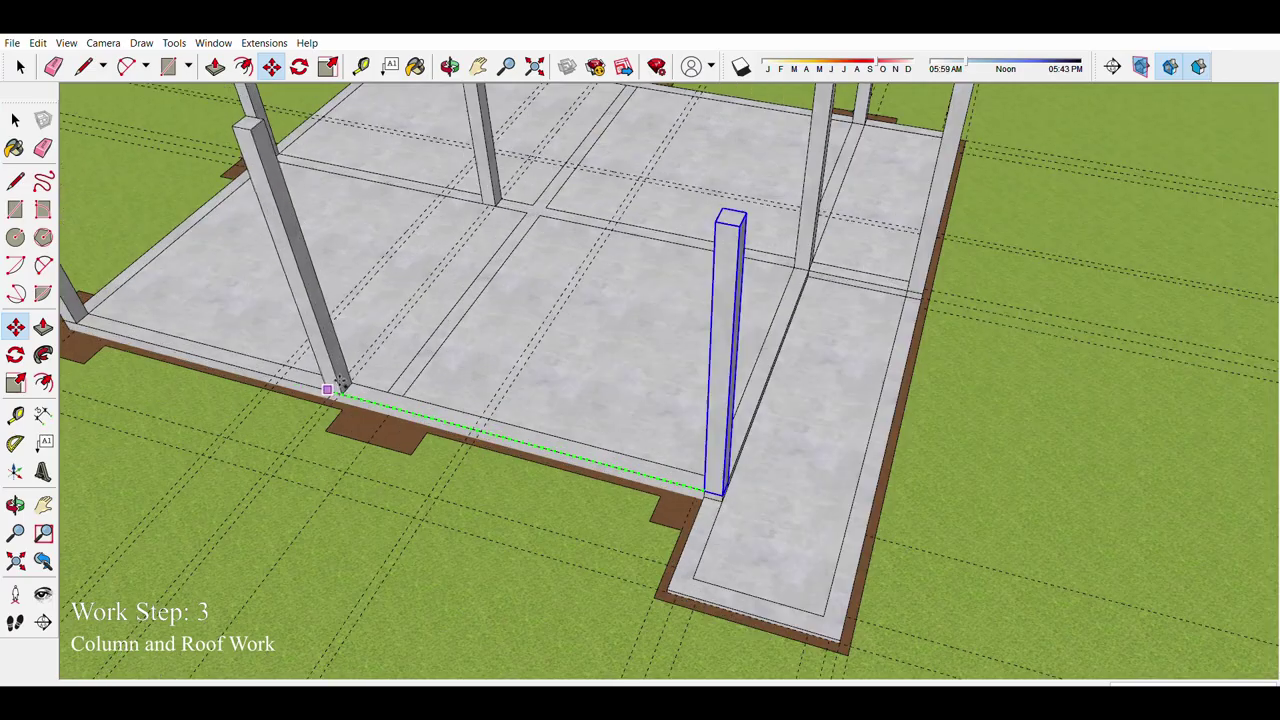
scroll(327, 389, up, 5)
scroll(340, 380, down, 8)
scroll(350, 376, down, 5)
middle_drag(350, 376, 567, 352)
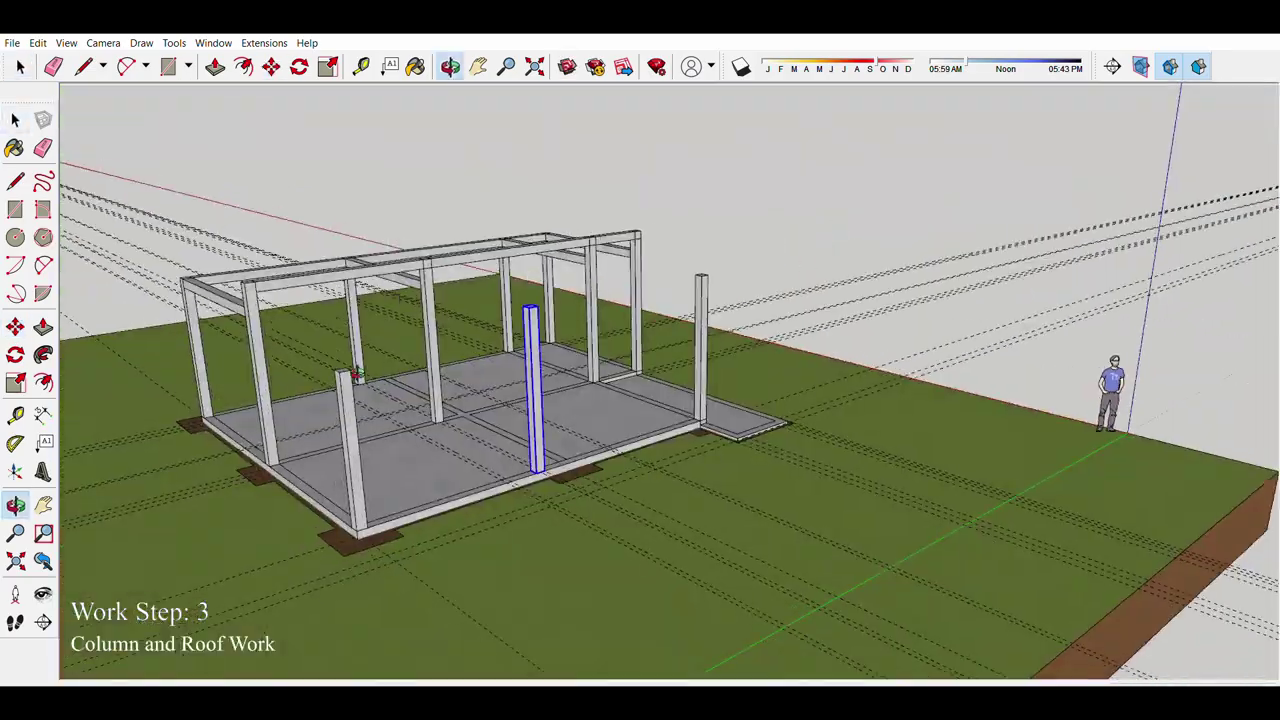
key(q)
scroll(486, 315, up, 5)
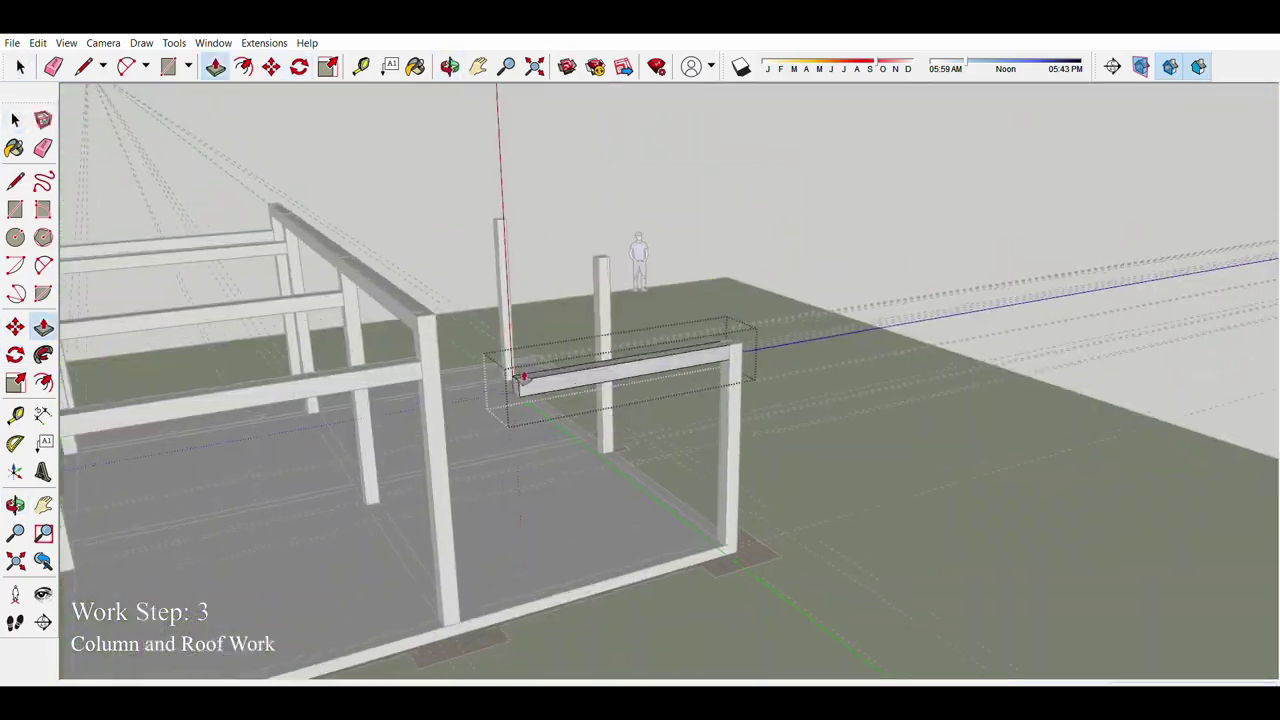
scroll(371, 391, down, 8)
mouse_move(371, 391)
middle_down()
mouse_move(423, 246)
mouse_move(370, 322)
mouse_move(85, 365)
middle_up()
Step: Rotate a copy of the porch column down so it lies horizontal as a beam
key(l)
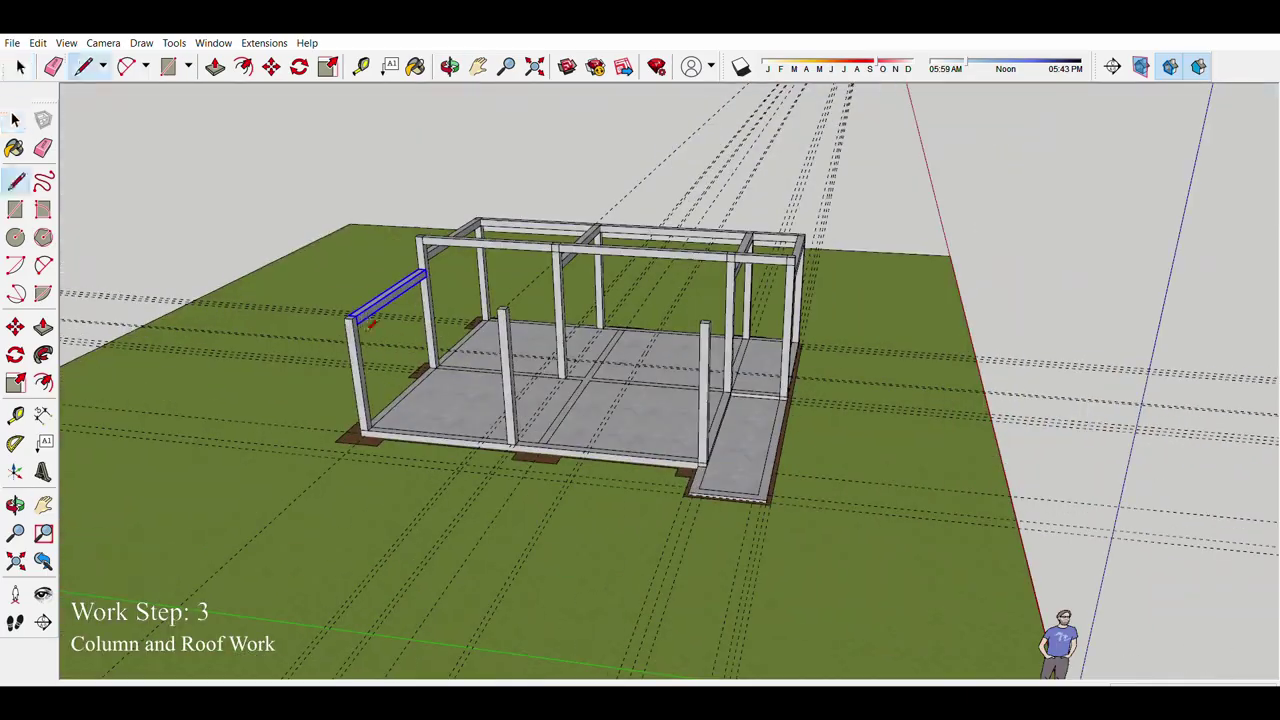
scroll(370, 322, up, 5)
scroll(370, 322, down, 6)
key(m)
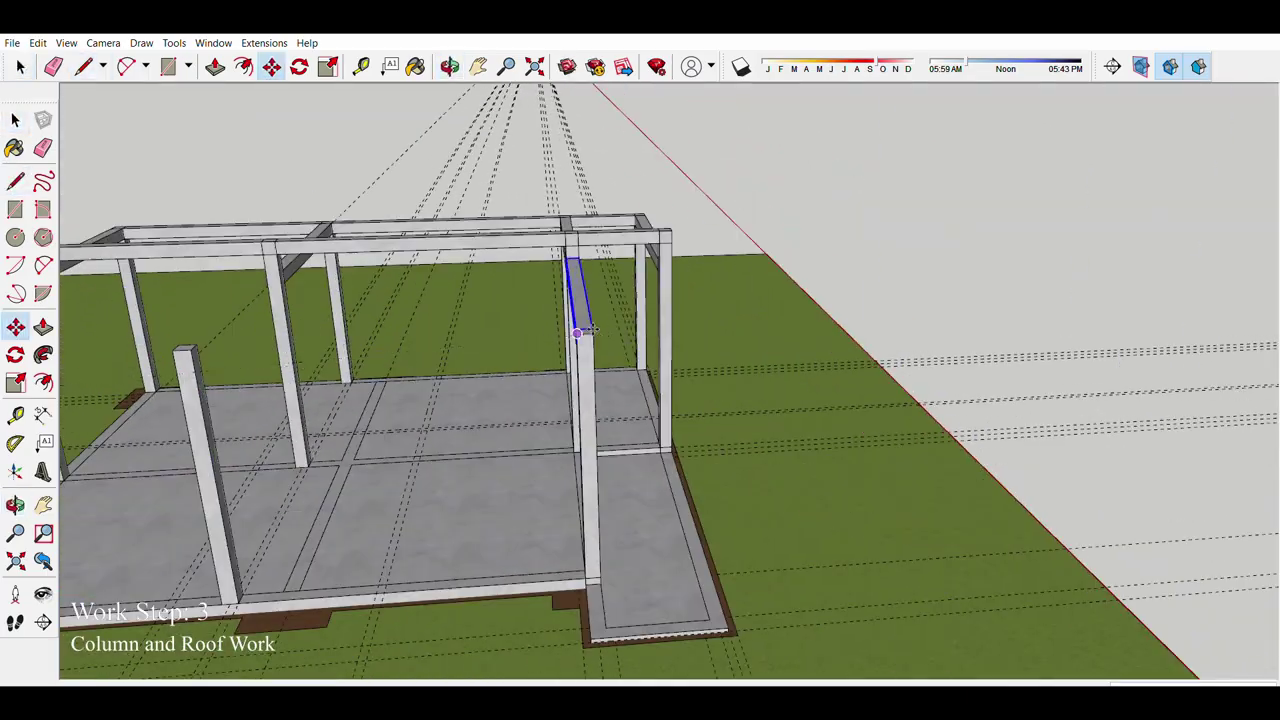
scroll(578, 331, down, 5)
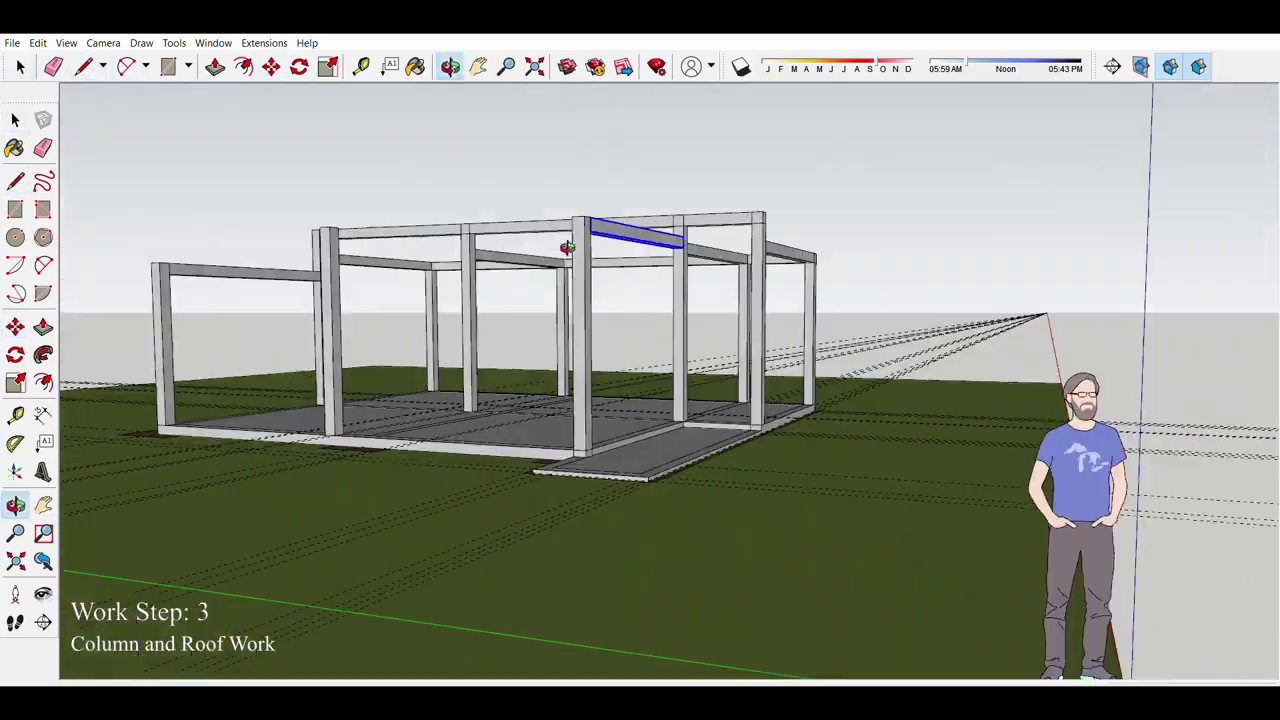
scroll(566, 249, up, 3)
middle_drag(566, 249, 455, 365)
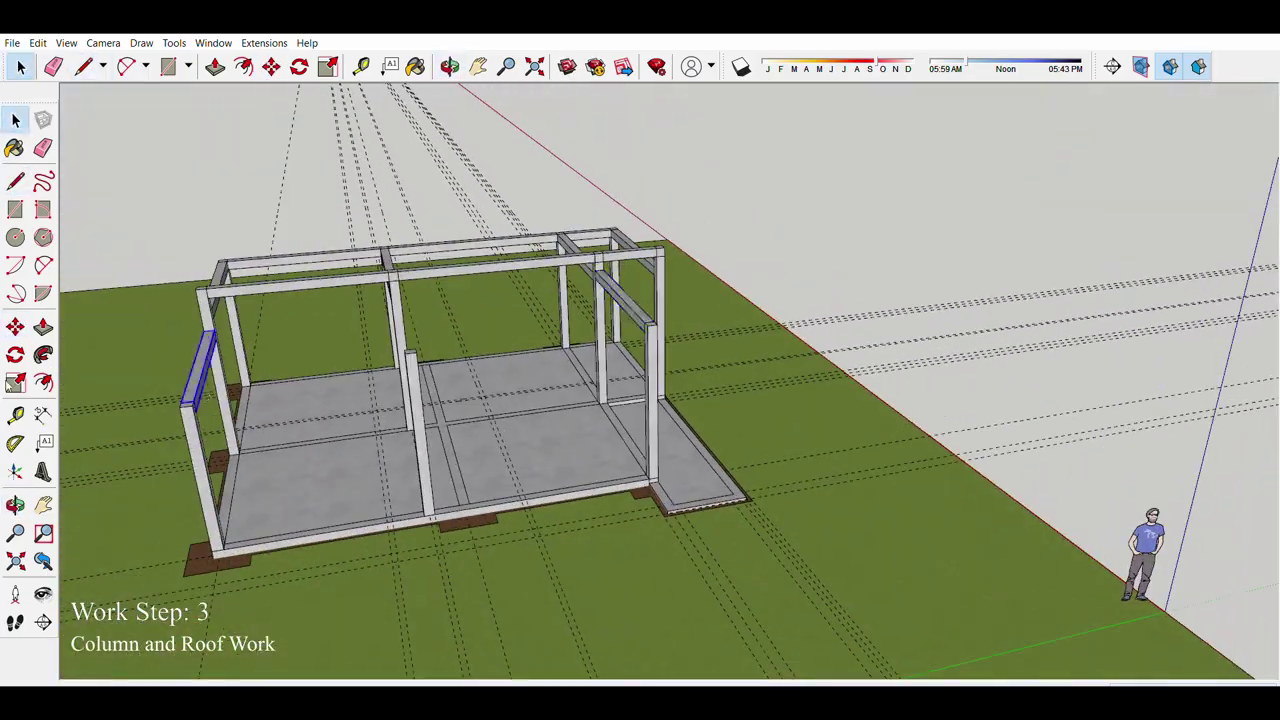
middle_drag(376, 380, 376, 450)
key(q)
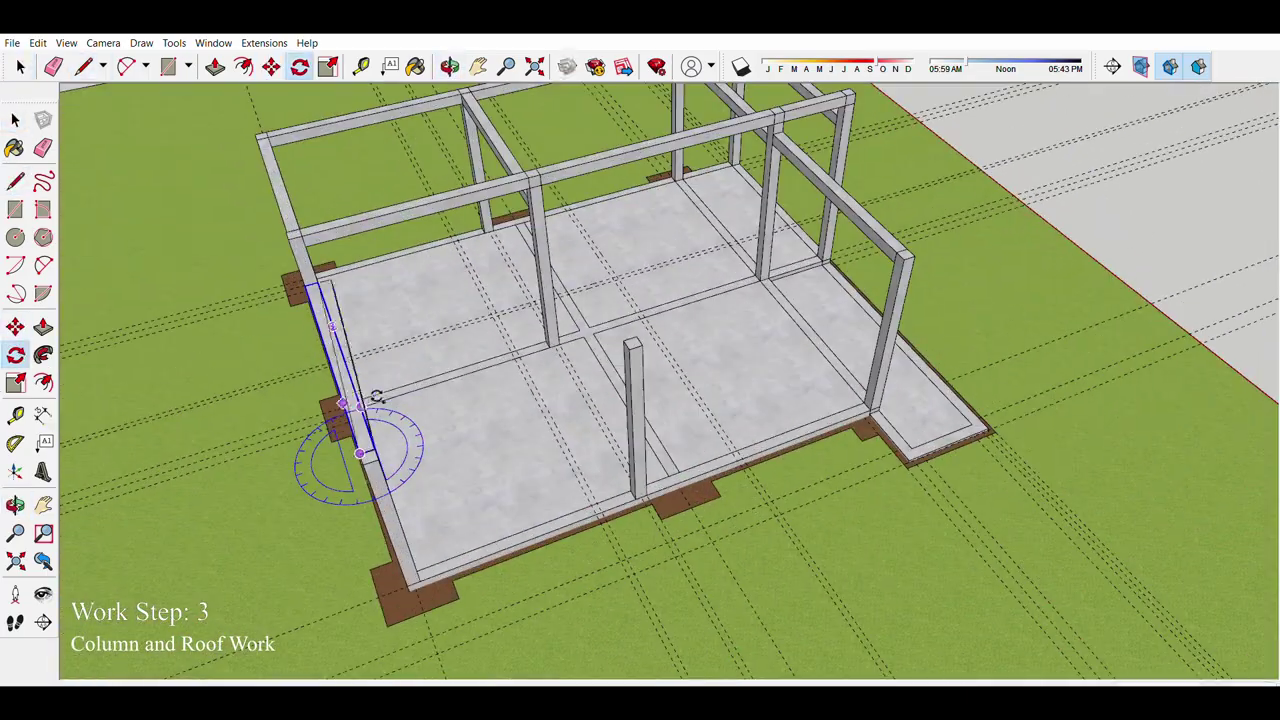
click(376, 395)
middle_drag(376, 395, 597, 301)
Step: Start extruding the new beam to length from an overhead view, then cancel the Push/Pull
key(m)
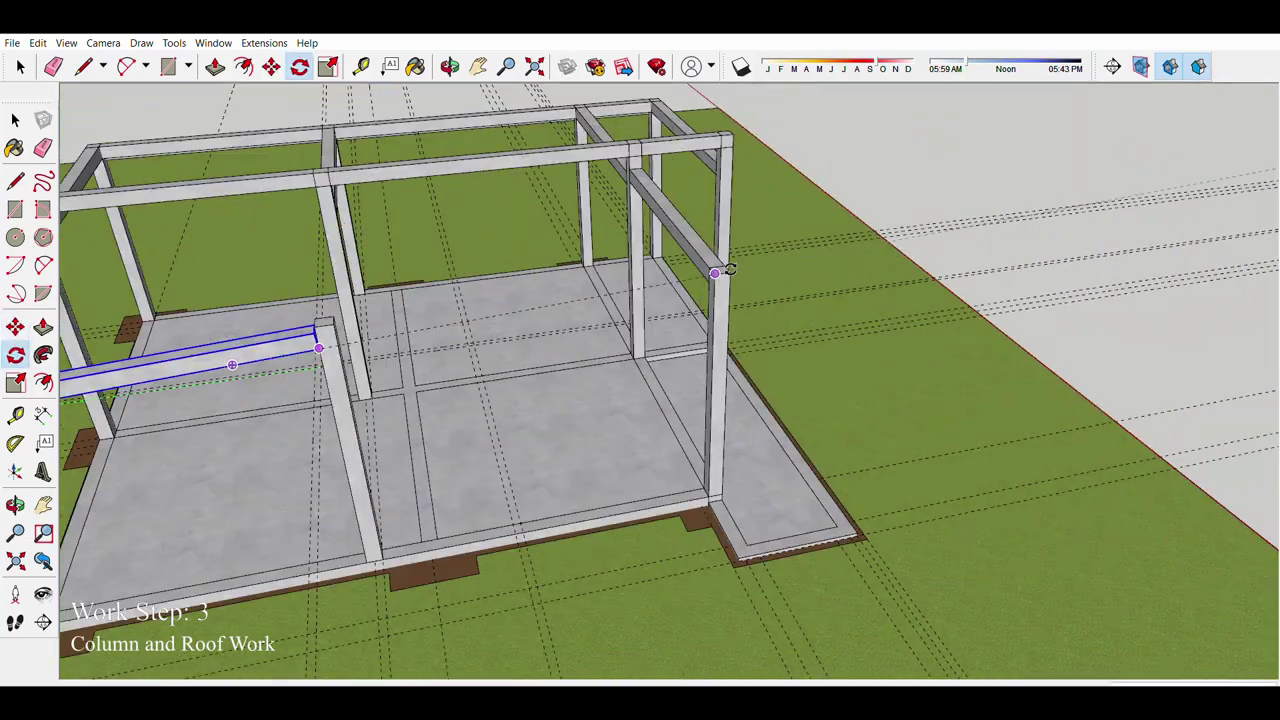
scroll(357, 206, down, 5)
middle_drag(357, 206, 357, 200)
key(p)
scroll(363, 207, up, 4)
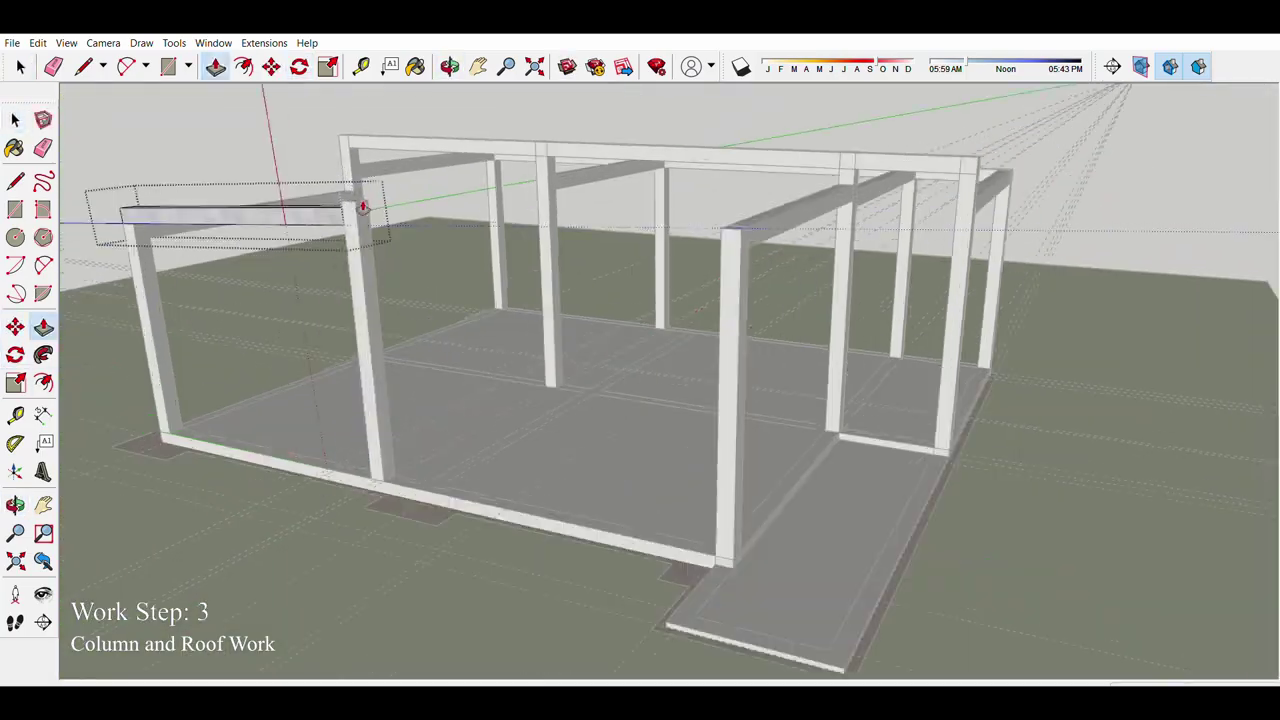
scroll(363, 207, down, 5)
mouse_move(694, 191)
middle_down()
mouse_move(580, 237)
mouse_move(594, 297)
middle_up()
scroll(391, 345, up, 5)
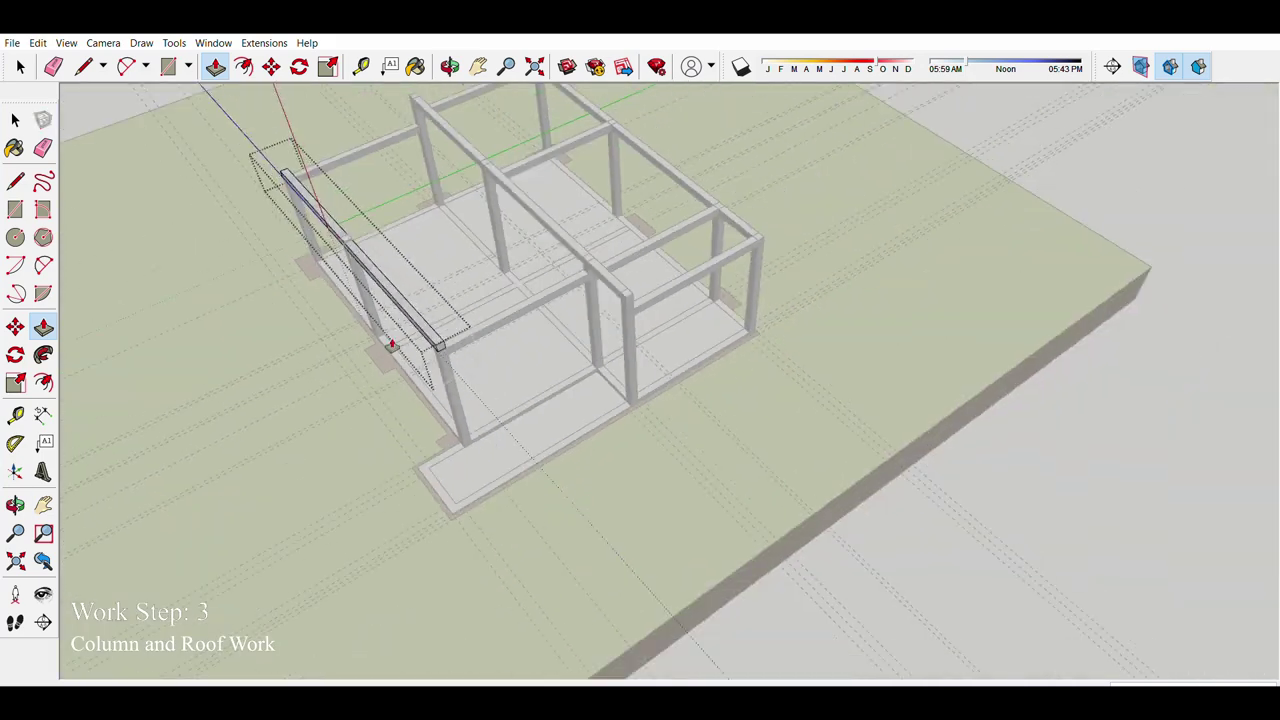
mouse_move(391, 345)
middle_down()
mouse_move(463, 349)
mouse_move(266, 194)
mouse_move(429, 120)
mouse_move(675, 131)
mouse_move(537, 297)
mouse_move(537, 380)
mouse_move(365, 305)
mouse_move(370, 337)
mouse_move(280, 362)
mouse_move(586, 300)
mouse_move(423, 300)
mouse_move(578, 350)
mouse_move(517, 303)
mouse_move(386, 323)
mouse_move(289, 302)
middle_up()
scroll(537, 297, up, 4)
key(space)
Step: Move the selected beams onto the columns over the front extension
scroll(586, 300, down, 3)
scroll(423, 300, down, 2)
scroll(578, 350, up, 3)
mouse_move(289, 302)
mouse_down()
mouse_move(566, 358)
mouse_move(450, 330)
mouse_up()
scroll(450, 330, up, 5)
key(m)
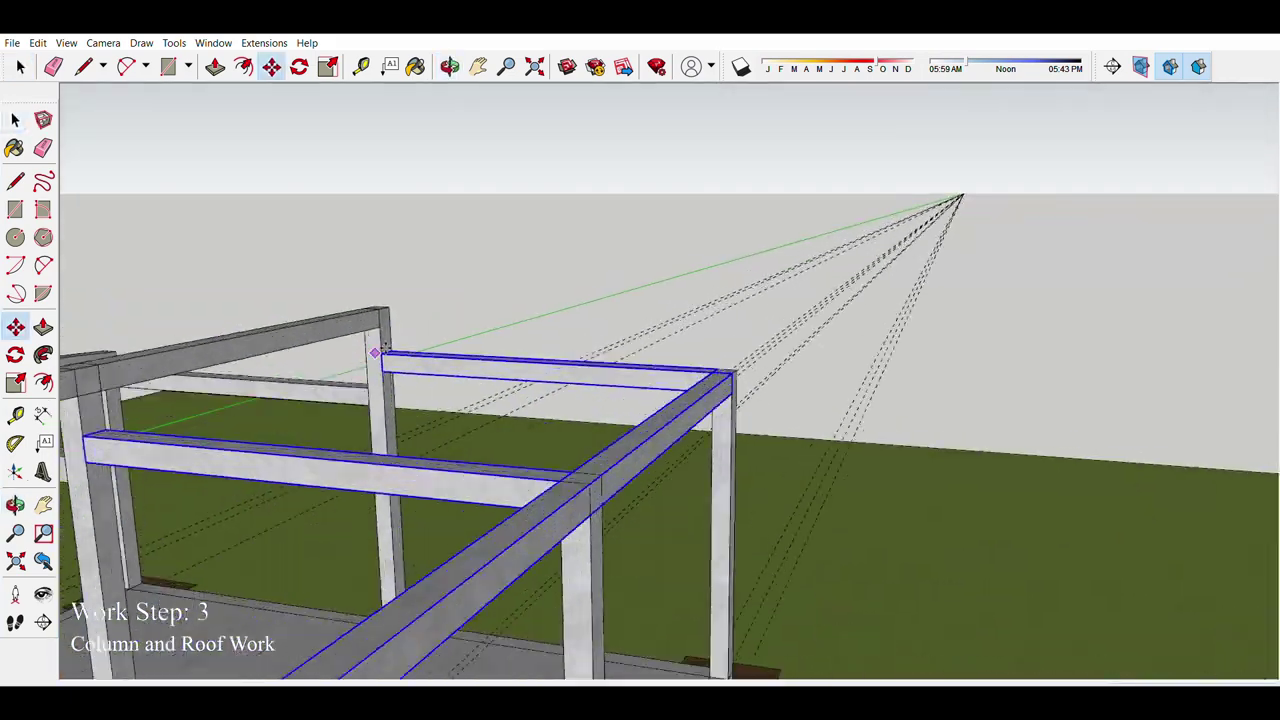
scroll(384, 385, down, 5)
mouse_move(384, 385)
middle_down()
mouse_move(571, 371)
mouse_move(481, 427)
middle_up()
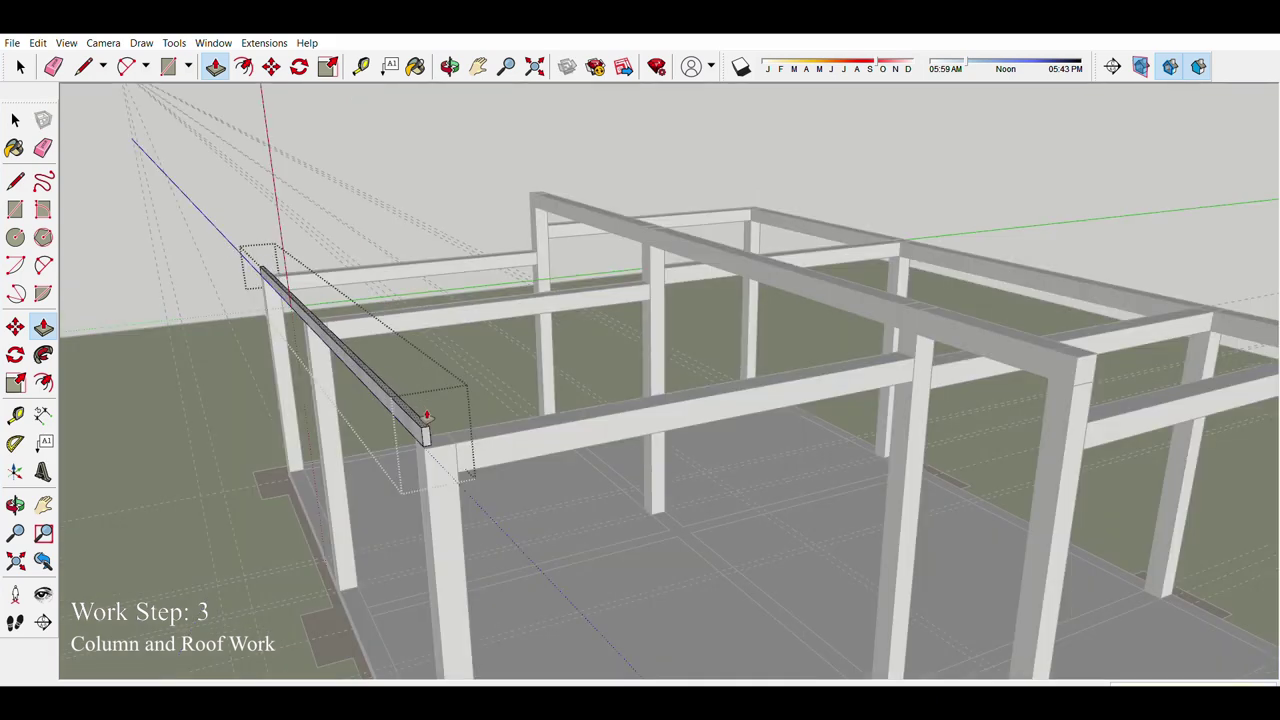
Step: From a low side view, move the selected rafter beam across the top of the frame
middle_drag(426, 416, 627, 327)
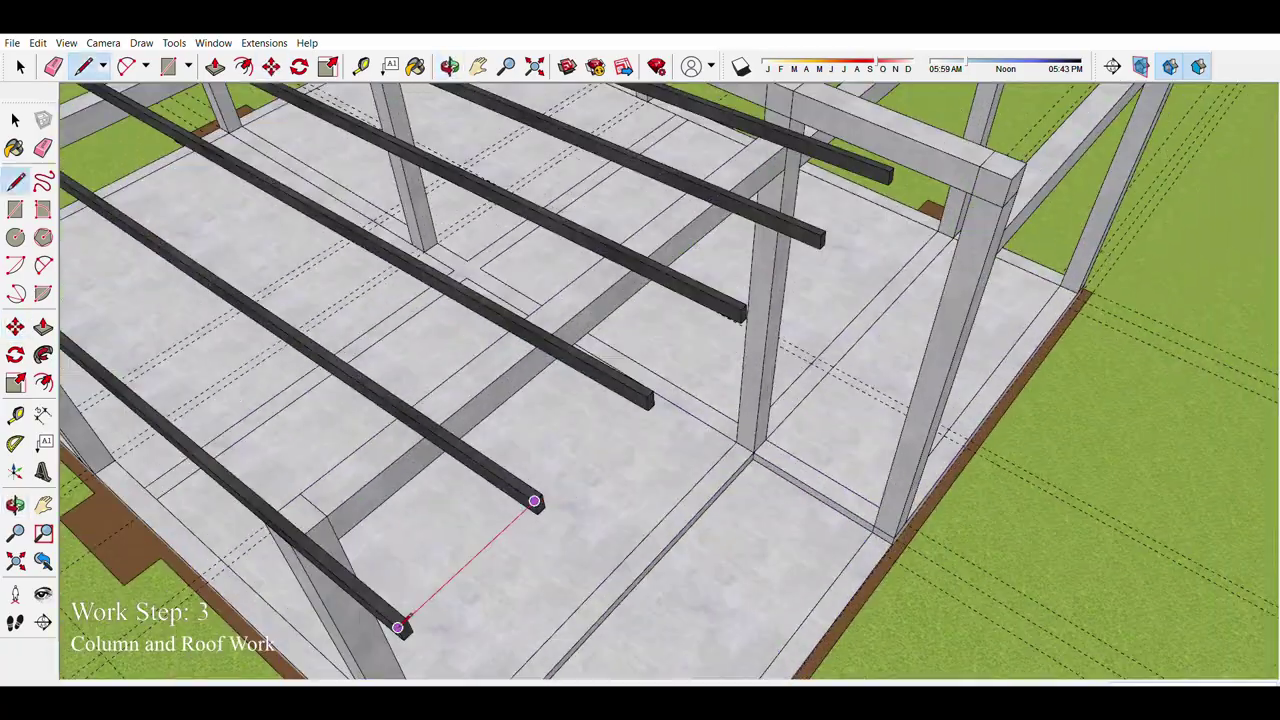
scroll(535, 501, down, 5)
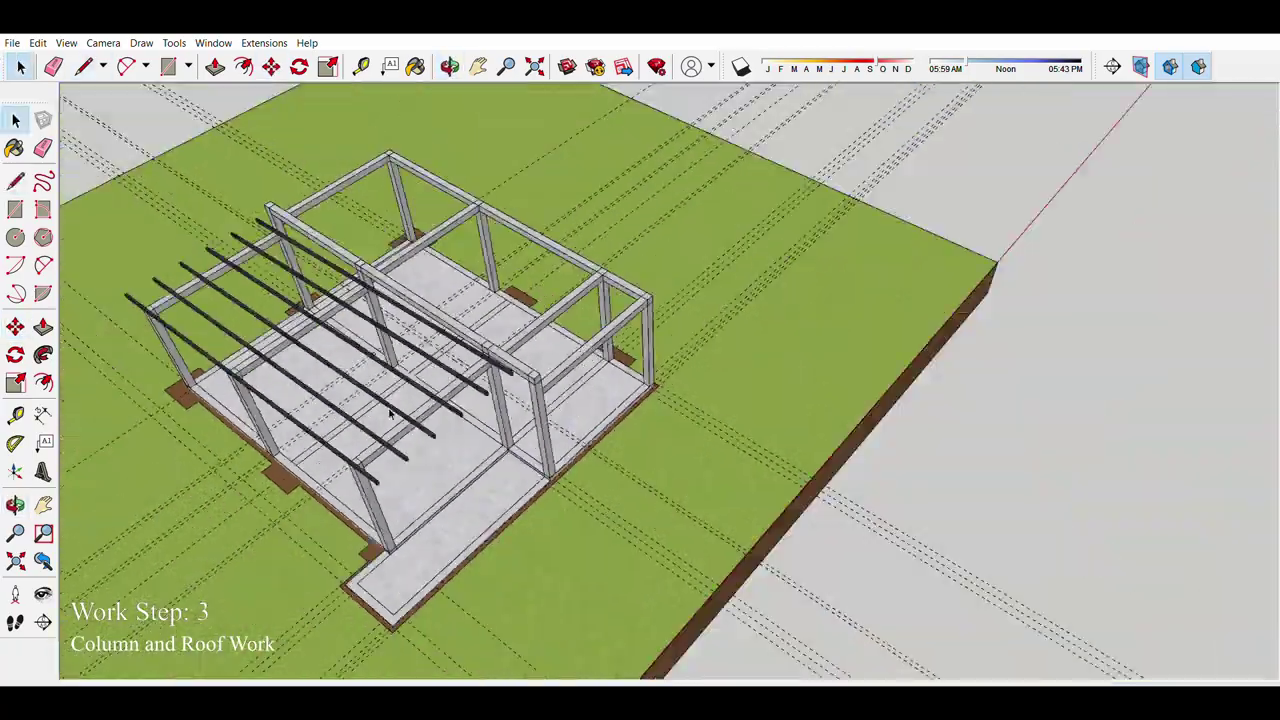
middle_drag(420, 280, 585, 179)
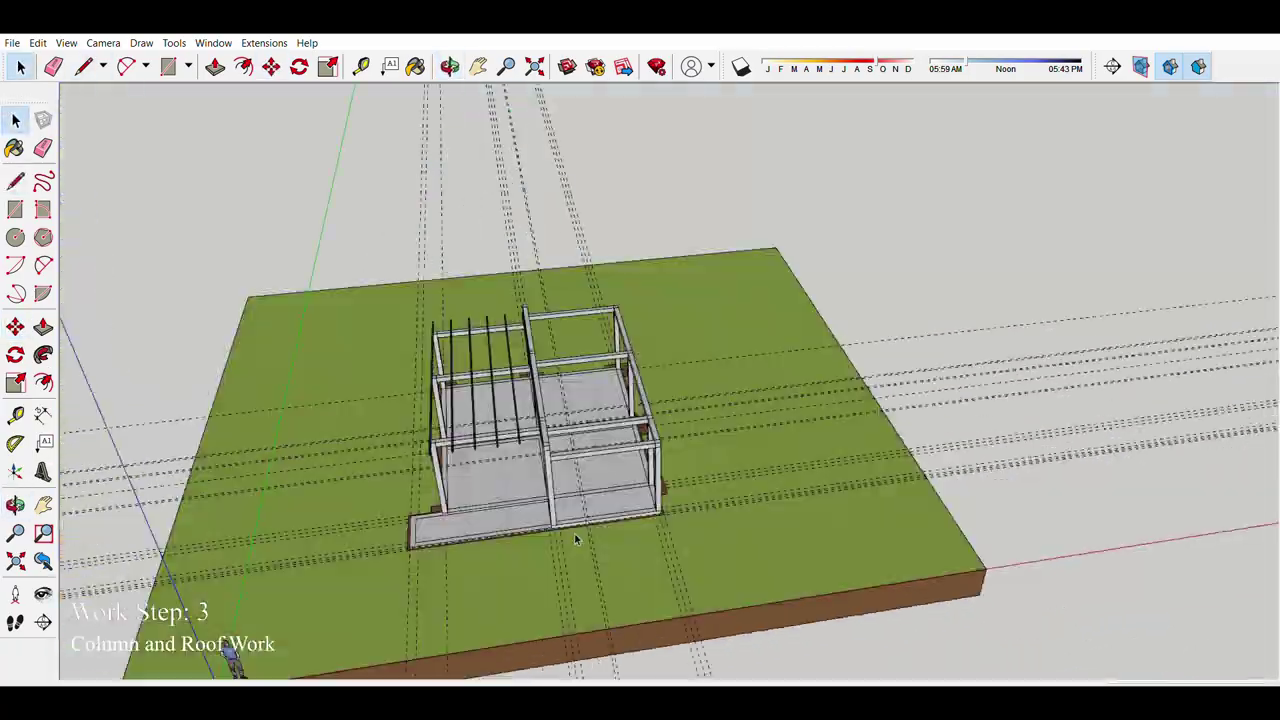
key(m)
scroll(660, 455, up, 3)
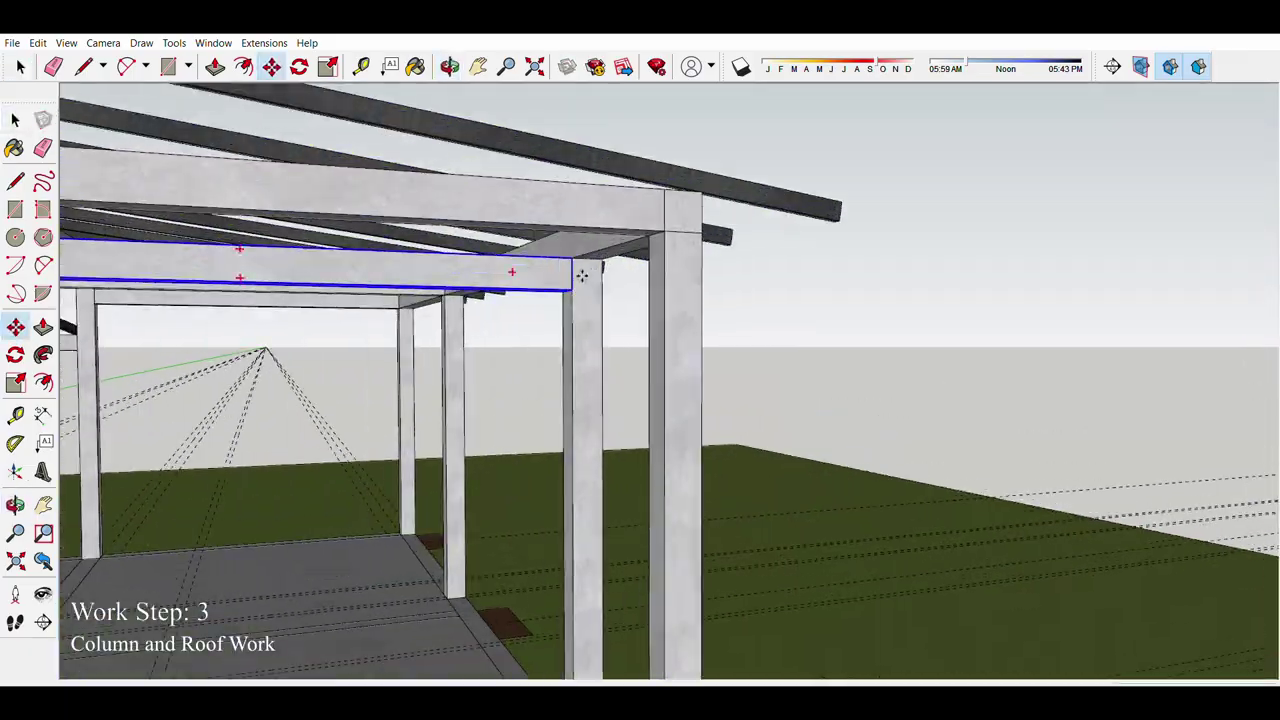
Step: Orbit around the pergola to bring the porch slab's outer corner into view
scroll(581, 275, down, 5)
mouse_move(581, 275)
middle_down()
mouse_move(454, 341)
mouse_move(190, 525)
mouse_move(375, 308)
mouse_move(350, 298)
middle_up()
scroll(454, 341, up, 5)
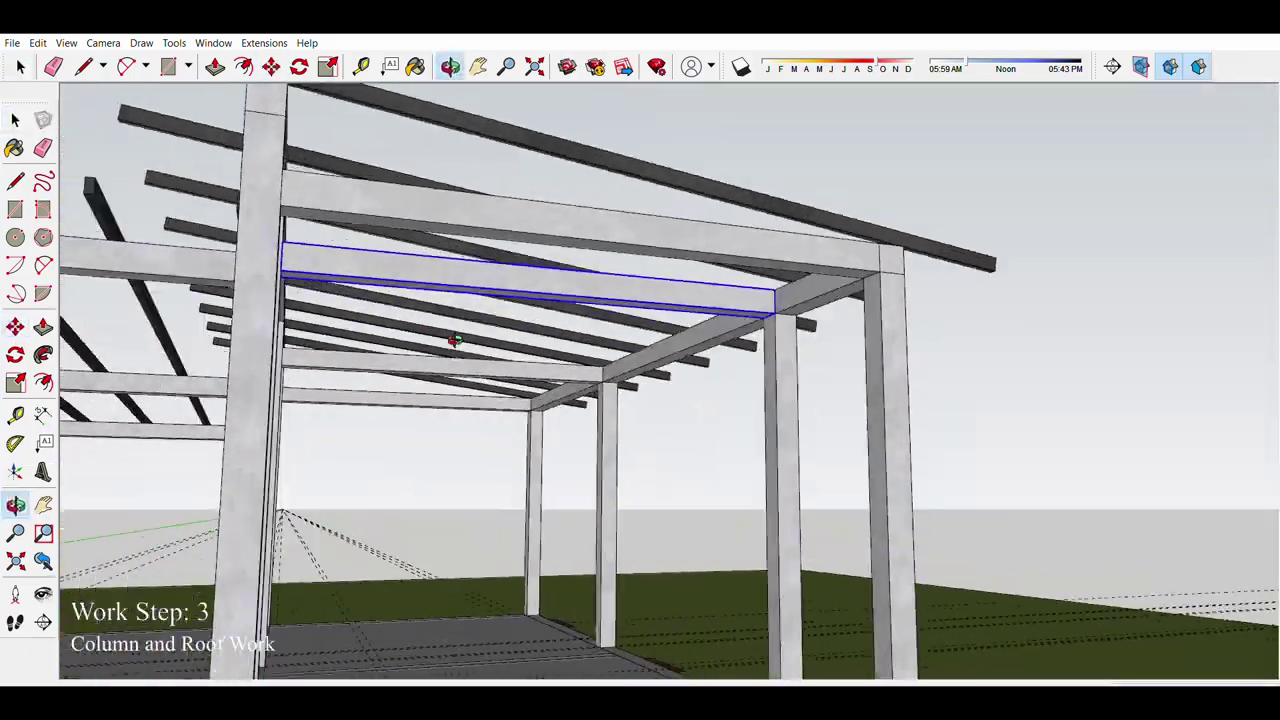
scroll(454, 341, down, 5)
scroll(190, 525, up, 5)
scroll(190, 525, down, 5)
scroll(375, 308, up, 5)
Step: Push/Pull the column profile upward at the porch corner
key(p)
middle_drag(362, 360, 271, 251)
scroll(391, 297, down, 5)
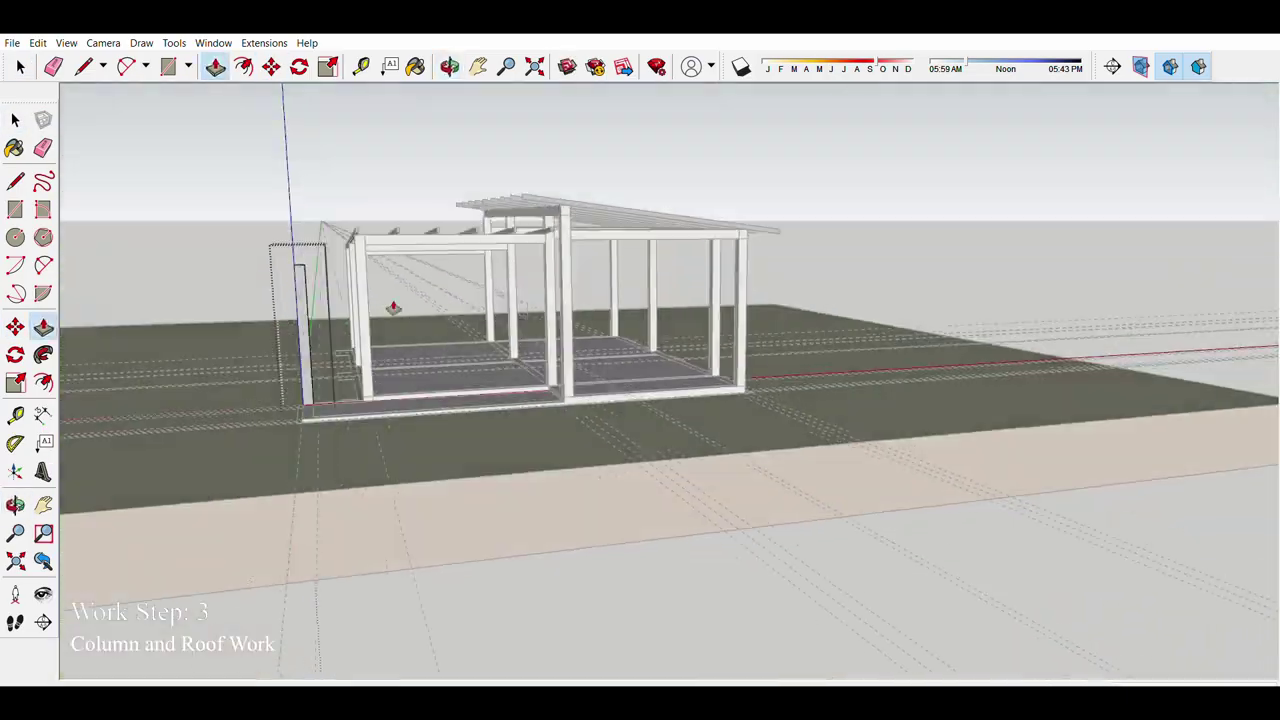
scroll(337, 366, up, 5)
middle_drag(337, 366, 379, 458)
scroll(379, 458, down, 3)
scroll(379, 458, up, 5)
key(space)
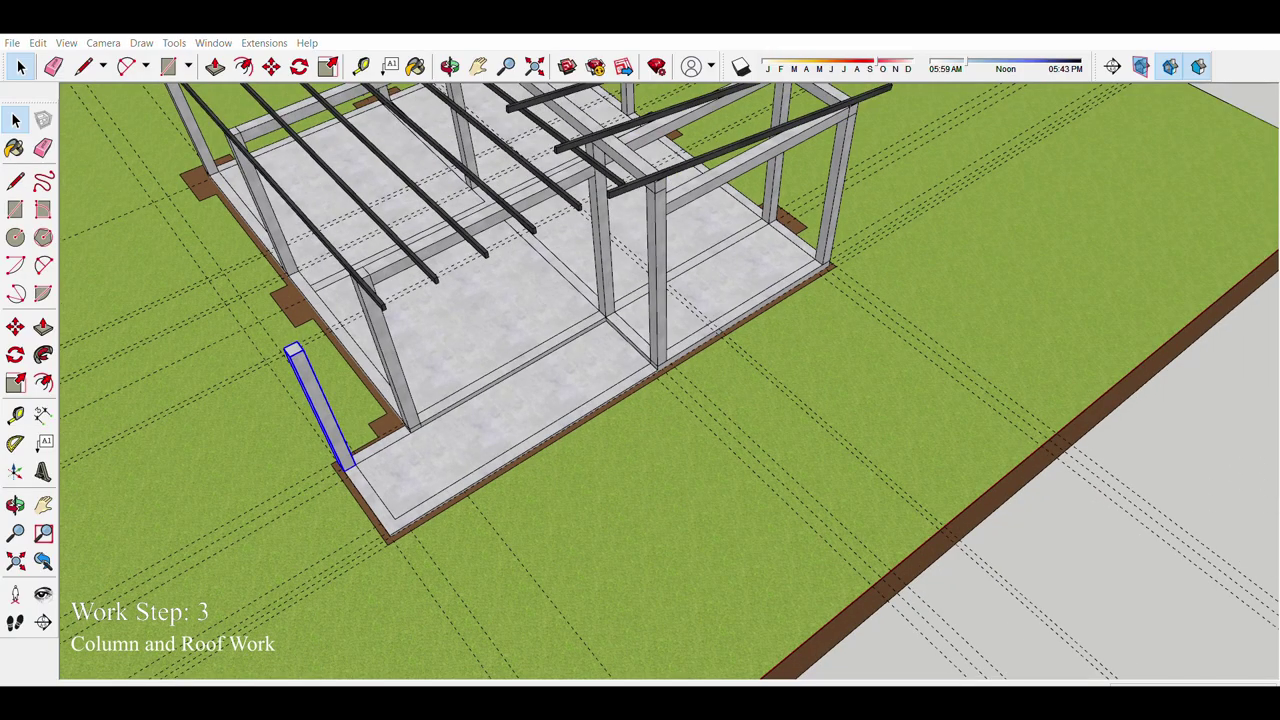
Step: Place the copied column on the front corner of the porch
scroll(477, 543, down, 3)
middle_drag(477, 543, 486, 366)
scroll(587, 458, up, 5)
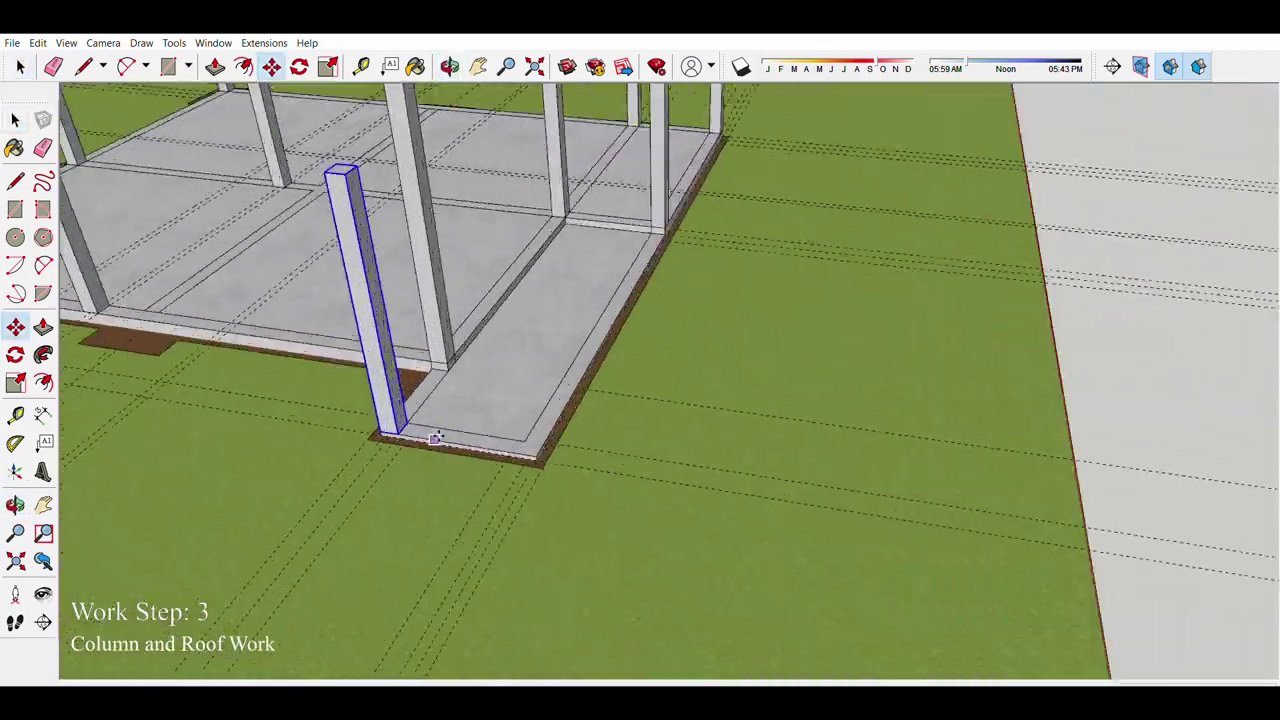
click(555, 457)
scroll(566, 456, down, 3)
scroll(568, 397, up, 3)
key(space)
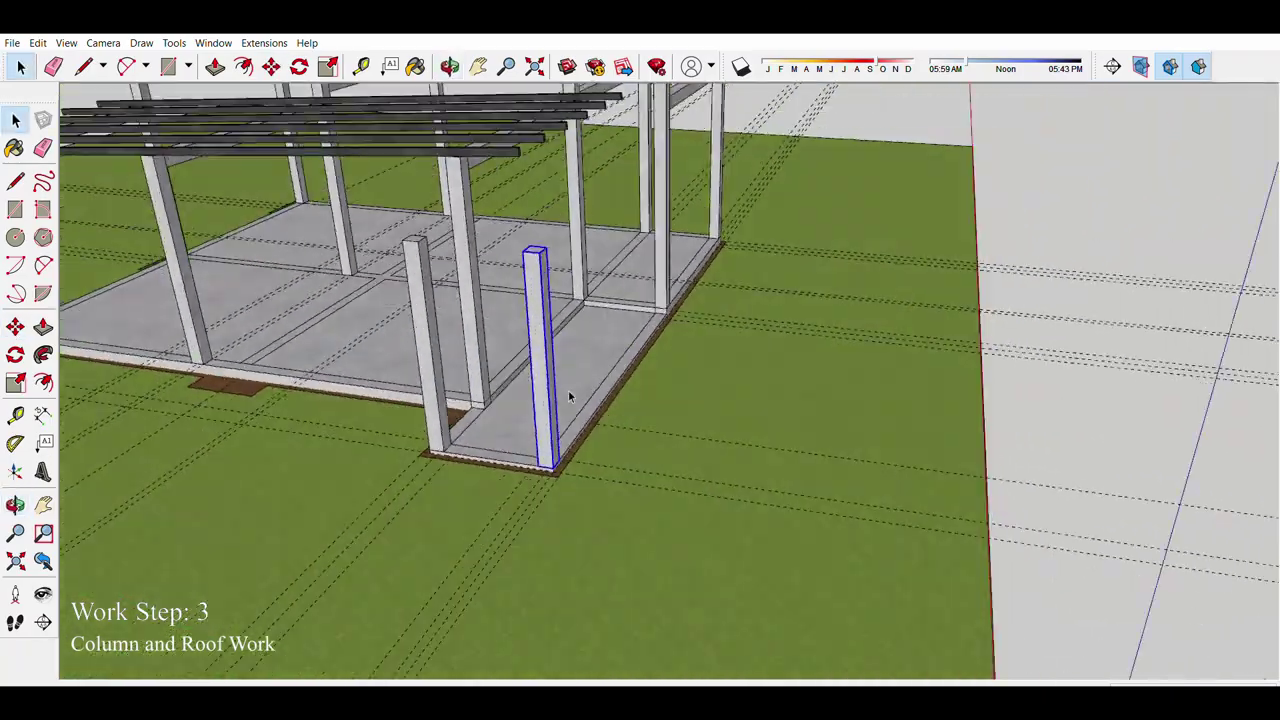
Step: Rotate a column flat into a horizontal beam across the front column tops
click(15, 355)
scroll(440, 237, up, 3)
click(734, 260)
scroll(440, 300, down, 5)
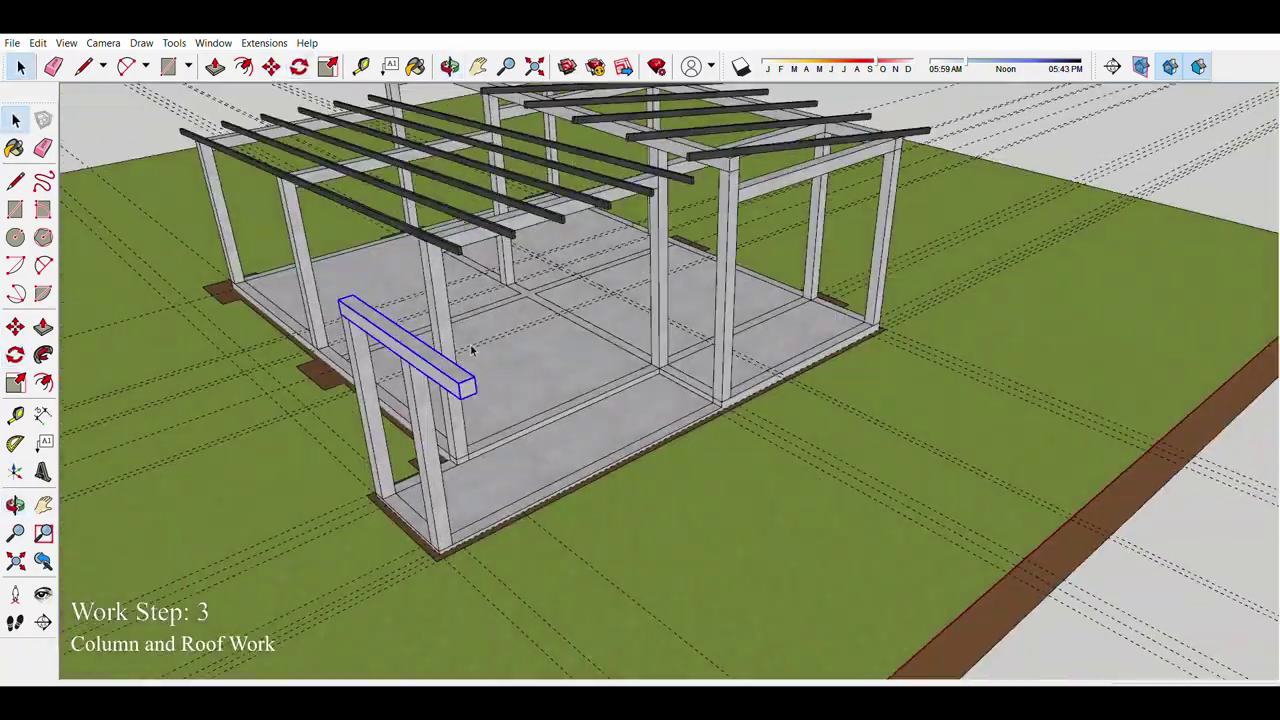
scroll(400, 330, up, 3)
middle_drag(400, 330, 360, 200)
Step: Adjust the beam with Push/Pull and check it from high and low front views
key(p)
mouse_move(652, 167)
middle_down()
mouse_move(623, 275)
mouse_move(480, 200)
middle_up()
scroll(443, 257, up, 3)
middle_drag(443, 257, 523, 294)
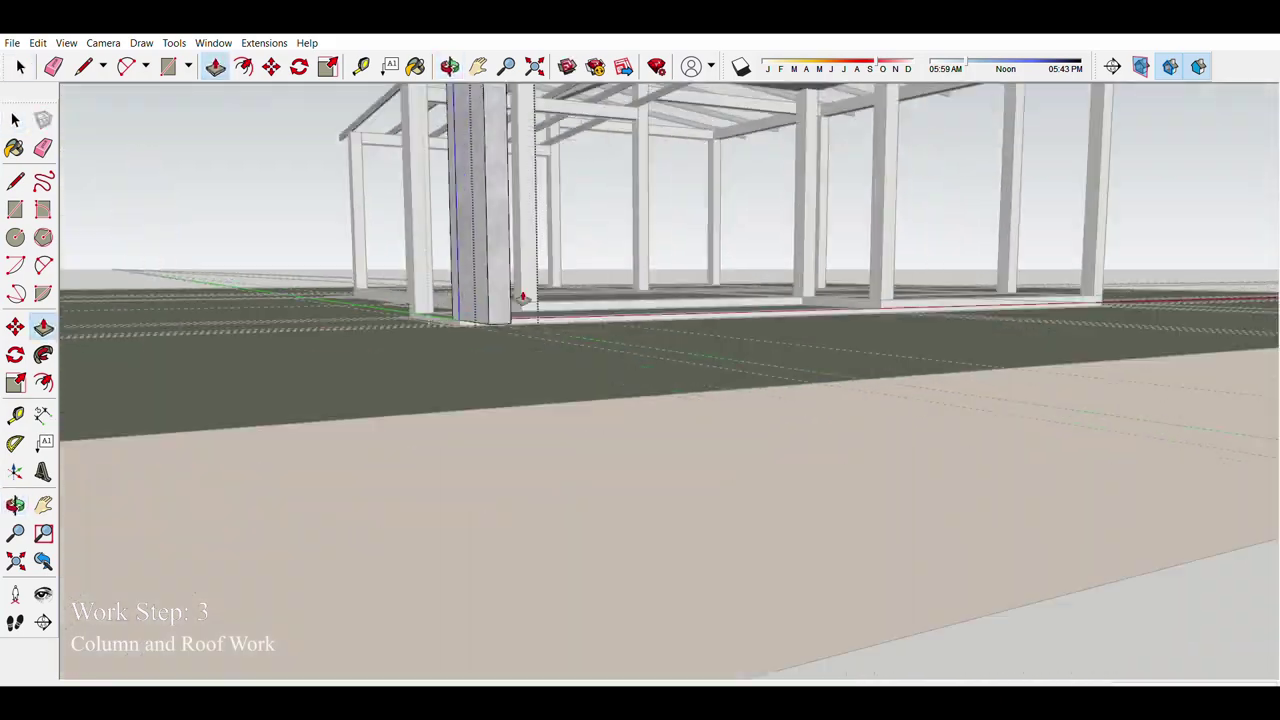
scroll(465, 368, up, 3)
scroll(291, 414, down, 5)
middle_drag(291, 414, 475, 402)
key(space)
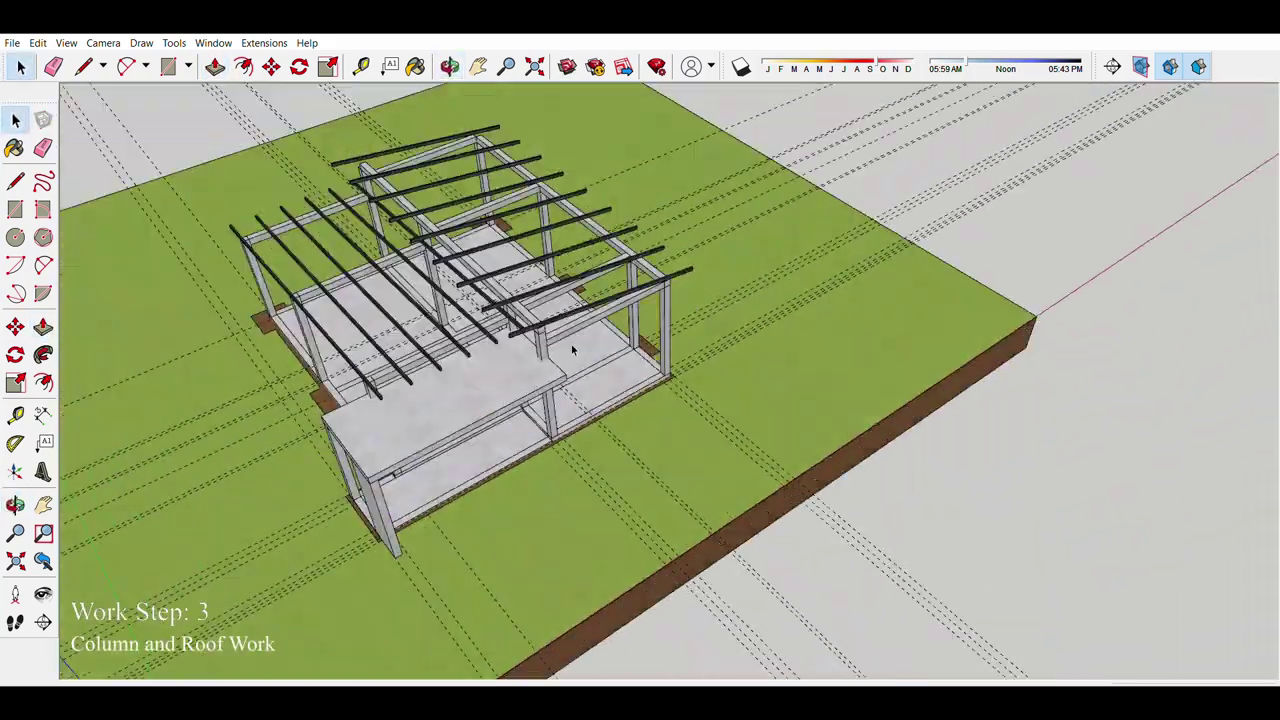
mouse_move(573, 349)
middle_down()
mouse_move(553, 399)
mouse_move(543, 303)
middle_up()
scroll(543, 303, up, 5)
Step: Extrude and rotate the beam end to form cross purlins over the rafters
scroll(607, 328, down, 6)
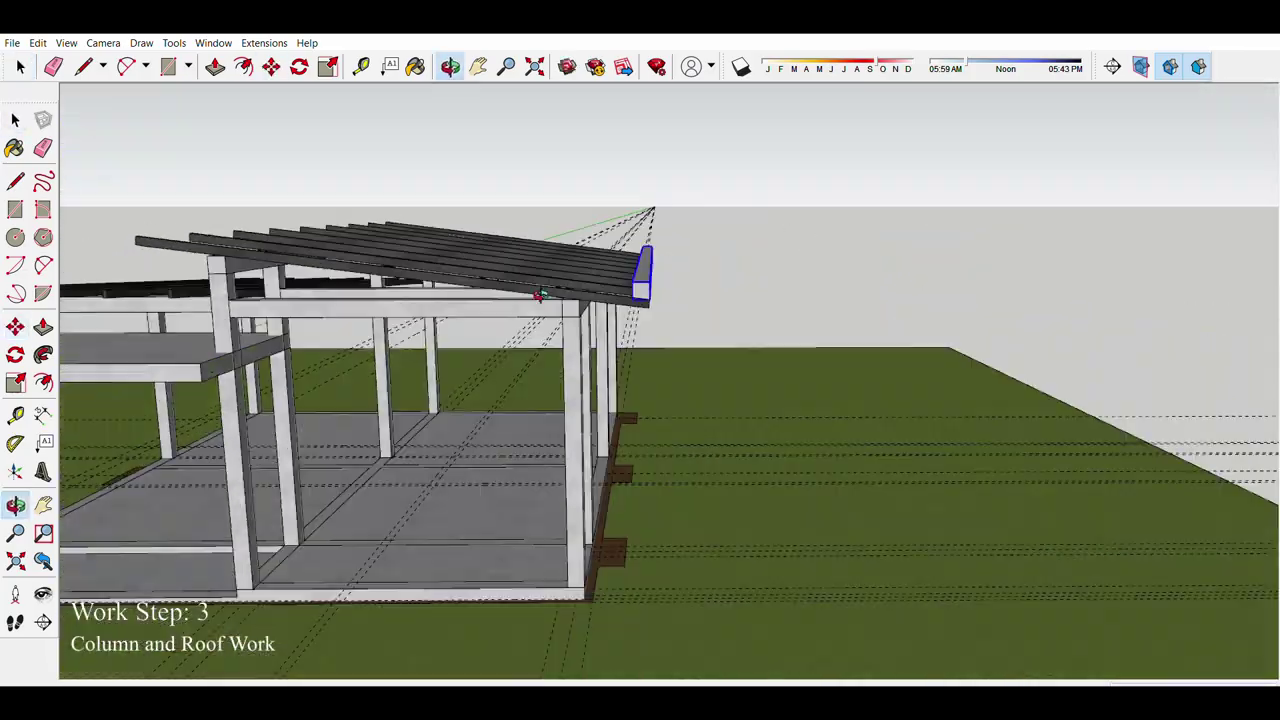
scroll(573, 256, up, 8)
key(p)
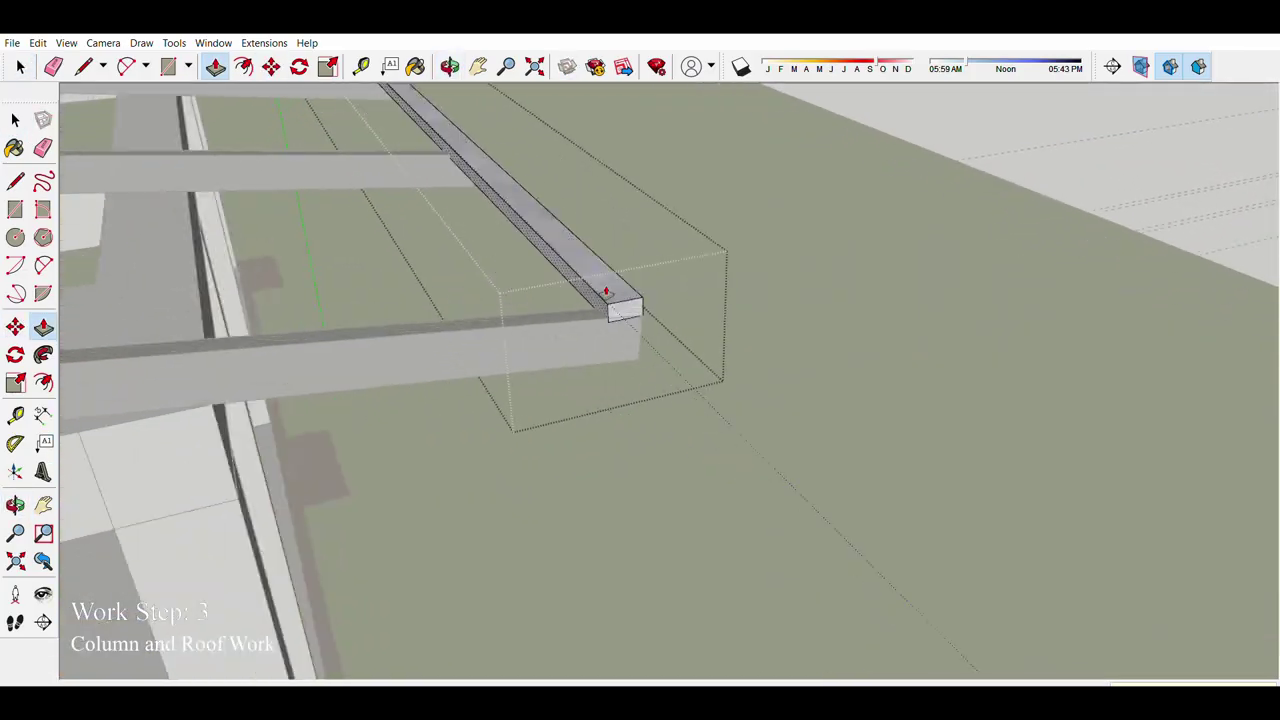
key(q)
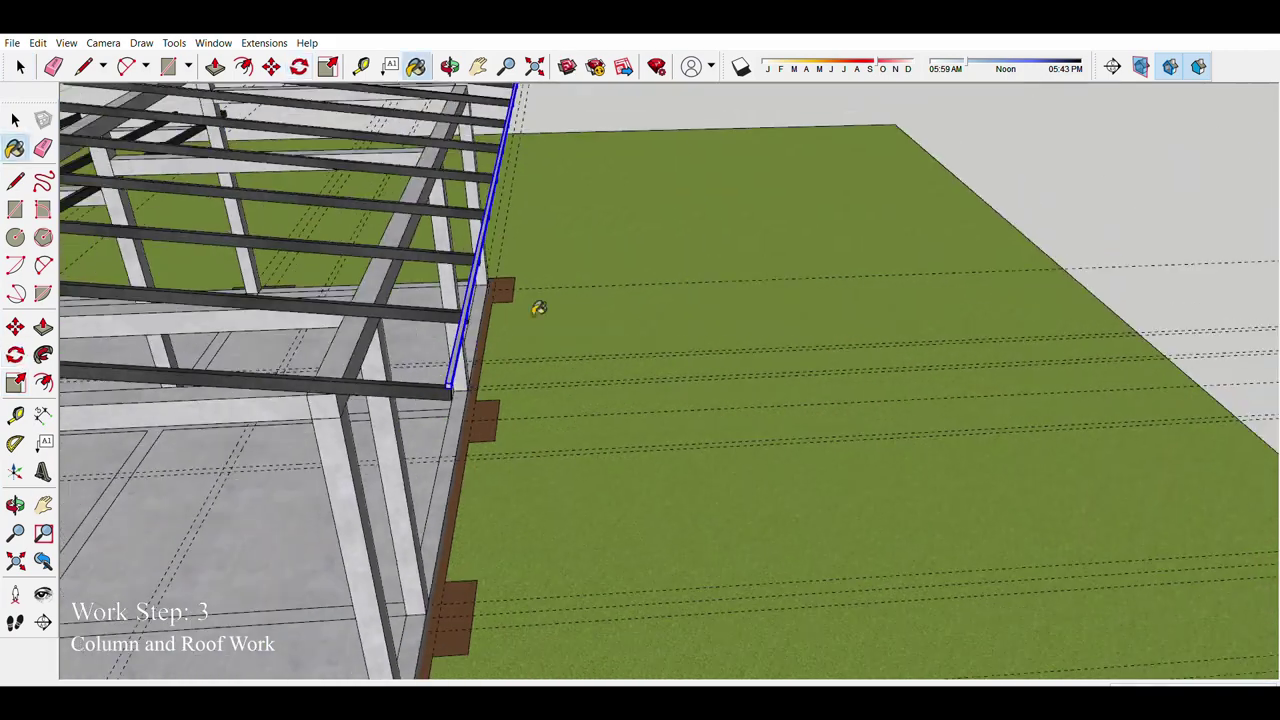
key(space)
scroll(403, 362, up, 3)
scroll(401, 405, down, 6)
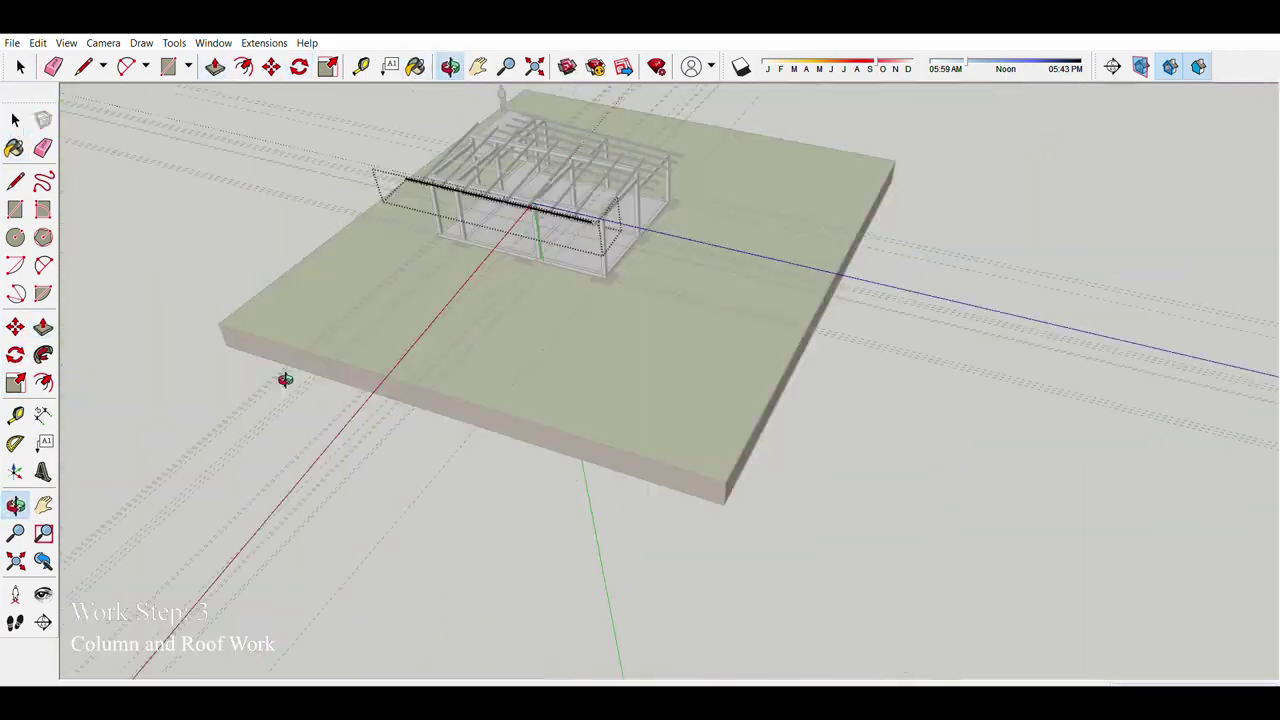
scroll(590, 207, up, 6)
scroll(641, 262, down, 5)
scroll(623, 194, up, 4)
Step: Orbit around the roof frame to check the purlin grid from several angles
middle_drag(623, 194, 667, 293)
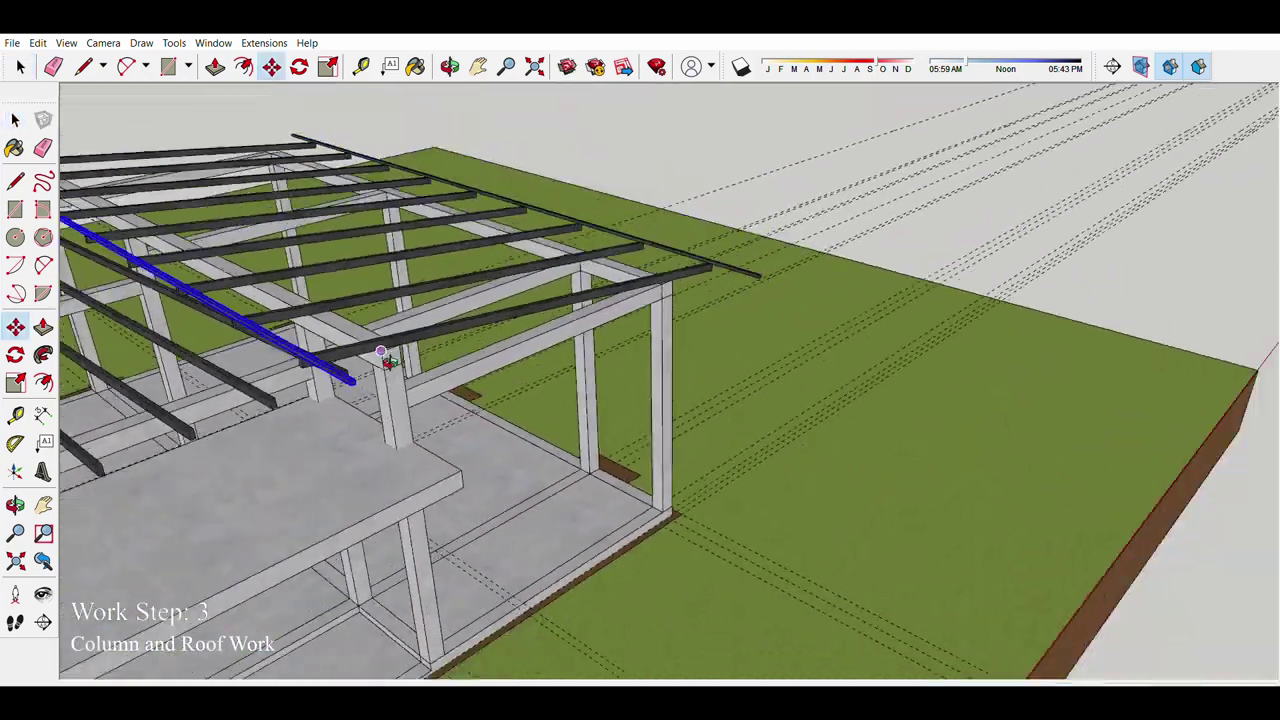
middle_drag(385, 358, 338, 355)
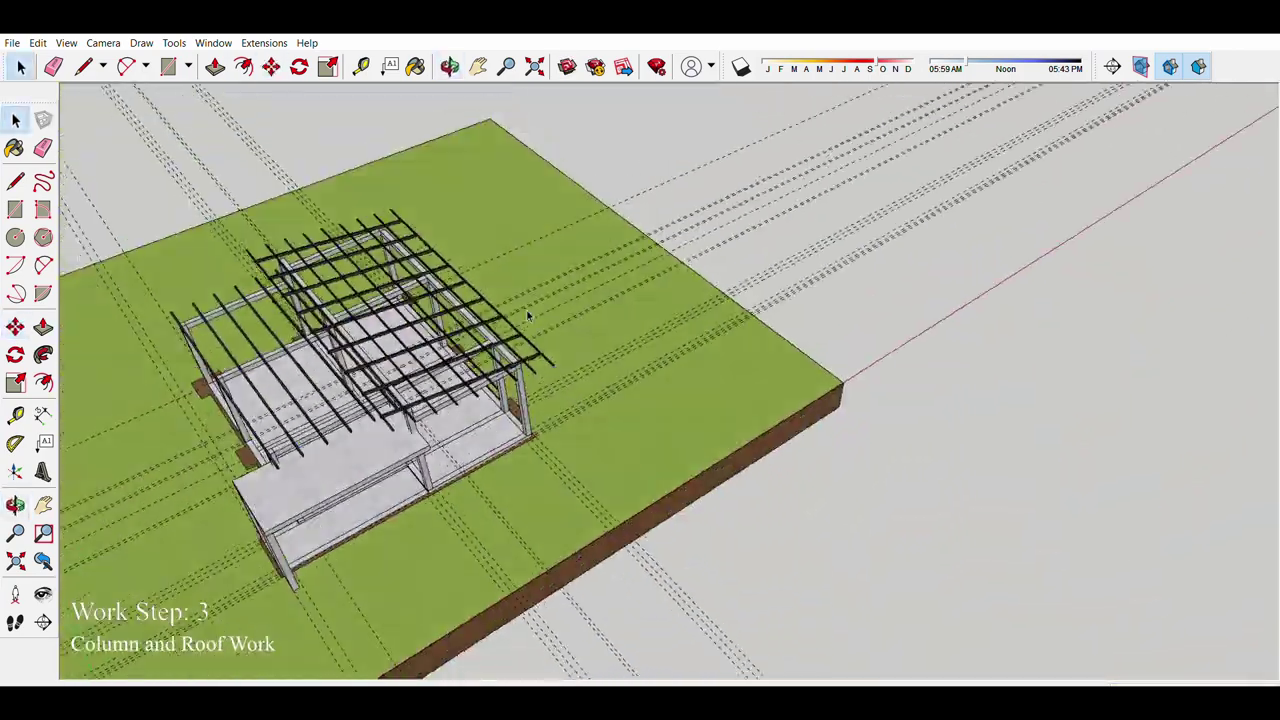
middle_drag(526, 315, 540, 154)
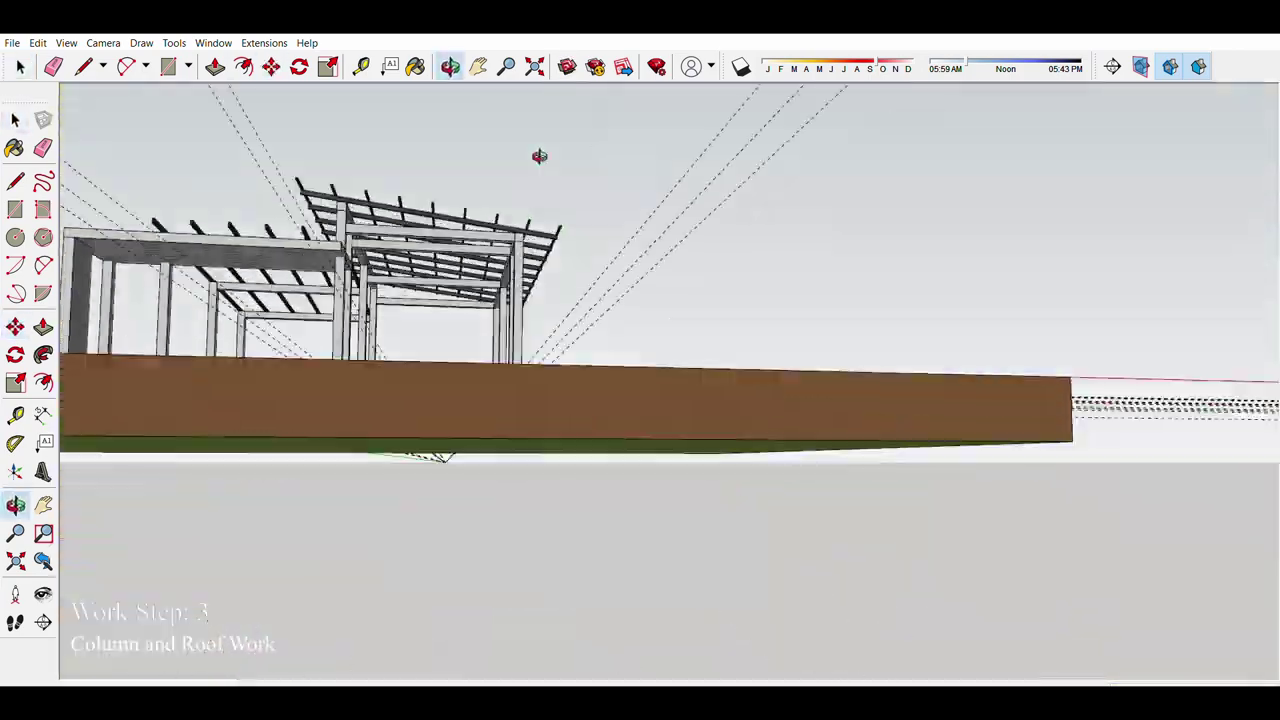
scroll(494, 460, up, 5)
scroll(530, 378, down, 5)
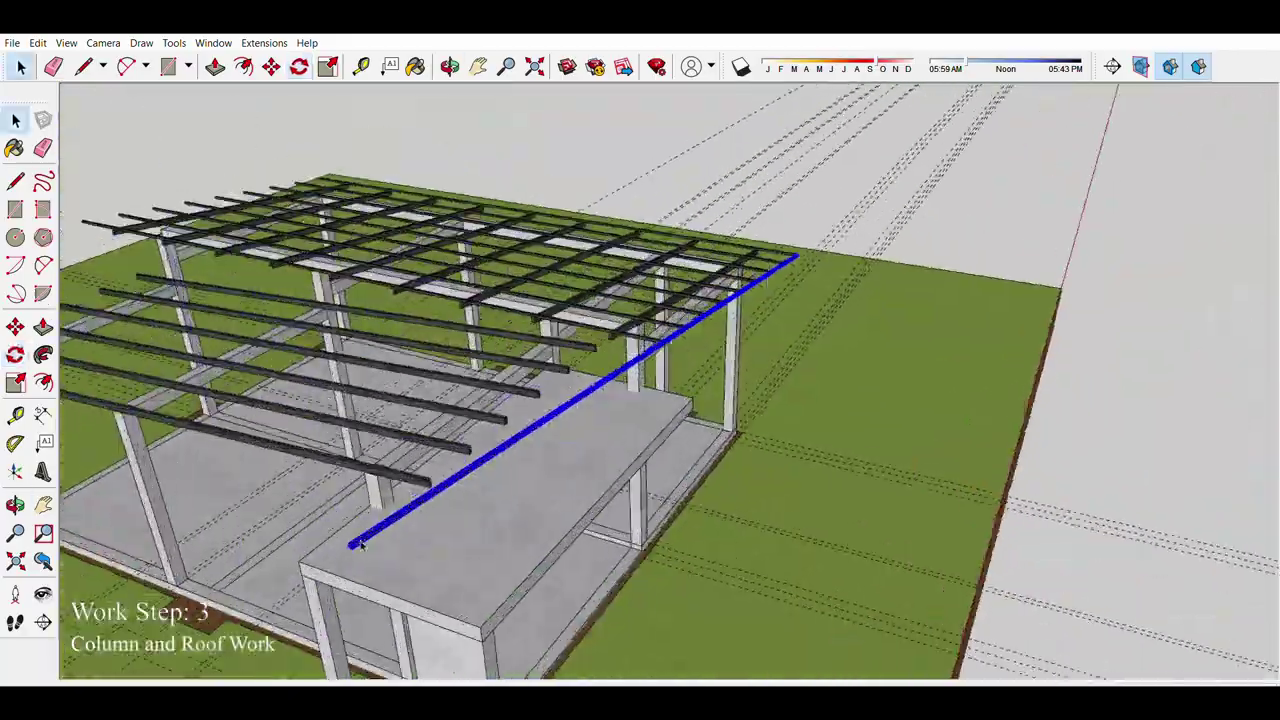
middle_drag(530, 378, 548, 485)
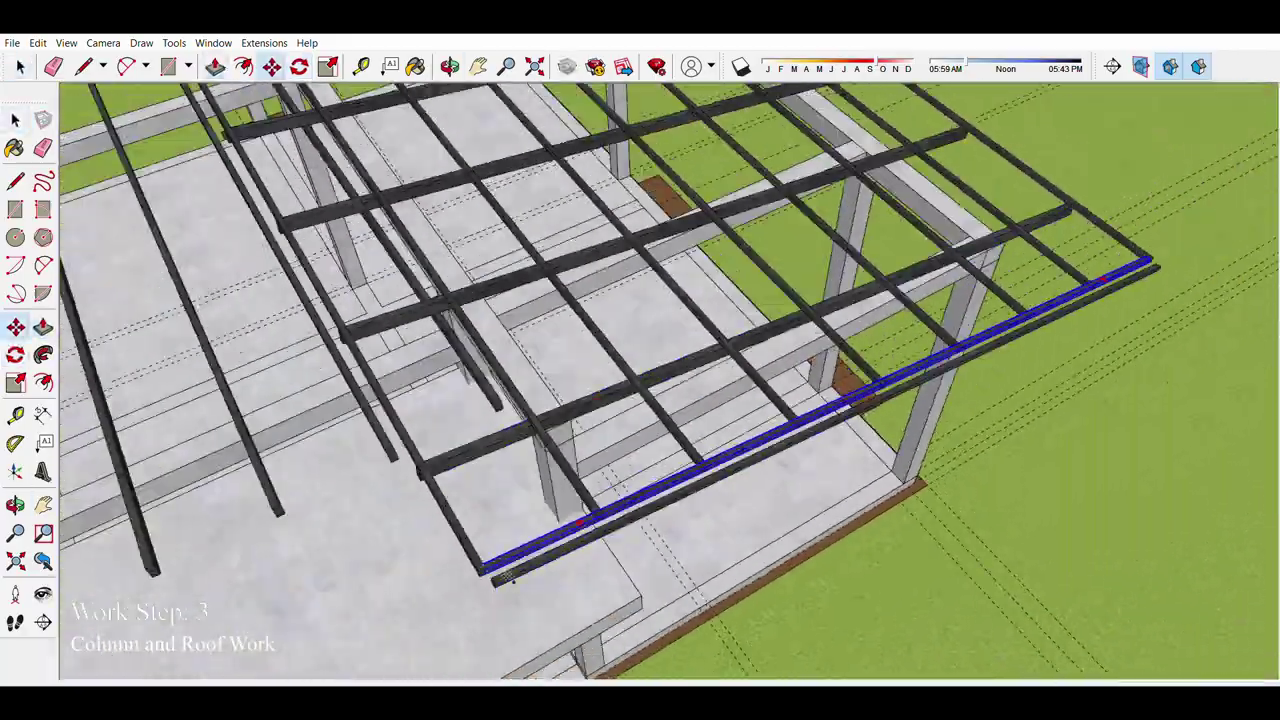
drag(427, 470, 257, 323)
scroll(240, 227, down, 5)
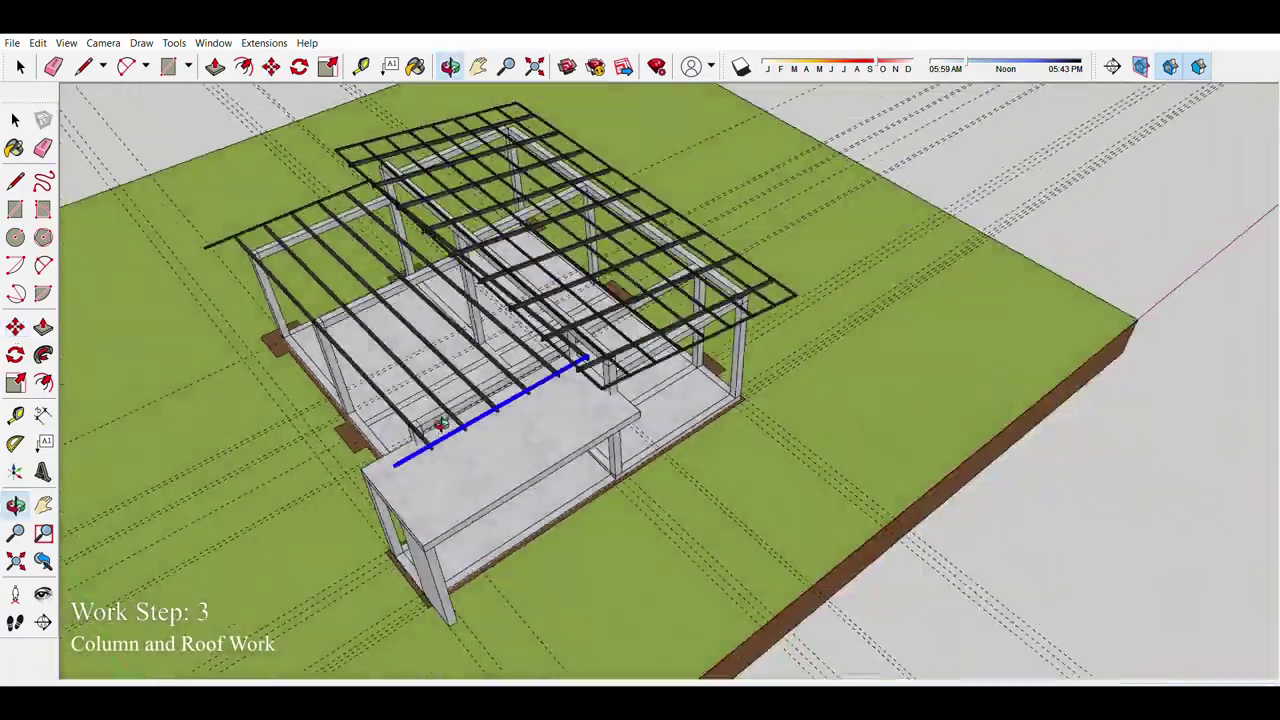
Step: Edit the roof group, apply dark corrugated metal to both slopes, and stretch the texture to fit
middle_drag(302, 316, 597, 541)
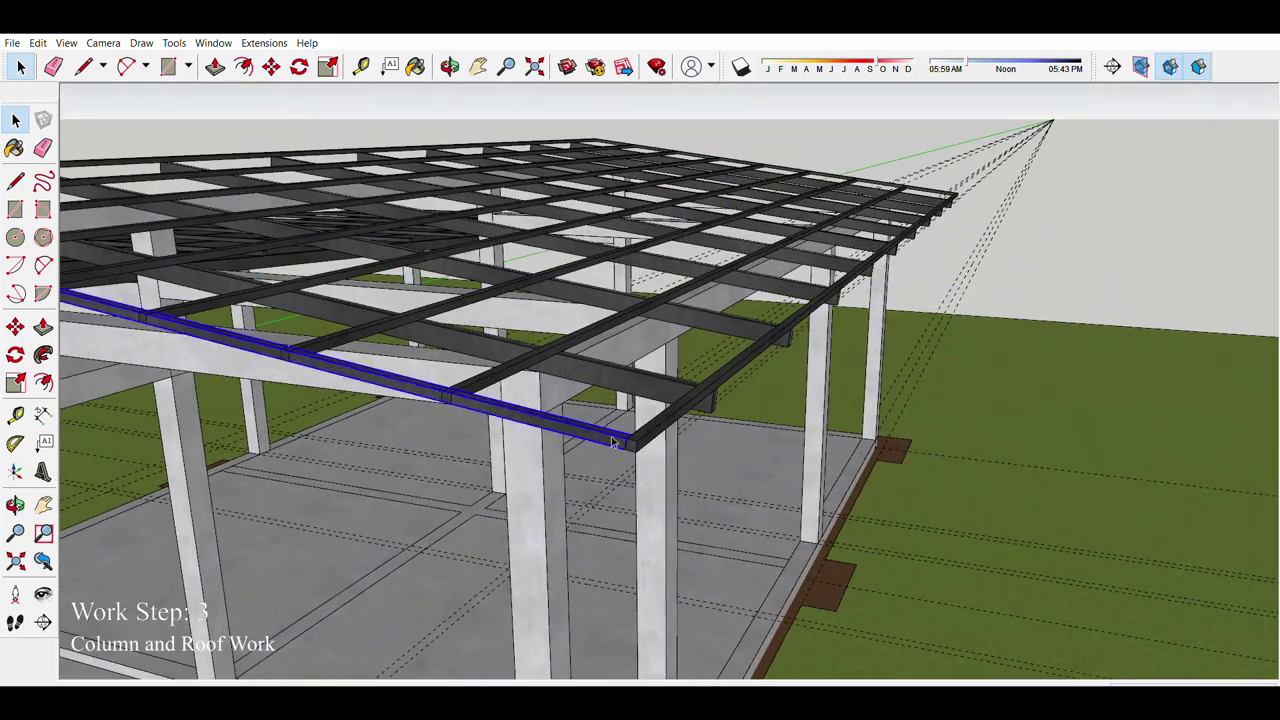
scroll(613, 441, up, 2)
scroll(600, 420, up, 3)
double_click(548, 364)
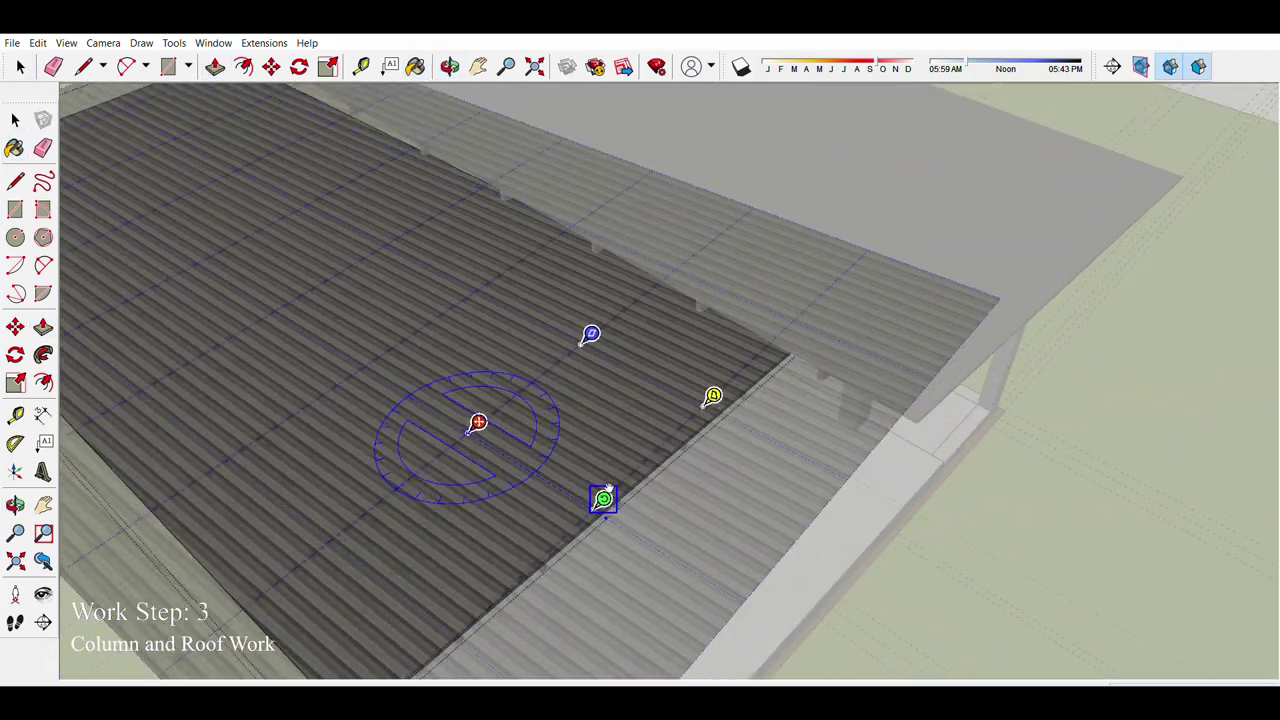
drag(607, 490, 615, 510)
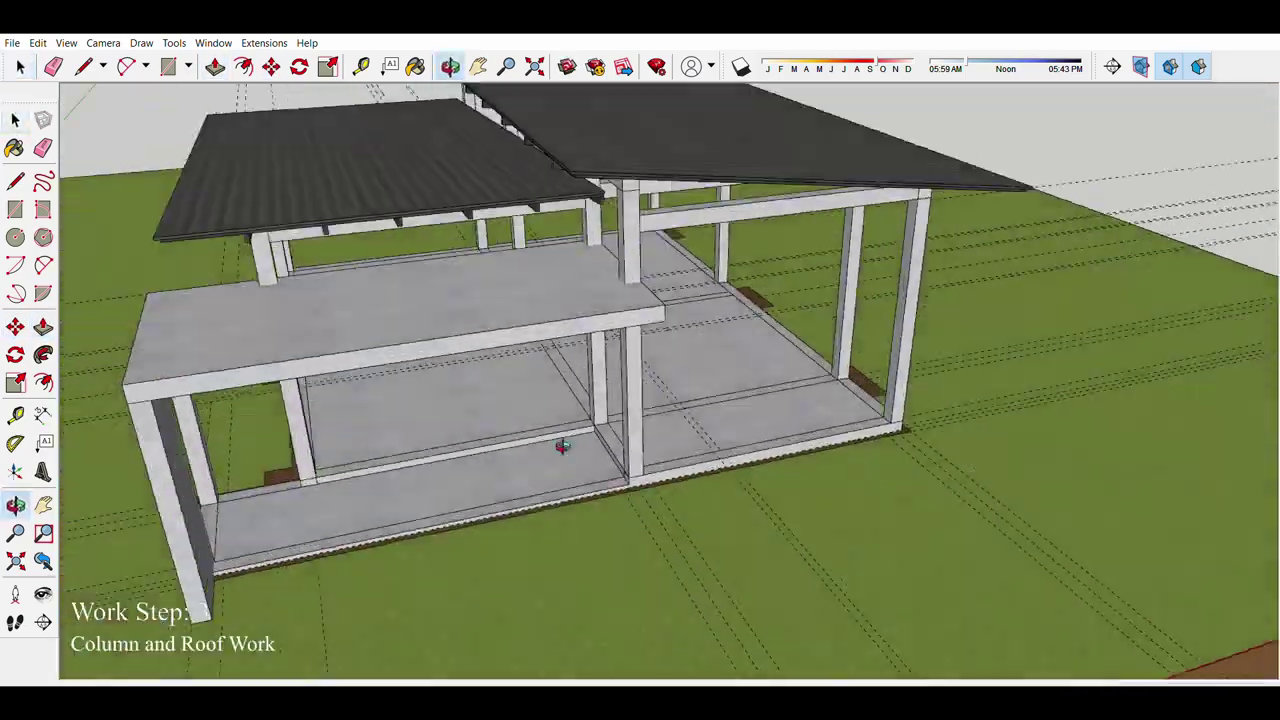
Step: Orbit and pan to inspect the building from low frontal and aerial views
drag(562, 446, 577, 472)
key(space)
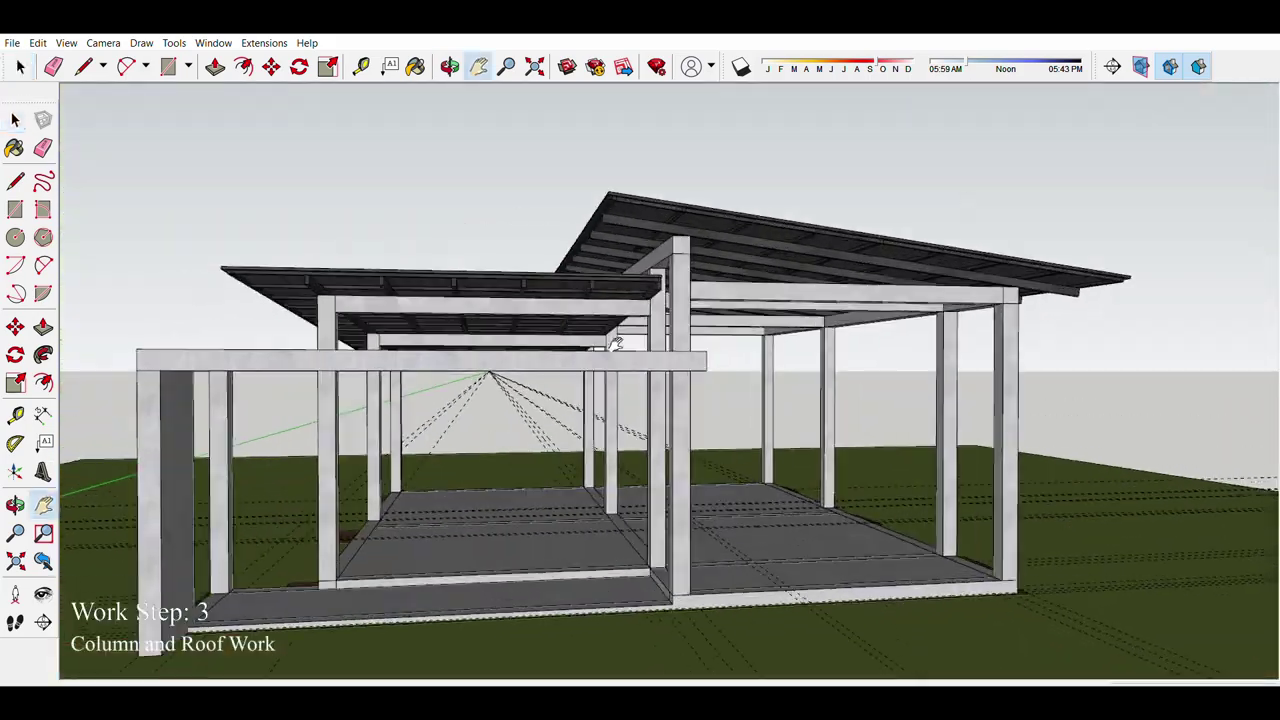
mouse_move(628, 394)
middle_down()
mouse_move(581, 338)
mouse_move(613, 313)
middle_up()
scroll(600, 320, up, 2)
drag(613, 313, 619, 300)
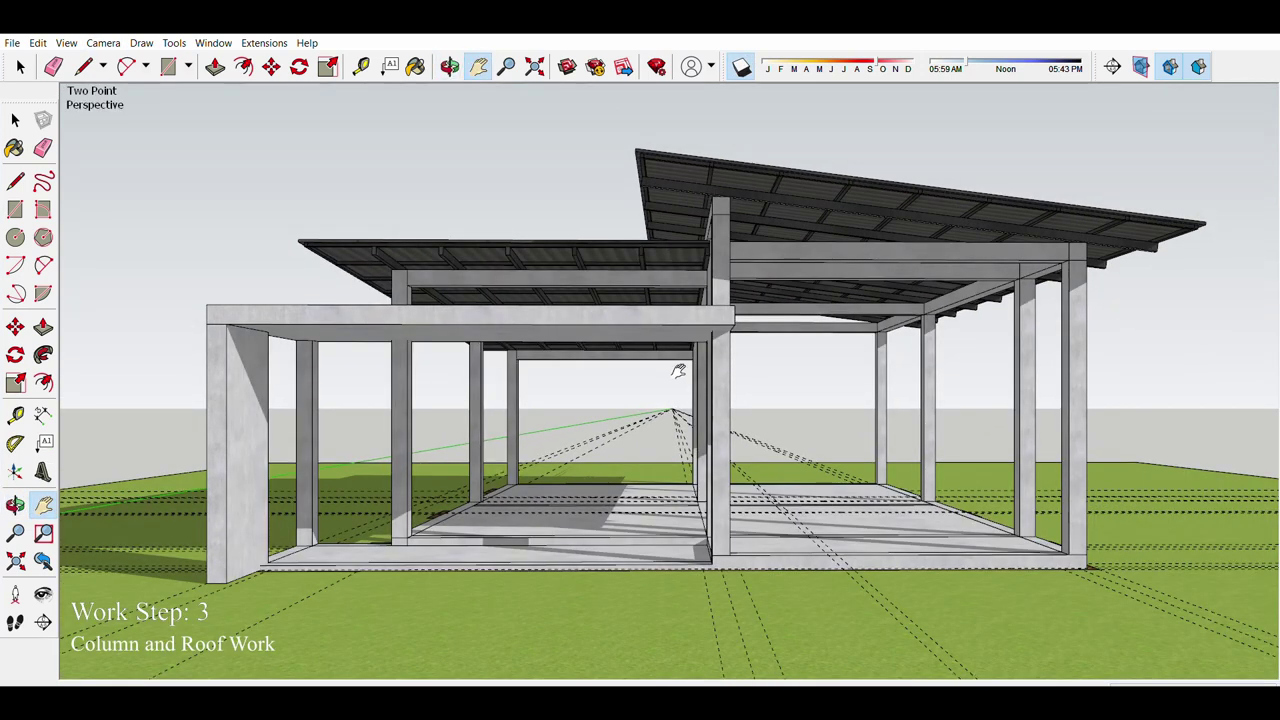
key(space)
middle_drag(676, 373, 712, 516)
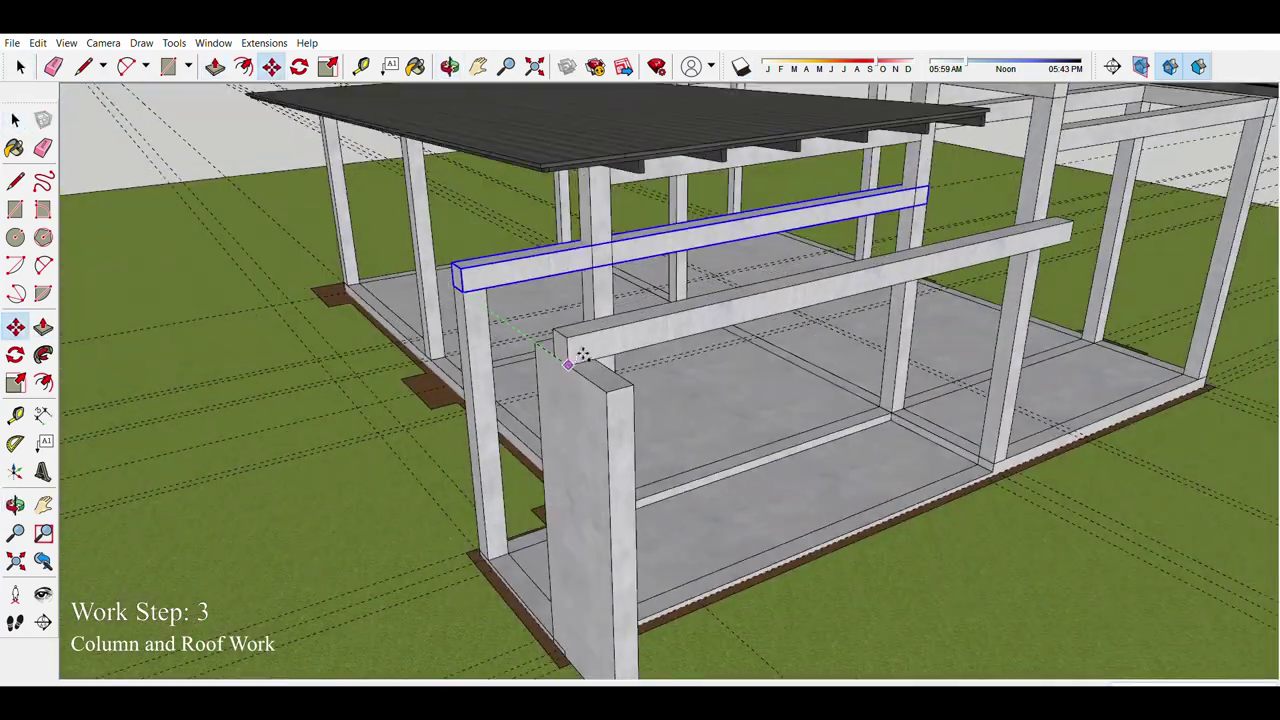
Step: Rotate and extrude the copied beam linking the porch columns below the roof
key(space)
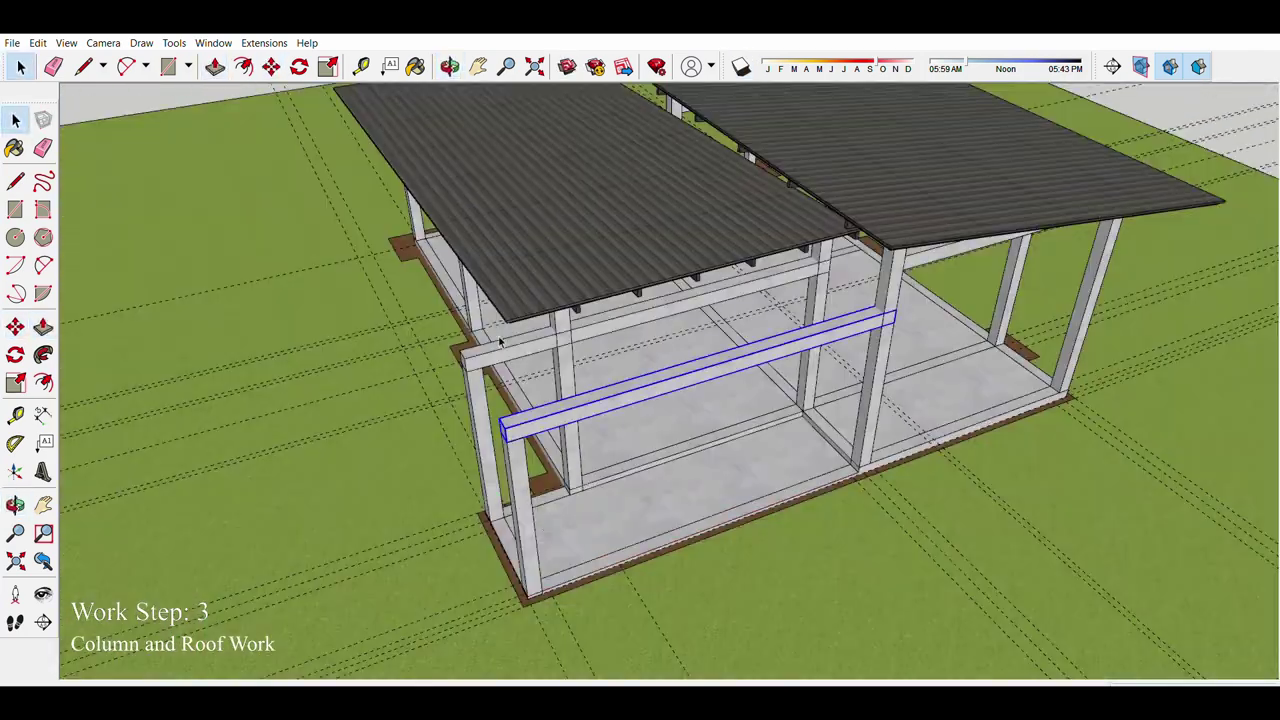
key(q)
key(m)
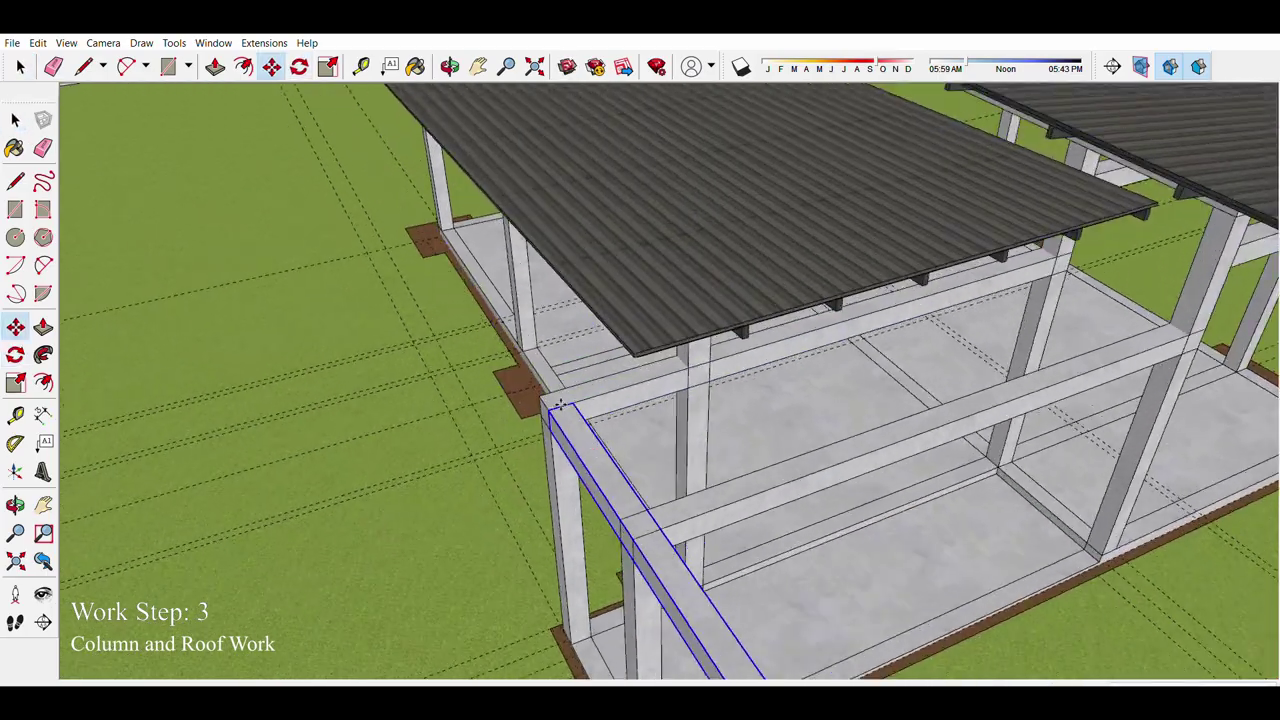
key(p)
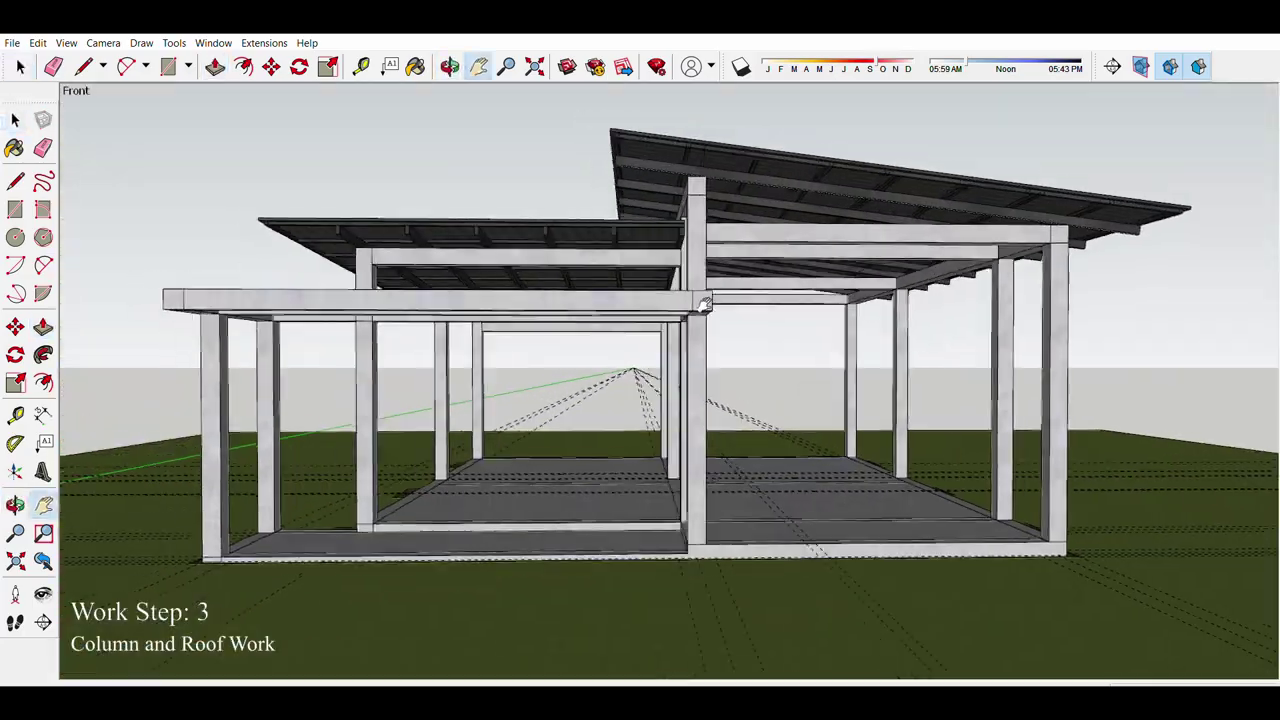
Step: Measure from the column corner to locate the door frame position
key(t)
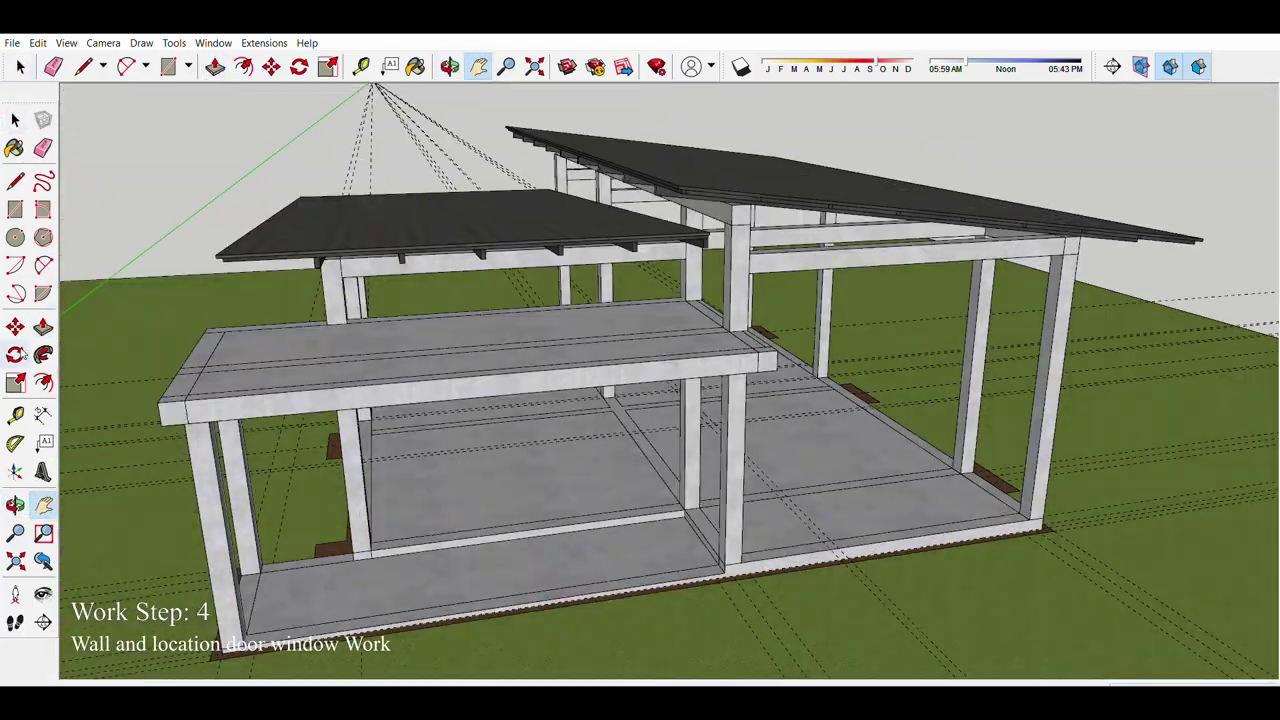
scroll(623, 523, up, 5)
click(603, 531)
scroll(480, 546, down, 3)
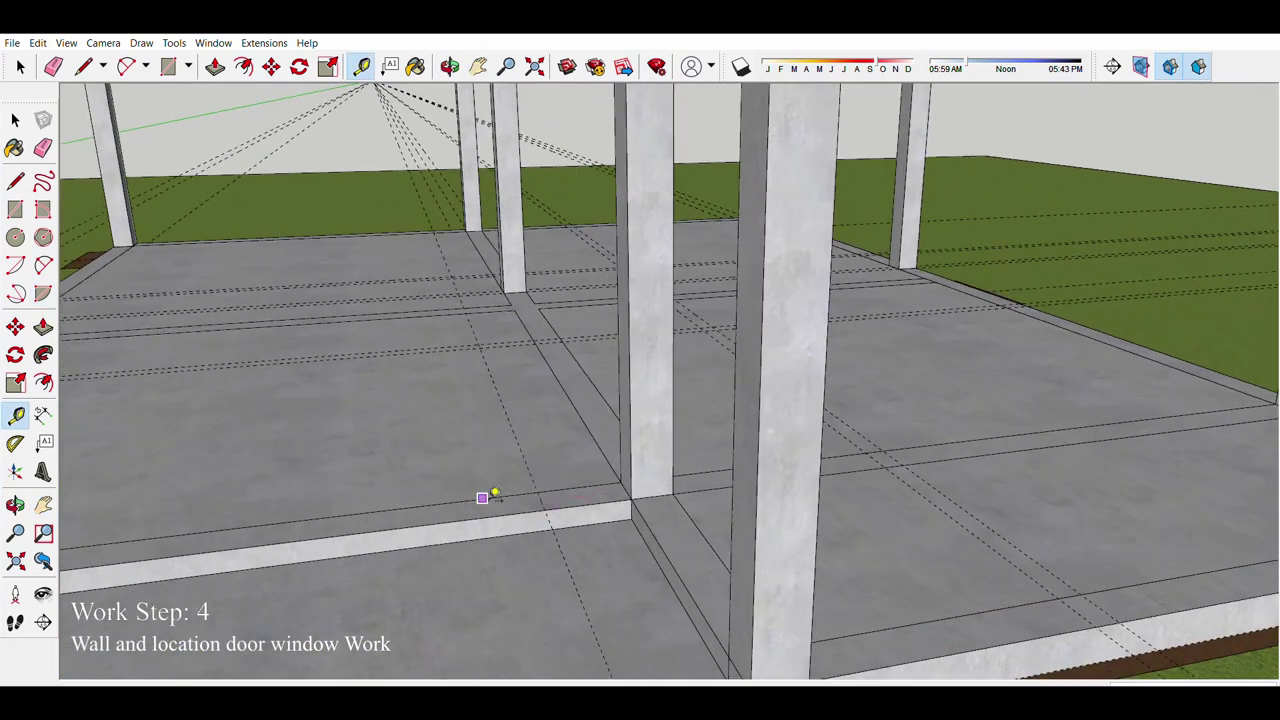
scroll(486, 497, down, 3)
scroll(349, 471, down, 3)
scroll(244, 484, up, 2)
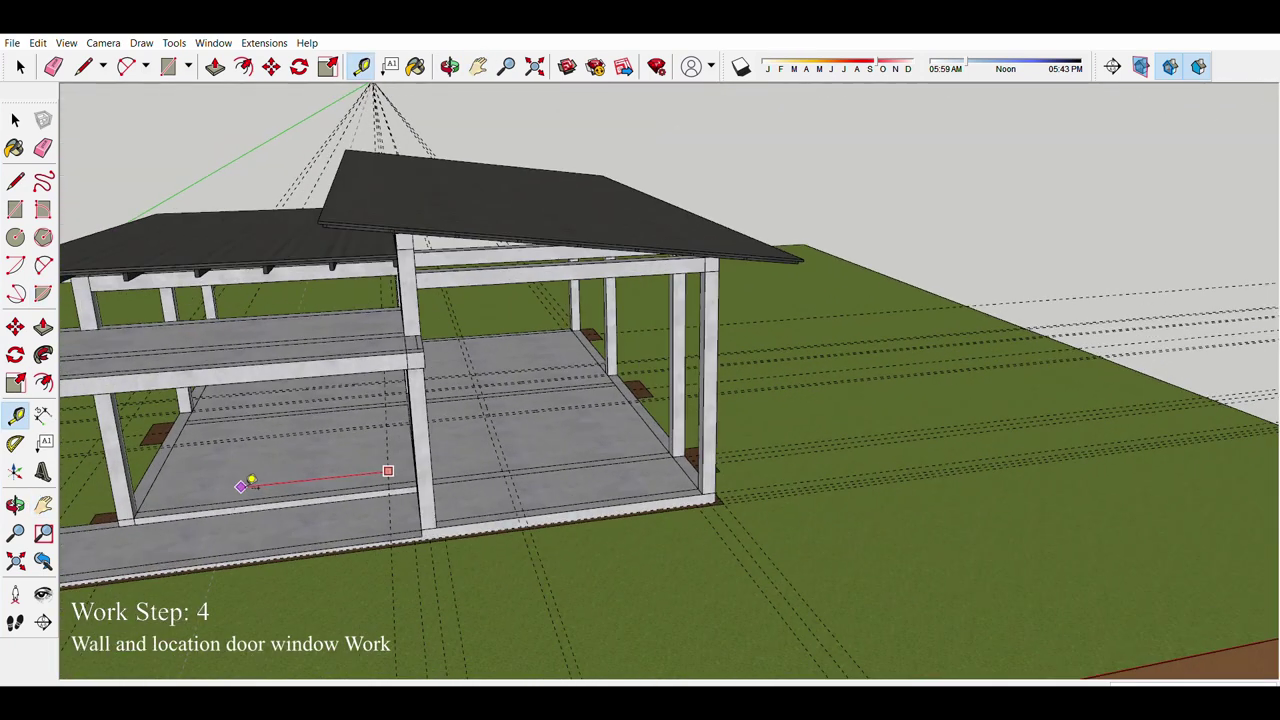
scroll(241, 486, up, 3)
scroll(369, 493, up, 2)
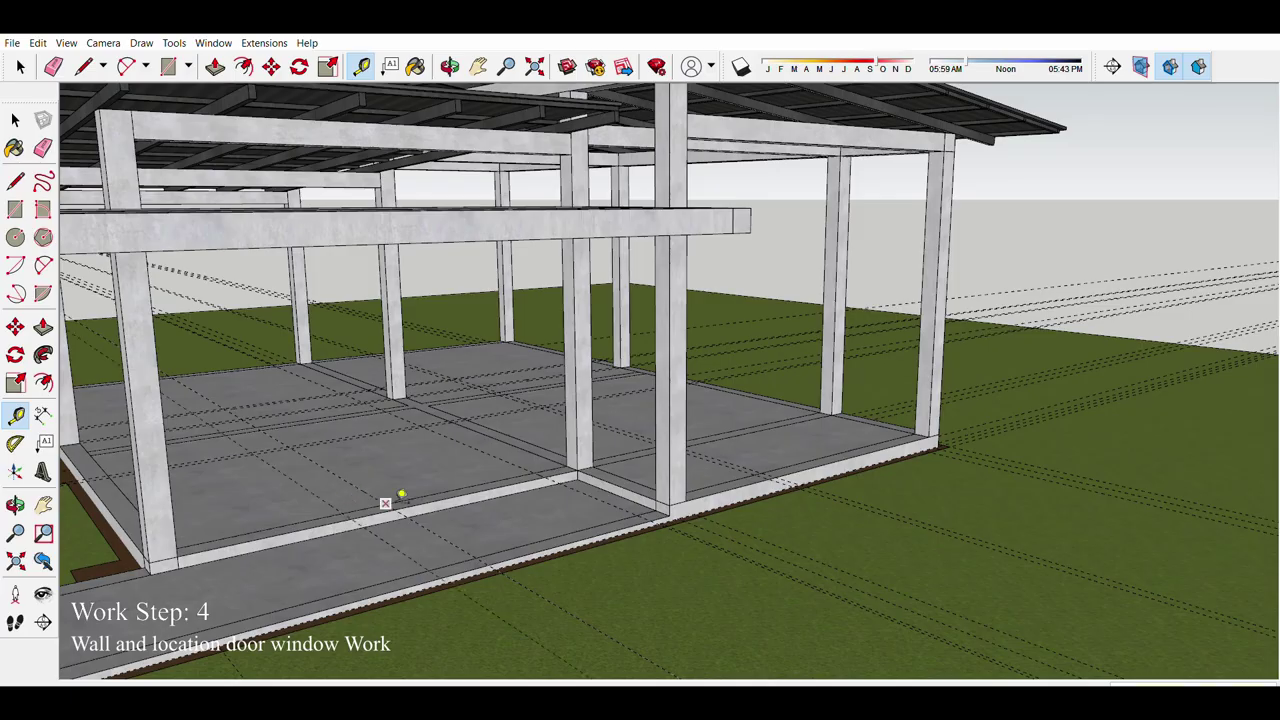
Step: Start moving the door frame, checking it from a wider, higher view of the building
key(m)
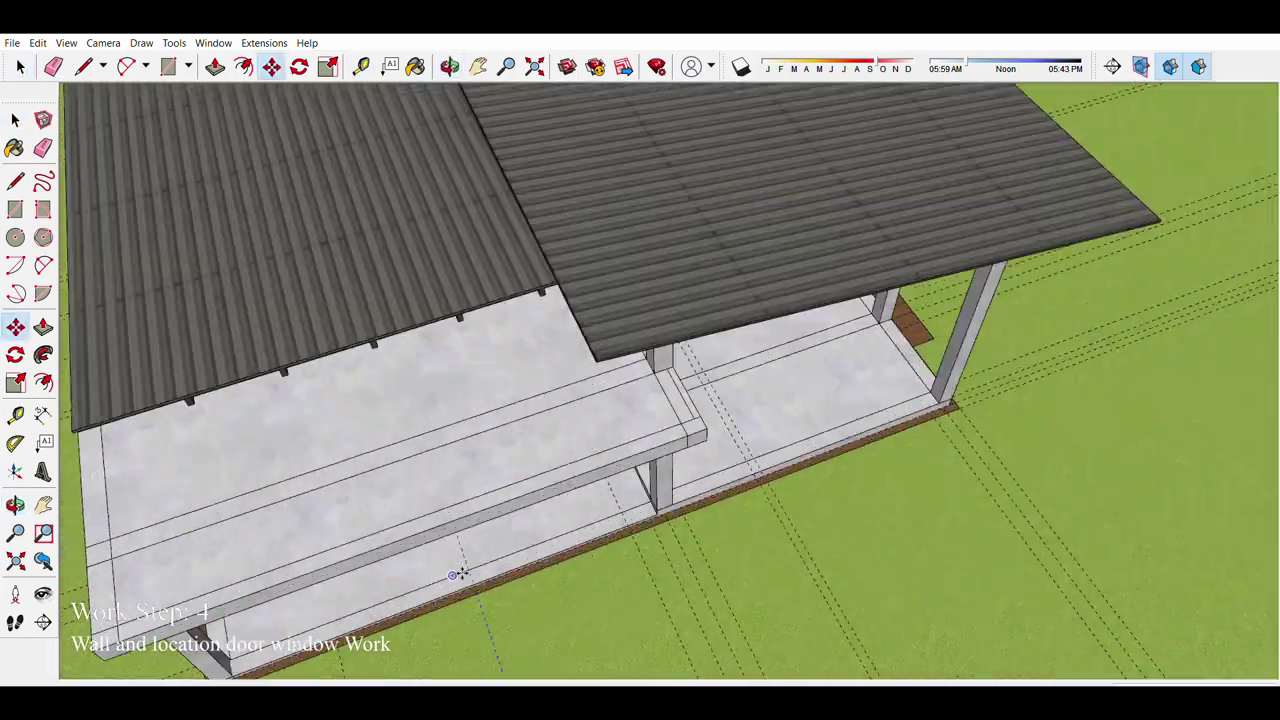
middle_drag(455, 574, 370, 478)
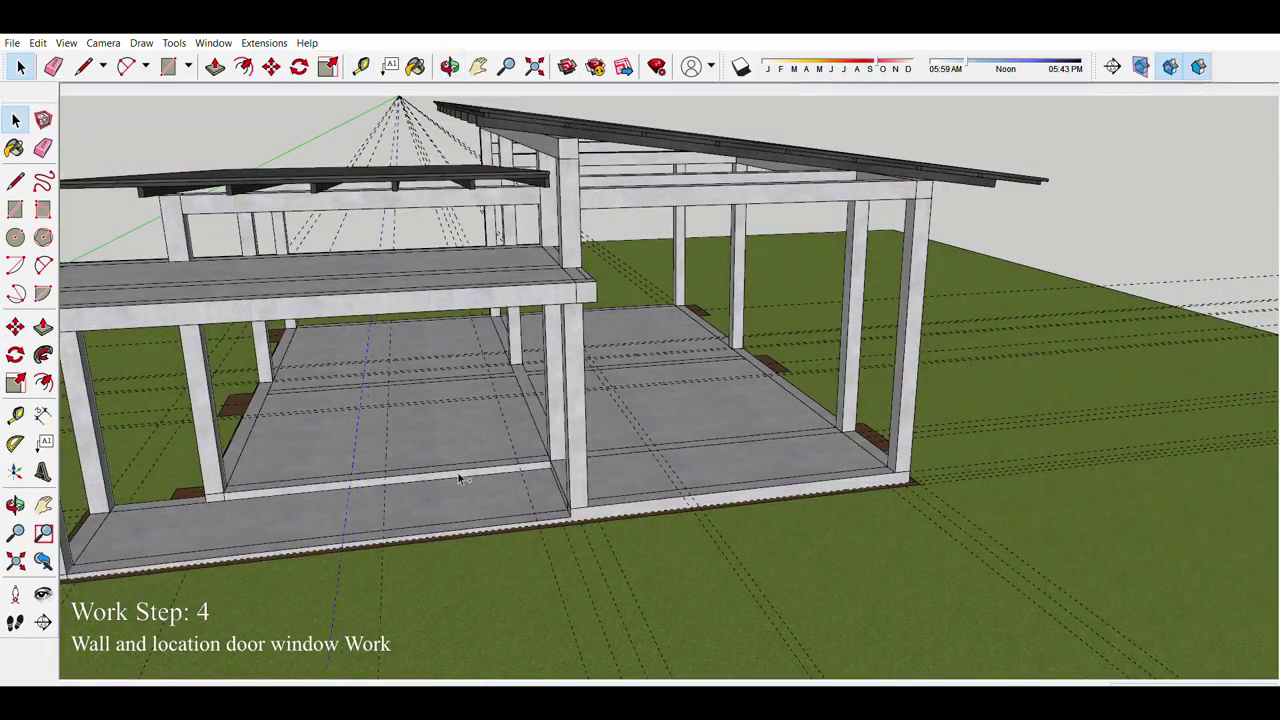
scroll(524, 463, up, 3)
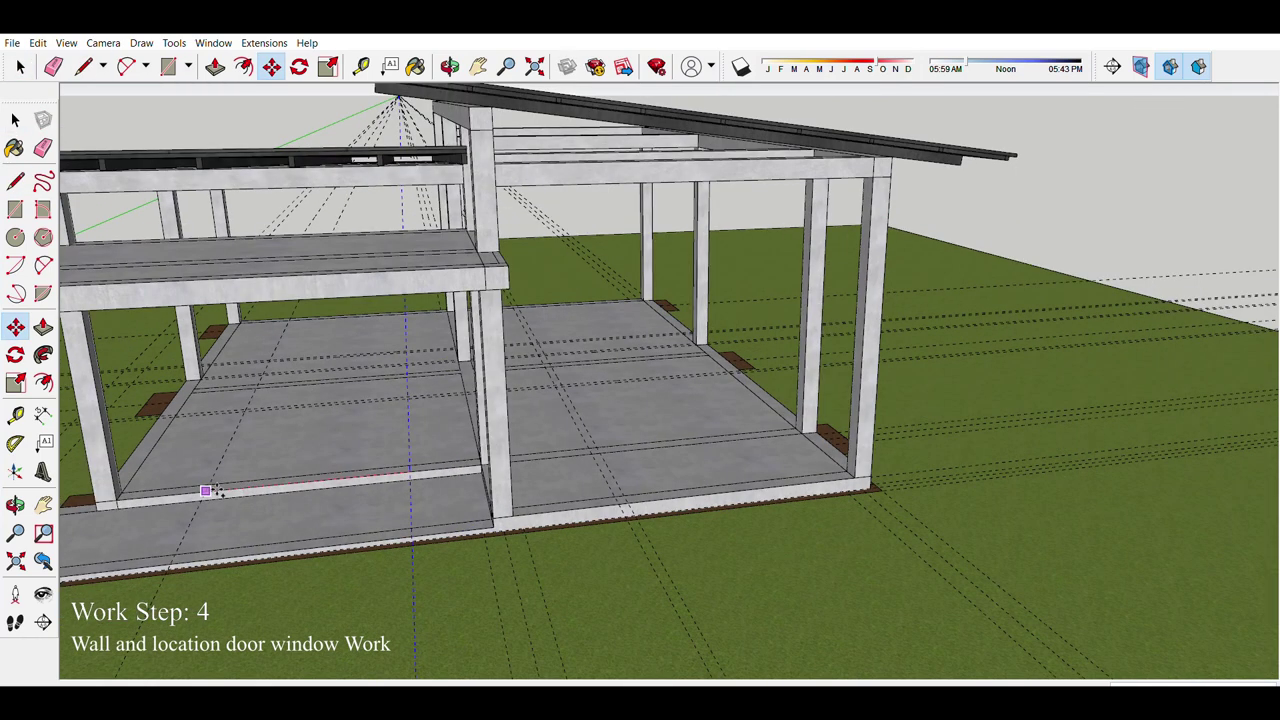
scroll(205, 490, down, 5)
scroll(634, 491, up, 4)
scroll(506, 480, up, 2)
middle_drag(526, 474, 522, 502)
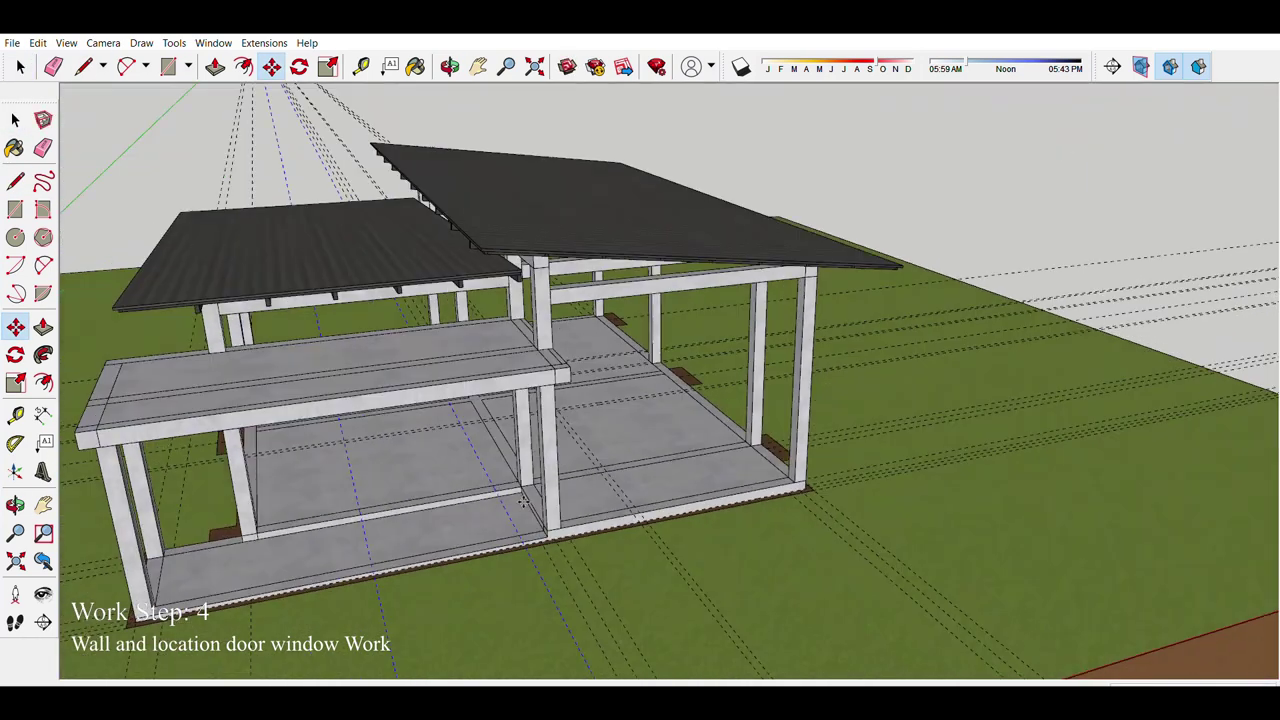
scroll(522, 502, up, 3)
scroll(486, 523, up, 3)
Step: Draw the tall door jamb with the Line tool, viewed at eye level inside the building
key(l)
scroll(486, 523, up, 3)
scroll(443, 514, up, 2)
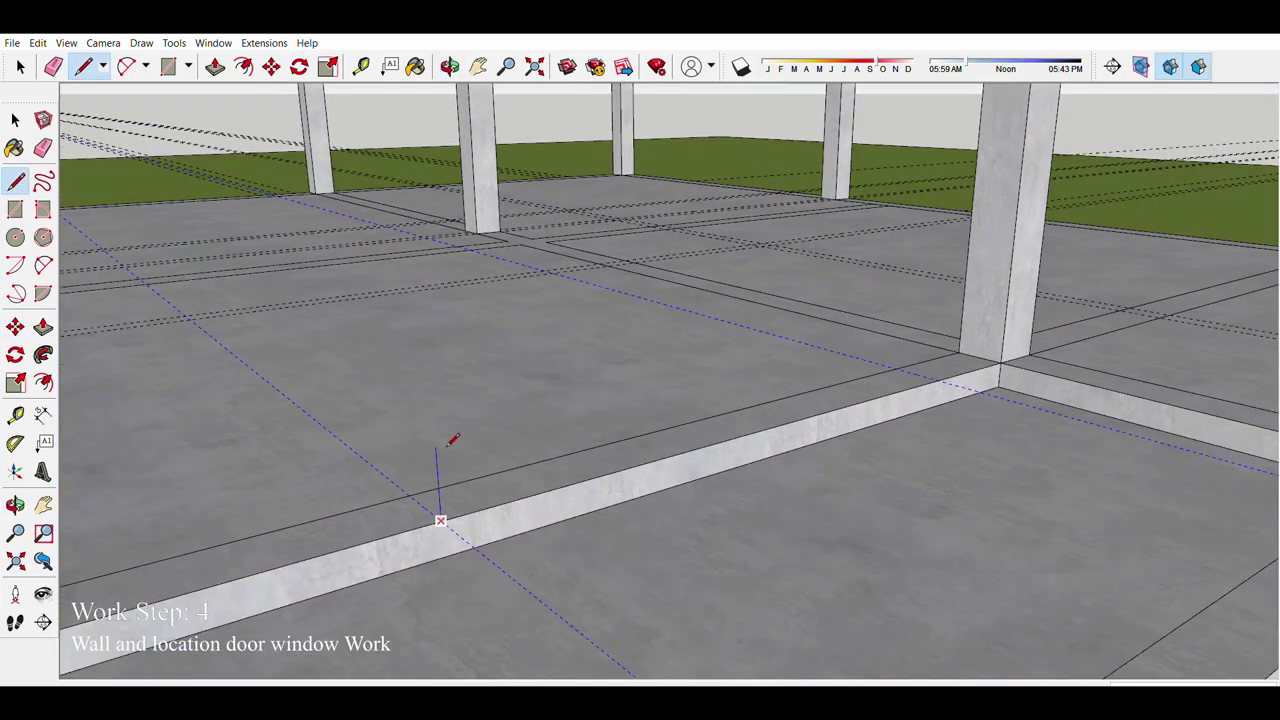
scroll(442, 510, up, 2)
key(space)
scroll(380, 500, down, 2)
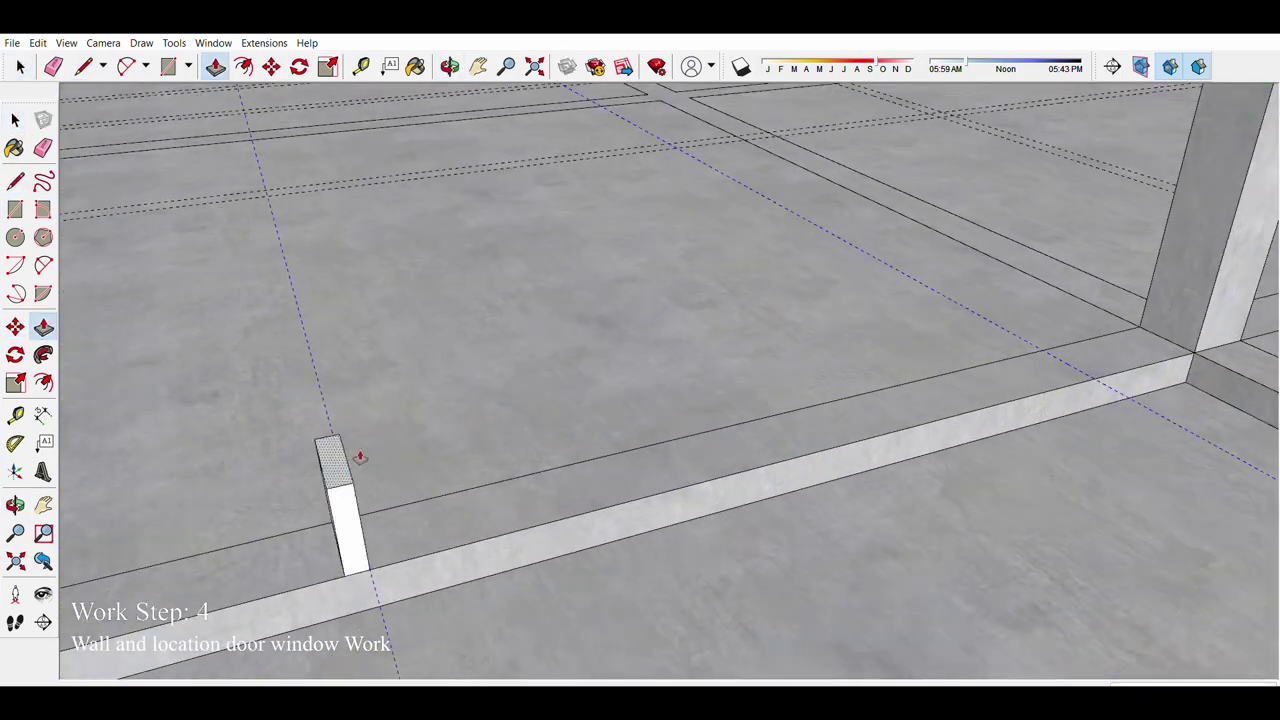
scroll(360, 451, down, 3)
mouse_move(363, 400)
middle_down()
mouse_move(329, 294)
mouse_move(666, 443)
middle_up()
scroll(300, 230, up, 3)
scroll(265, 174, up, 2)
Step: Shift the door frame toward the posts of the lower room
key(m)
scroll(265, 178, down, 2)
scroll(507, 212, up, 3)
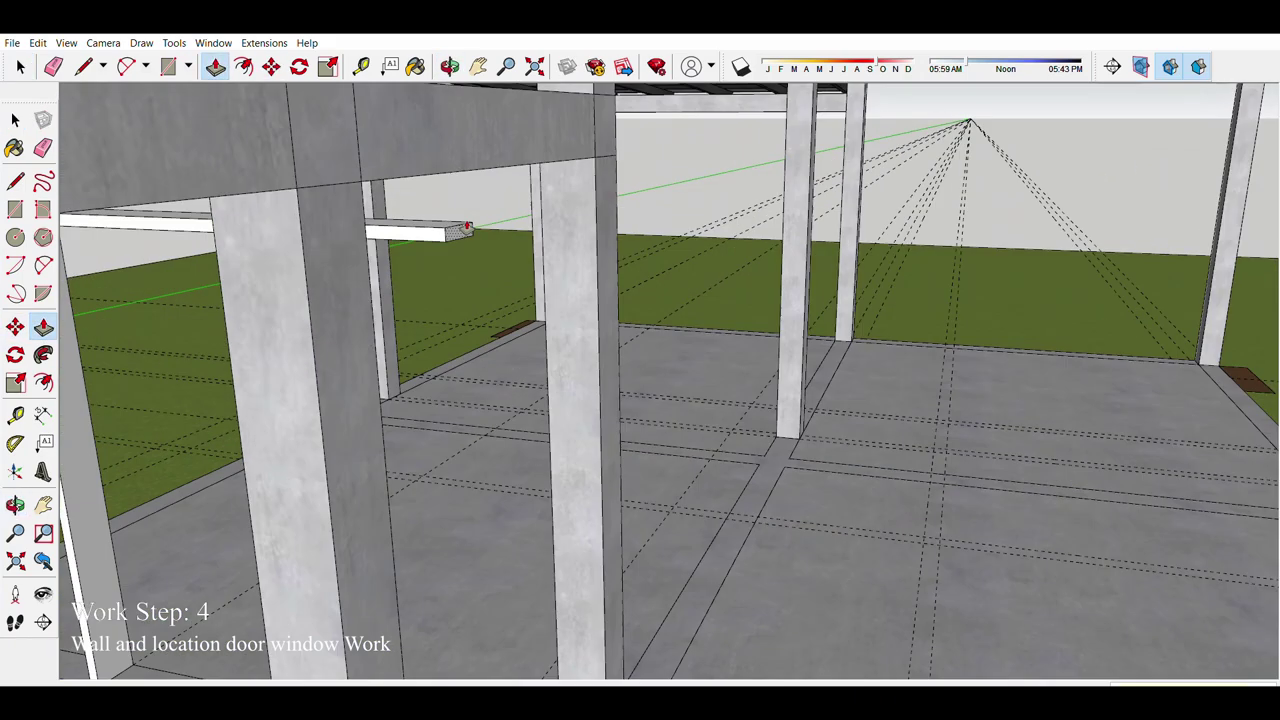
key(space)
scroll(507, 212, down, 1)
scroll(507, 205, down, 3)
scroll(507, 205, down, 2)
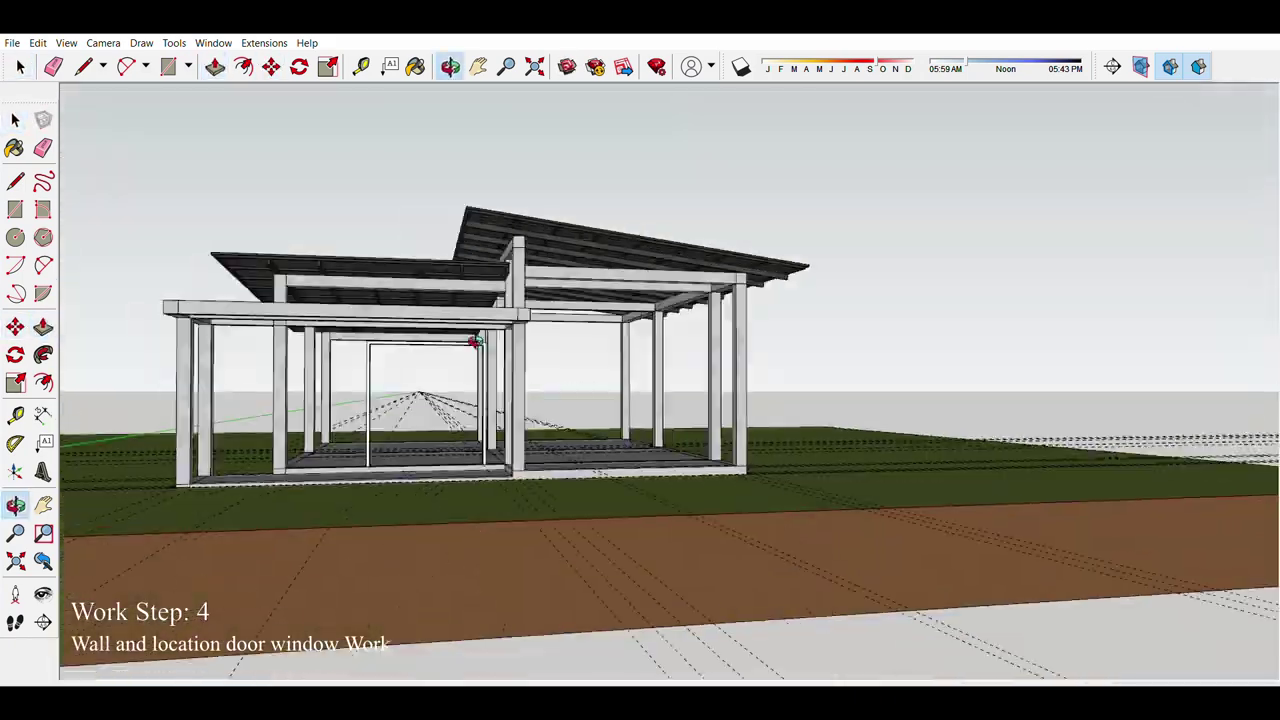
Step: Set the thin upright frame on the front porch slab between the posts
mouse_move(507, 300)
middle_down()
mouse_move(537, 414)
mouse_move(540, 330)
mouse_move(540, 430)
mouse_move(450, 480)
middle_up()
scroll(537, 414, down, 3)
scroll(540, 330, down, 1)
scroll(540, 430, down, 2)
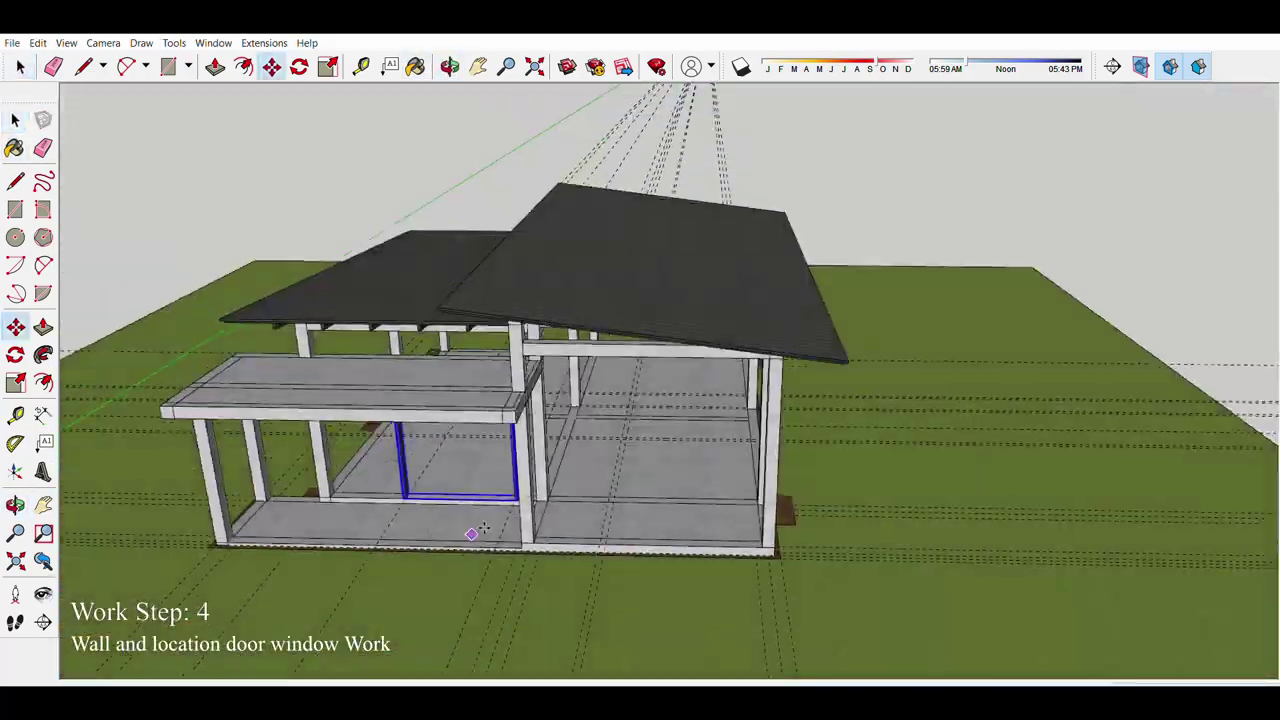
scroll(444, 503, up, 3)
key(m)
scroll(444, 503, up, 3)
scroll(443, 449, up, 3)
Step: Pull the left door jamb out into a wide panel and add shaping lines
scroll(606, 460, up, 2)
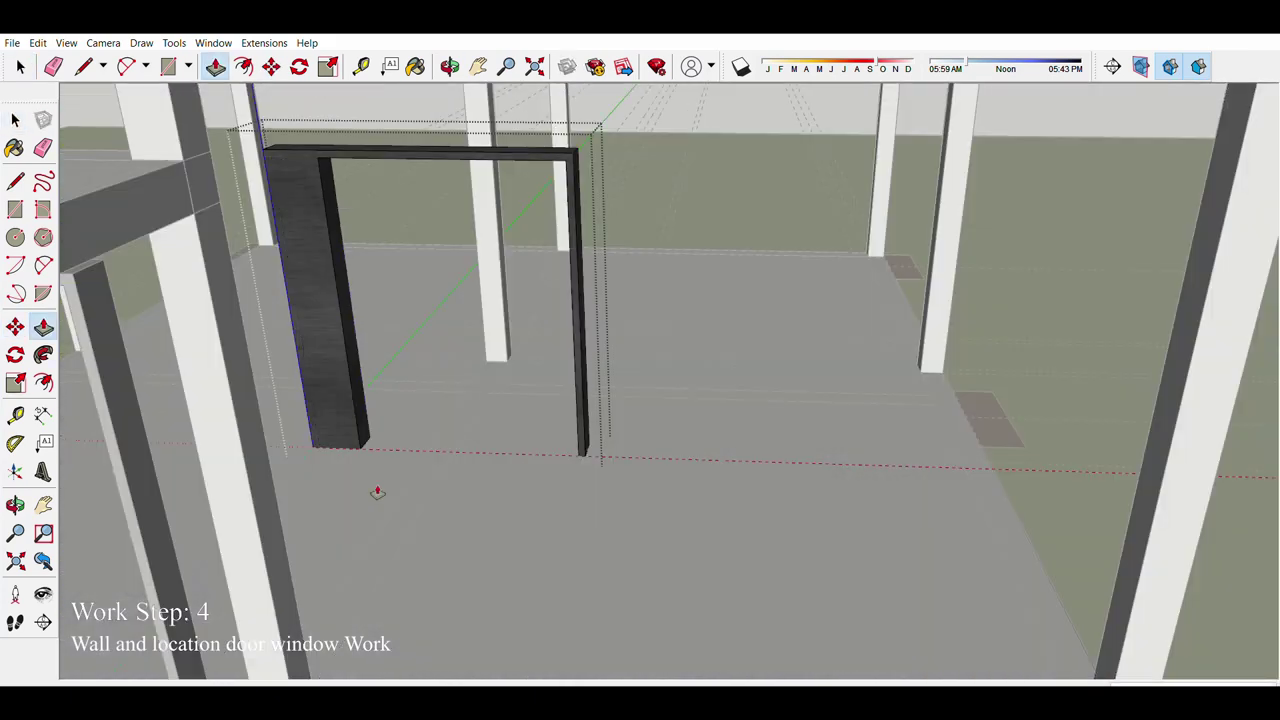
middle_drag(377, 492, 429, 445)
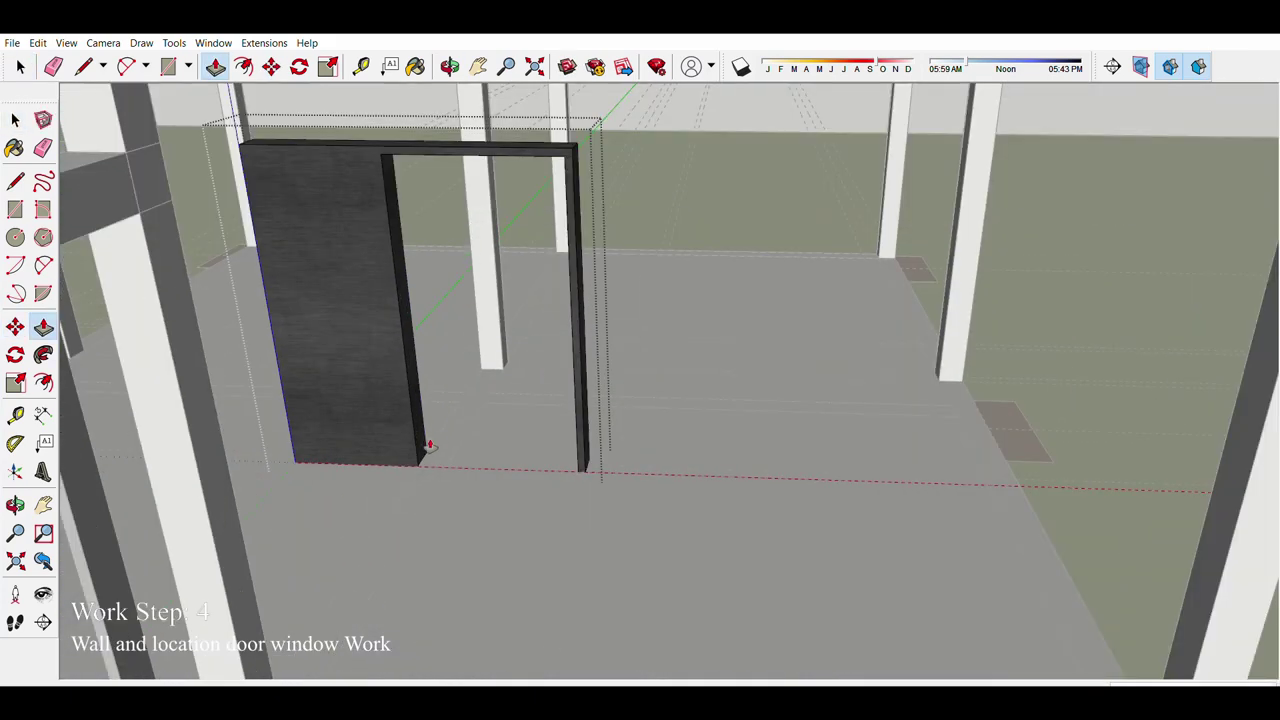
key(l)
scroll(450, 458, up, 2)
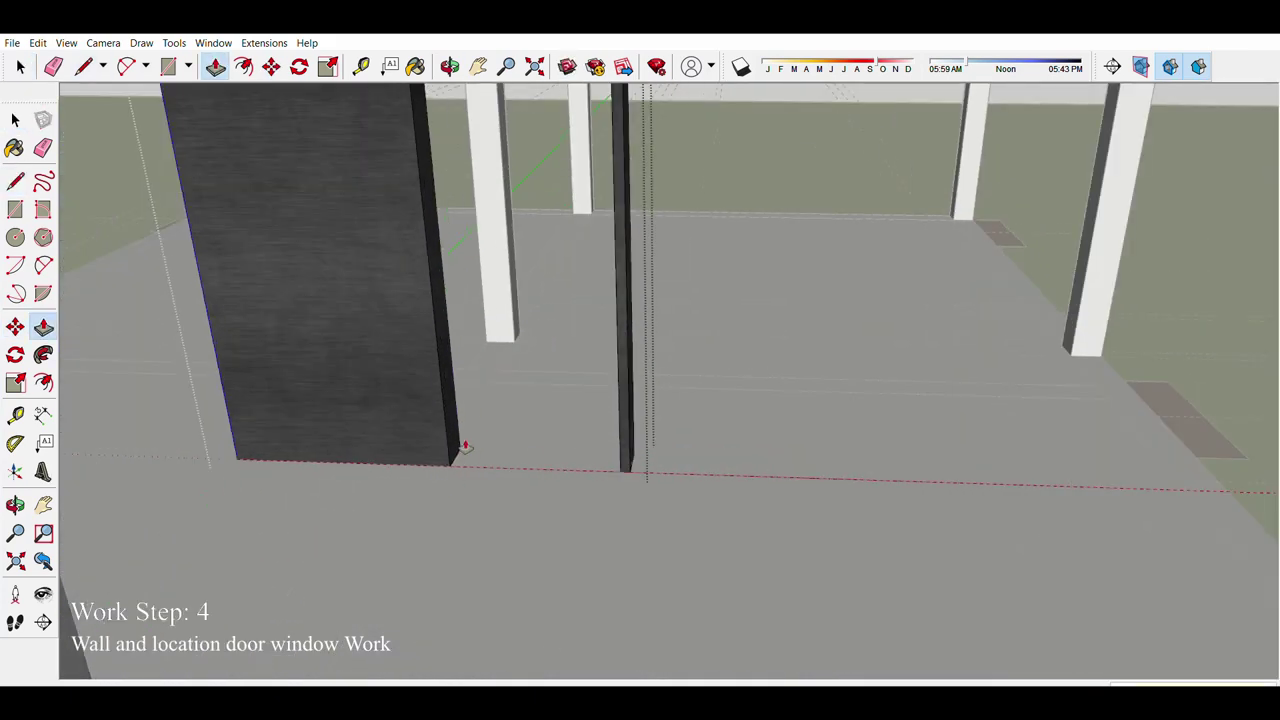
scroll(464, 446, down, 3)
middle_drag(474, 489, 617, 481)
key(l)
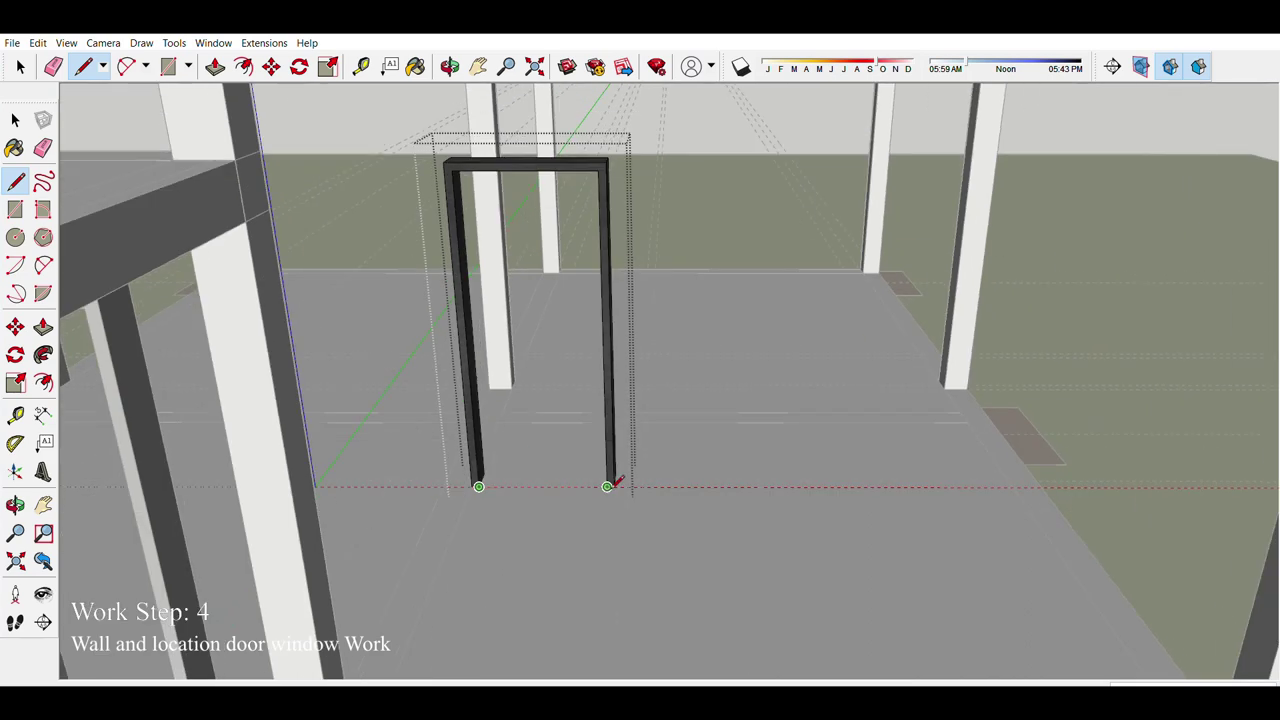
key(space)
scroll(617, 481, down, 5)
scroll(308, 418, up, 5)
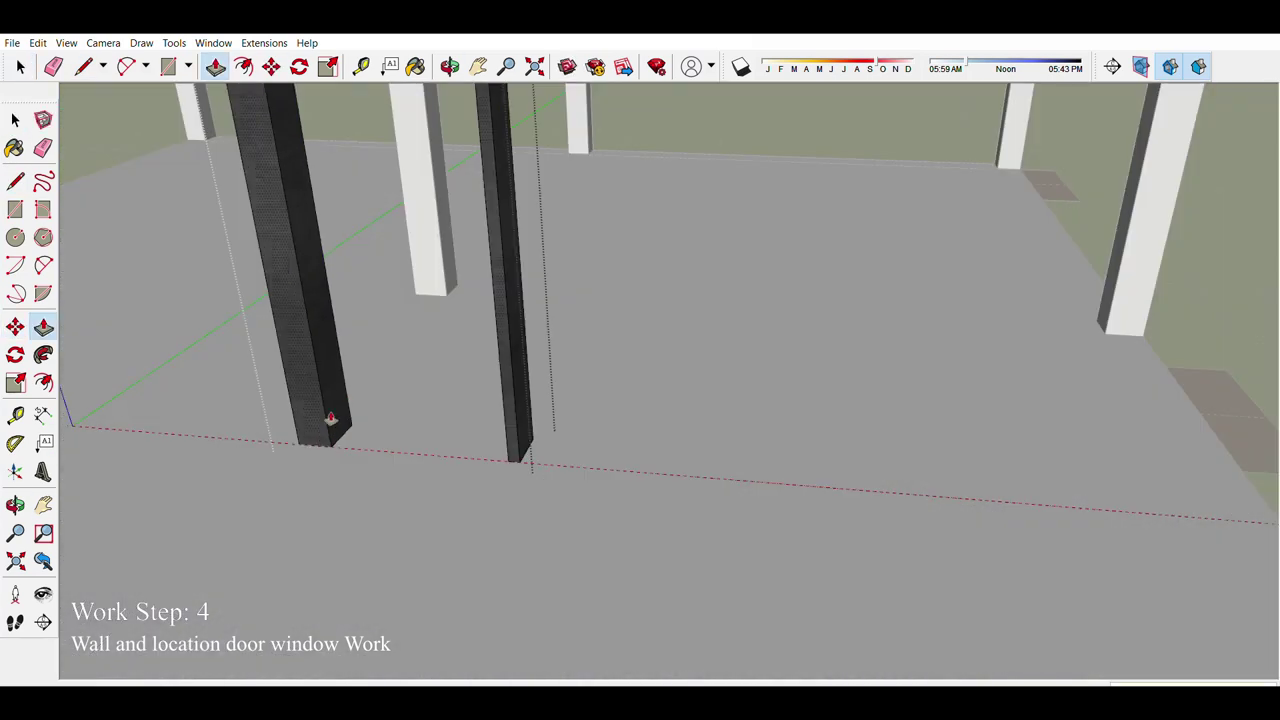
Step: Inspect the door frame under the roof from elevated and side views
shift+middle_drag(330, 418, 563, 471)
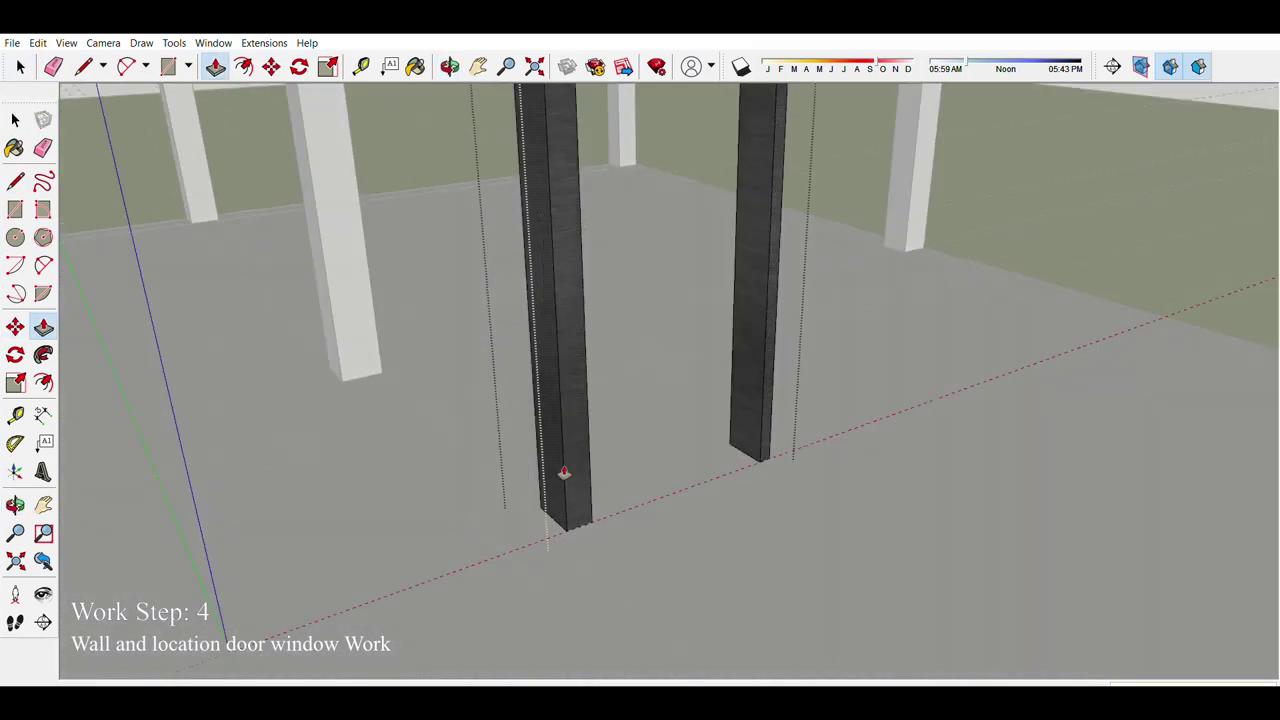
scroll(477, 443, down, 3)
scroll(299, 330, up, 5)
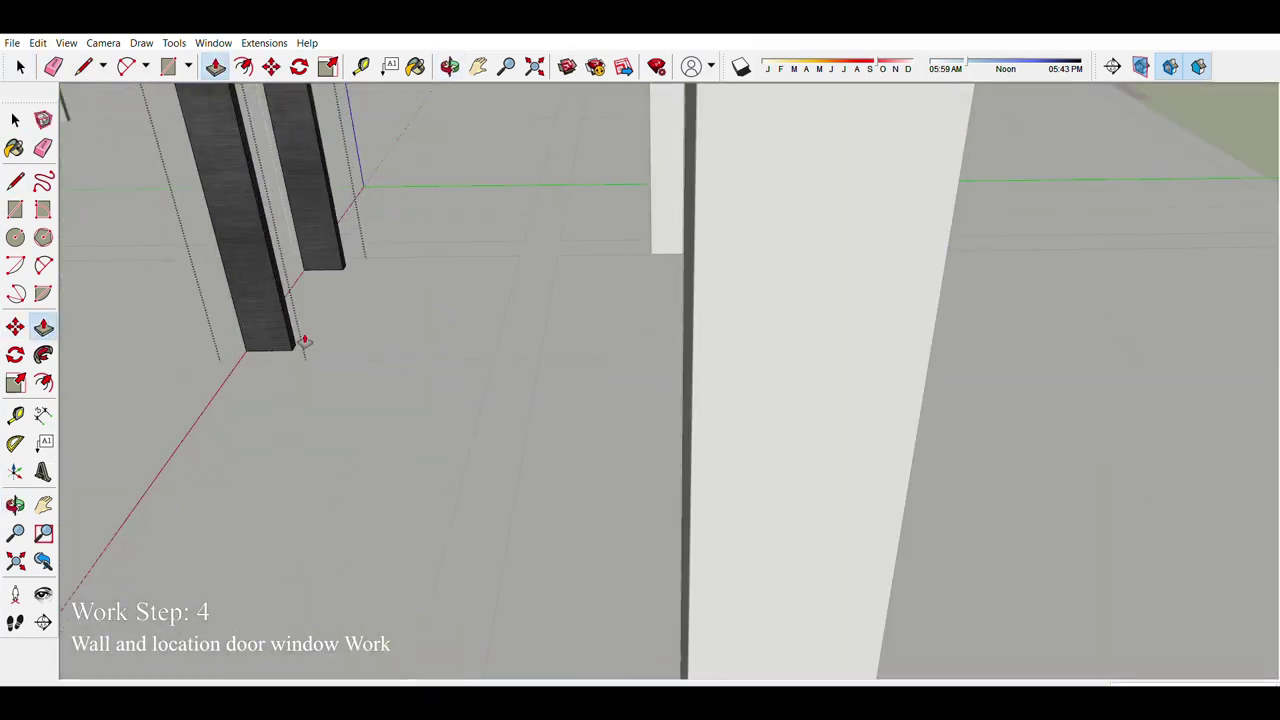
scroll(386, 514, down, 3)
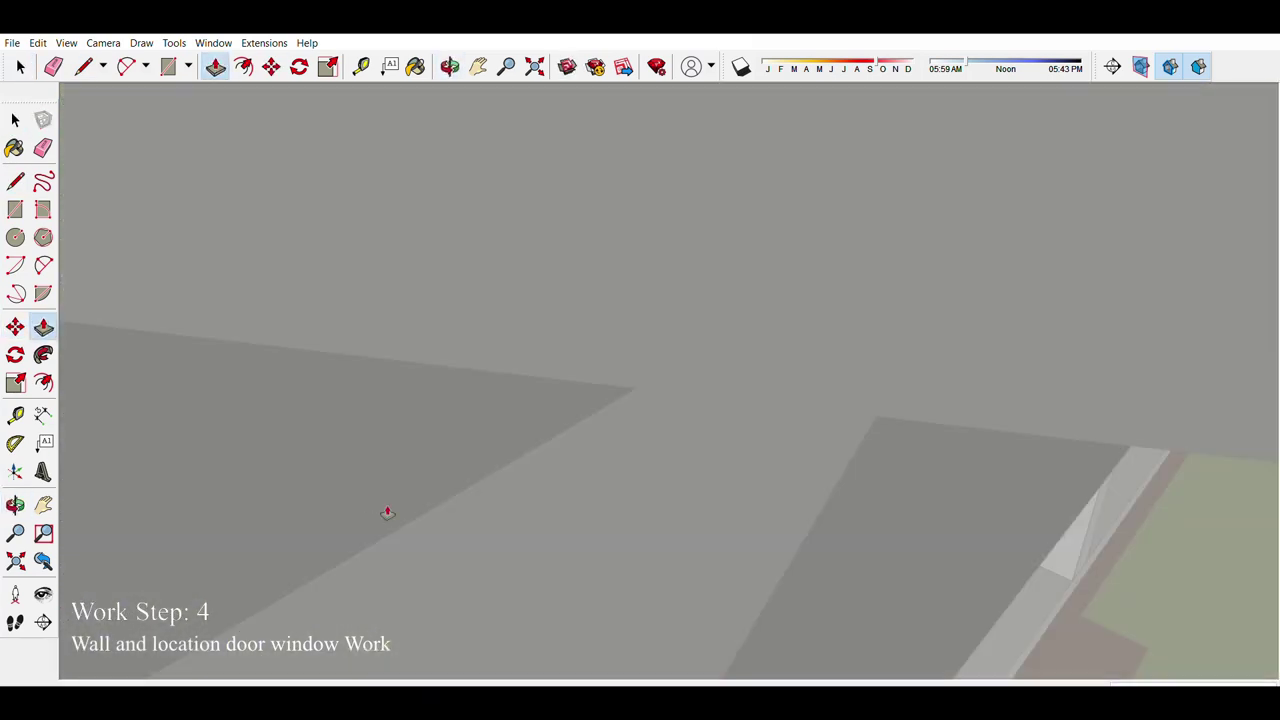
scroll(311, 420, down, 4)
mouse_move(311, 420)
middle_down()
mouse_move(461, 458)
mouse_move(134, 514)
middle_up()
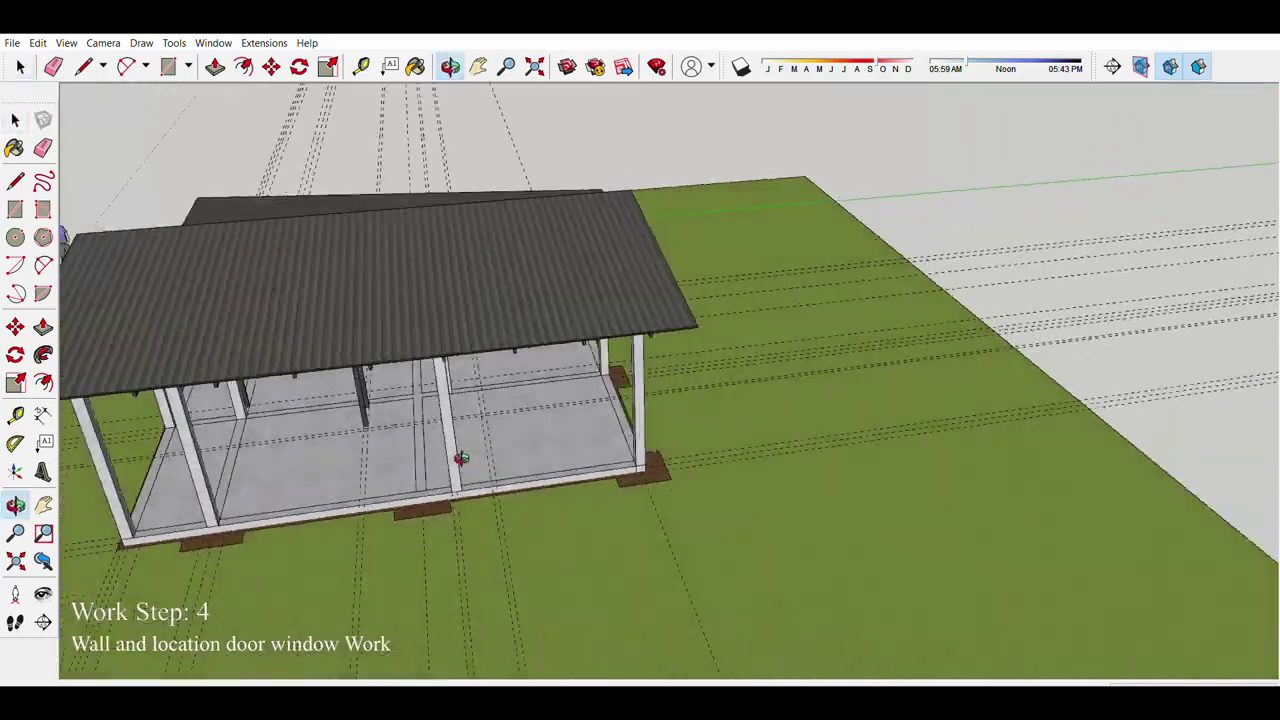
scroll(461, 458, up, 3)
scroll(486, 443, up, 3)
scroll(502, 428, up, 3)
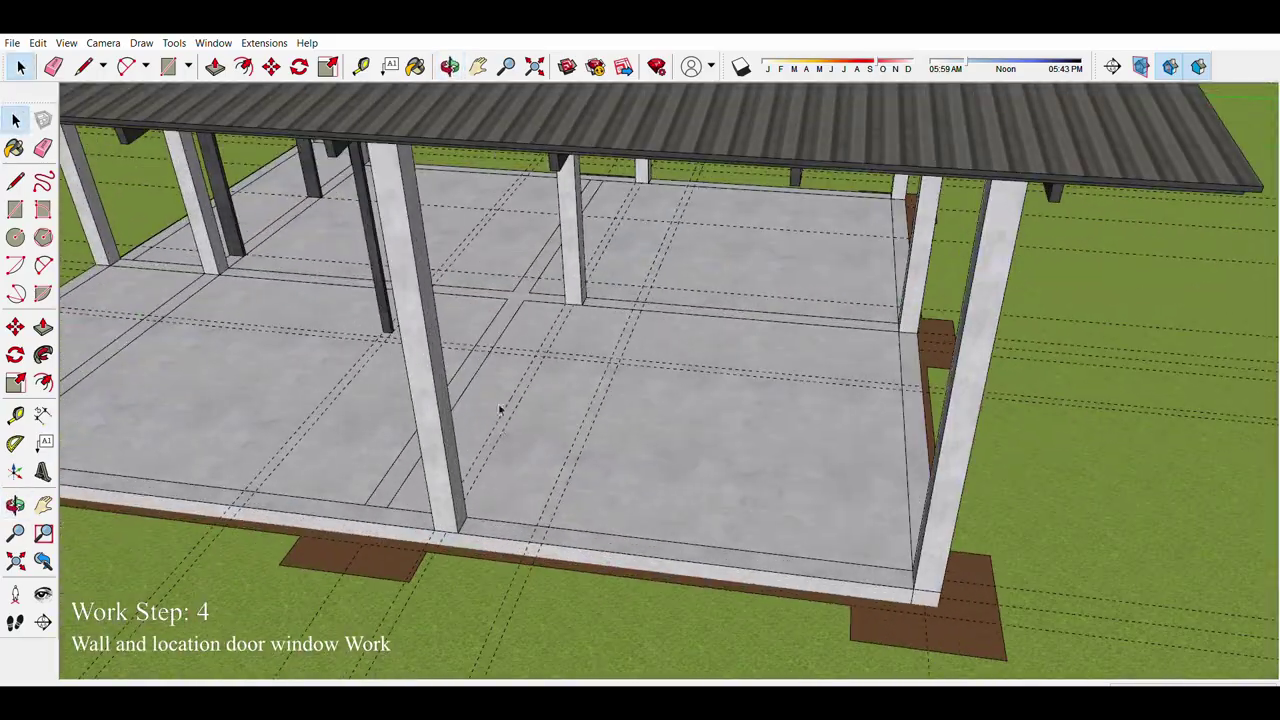
scroll(500, 408, down, 3)
scroll(380, 437, up, 4)
mouse_move(380, 437)
middle_down()
mouse_move(434, 420)
mouse_move(490, 484)
middle_up()
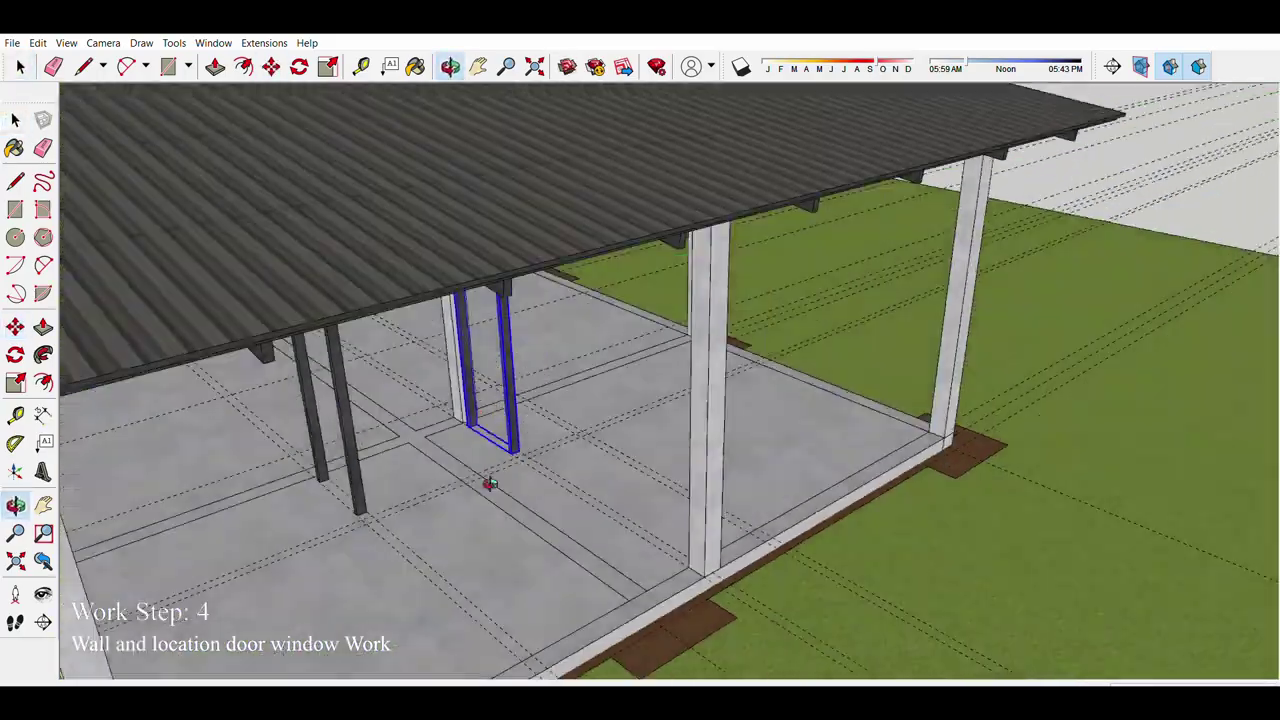
scroll(490, 484, down, 3)
Step: Copy the door frame to another door opening between the posts
key(m)
scroll(491, 443, up, 4)
scroll(500, 430, up, 3)
scroll(528, 449, up, 3)
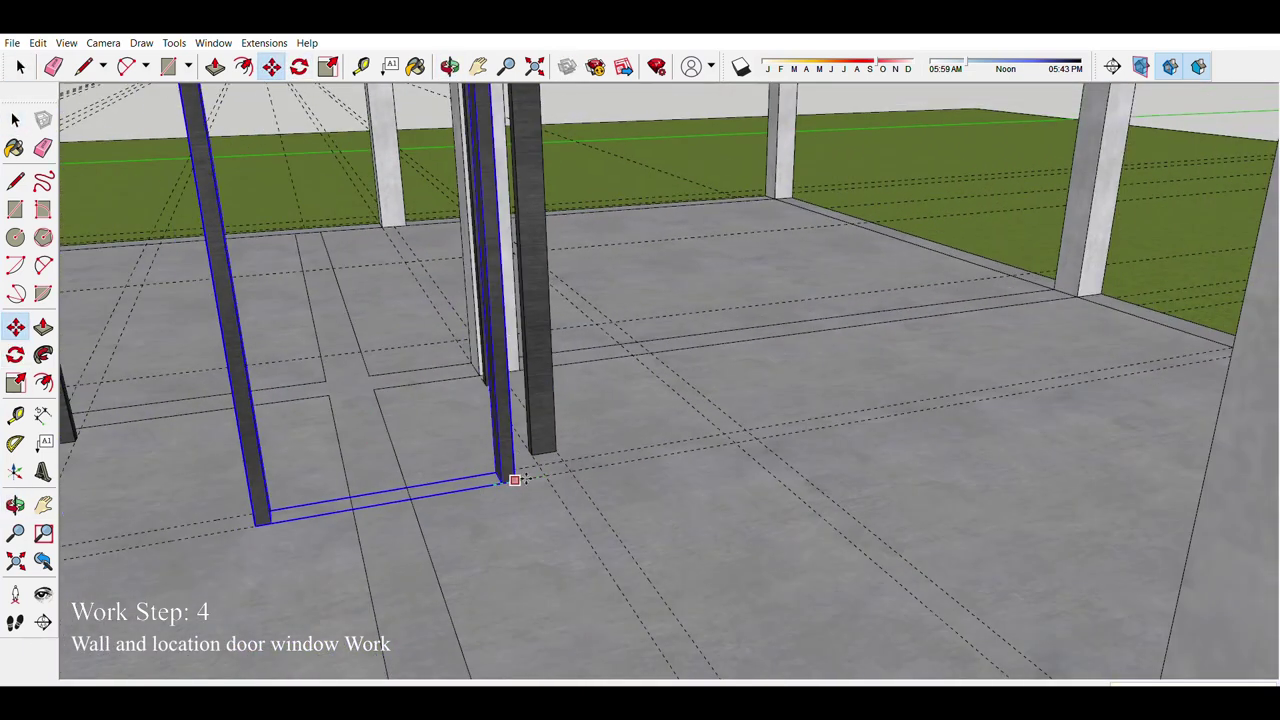
key(space)
middle_drag(514, 480, 277, 412)
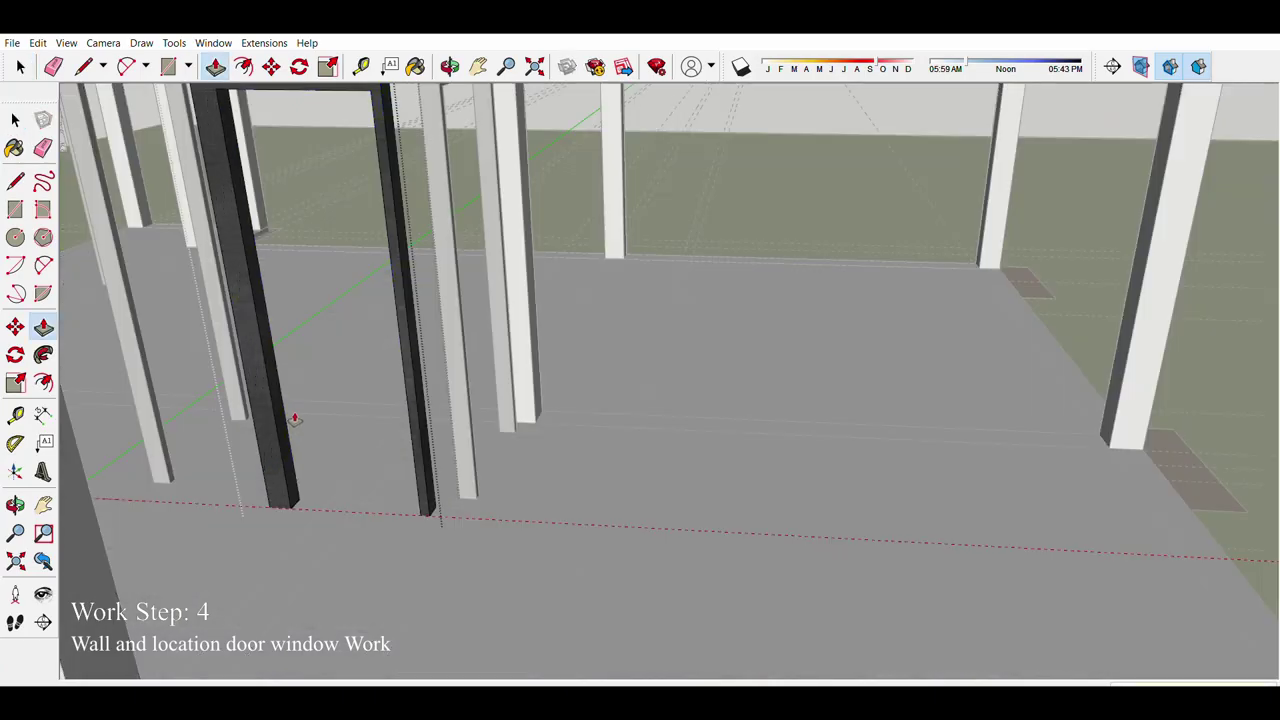
scroll(643, 497, down, 3)
scroll(543, 214, up, 4)
scroll(543, 366, down, 2)
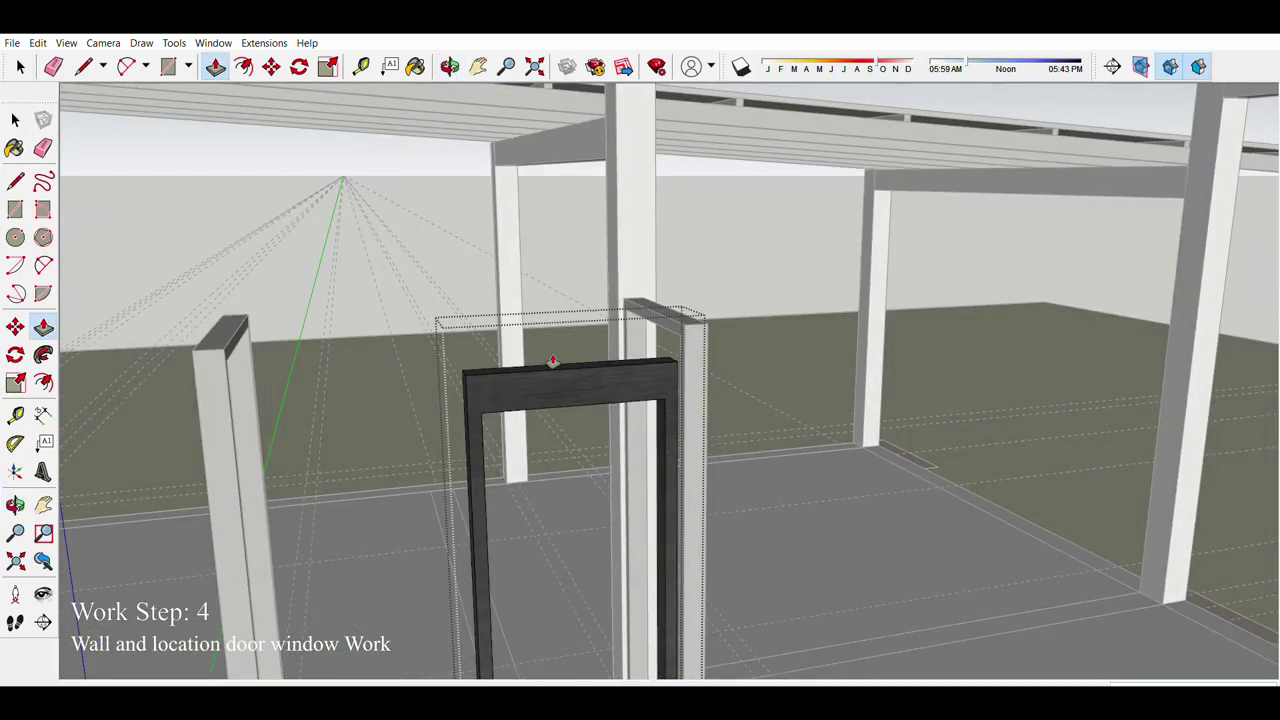
Step: Check the door frame and wall-base strip placement along the floor slab from low angles
mouse_move(543, 366)
middle_down()
mouse_move(450, 518)
mouse_move(366, 512)
middle_up()
scroll(450, 518, up, 4)
scroll(417, 538, down, 5)
scroll(548, 432, up, 5)
scroll(429, 323, up, 3)
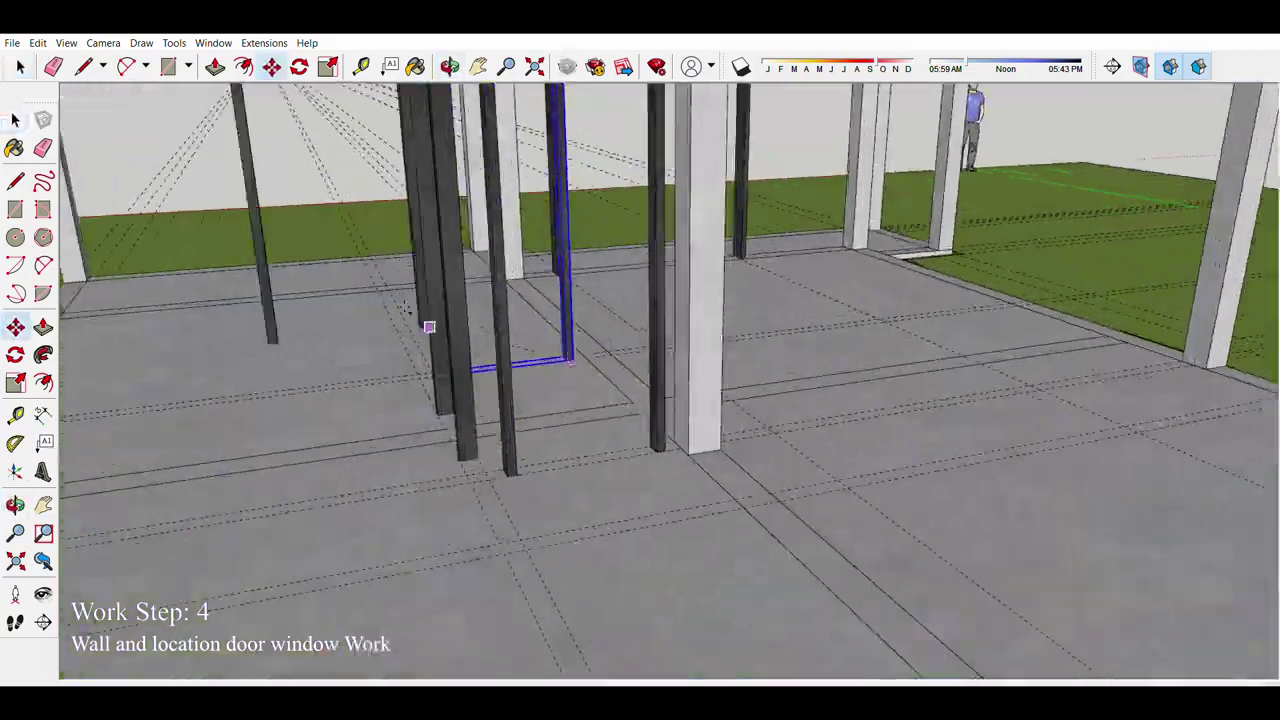
scroll(429, 323, down, 3)
middle_drag(429, 323, 412, 360)
scroll(390, 338, up, 4)
scroll(528, 371, down, 2)
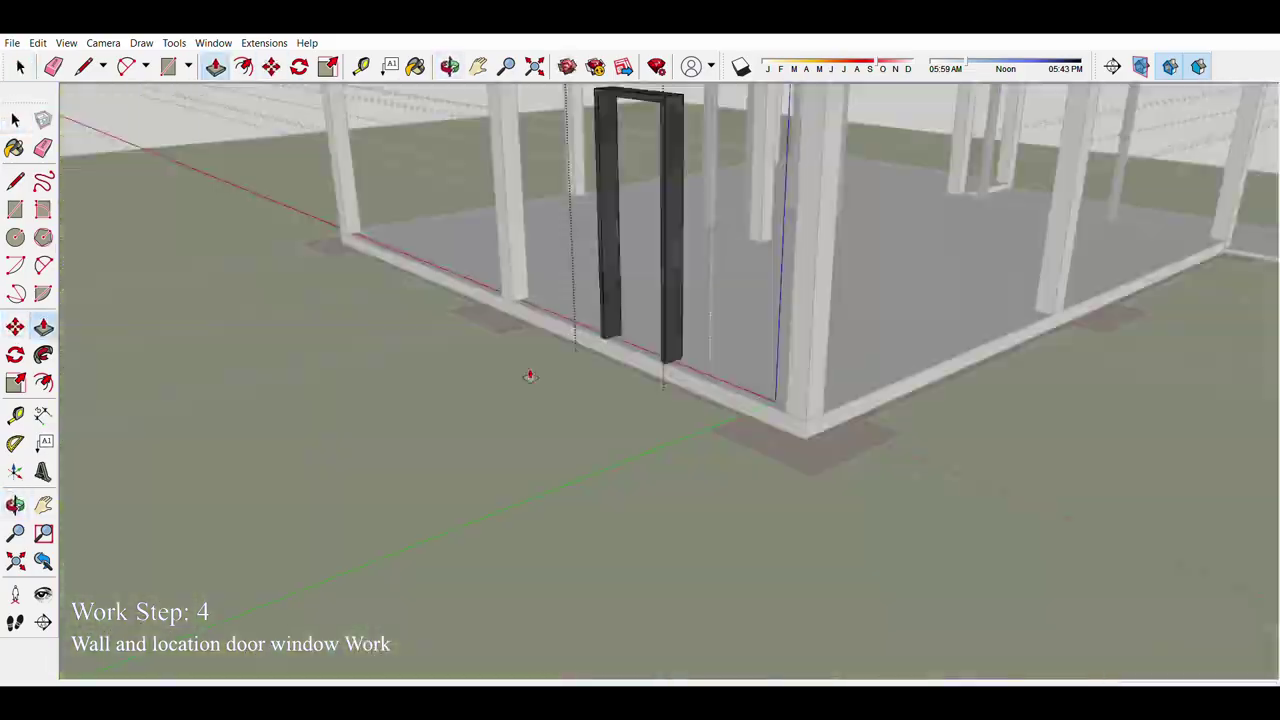
scroll(552, 460, down, 5)
scroll(531, 374, down, 4)
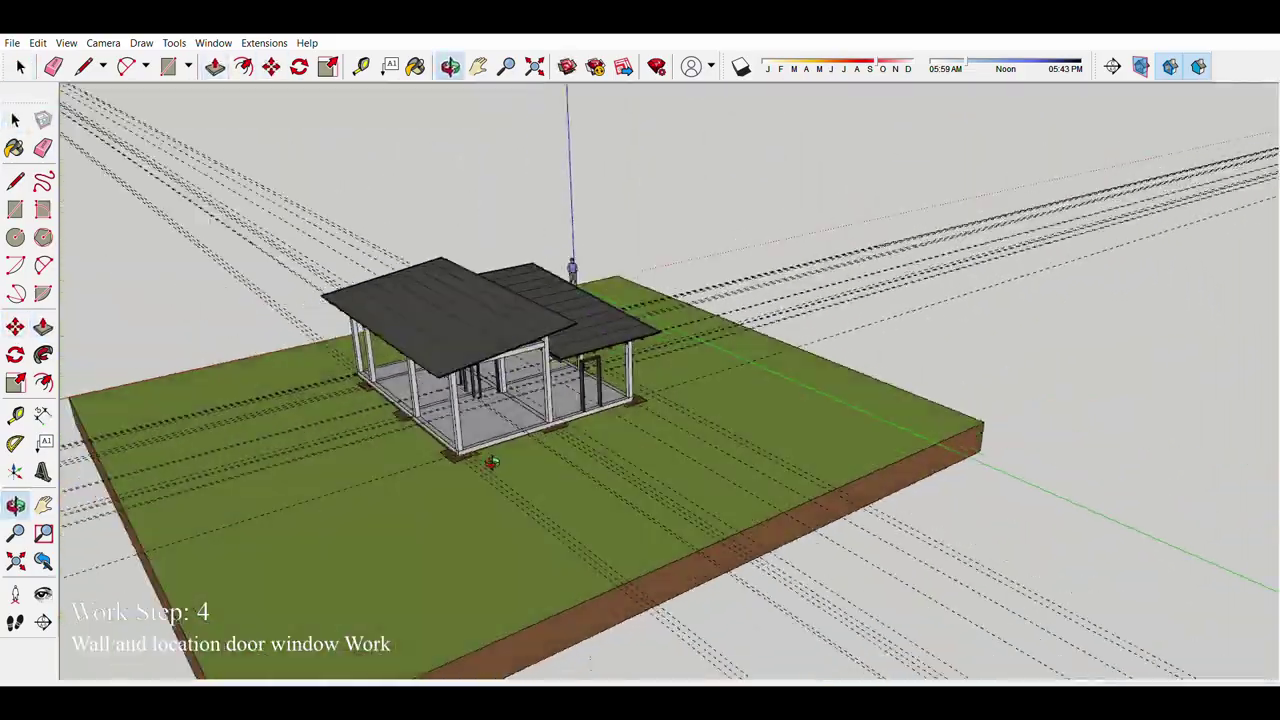
scroll(600, 430, up, 5)
middle_drag(600, 430, 645, 422)
scroll(421, 388, up, 5)
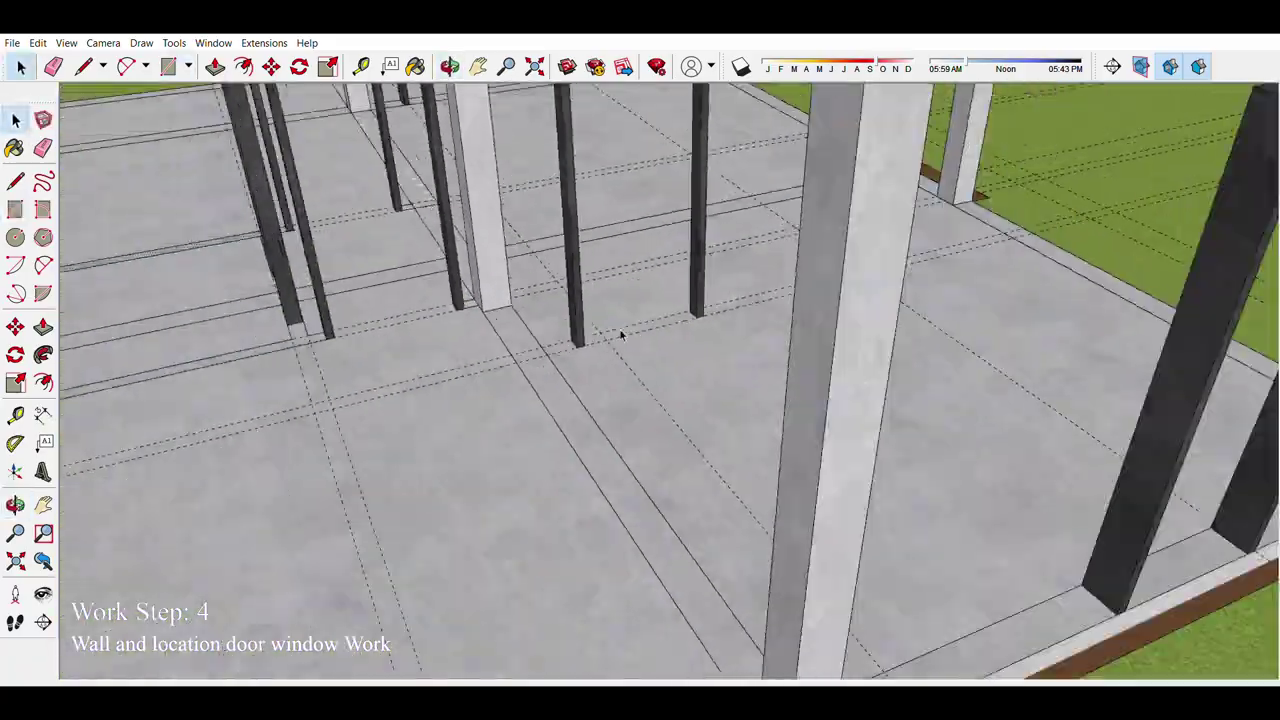
Step: Start the wall base line at the column base on the slab's front edge
mouse_move(620, 335)
middle_down()
mouse_move(491, 333)
mouse_move(590, 322)
middle_up()
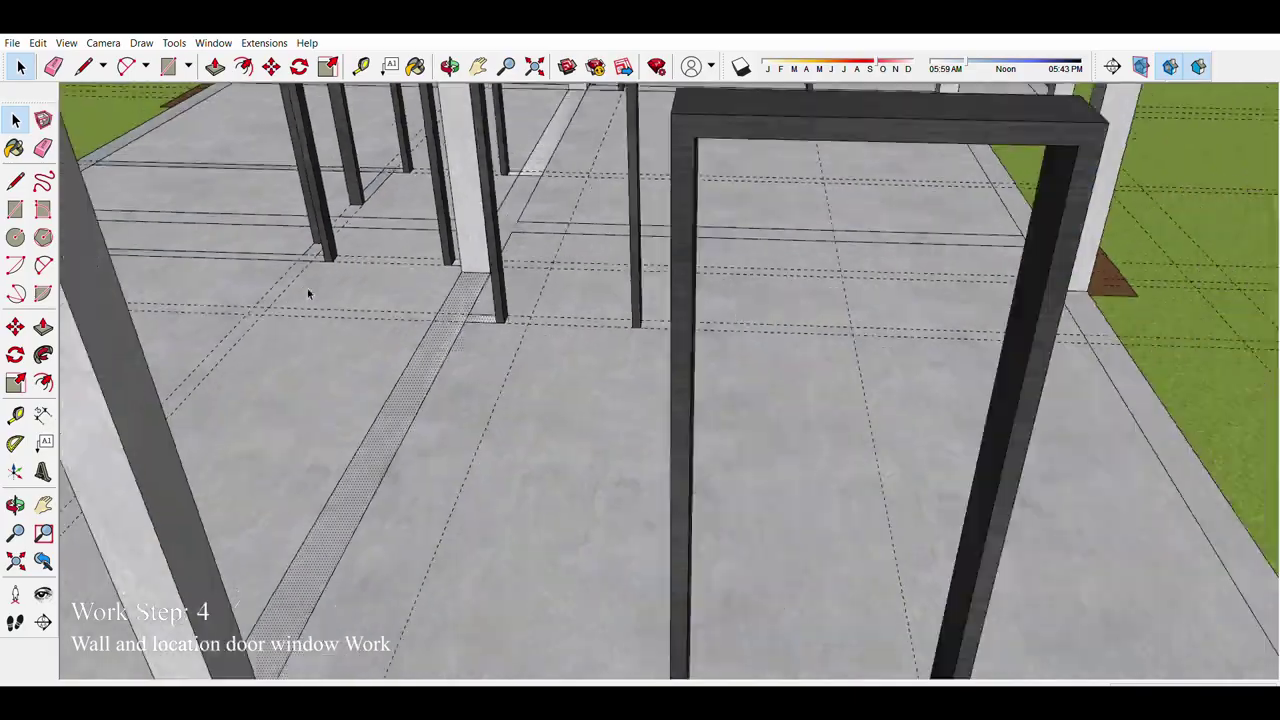
middle_drag(308, 293, 602, 308)
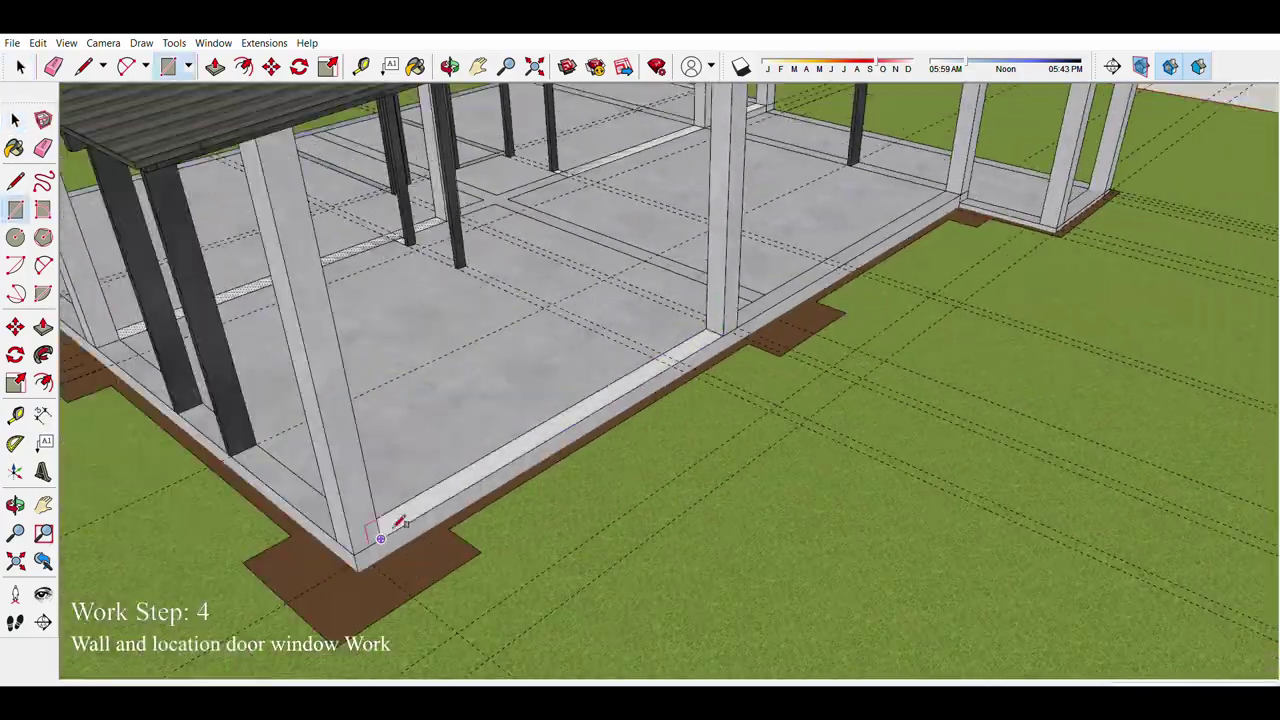
scroll(397, 523, up, 2)
click(328, 213)
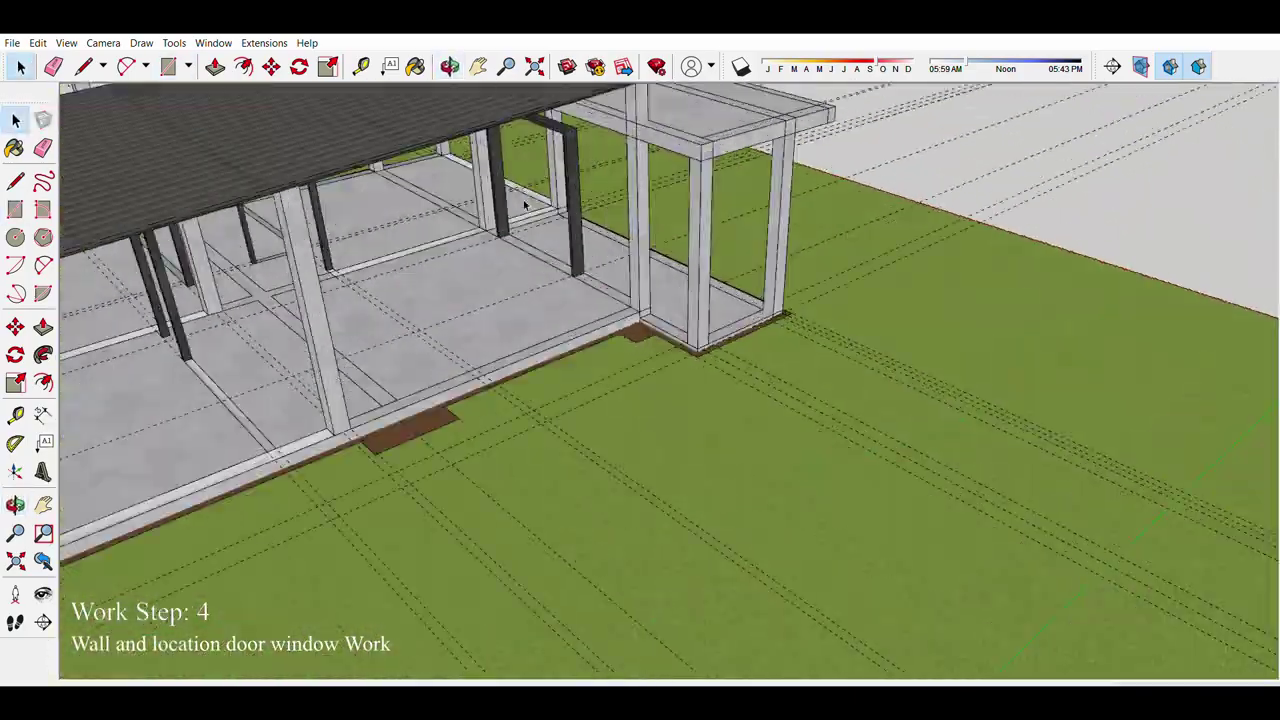
scroll(524, 205, down, 3)
scroll(346, 360, up, 2)
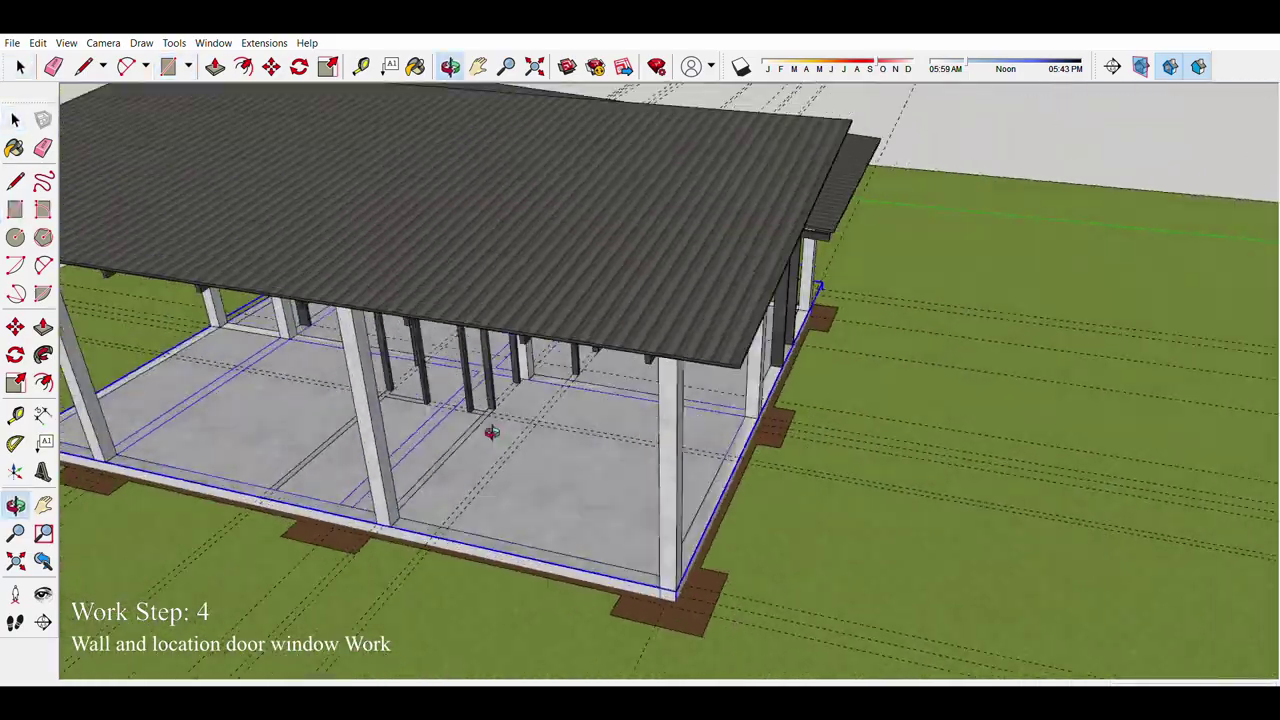
Step: Review the floor and door frames at the low wall, then switch to the Paint Bucket for brick
middle_drag(491, 432, 520, 434)
scroll(548, 435, down, 3)
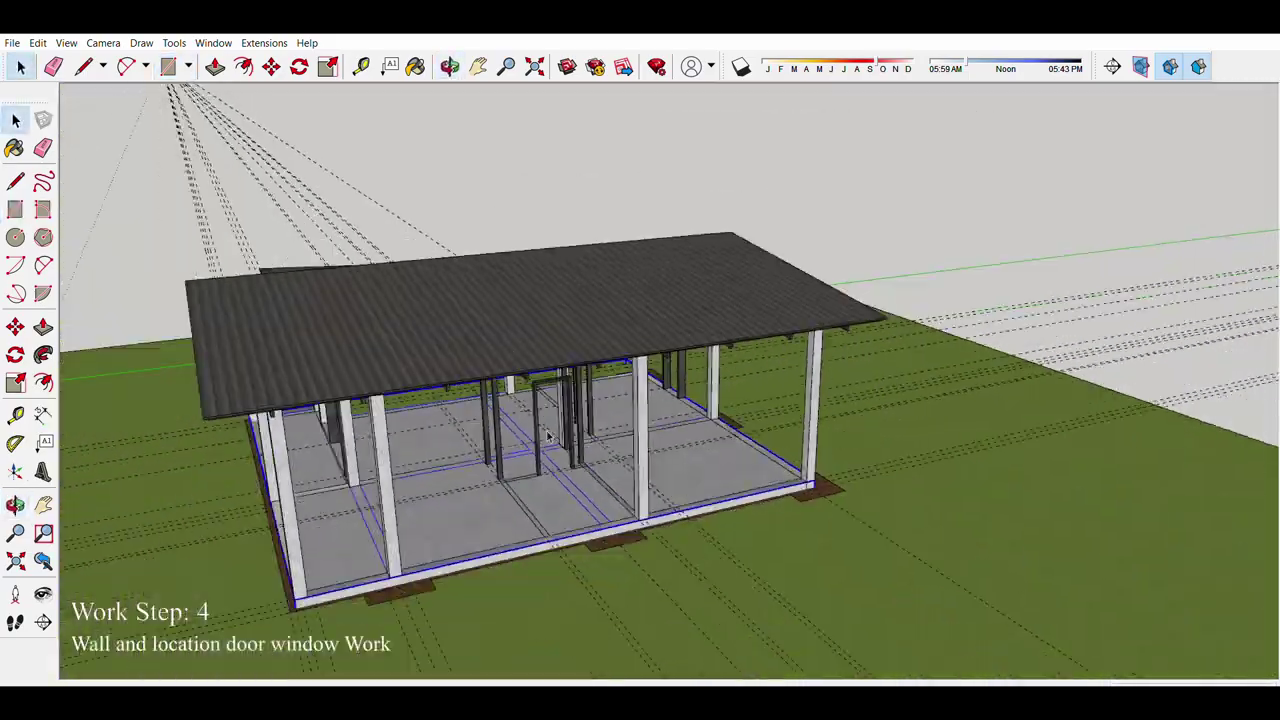
middle_drag(584, 366, 520, 450)
scroll(469, 527, up, 5)
key(b)
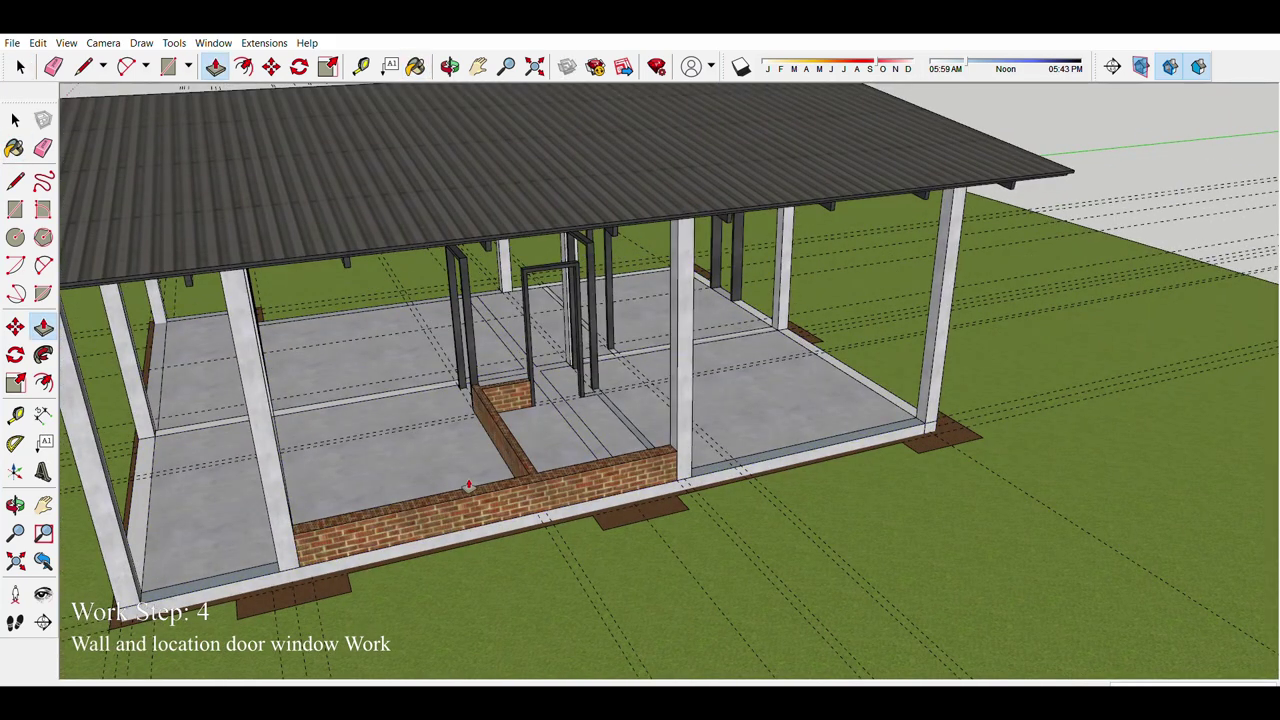
Step: Orbit and zoom around the pavilion to inspect the brick room from several angles
middle_drag(468, 487, 741, 320)
scroll(449, 506, down, 5)
mouse_move(449, 506)
middle_down()
mouse_move(545, 510)
mouse_move(573, 452)
mouse_move(573, 481)
mouse_move(437, 503)
middle_up()
scroll(573, 452, up, 4)
scroll(580, 483, down, 5)
scroll(437, 503, up, 5)
key(b)
scroll(281, 236, down, 4)
mouse_move(281, 236)
middle_down()
mouse_move(486, 371)
mouse_move(451, 366)
middle_up()
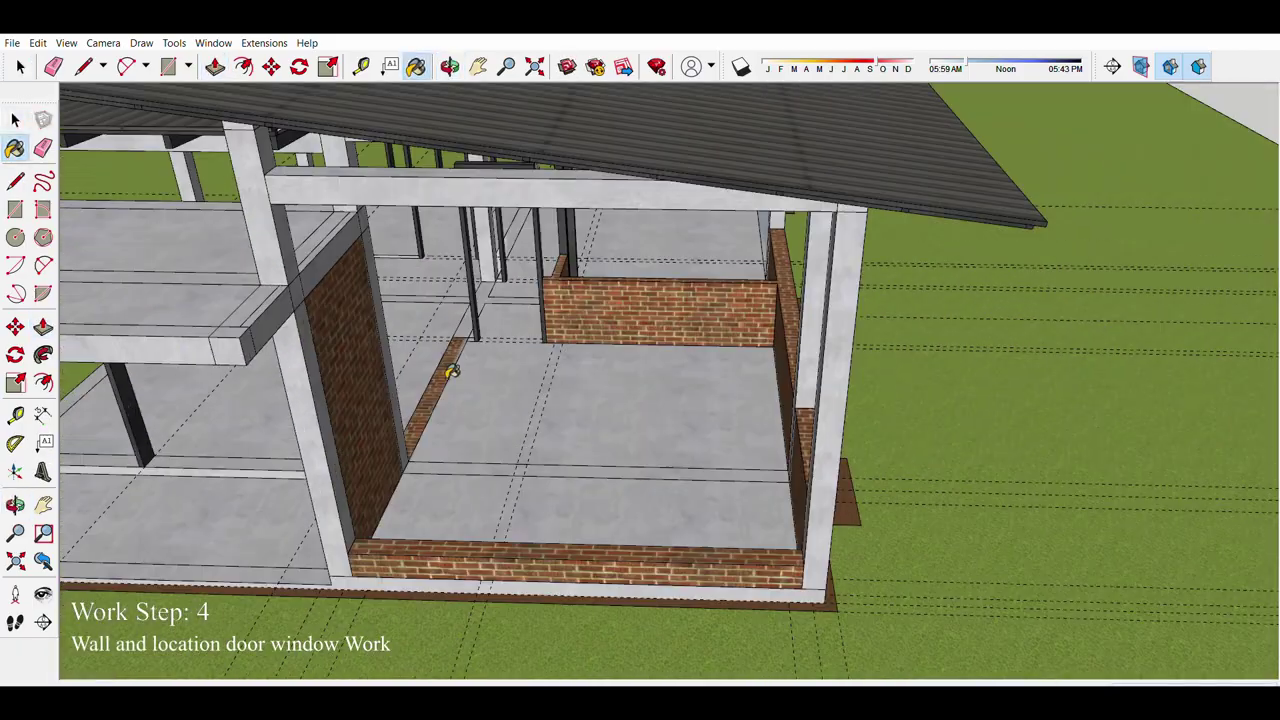
scroll(451, 366, down, 2)
scroll(581, 130, up, 5)
mouse_move(581, 130)
middle_down()
mouse_move(437, 368)
mouse_move(633, 289)
middle_up()
scroll(437, 368, up, 3)
key(p)
key(r)
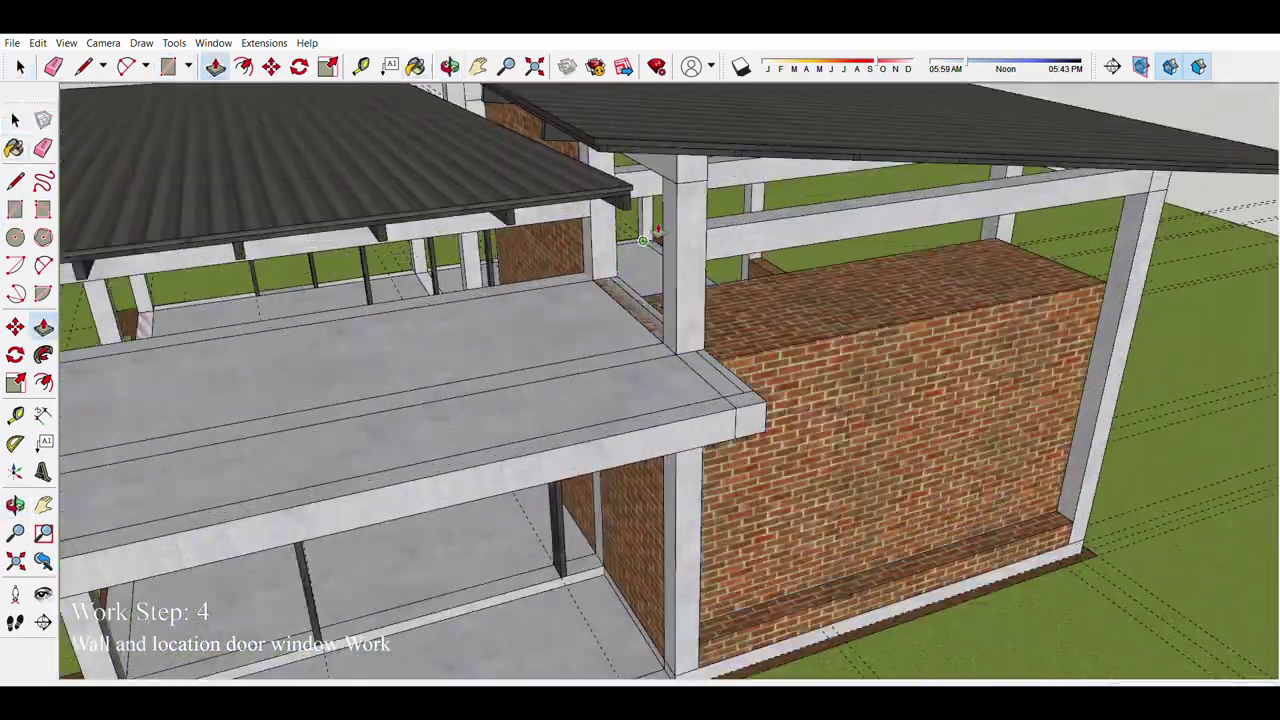
scroll(645, 240, down, 4)
mouse_move(645, 240)
middle_down()
mouse_move(493, 415)
mouse_move(560, 330)
middle_up()
scroll(493, 415, down, 4)
scroll(560, 330, up, 4)
Step: Orbit past the slab corner around to the front door wall
key(p)
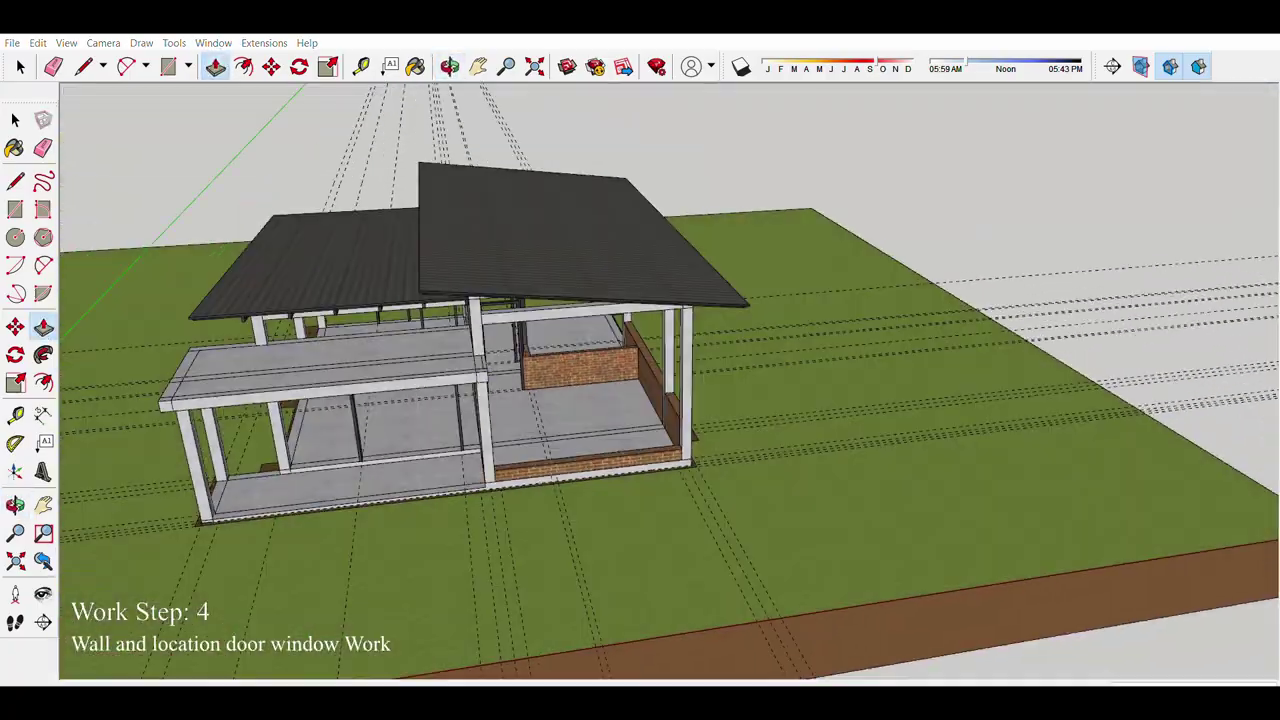
scroll(523, 491, down, 3)
middle_drag(523, 491, 591, 351)
scroll(591, 351, up, 5)
key(b)
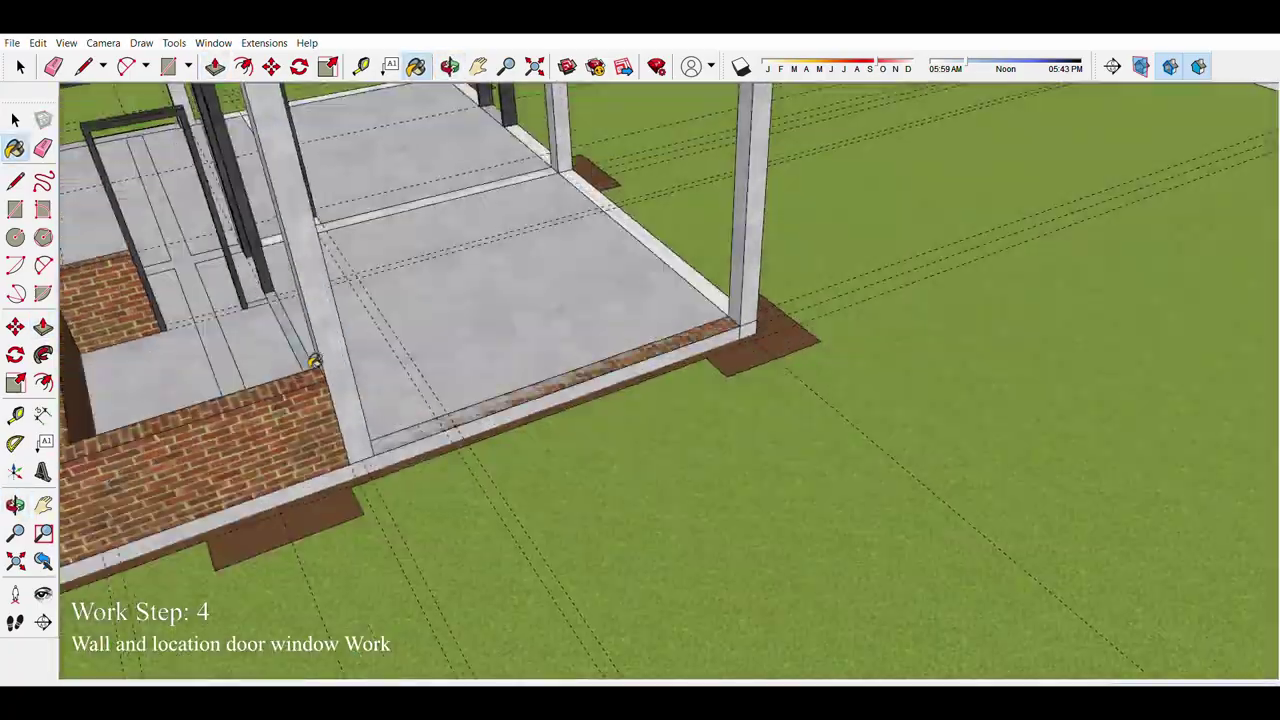
mouse_move(313, 362)
middle_down()
mouse_move(628, 263)
mouse_move(663, 200)
middle_up()
scroll(607, 197, up, 3)
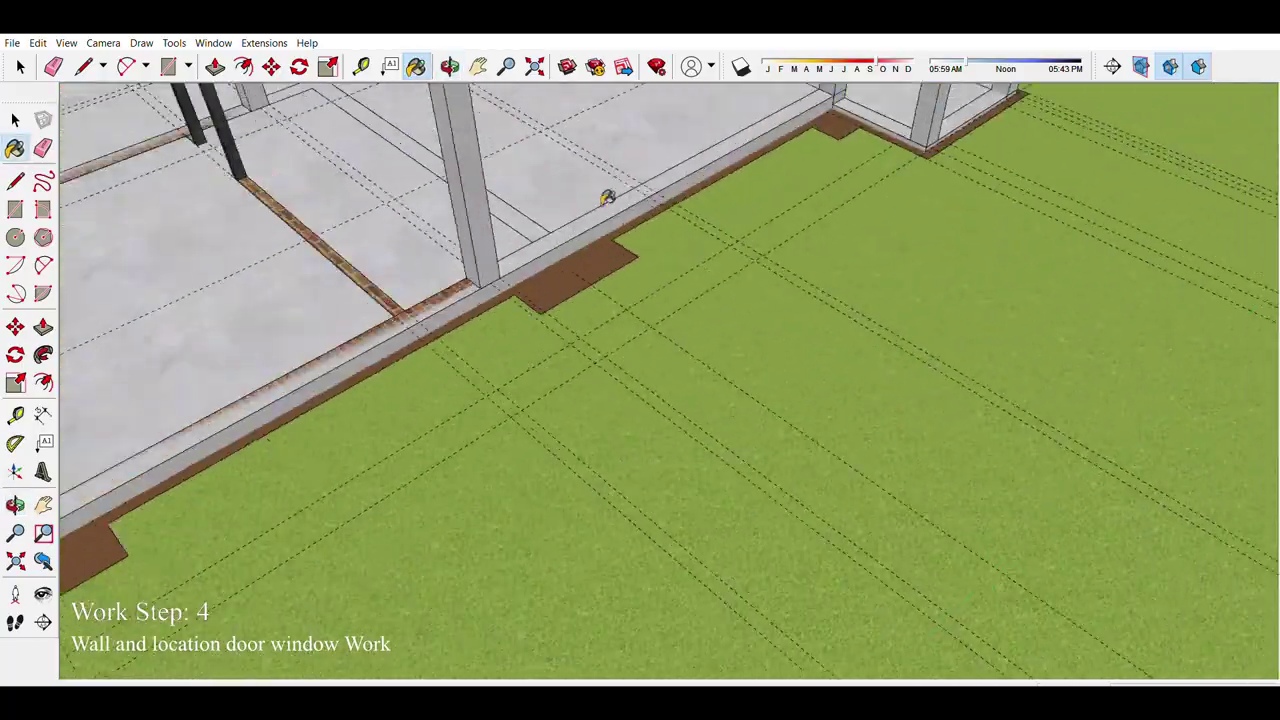
scroll(620, 205, down, 2)
key(r)
scroll(748, 290, up, 3)
scroll(614, 194, up, 3)
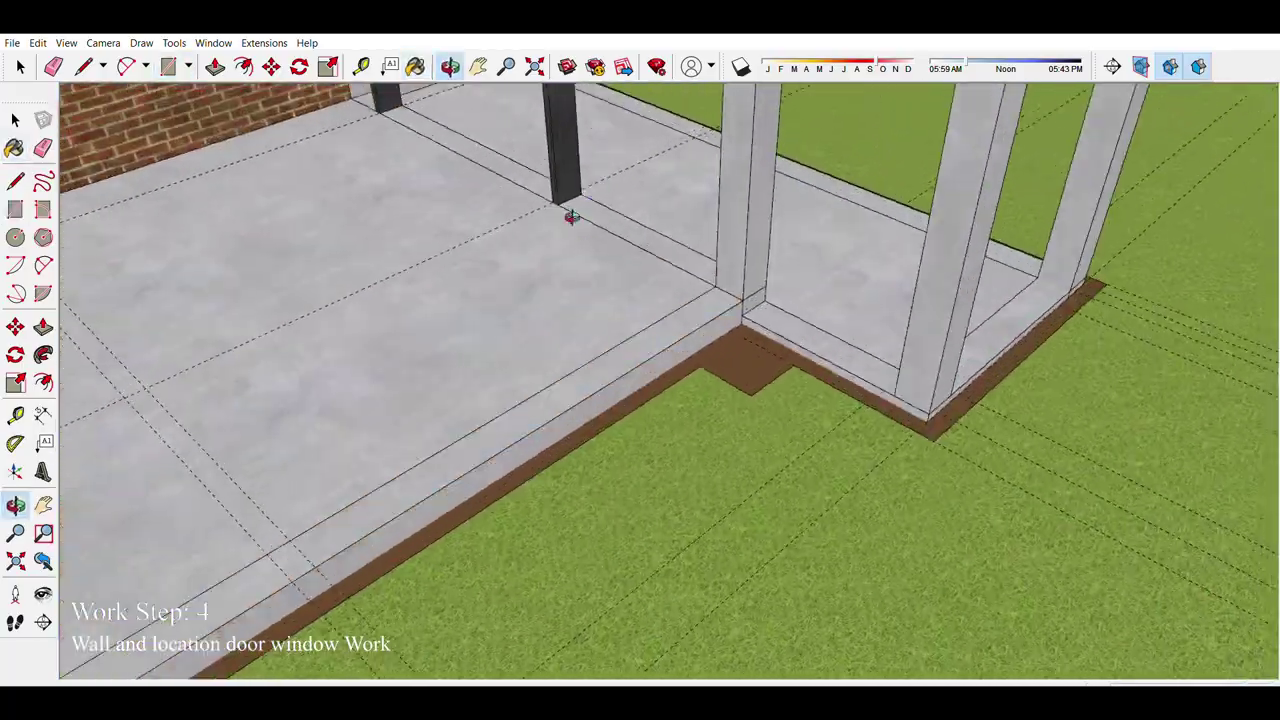
middle_drag(571, 214, 380, 158)
scroll(358, 175, down, 5)
mouse_move(491, 523)
middle_down()
mouse_move(644, 352)
mouse_move(752, 343)
mouse_move(585, 355)
middle_up()
scroll(644, 352, up, 5)
key(p)
scroll(644, 352, up, 3)
scroll(700, 350, down, 5)
key(space)
Step: Push/Pull the front brick wall's top face up to a taller height, then check it
scroll(752, 343, down, 5)
scroll(585, 355, down, 3)
scroll(585, 355, up, 5)
scroll(585, 355, up, 2)
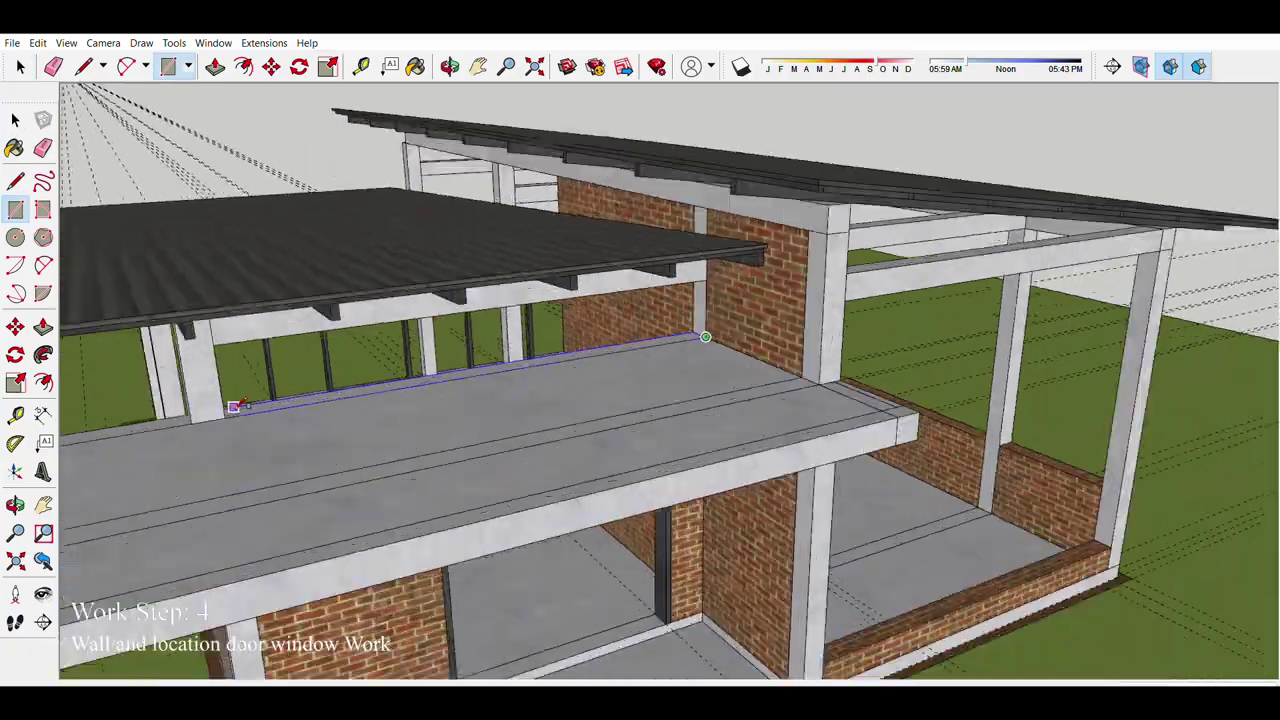
scroll(677, 323, up, 3)
scroll(190, 282, down, 2)
key(p)
scroll(190, 282, down, 5)
mouse_move(190, 282)
middle_down()
mouse_move(647, 385)
mouse_move(555, 478)
mouse_move(298, 445)
mouse_move(519, 399)
mouse_move(541, 261)
middle_up()
scroll(330, 310, up, 3)
scroll(368, 322, down, 3)
scroll(552, 455, up, 3)
click(552, 452)
scroll(298, 437, down, 3)
scroll(519, 399, up, 3)
scroll(523, 374, down, 3)
scroll(541, 261, up, 5)
scroll(541, 261, down, 5)
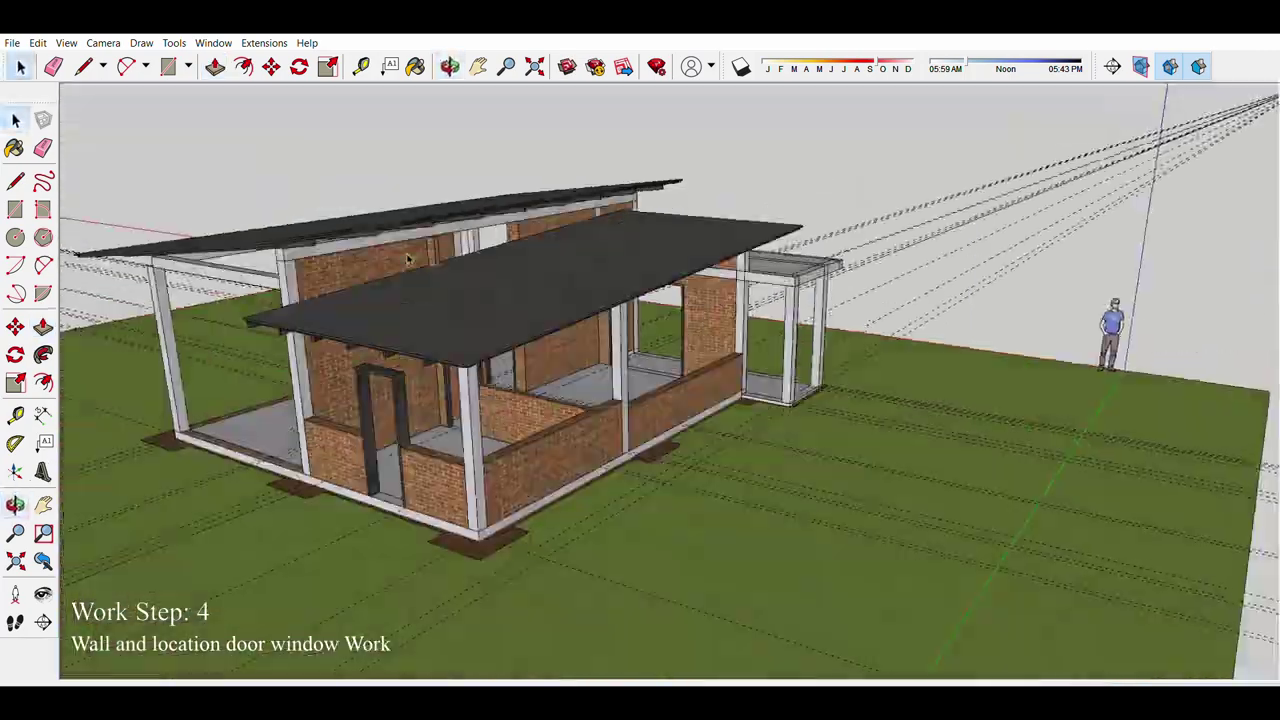
scroll(491, 250, up, 4)
key(space)
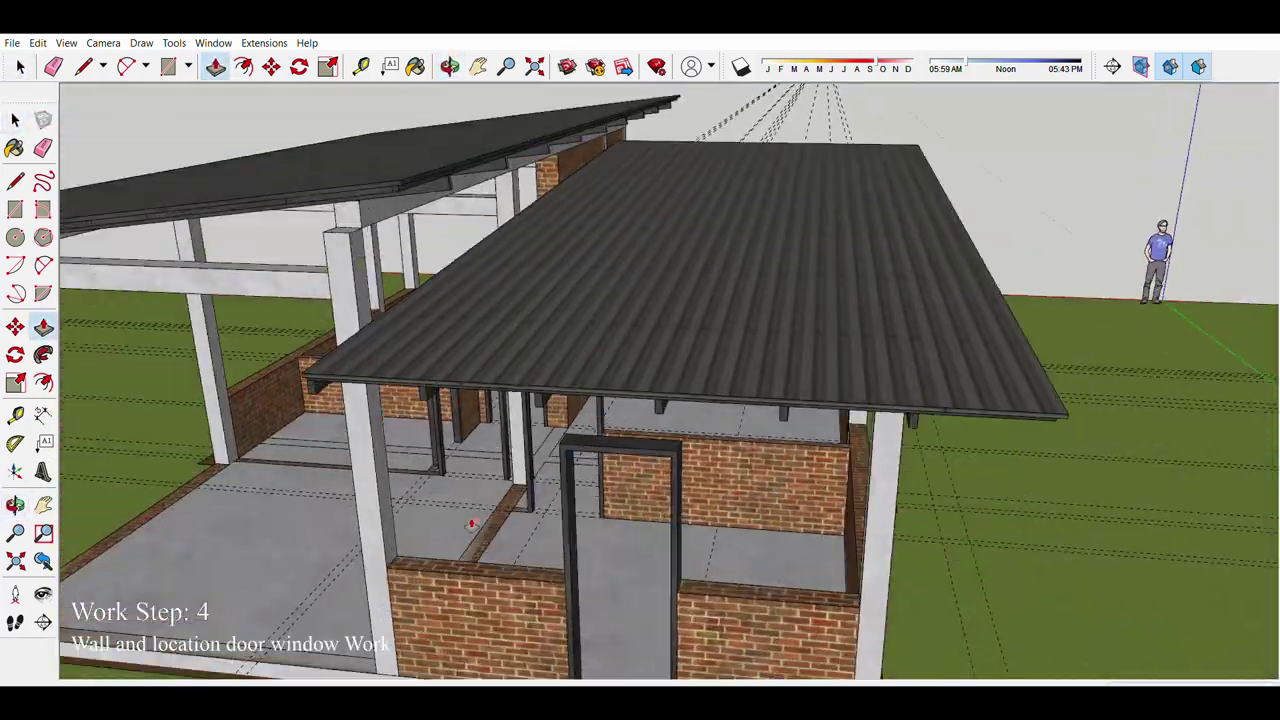
mouse_move(330, 243)
middle_down()
mouse_move(628, 278)
mouse_move(484, 430)
mouse_move(523, 429)
mouse_move(592, 167)
middle_up()
scroll(484, 430, down, 5)
scroll(484, 430, up, 5)
scroll(484, 430, down, 3)
scroll(523, 429, up, 3)
scroll(523, 429, up, 2)
scroll(592, 167, down, 2)
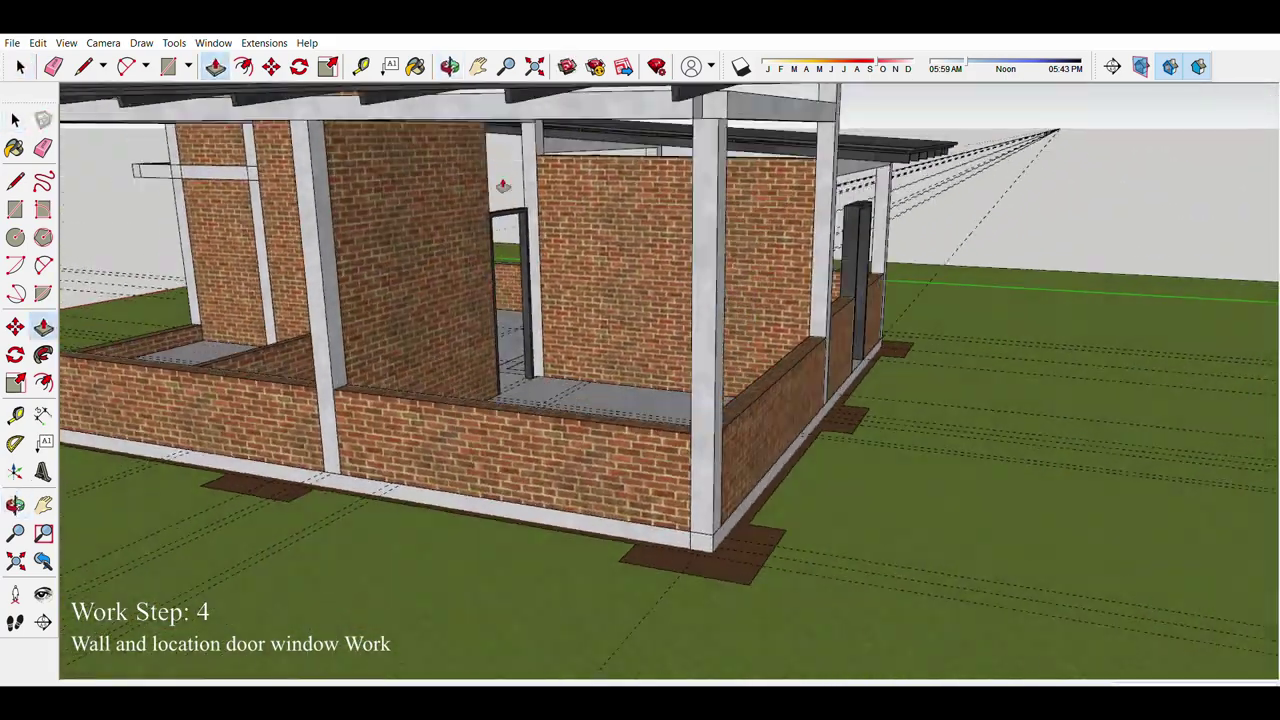
scroll(570, 168, up, 5)
scroll(545, 169, down, 5)
scroll(545, 169, up, 5)
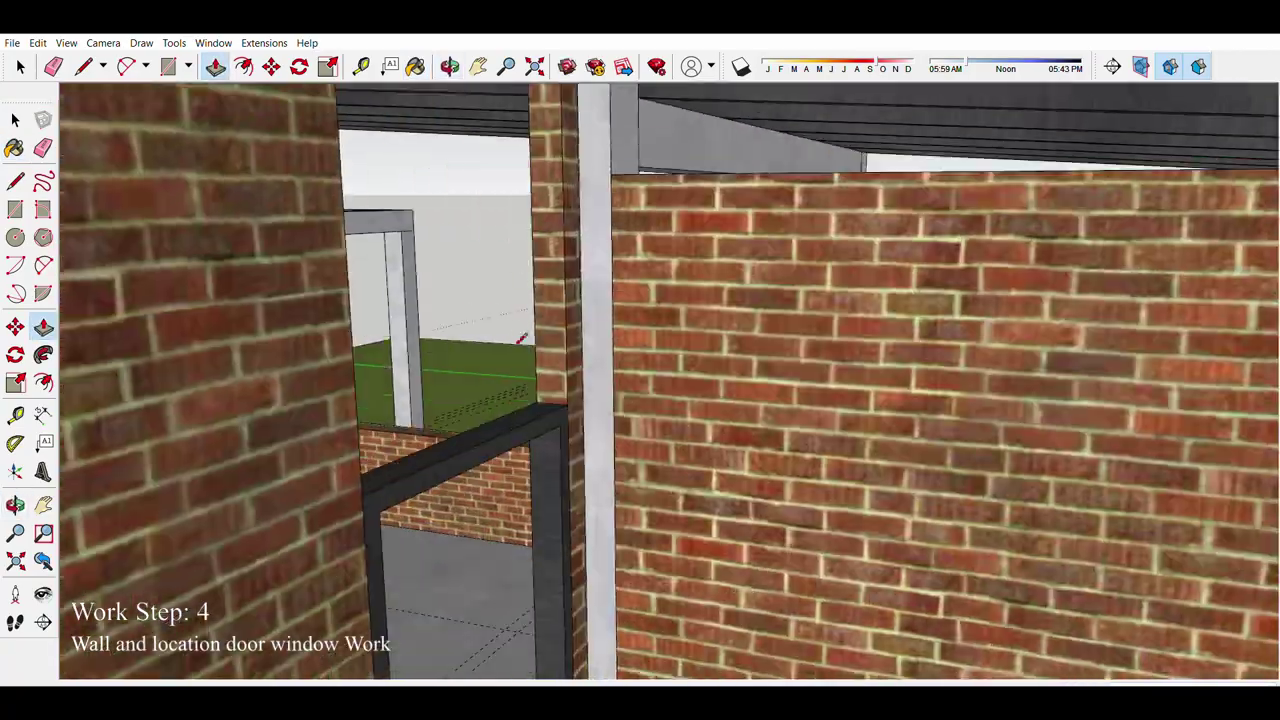
key(l)
key(space)
scroll(557, 200, down, 3)
scroll(557, 200, down, 3)
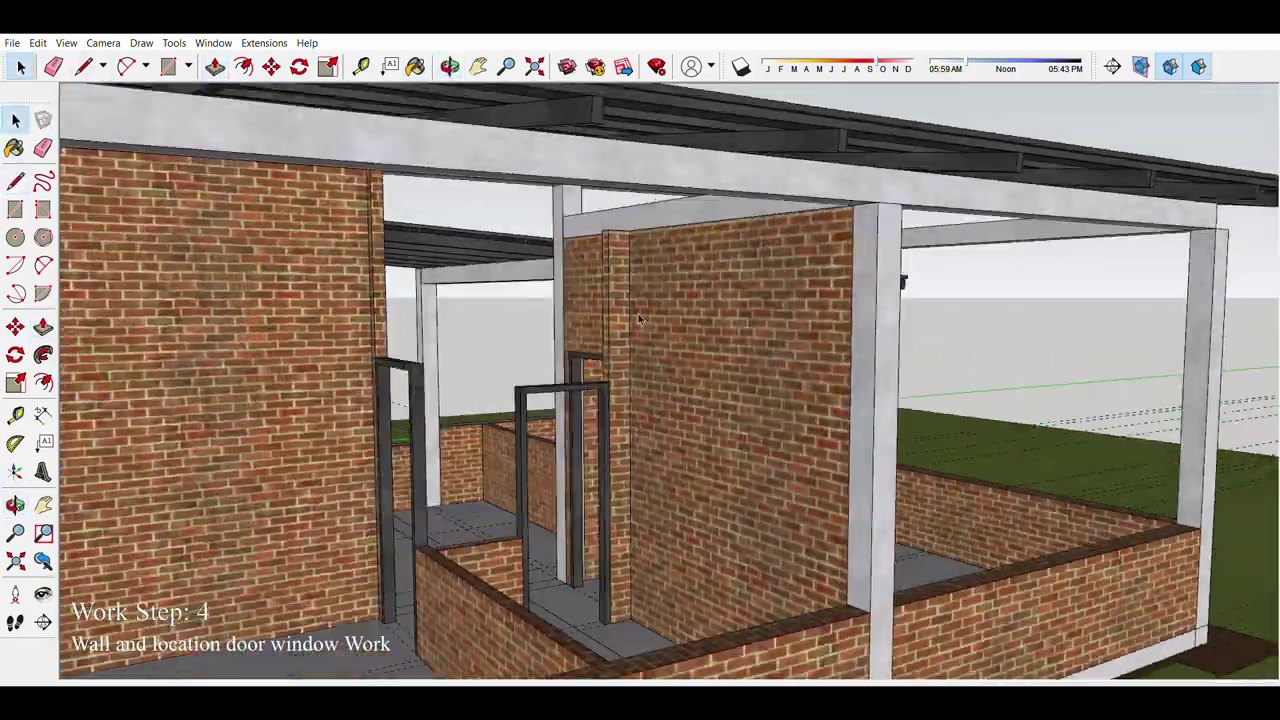
scroll(560, 400, down, 3)
scroll(566, 513, down, 2)
scroll(600, 370, up, 5)
mouse_move(566, 513)
middle_down()
mouse_move(600, 370)
mouse_move(580, 330)
mouse_move(519, 305)
mouse_move(680, 358)
middle_up()
scroll(603, 362, down, 2)
scroll(603, 362, down, 2)
scroll(603, 362, down, 1)
scroll(580, 330, down, 3)
scroll(560, 320, up, 3)
click(562, 348)
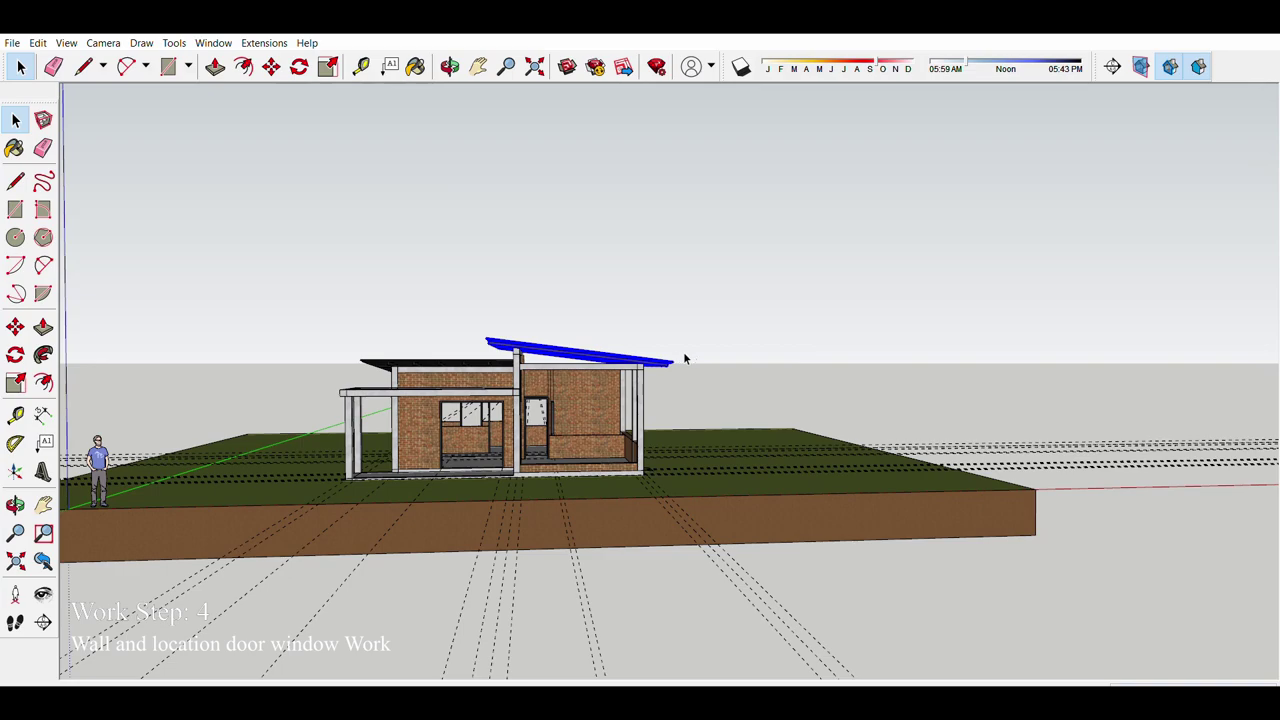
Step: Zoom and orbit to a close corner view of the house
scroll(539, 322, up, 5)
scroll(414, 251, down, 2)
scroll(300, 320, down, 1)
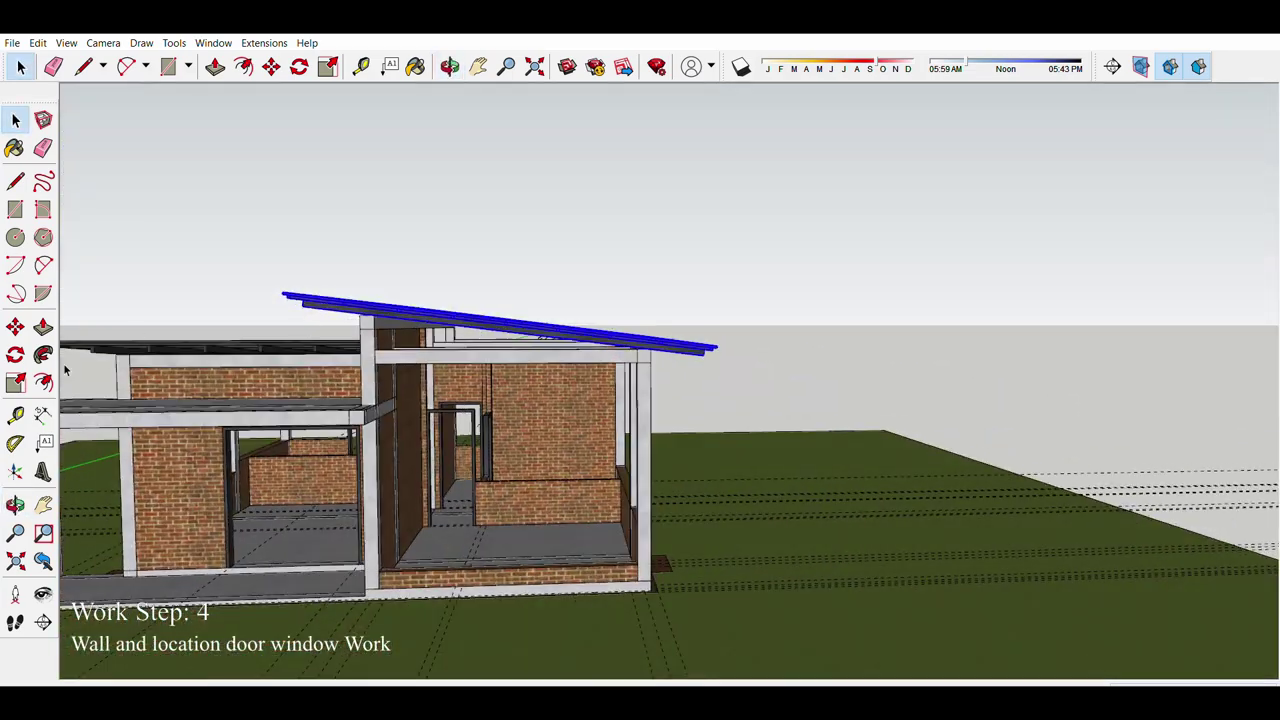
scroll(690, 360, down, 3)
scroll(500, 330, down, 3)
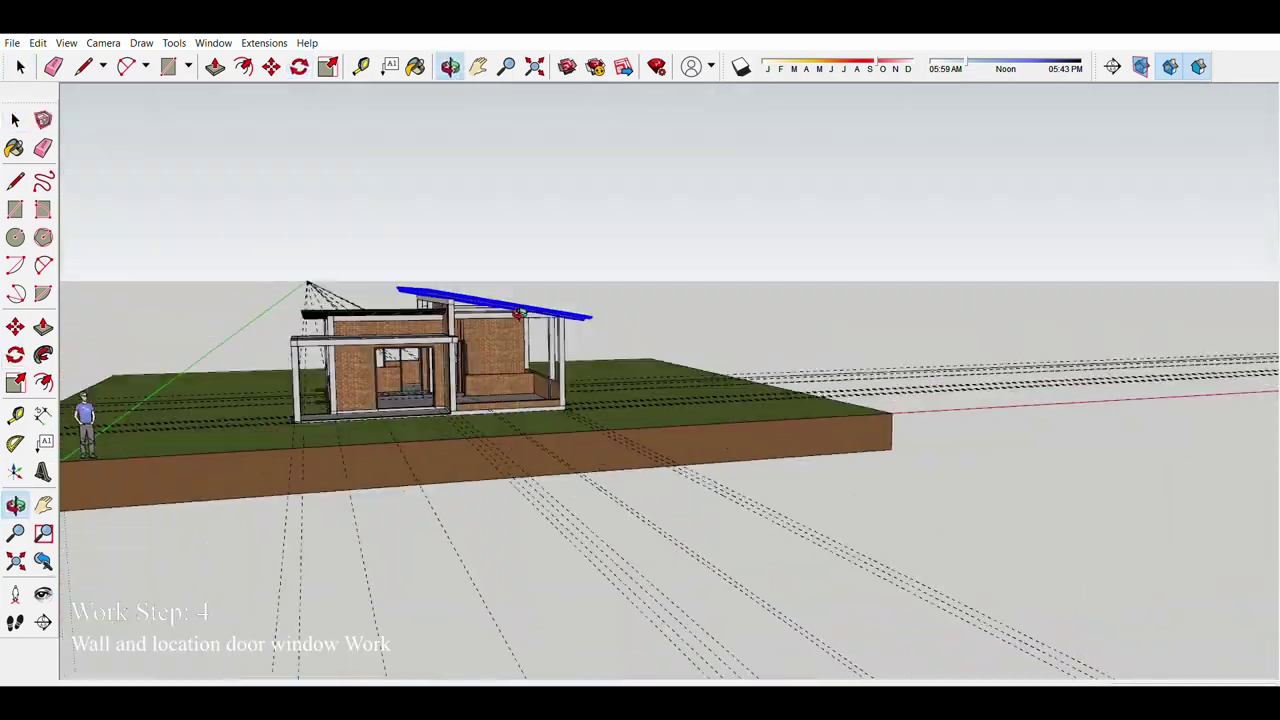
scroll(500, 330, up, 4)
middle_drag(500, 330, 474, 265)
scroll(474, 265, down, 5)
scroll(627, 343, up, 5)
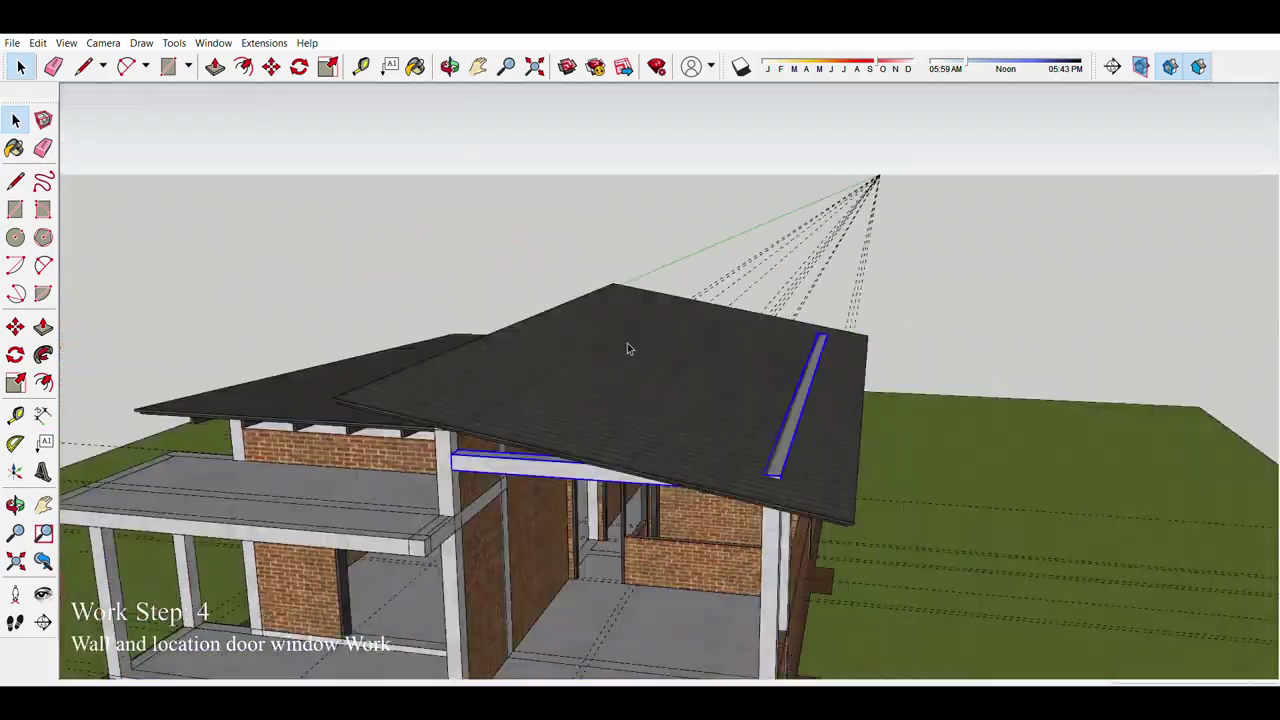
Step: With Move active, orbit to a low eye-level view of the roof corner
middle_drag(627, 343, 645, 343)
key(m)
scroll(645, 343, down, 5)
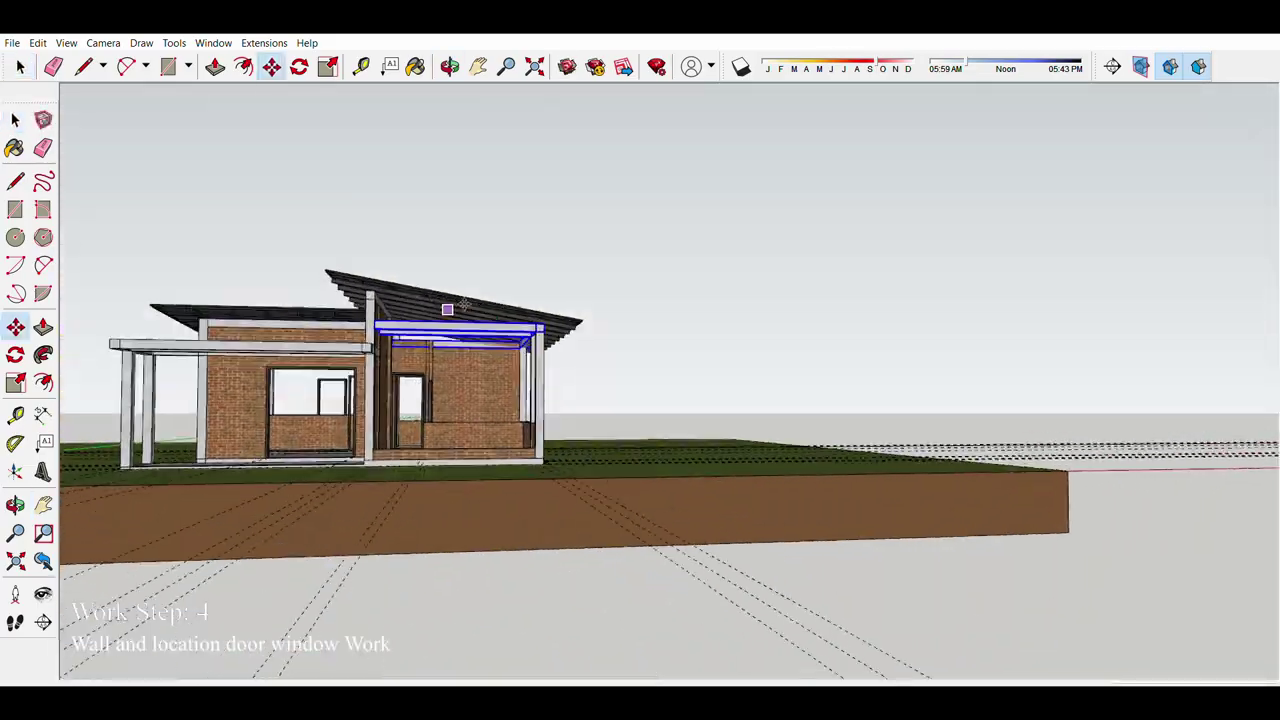
middle_drag(414, 300, 460, 388)
scroll(460, 388, up, 5)
scroll(460, 388, up, 4)
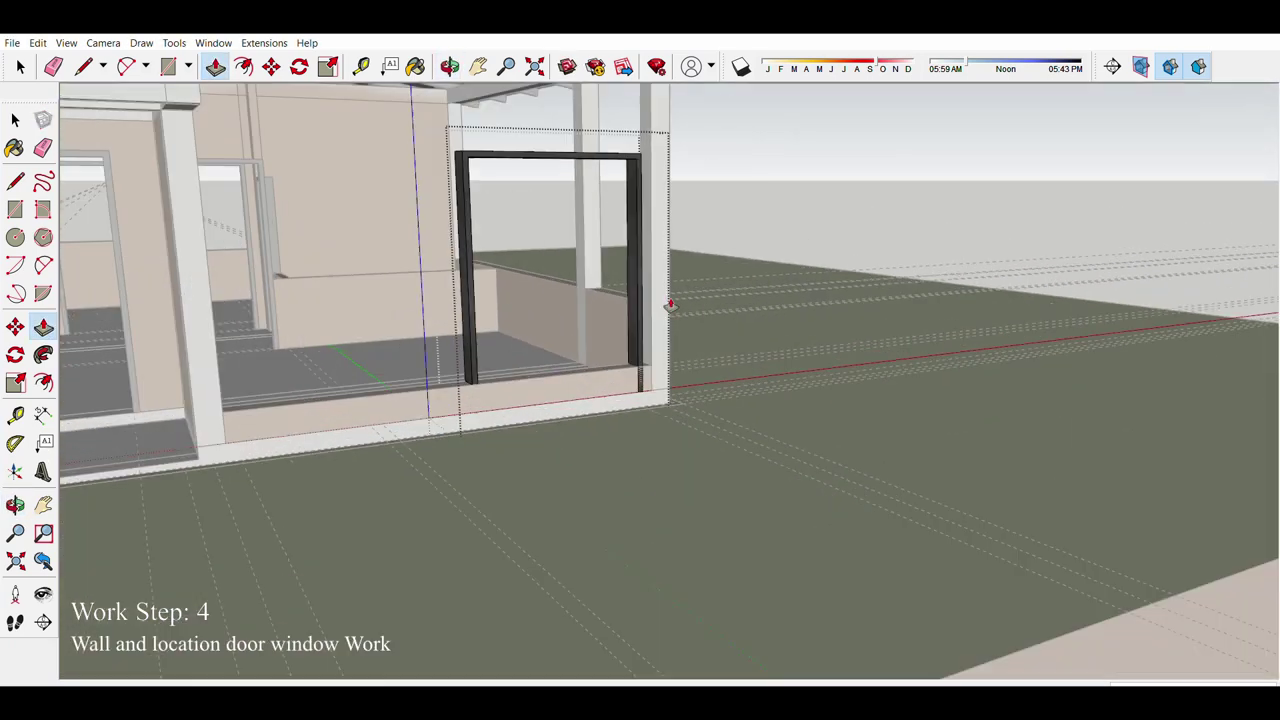
Step: Move the door frame into place at the wall base, then view the whole house
key(m)
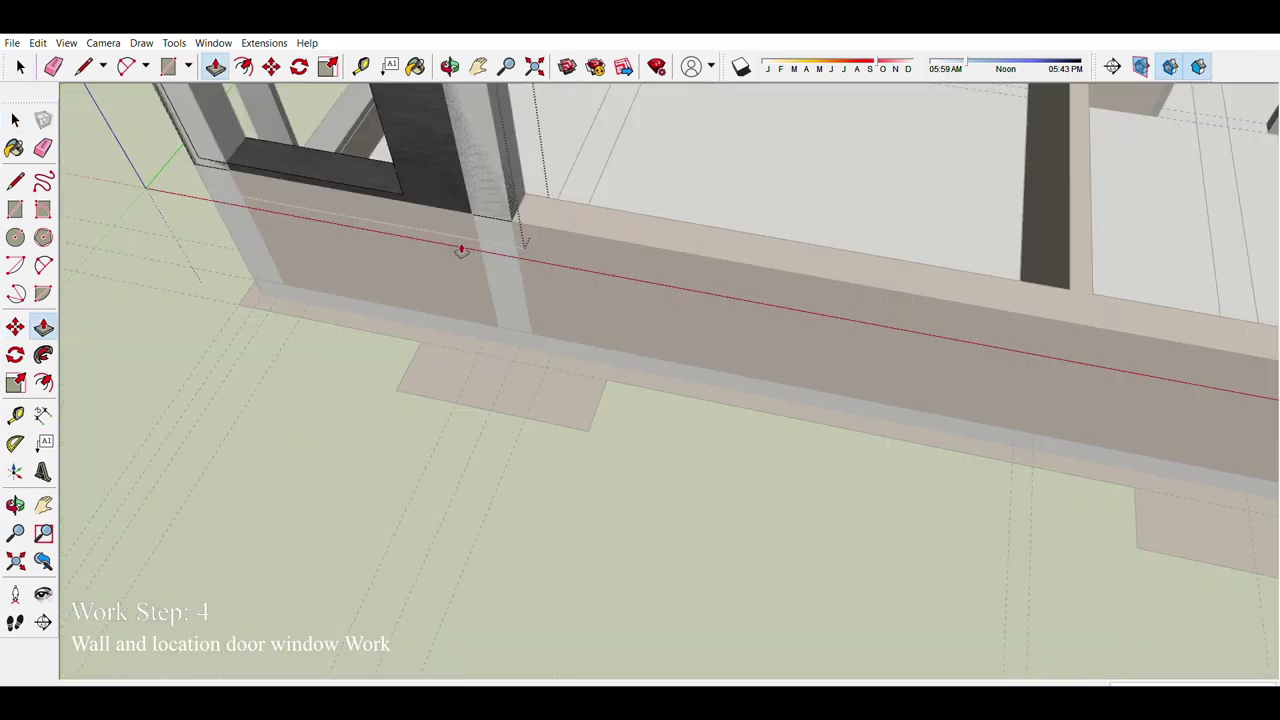
middle_drag(470, 230, 478, 275)
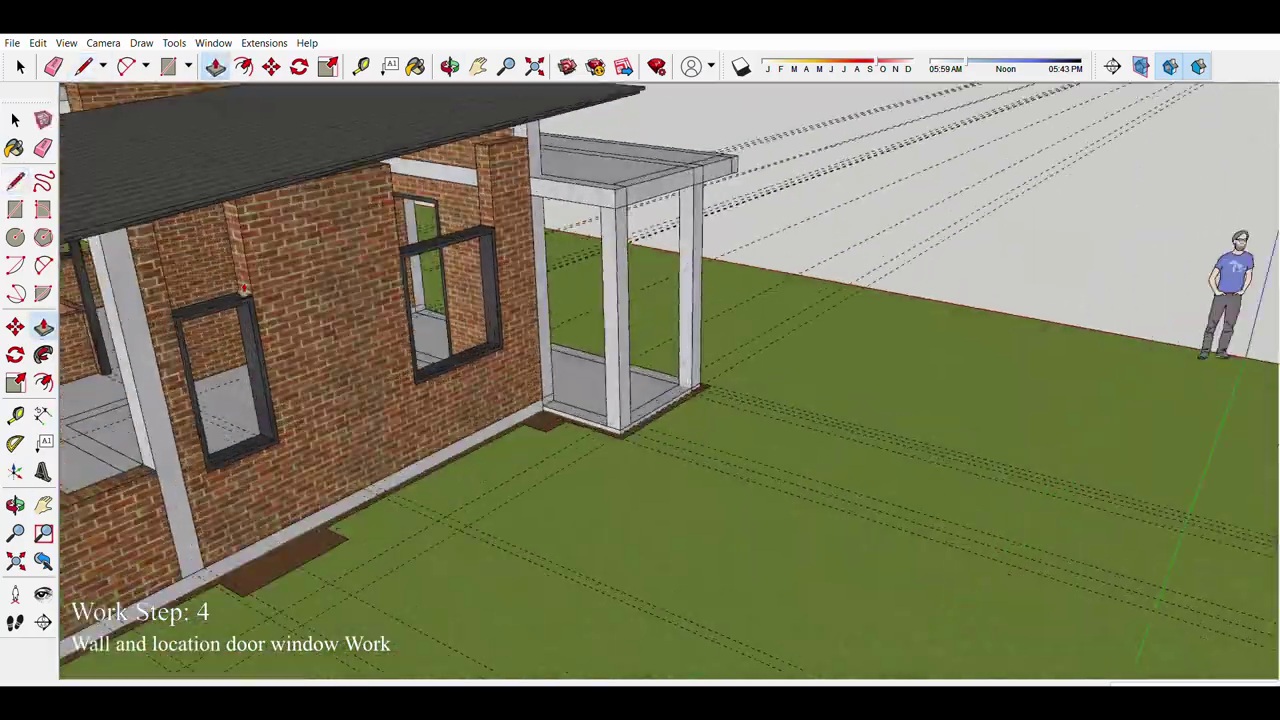
key(m)
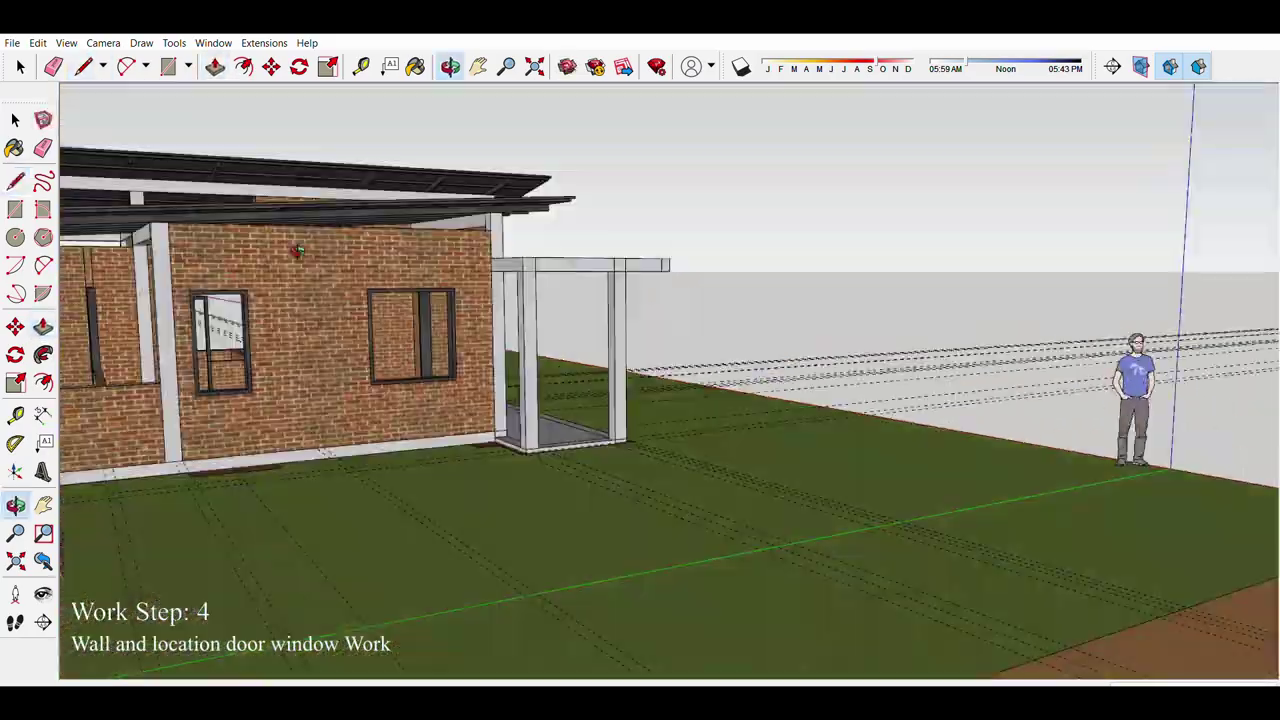
middle_drag(481, 268, 307, 408)
scroll(620, 384, up, 5)
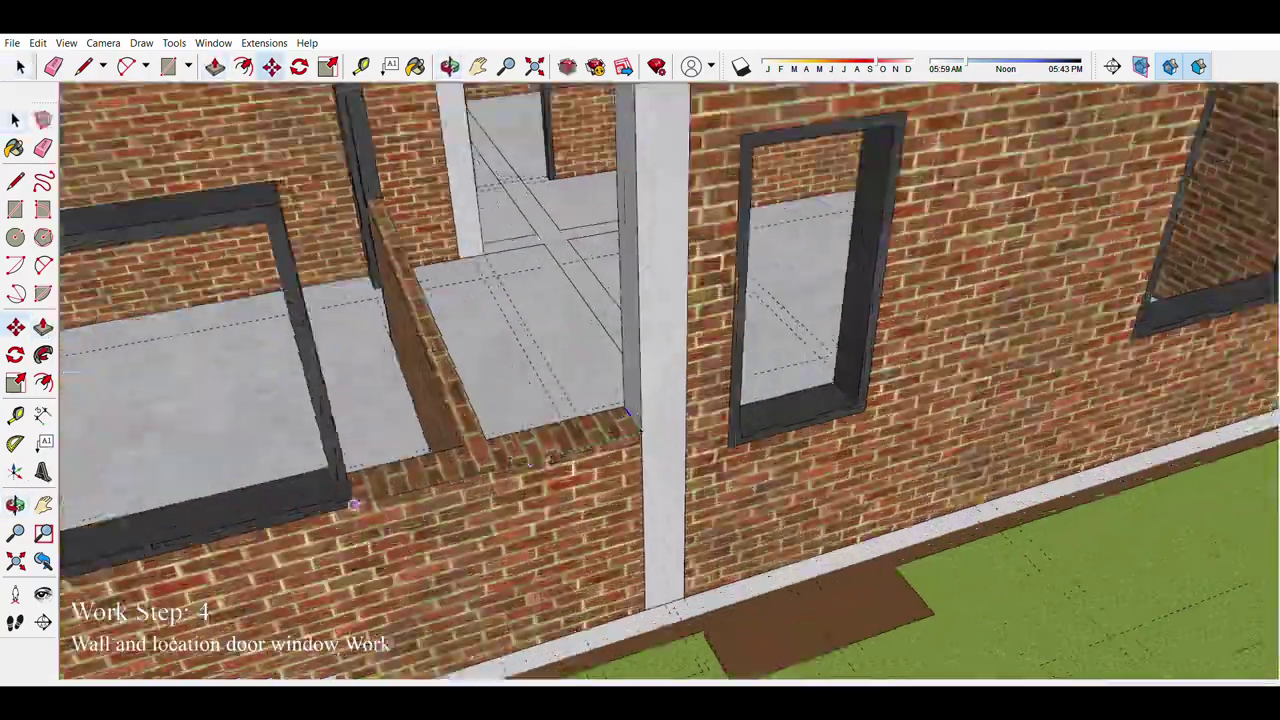
scroll(170, 248, down, 5)
scroll(170, 248, up, 2)
scroll(170, 248, down, 3)
scroll(409, 486, up, 5)
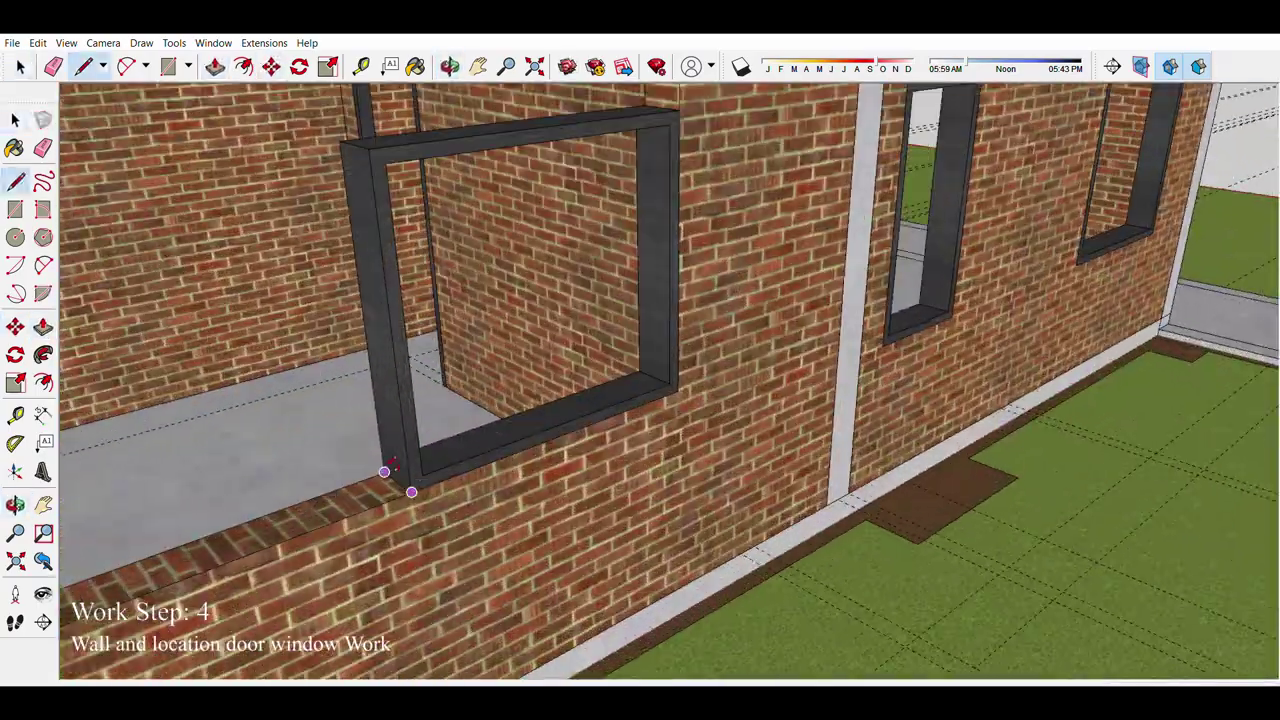
Step: Draw opening lines on the brick wall while orbiting between the side wall and porch
key(l)
scroll(409, 486, down, 4)
scroll(583, 296, up, 4)
scroll(596, 290, down, 5)
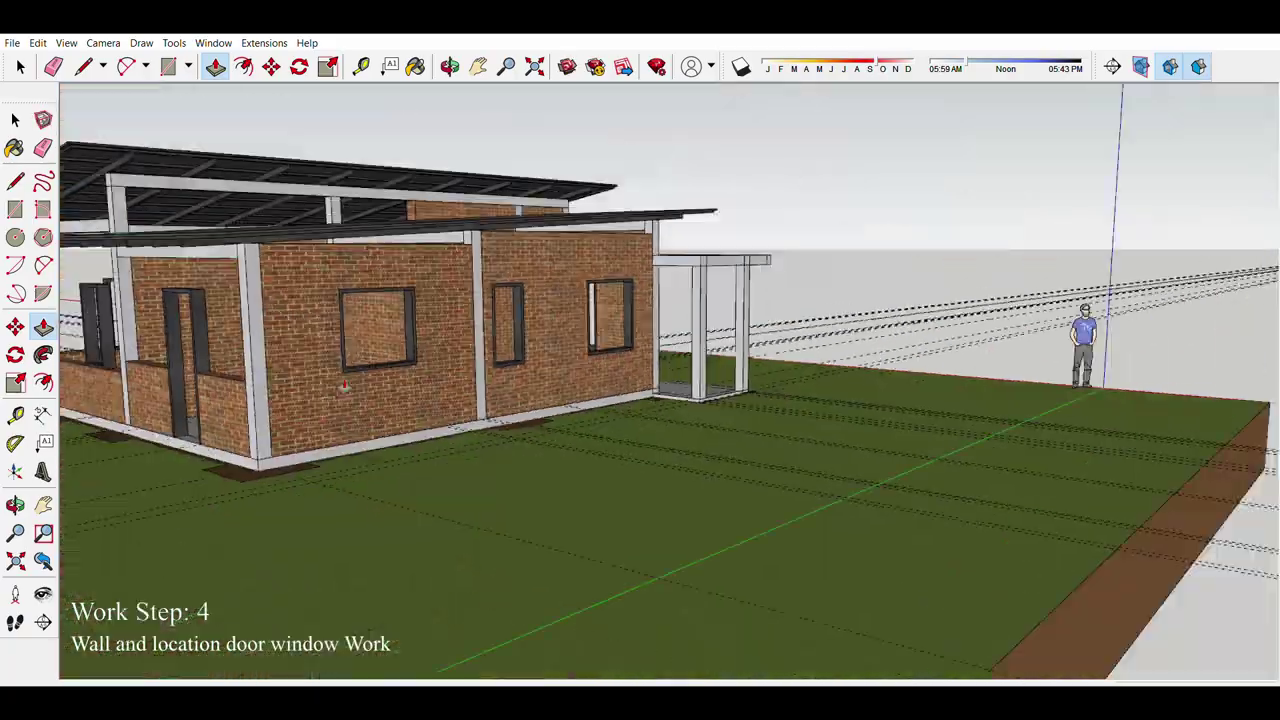
scroll(283, 298, up, 4)
scroll(283, 298, up, 2)
scroll(283, 298, up, 2)
scroll(283, 298, down, 5)
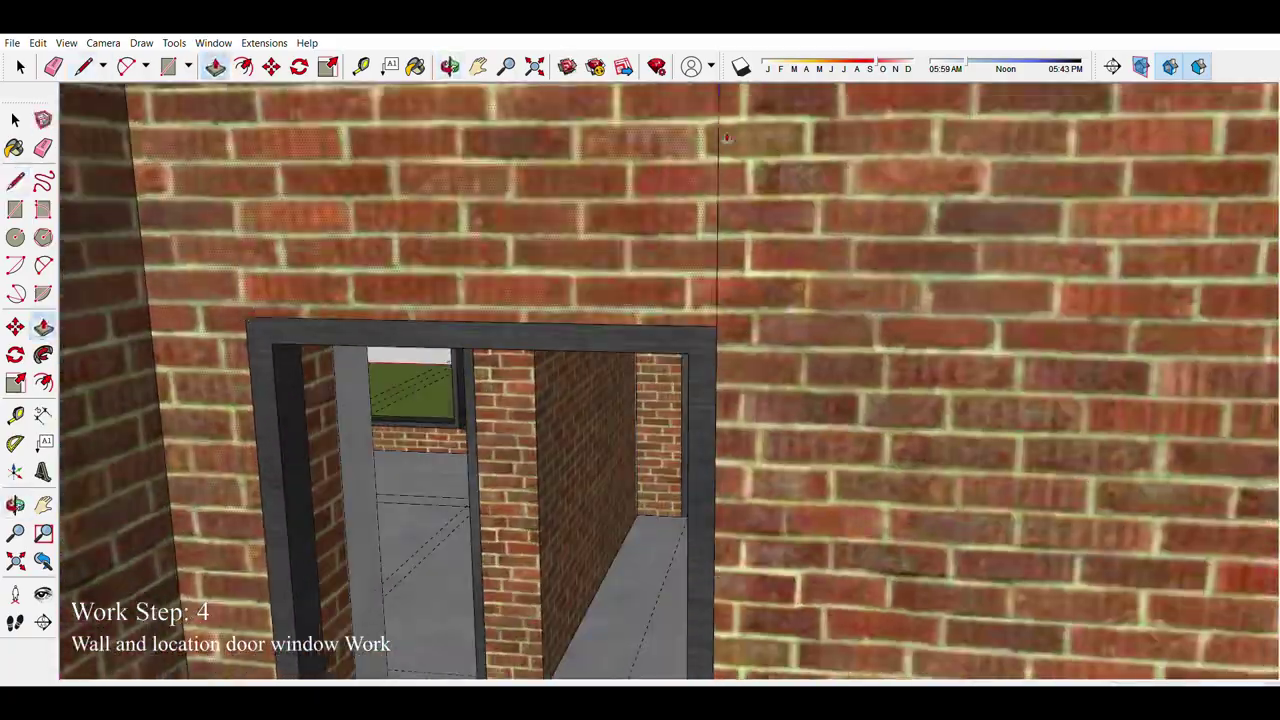
scroll(283, 298, down, 3)
mouse_move(283, 298)
middle_down()
mouse_move(595, 319)
mouse_move(500, 300)
mouse_move(420, 260)
middle_up()
scroll(420, 260, down, 3)
scroll(336, 217, up, 5)
mouse_move(336, 217)
middle_down()
mouse_move(835, 175)
mouse_move(565, 240)
middle_up()
scroll(820, 178, up, 3)
scroll(840, 180, down, 3)
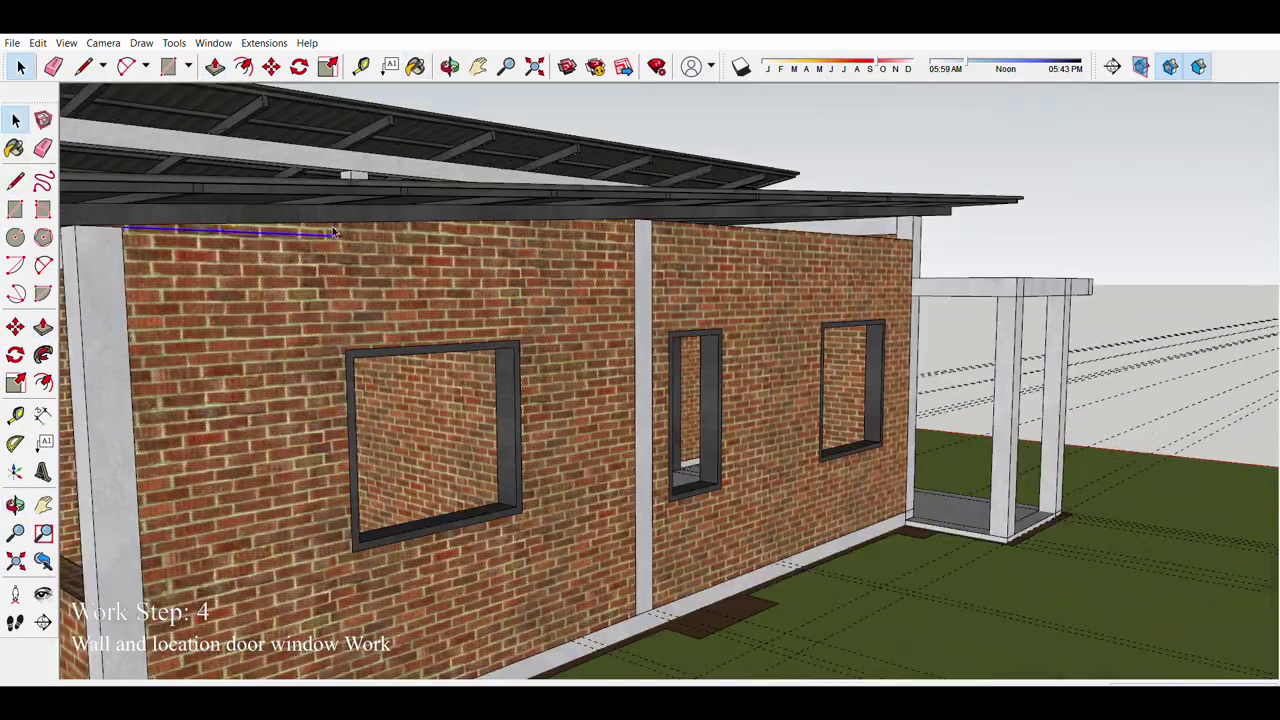
scroll(335, 232, down, 5)
mouse_move(335, 232)
middle_down()
mouse_move(480, 240)
mouse_move(130, 112)
mouse_move(400, 275)
middle_up()
scroll(480, 240, up, 3)
Step: Trace and push through an opening in the side brick wall
key(l)
scroll(569, 256, up, 2)
scroll(569, 256, down, 3)
scroll(120, 114, up, 5)
key(p)
key(space)
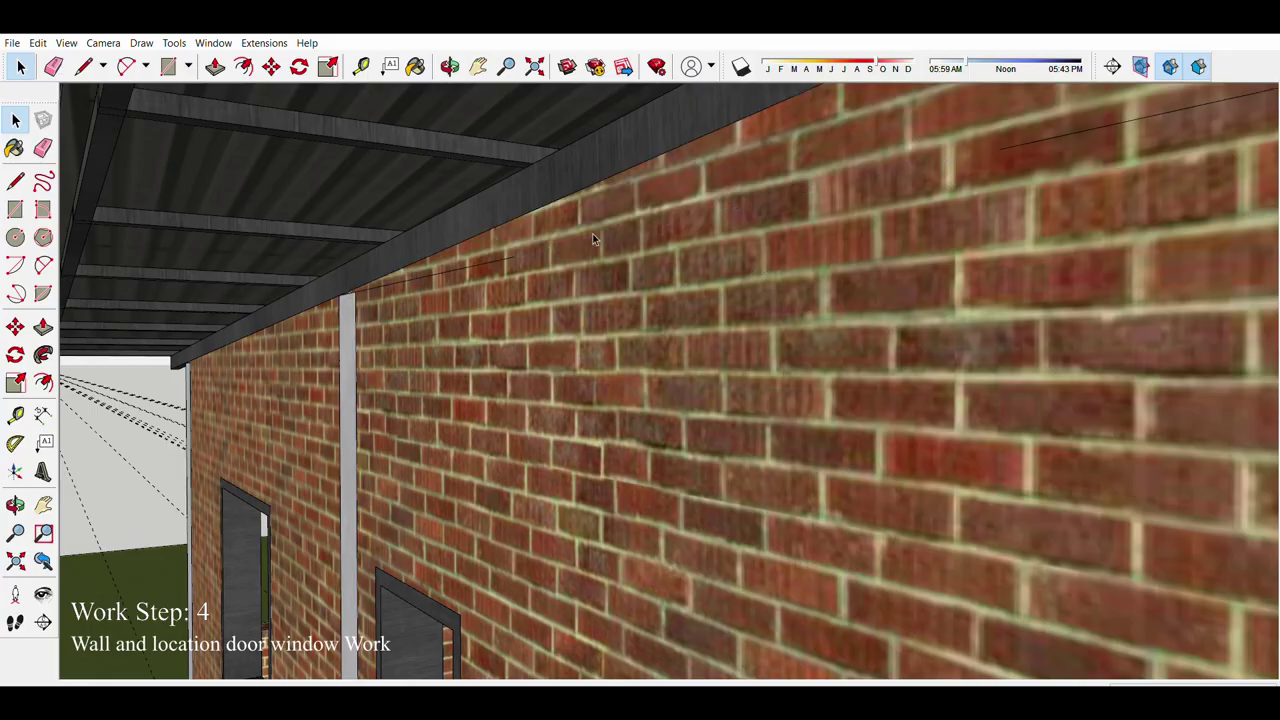
scroll(592, 238, down, 3)
scroll(593, 256, up, 3)
mouse_move(593, 256)
middle_down()
mouse_move(250, 316)
mouse_move(620, 406)
middle_up()
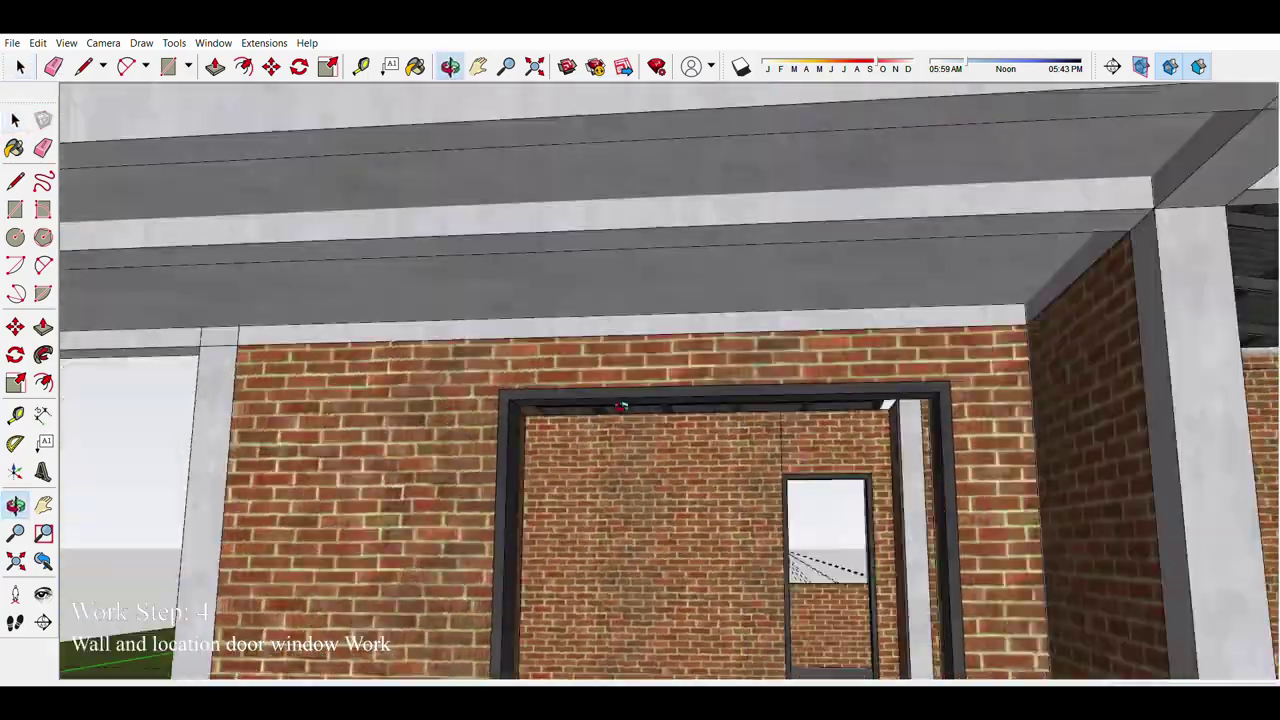
scroll(620, 406, down, 5)
scroll(400, 440, up, 4)
scroll(369, 456, up, 2)
Step: Fit the frame at the doorway's top corner and cut its matching wall opening
key(p)
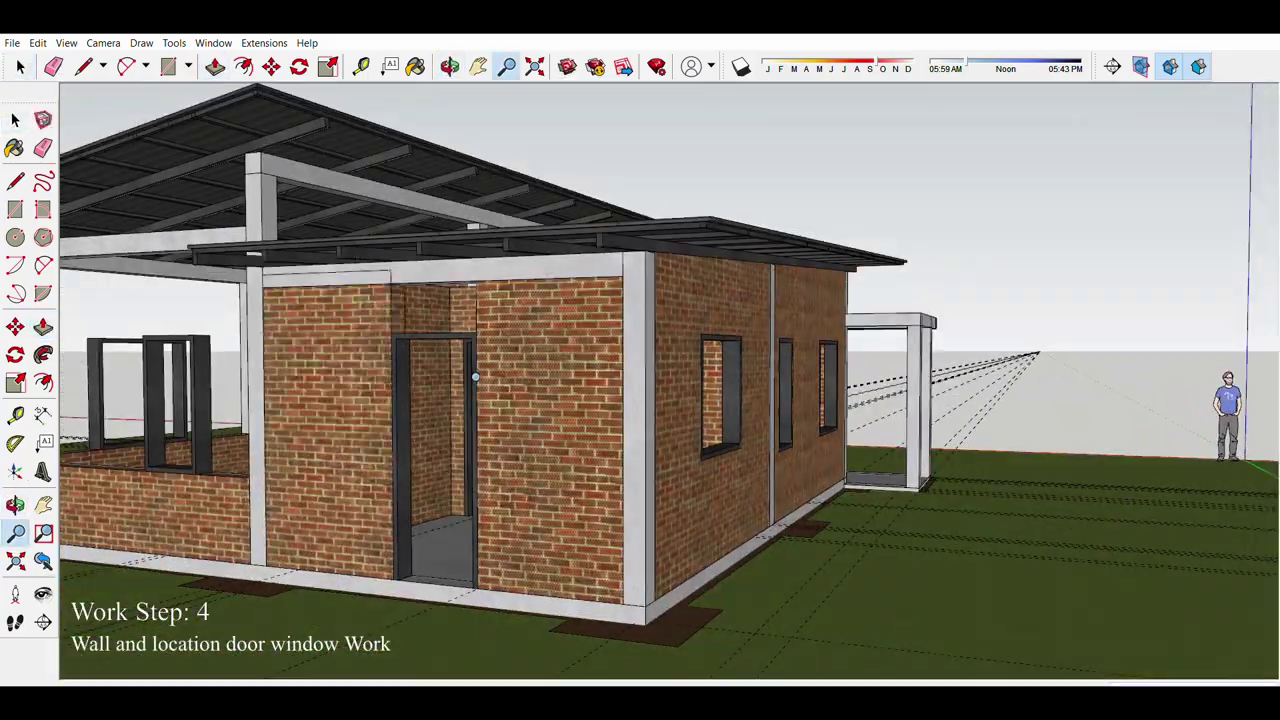
scroll(475, 377, up, 3)
key(m)
middle_drag(588, 258, 450, 330)
scroll(355, 374, up, 4)
key(l)
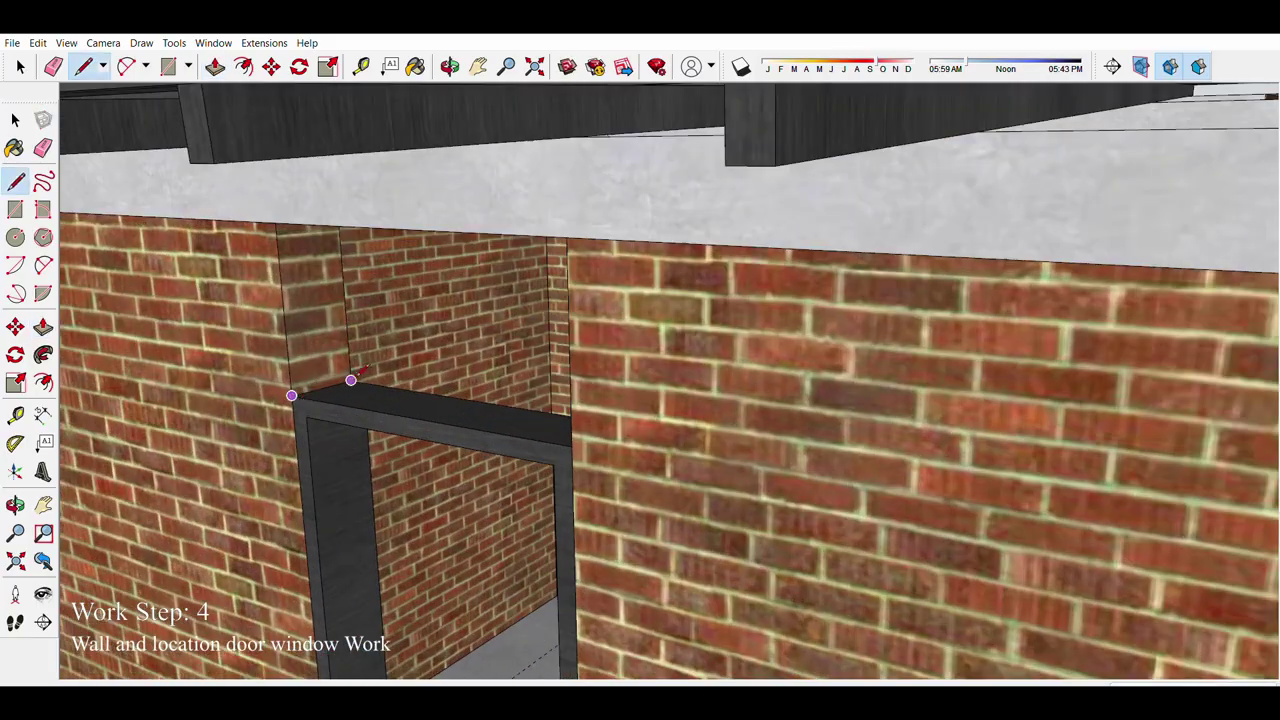
key(space)
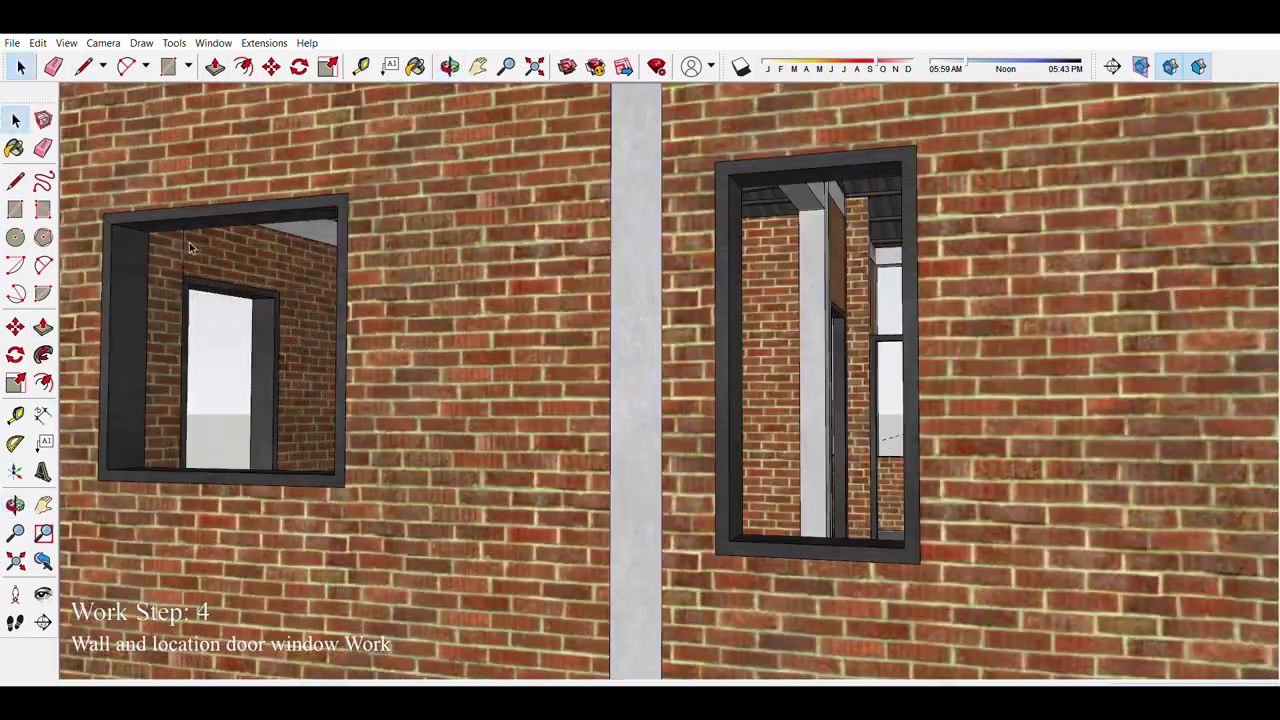
scroll(630, 270, down, 5)
scroll(630, 270, up, 5)
scroll(630, 270, up, 3)
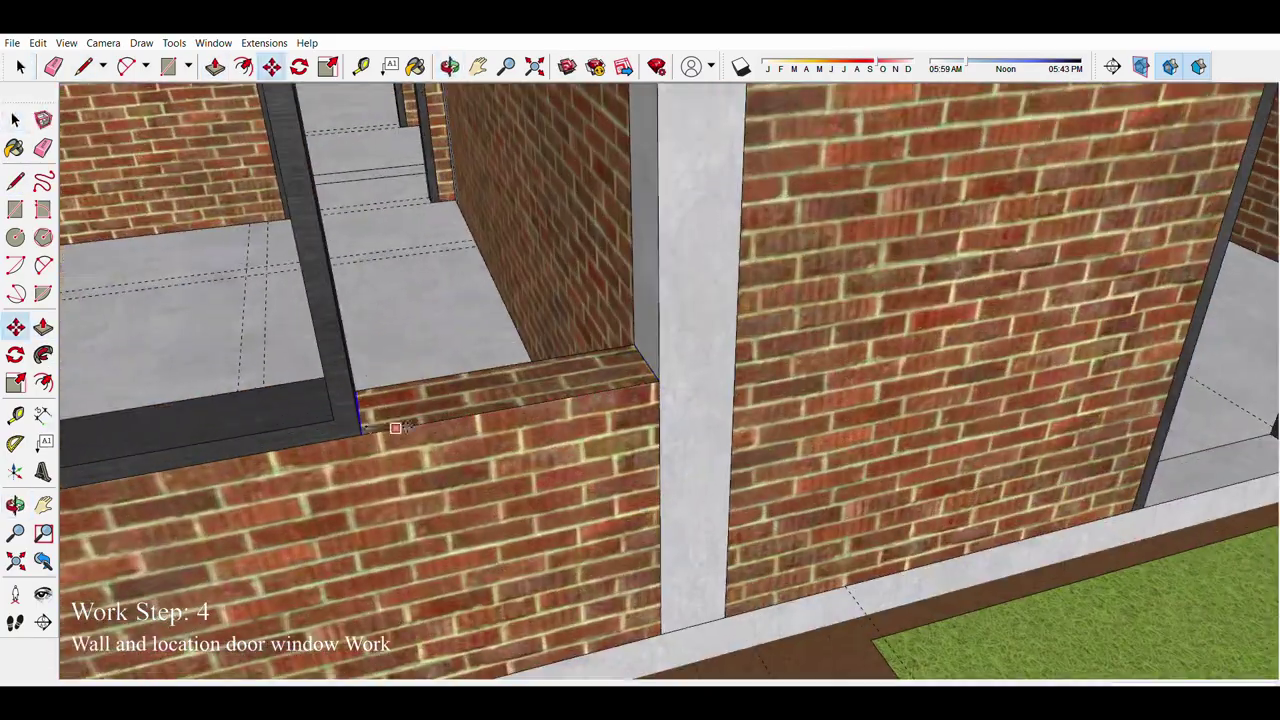
scroll(455, 188, down, 8)
key(p)
key(l)
scroll(460, 187, up, 6)
mouse_move(414, 377)
middle_down()
mouse_move(467, 234)
mouse_move(552, 188)
middle_up()
scroll(467, 234, up, 3)
scroll(467, 234, down, 5)
scroll(467, 234, down, 4)
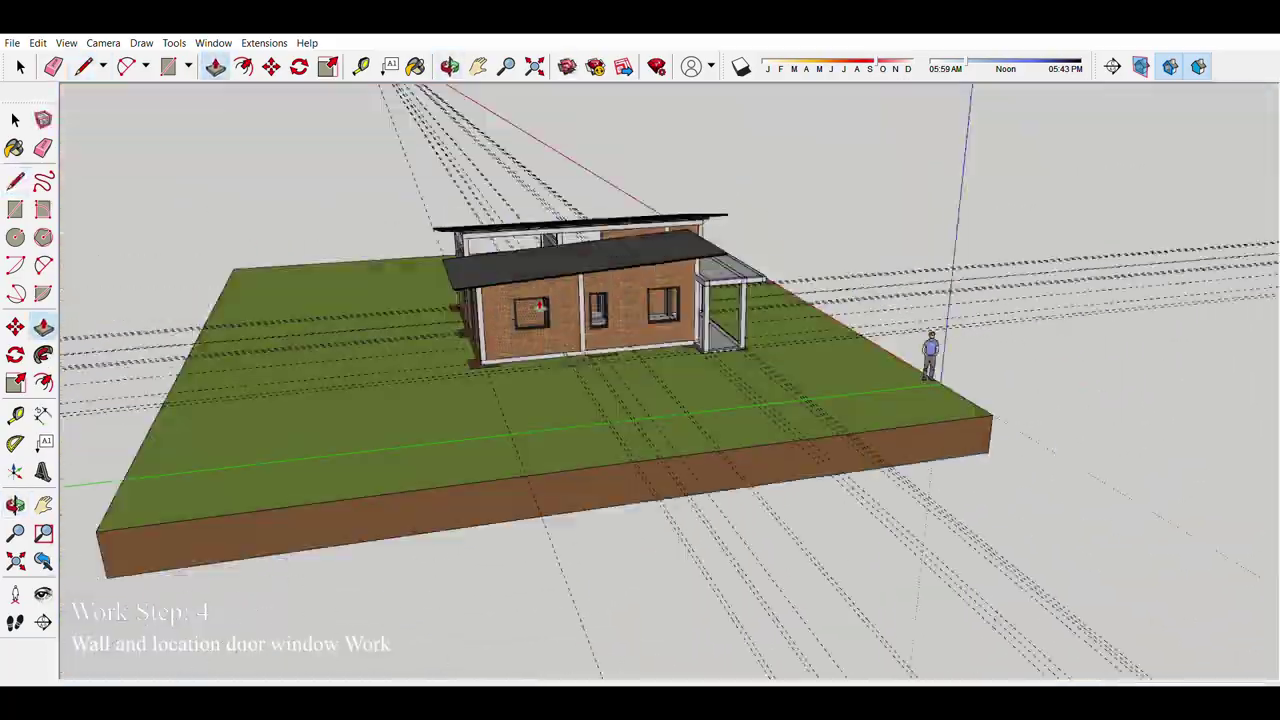
Step: Orbit inside the house to bring the steel beam's end face into view
scroll(552, 188, up, 8)
scroll(552, 188, down, 5)
scroll(390, 207, down, 4)
key(p)
mouse_move(390, 207)
middle_down()
mouse_move(614, 192)
mouse_move(478, 247)
middle_up()
scroll(390, 207, up, 8)
scroll(390, 207, down, 5)
key(space)
scroll(390, 207, up, 4)
scroll(614, 192, up, 4)
scroll(614, 192, down, 4)
key(p)
scroll(478, 247, up, 4)
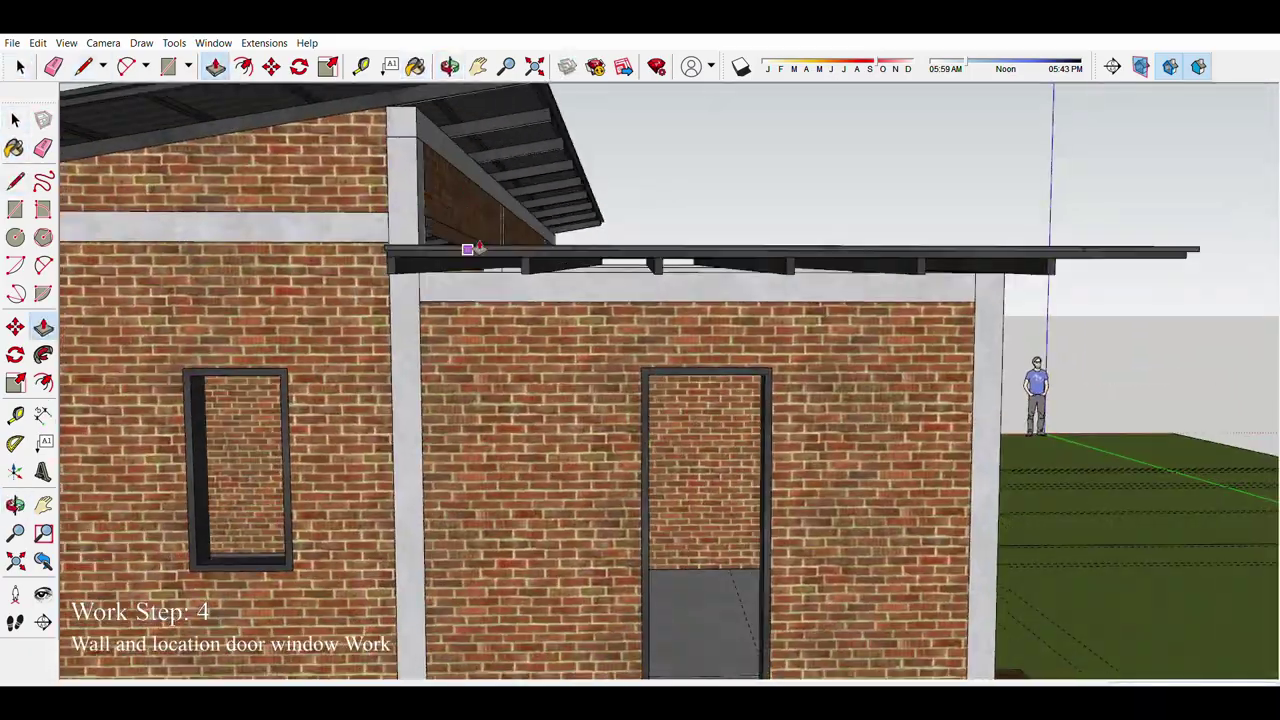
scroll(474, 298, down, 5)
scroll(474, 298, up, 5)
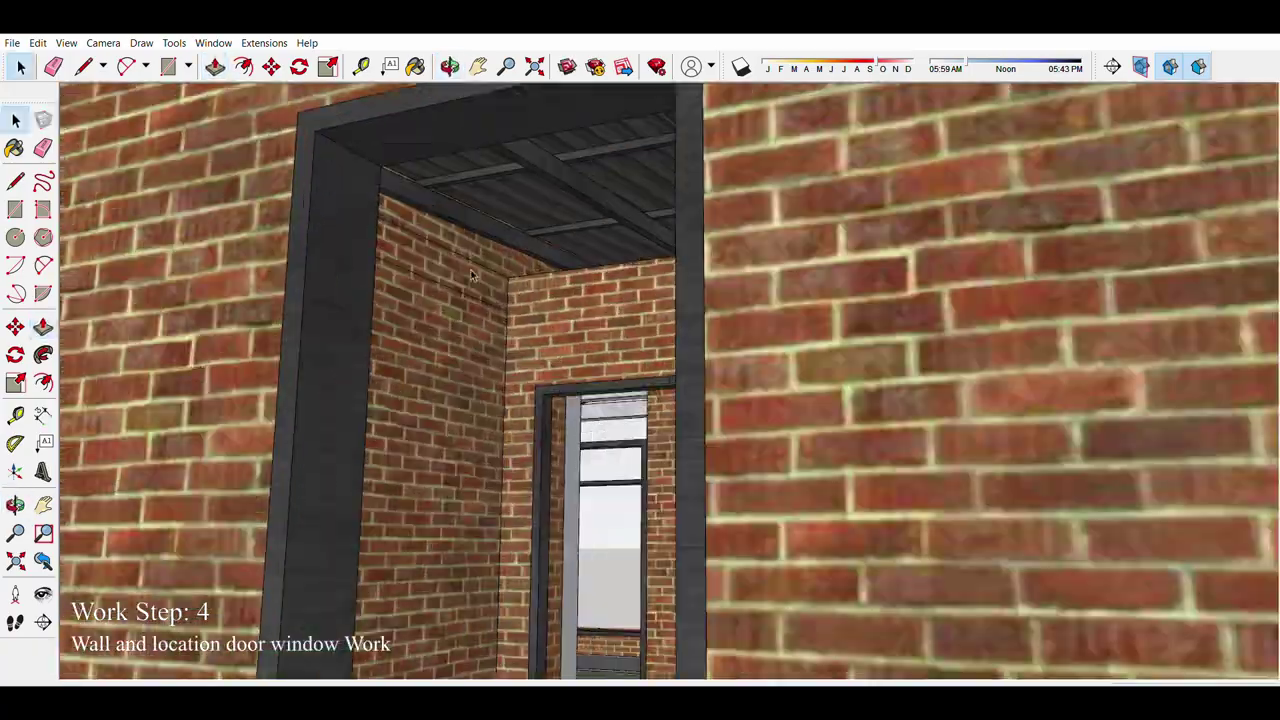
scroll(474, 298, down, 5)
middle_drag(474, 298, 538, 398)
scroll(538, 398, up, 4)
scroll(708, 480, up, 3)
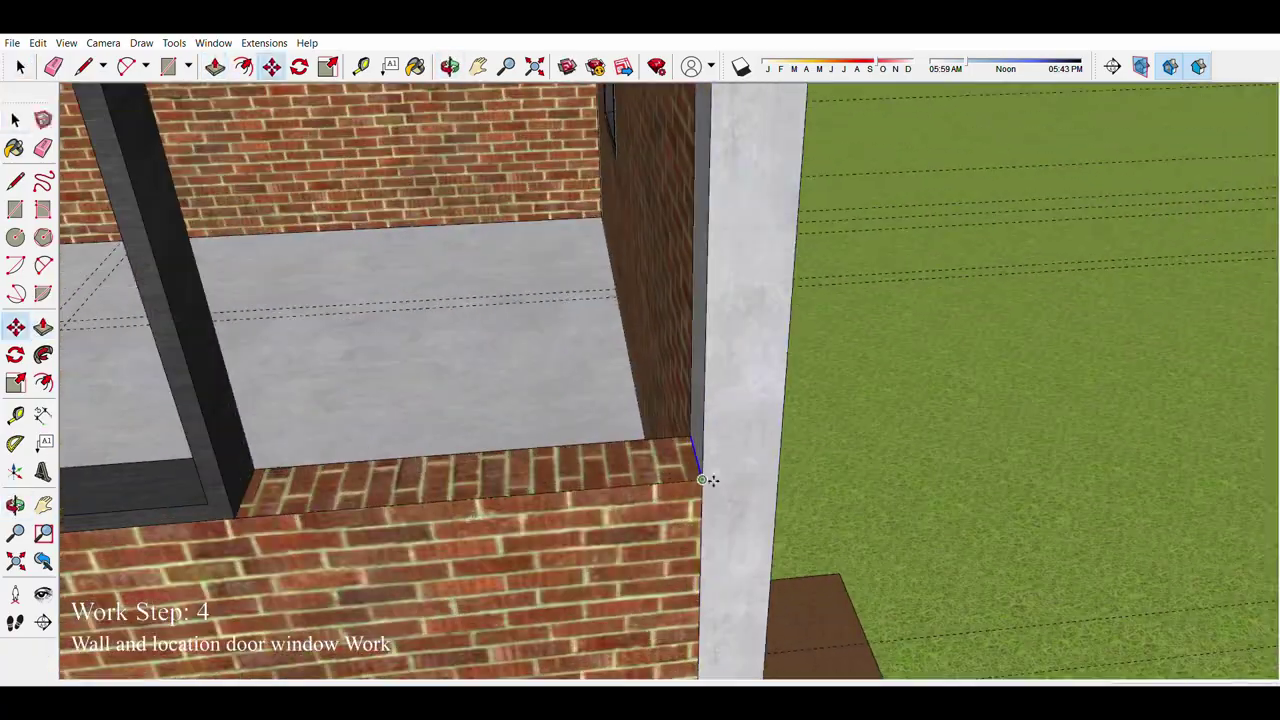
scroll(708, 480, down, 2)
key(p)
scroll(290, 97, up, 3)
scroll(290, 97, up, 2)
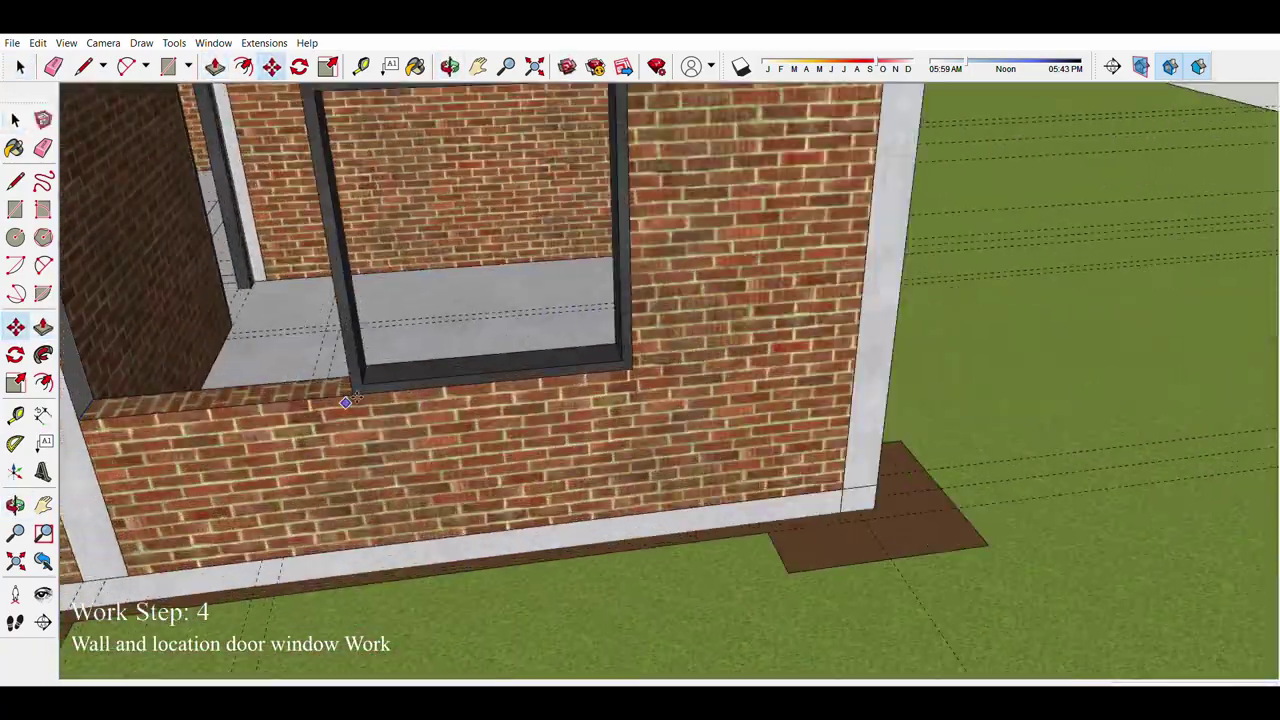
scroll(545, 258, down, 4)
scroll(545, 258, up, 4)
middle_drag(545, 258, 505, 372)
key(space)
scroll(545, 258, up, 2)
scroll(545, 258, down, 3)
scroll(545, 258, down, 3)
scroll(505, 372, up, 3)
scroll(439, 267, up, 3)
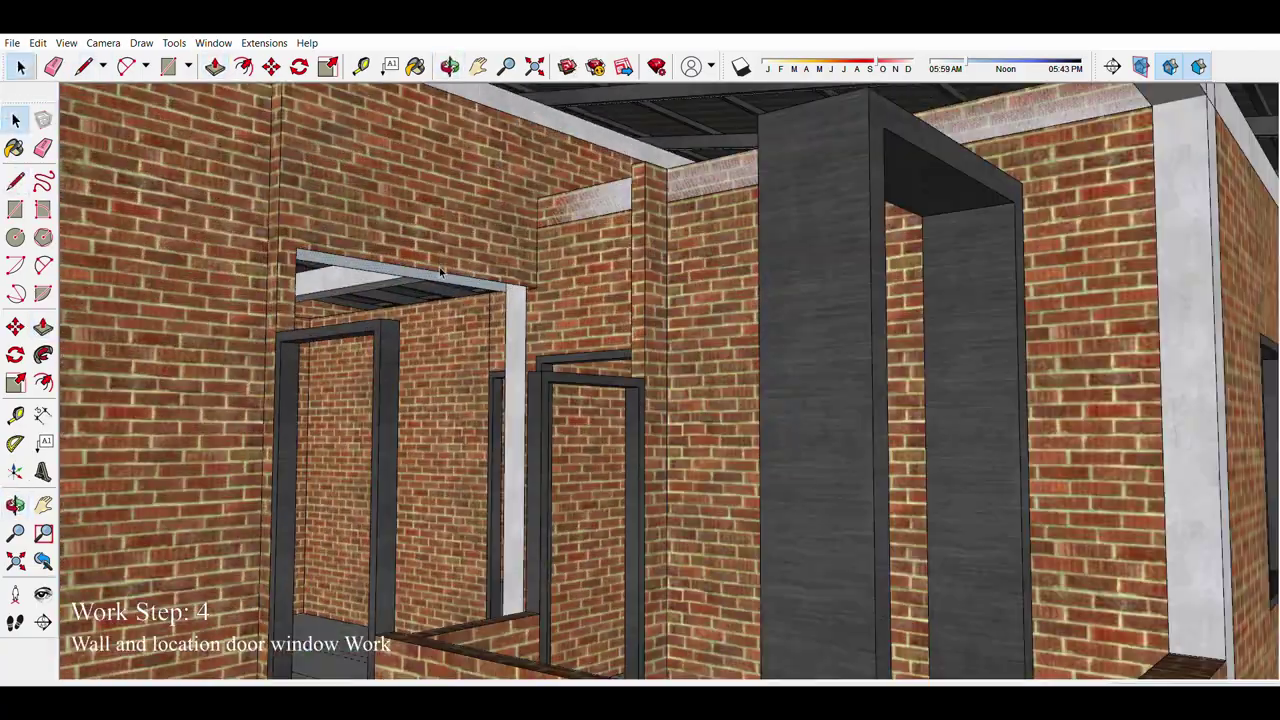
Step: Pull the steel beam's end back so it stops at the concrete column
key(l)
scroll(578, 263, up, 1)
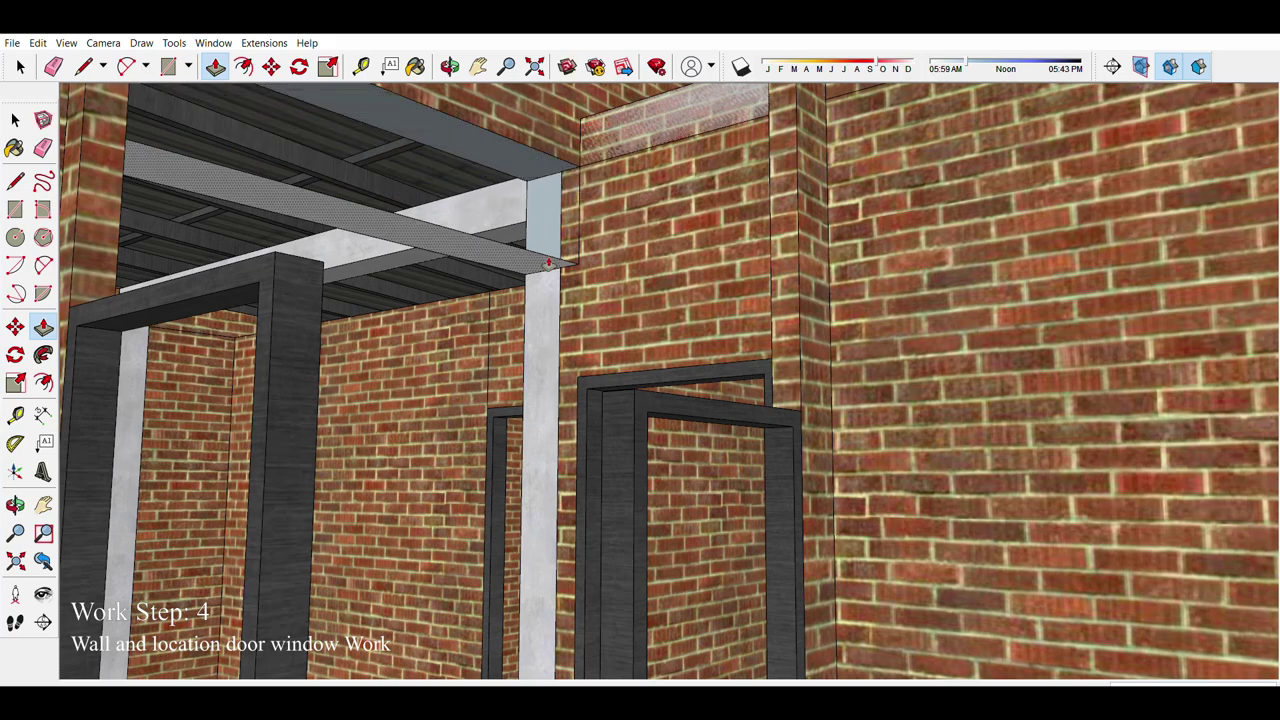
key(ctrl+z)
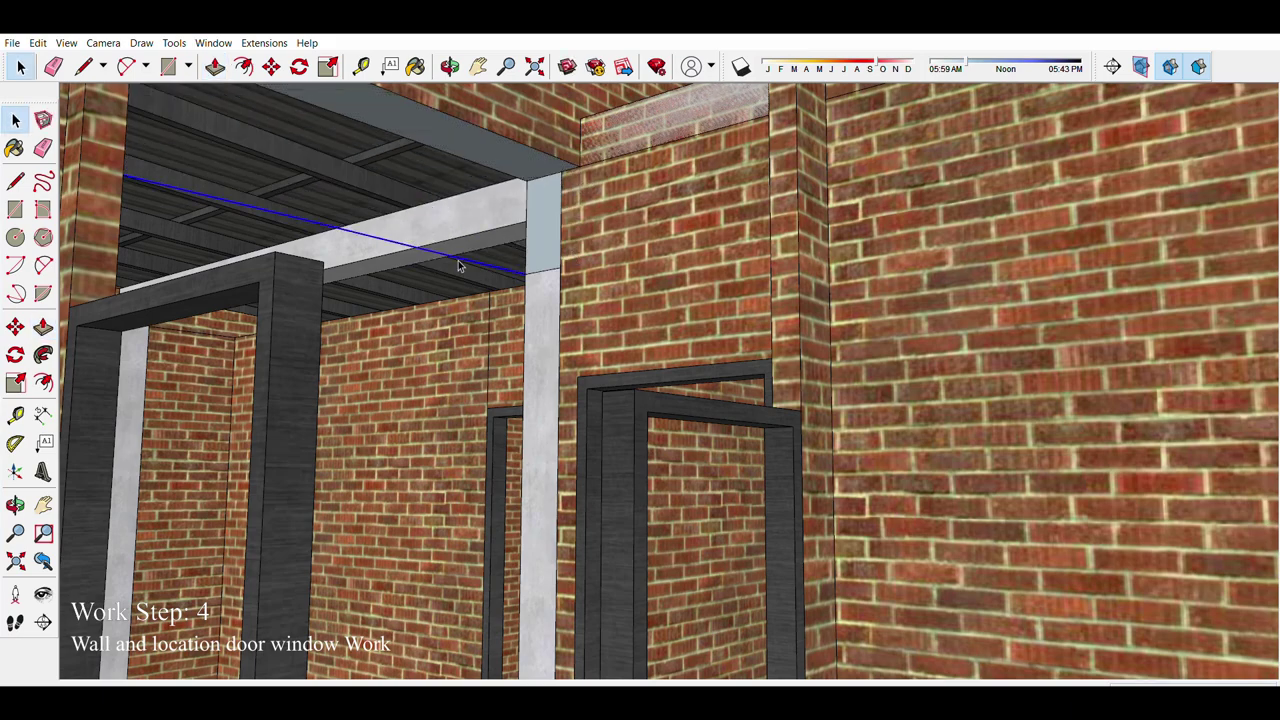
scroll(560, 253, down, 2)
scroll(443, 243, down, 3)
scroll(443, 243, down, 5)
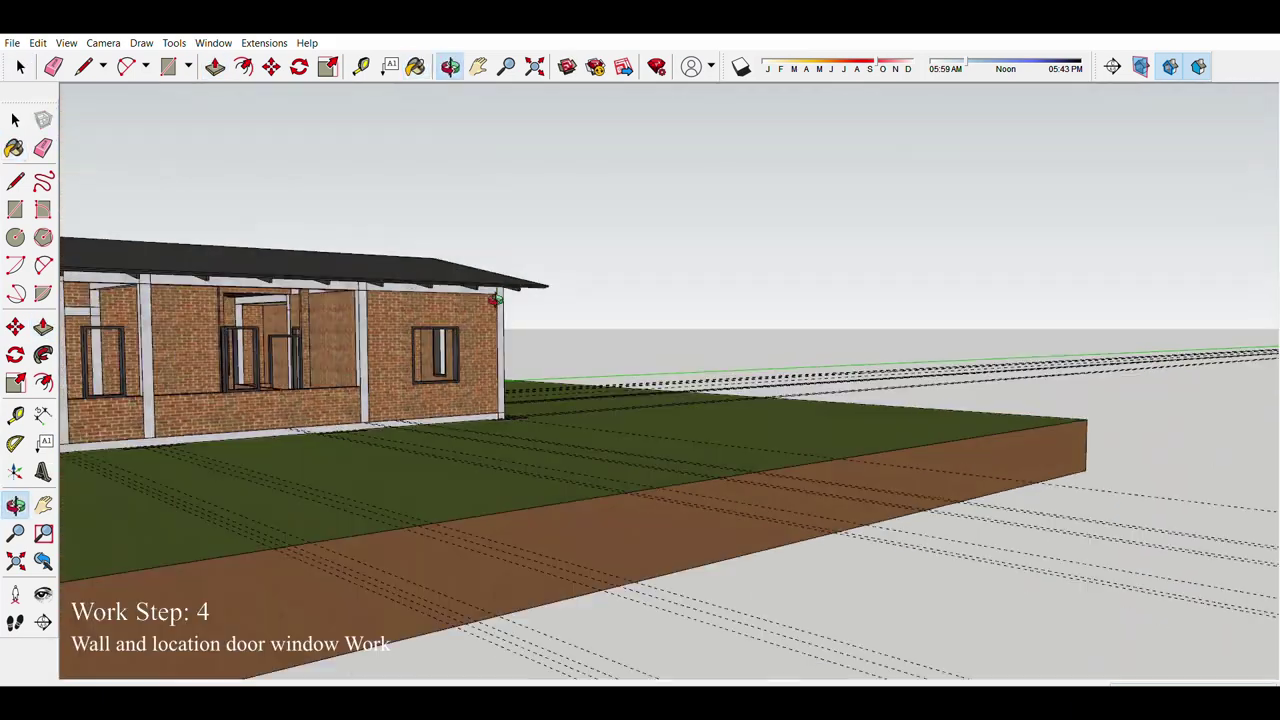
key(space)
mouse_move(443, 243)
middle_down()
mouse_move(490, 390)
mouse_move(420, 428)
mouse_move(586, 263)
middle_up()
key(l)
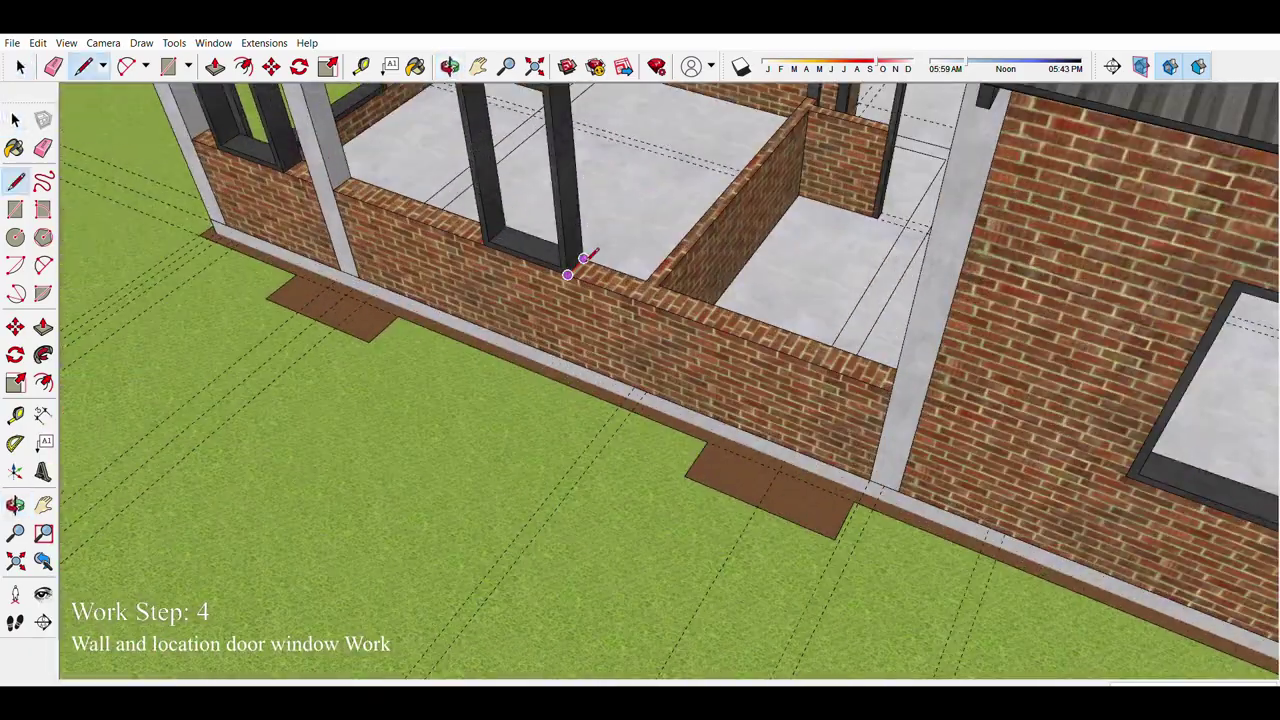
key(p)
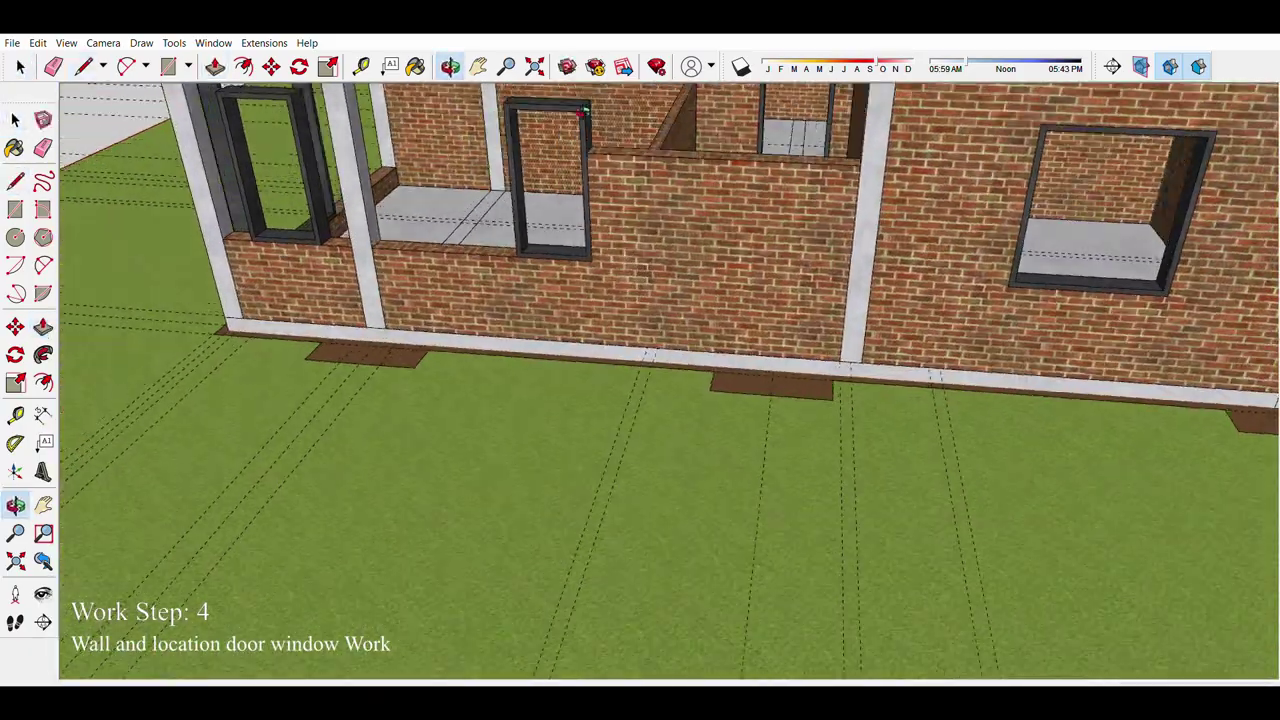
mouse_move(493, 106)
middle_down()
mouse_move(566, 286)
mouse_move(455, 138)
middle_up()
scroll(566, 286, down, 5)
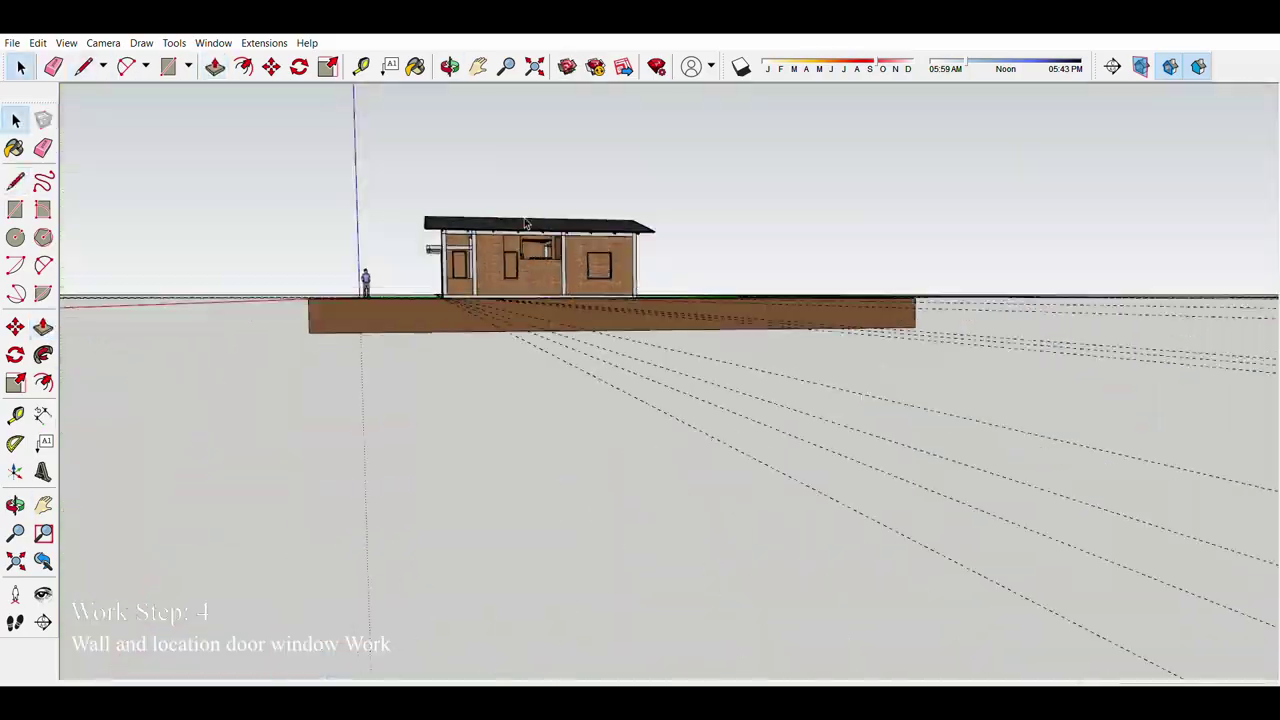
scroll(463, 133, up, 5)
Step: Rotate the window frame 90° so it lies horizontally
key(q)
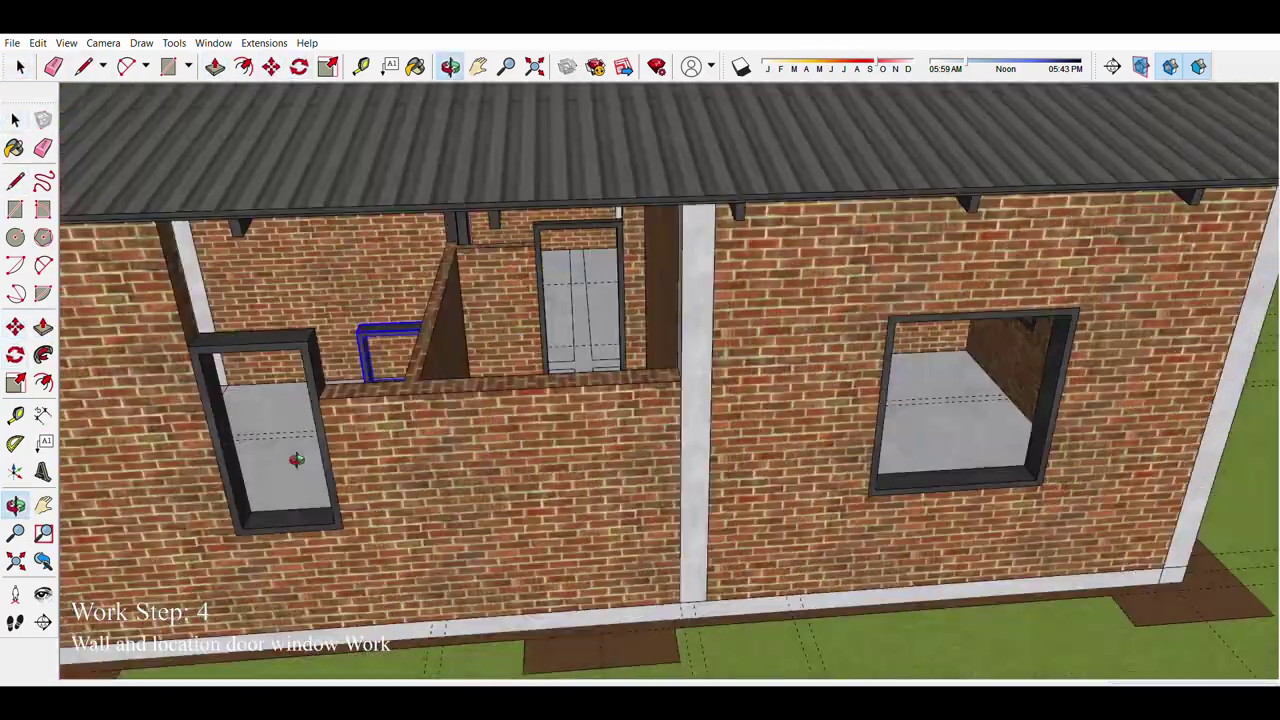
mouse_move(518, 409)
middle_down()
mouse_move(541, 291)
mouse_move(434, 343)
mouse_move(663, 357)
middle_up()
key(p)
scroll(511, 373, up, 2)
scroll(511, 373, down, 2)
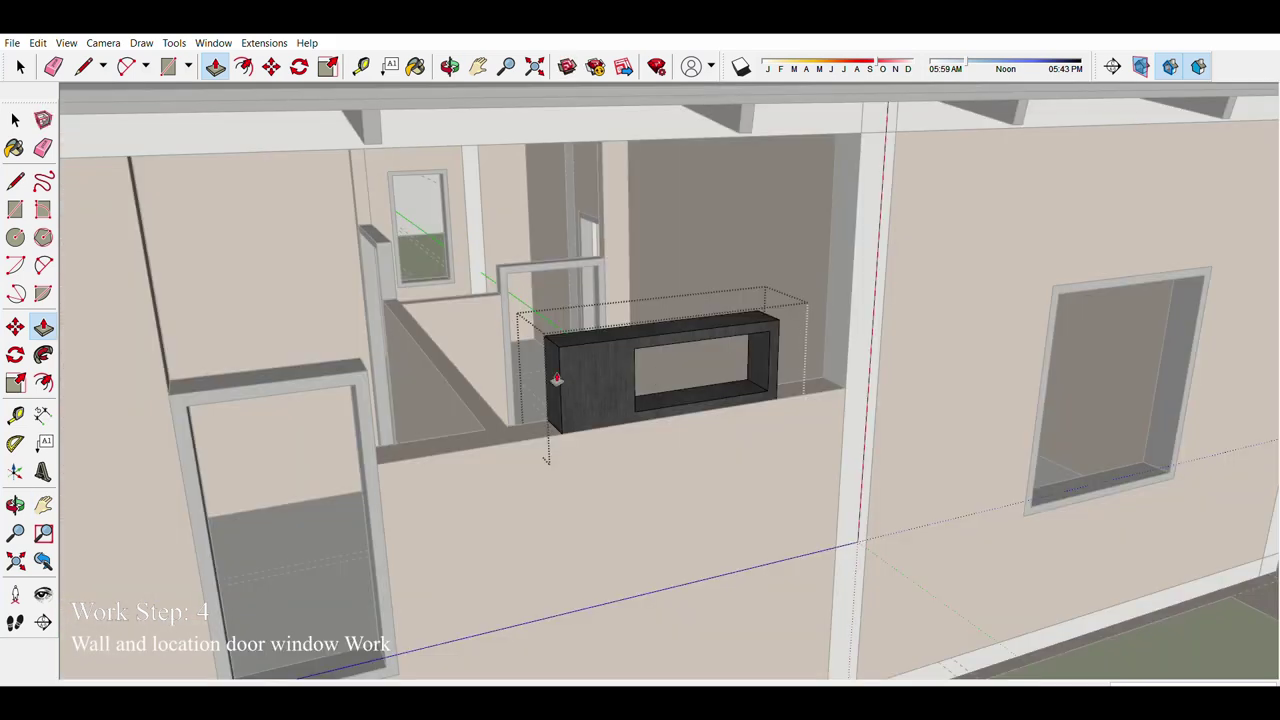
scroll(471, 386, down, 4)
scroll(472, 444, up, 5)
key(l)
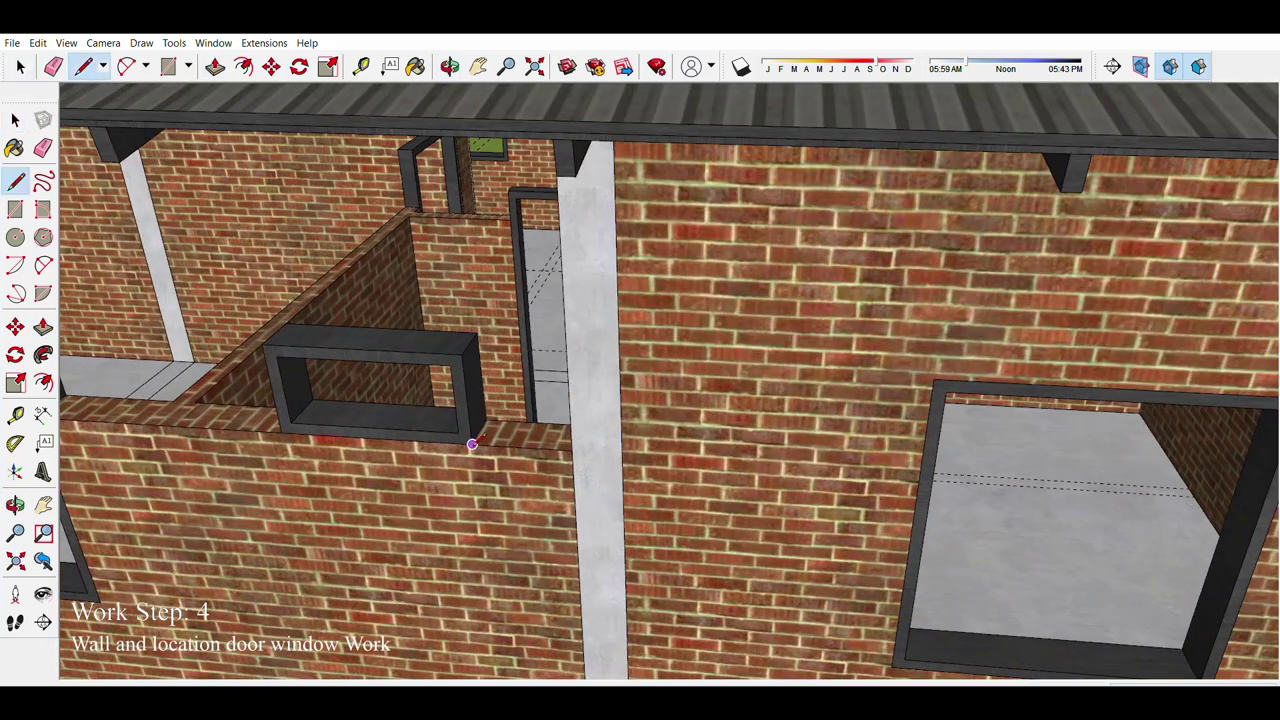
middle_drag(472, 444, 681, 410)
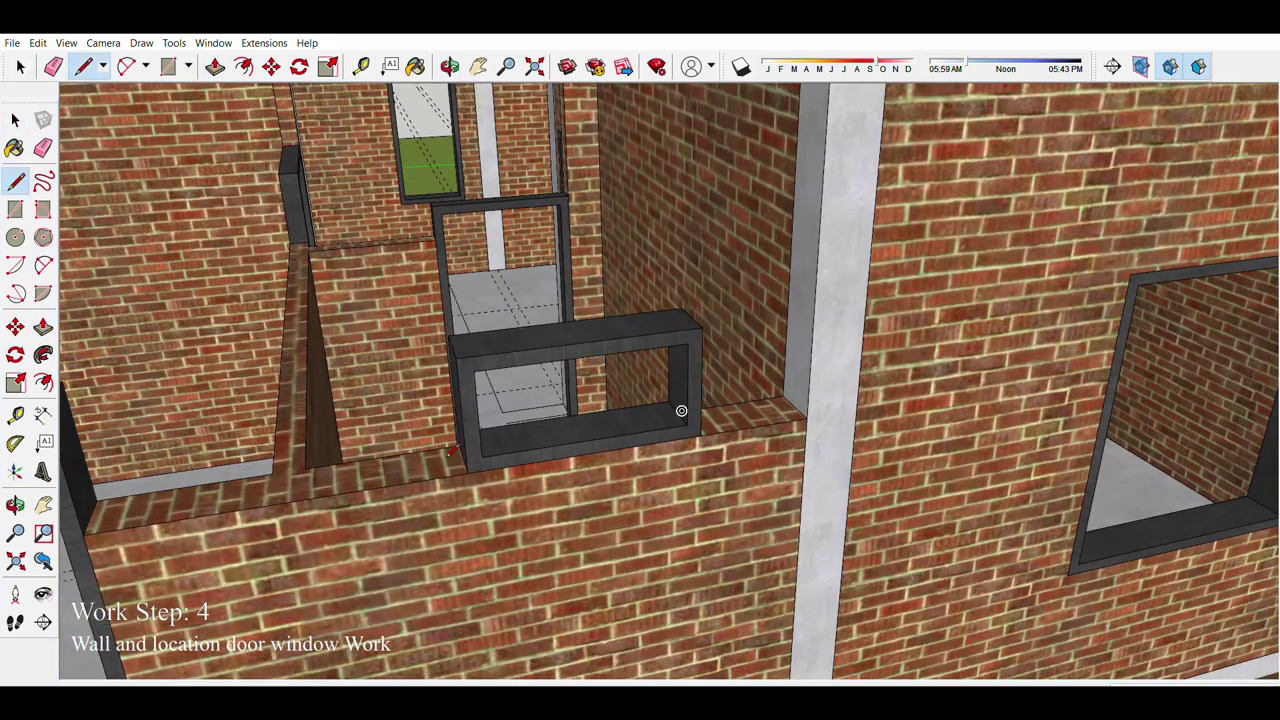
scroll(459, 444, up, 3)
scroll(520, 400, down, 5)
scroll(600, 360, up, 1)
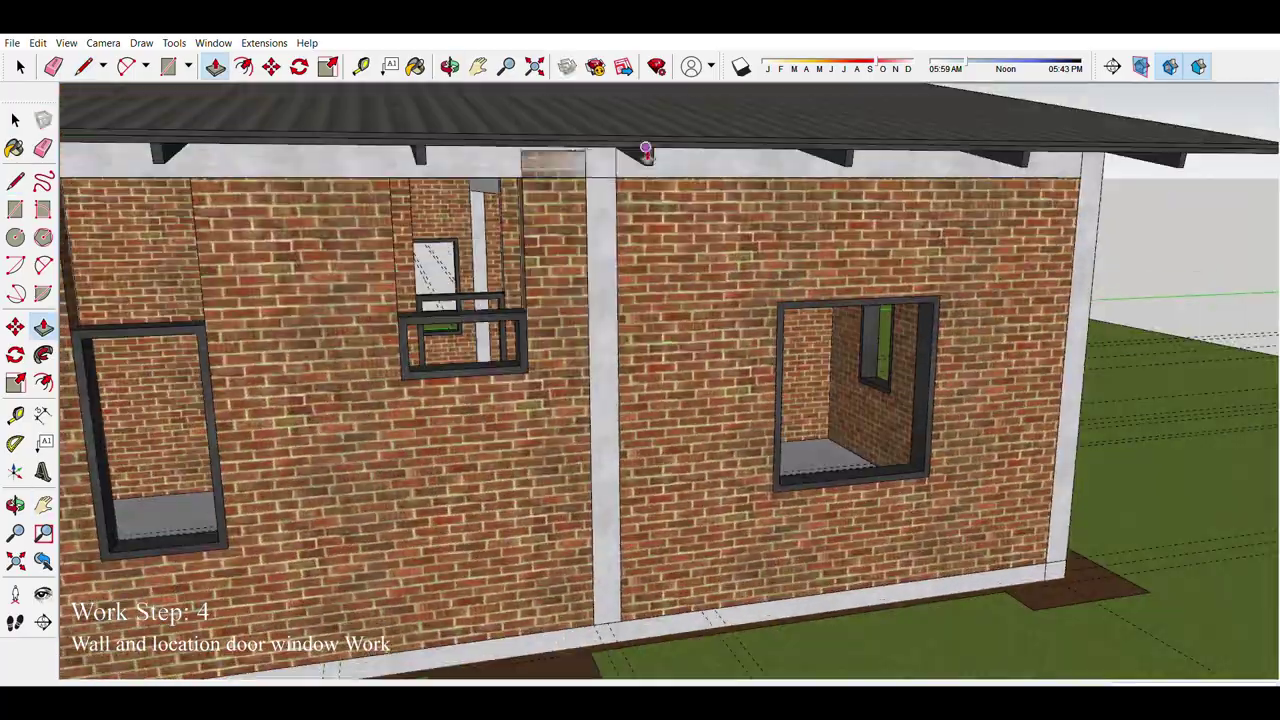
scroll(638, 338, up, 4)
scroll(638, 338, down, 2)
scroll(560, 360, down, 3)
scroll(486, 390, up, 3)
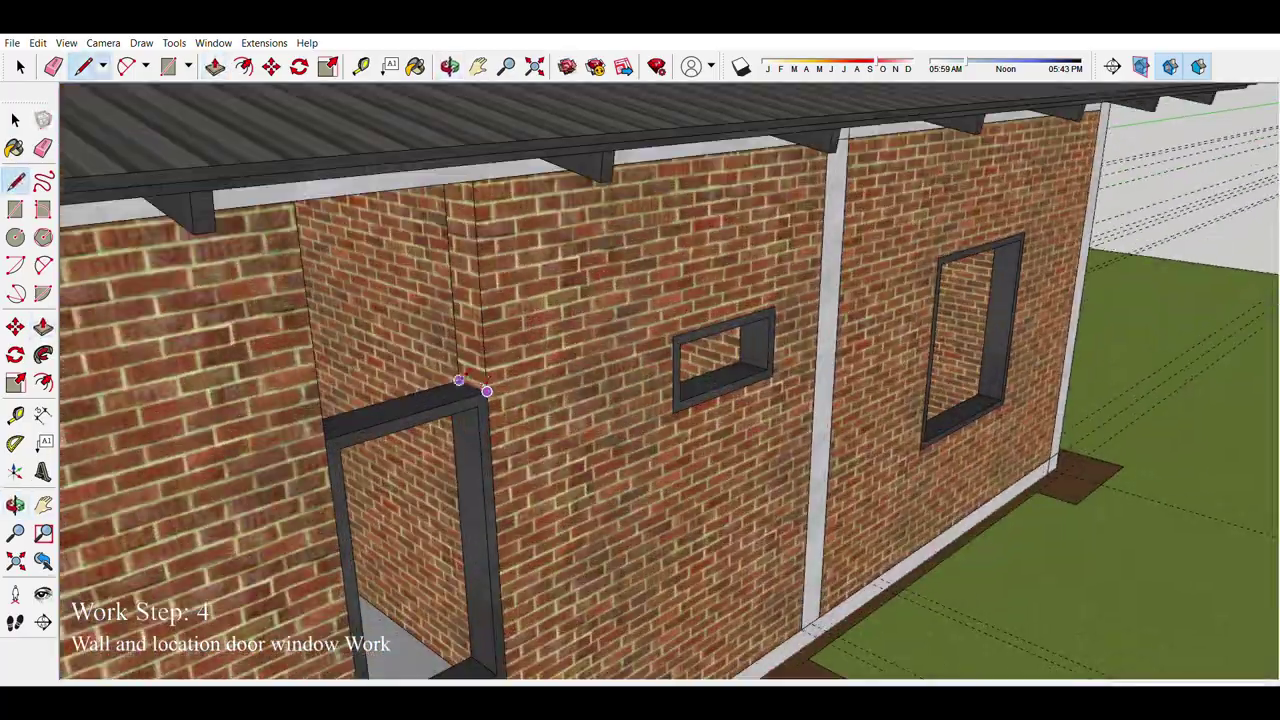
key(l)
scroll(410, 393, down, 3)
scroll(237, 452, up, 4)
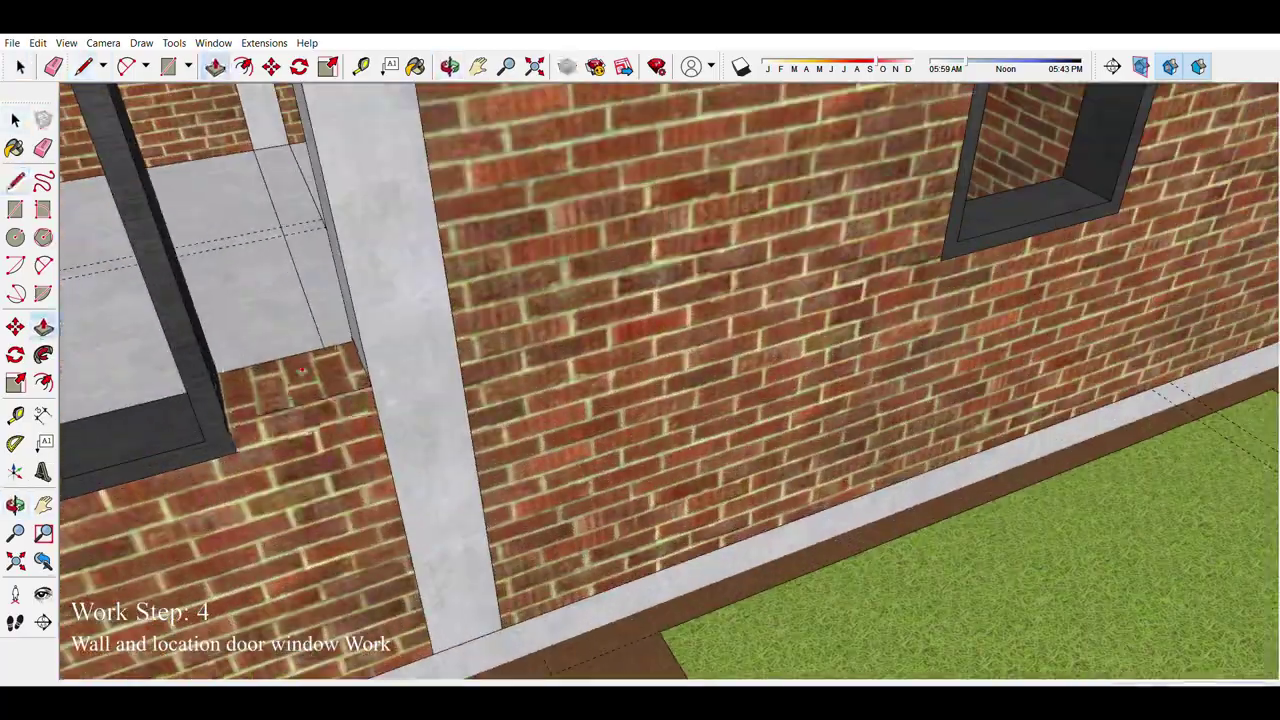
scroll(301, 371, down, 3)
scroll(400, 430, up, 2)
scroll(420, 400, up, 2)
scroll(477, 121, down, 4)
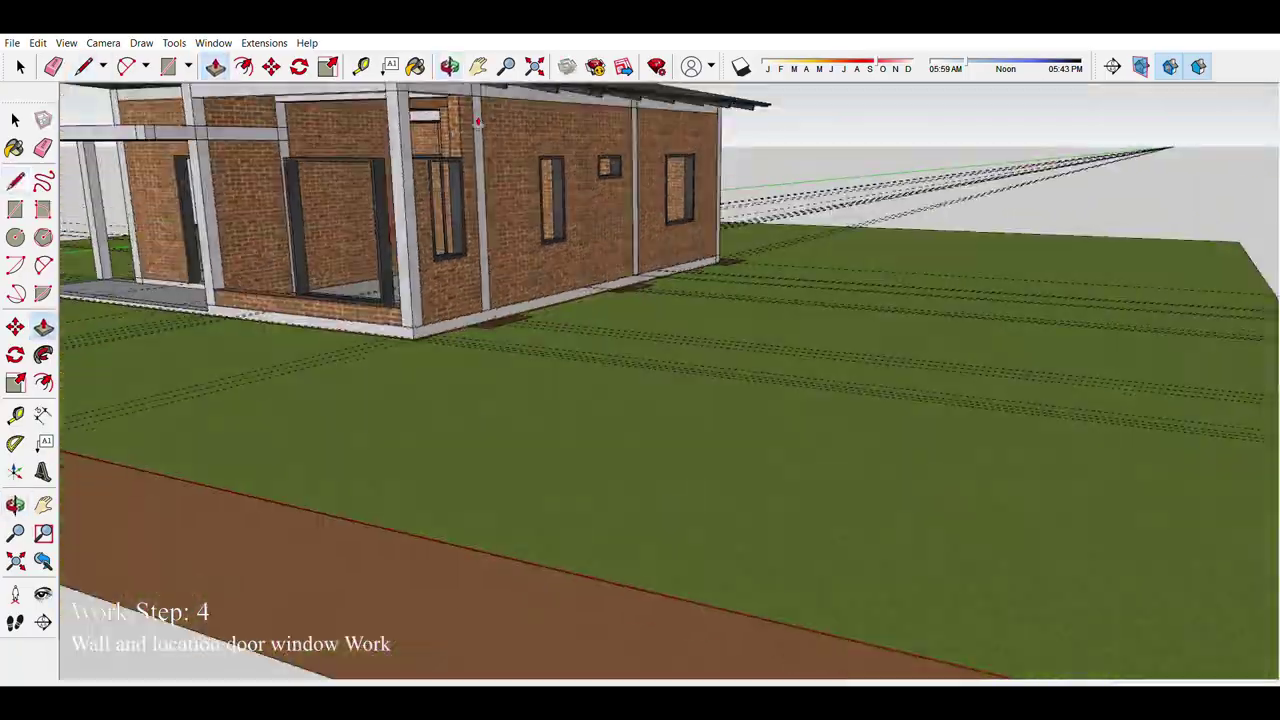
scroll(477, 121, up, 4)
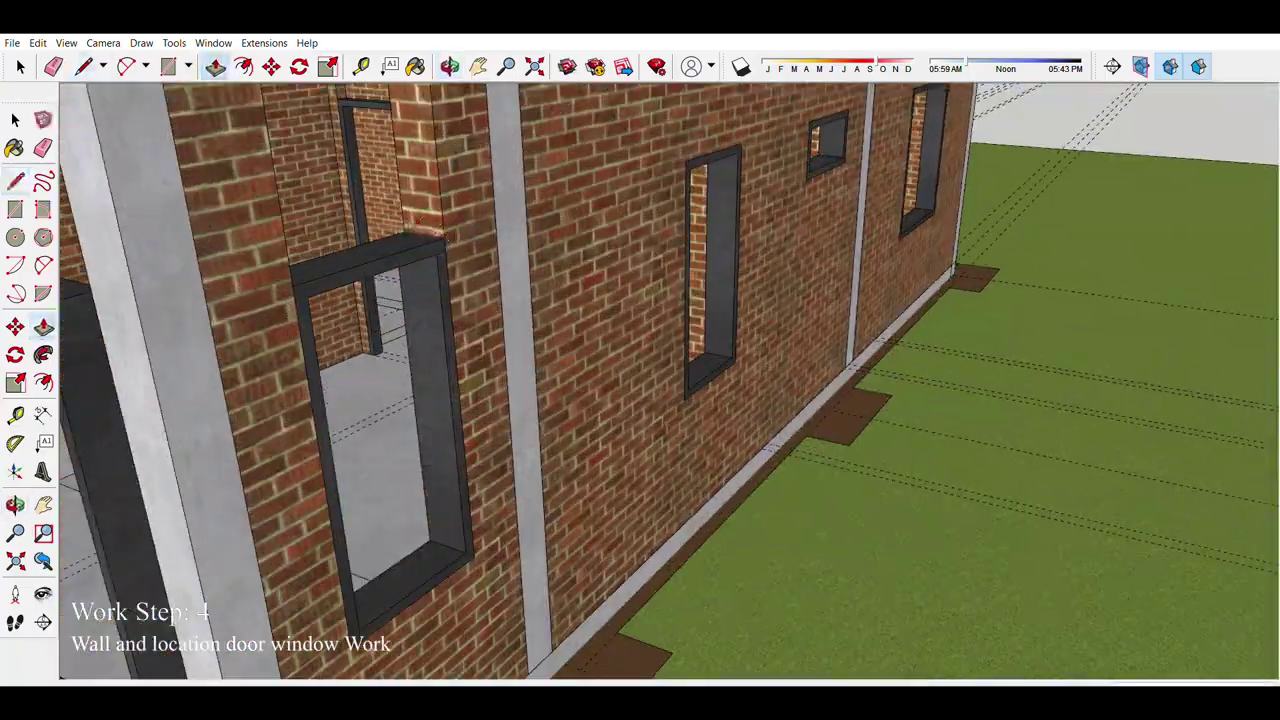
Step: Move the rotated frame into the side brick wall as a small high window
key(m)
scroll(440, 235, down, 4)
middle_drag(440, 235, 520, 300)
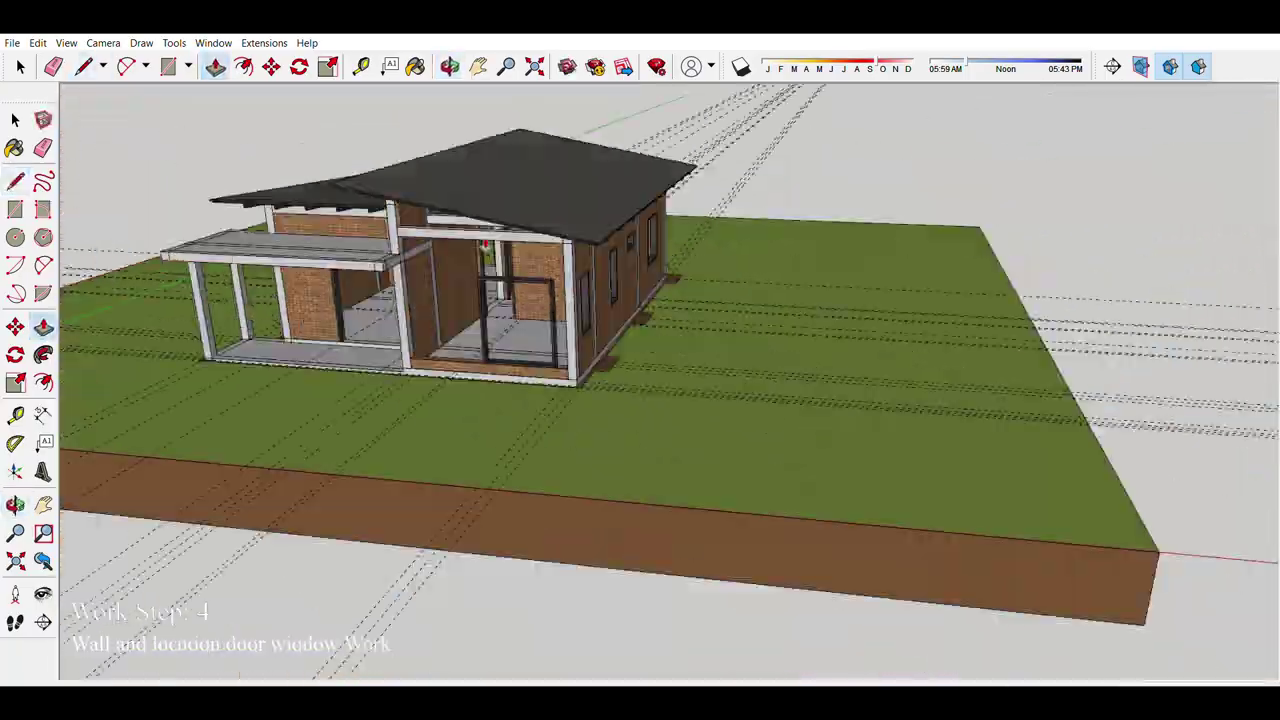
scroll(538, 419, up, 4)
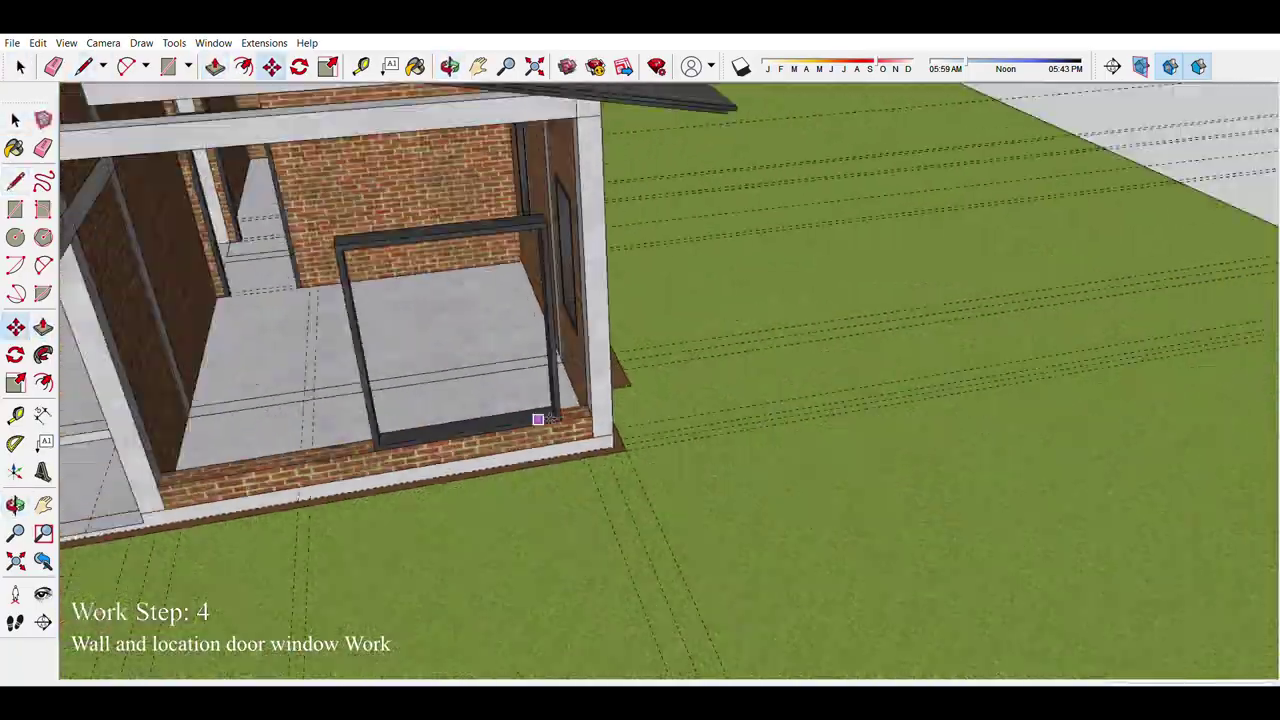
scroll(538, 419, up, 5)
scroll(334, 163, up, 2)
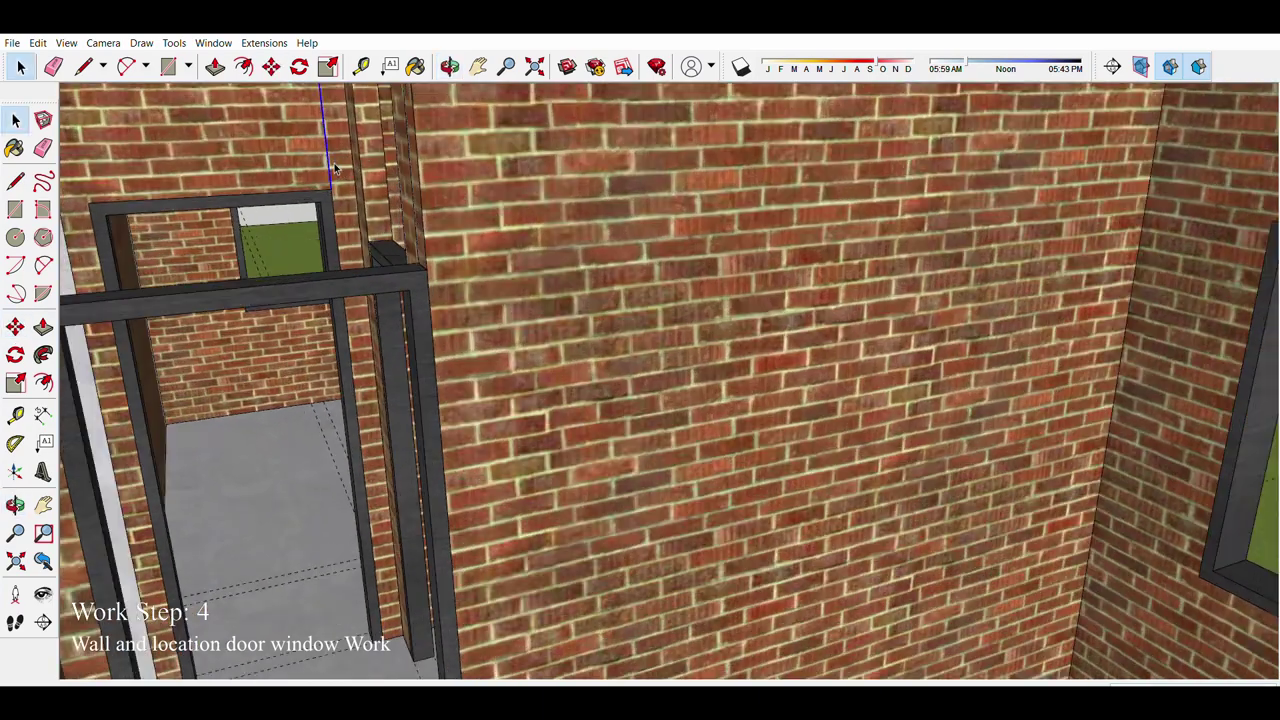
scroll(360, 180, up, 3)
key(p)
middle_drag(405, 207, 450, 330)
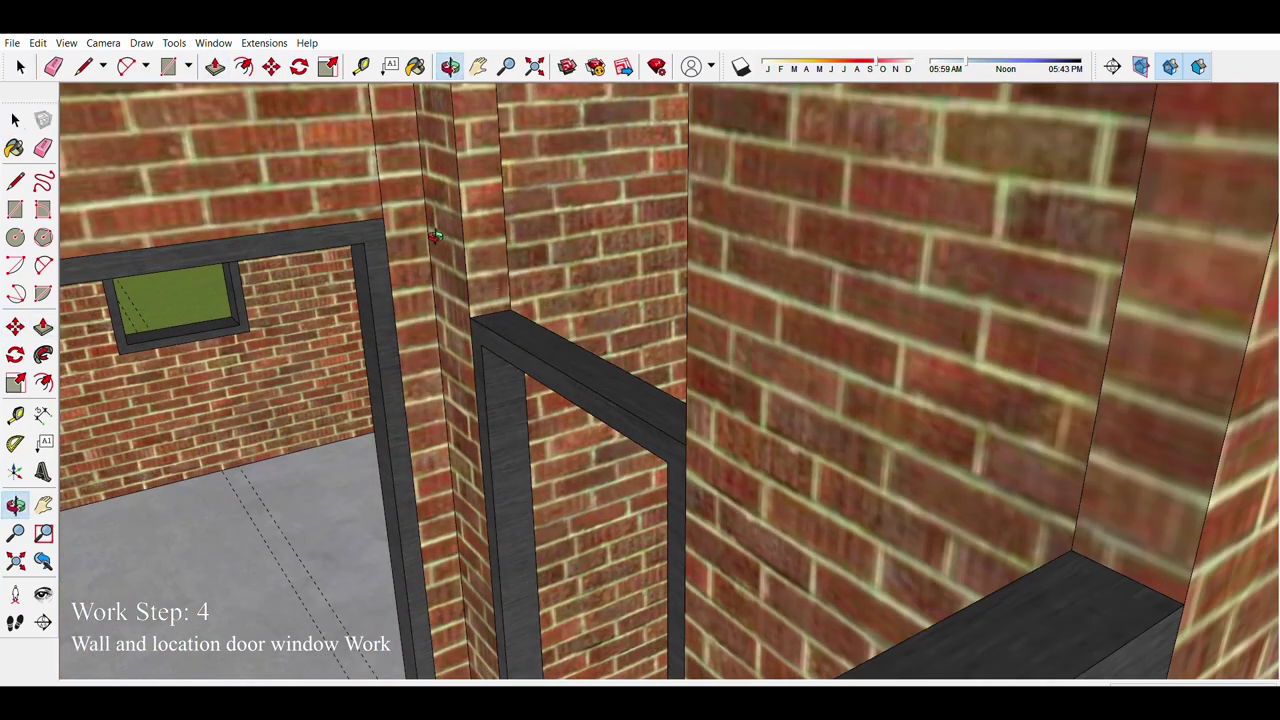
scroll(451, 337, up, 3)
scroll(451, 337, down, 3)
middle_drag(690, 270, 500, 300)
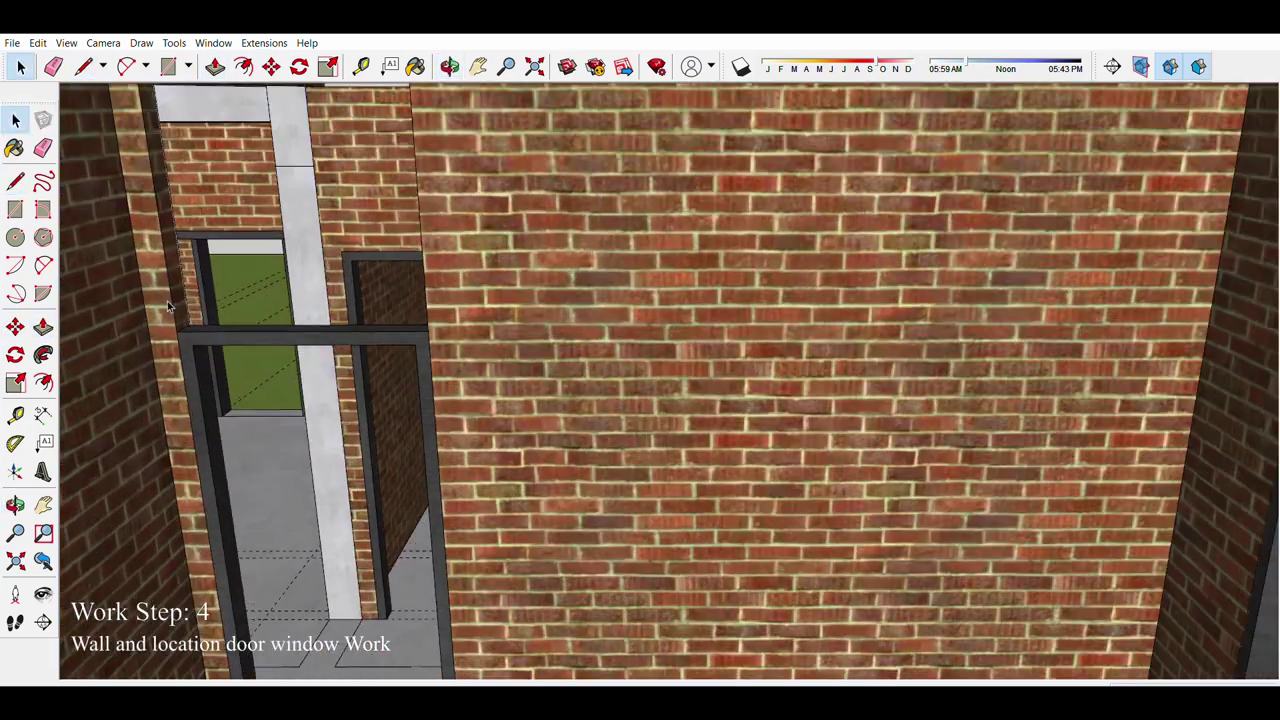
scroll(500, 300, down, 2)
scroll(500, 300, down, 2)
scroll(536, 228, up, 5)
scroll(536, 228, down, 5)
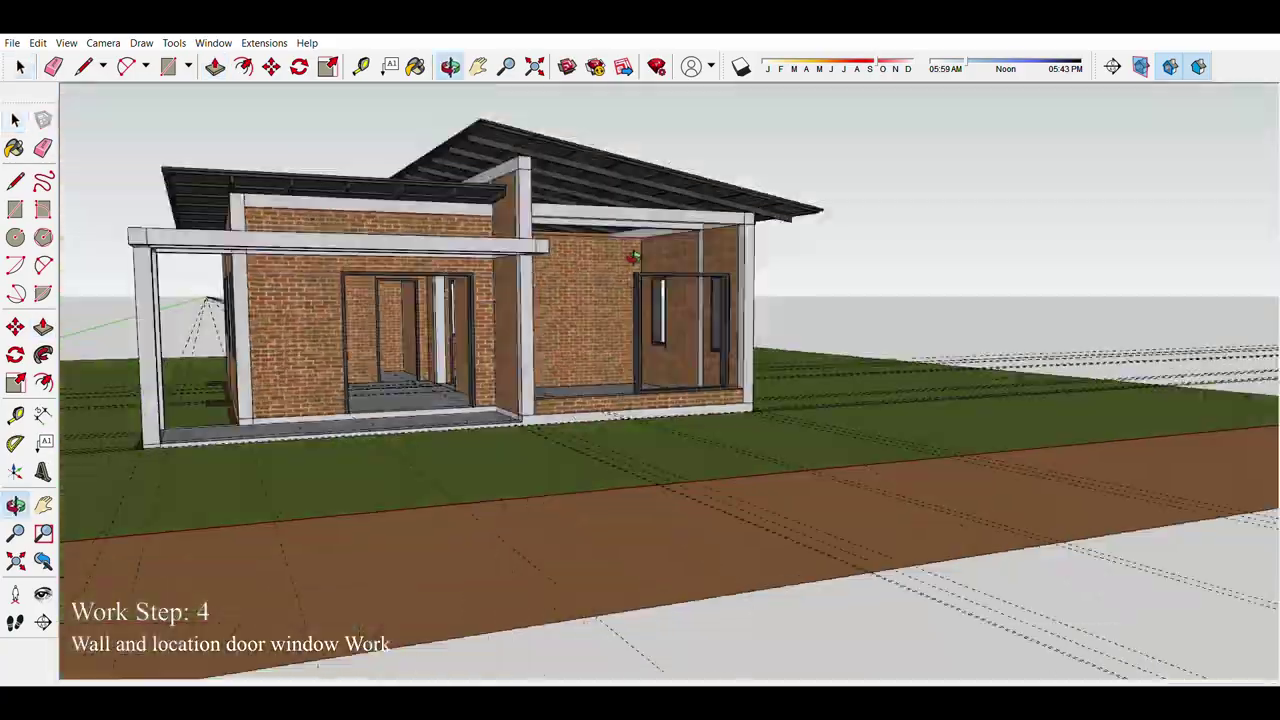
scroll(560, 210, up, 3)
scroll(560, 205, up, 2)
mouse_move(530, 210)
middle_down()
mouse_move(563, 199)
mouse_move(600, 230)
mouse_move(610, 220)
middle_up()
scroll(600, 230, up, 3)
scroll(620, 242, down, 2)
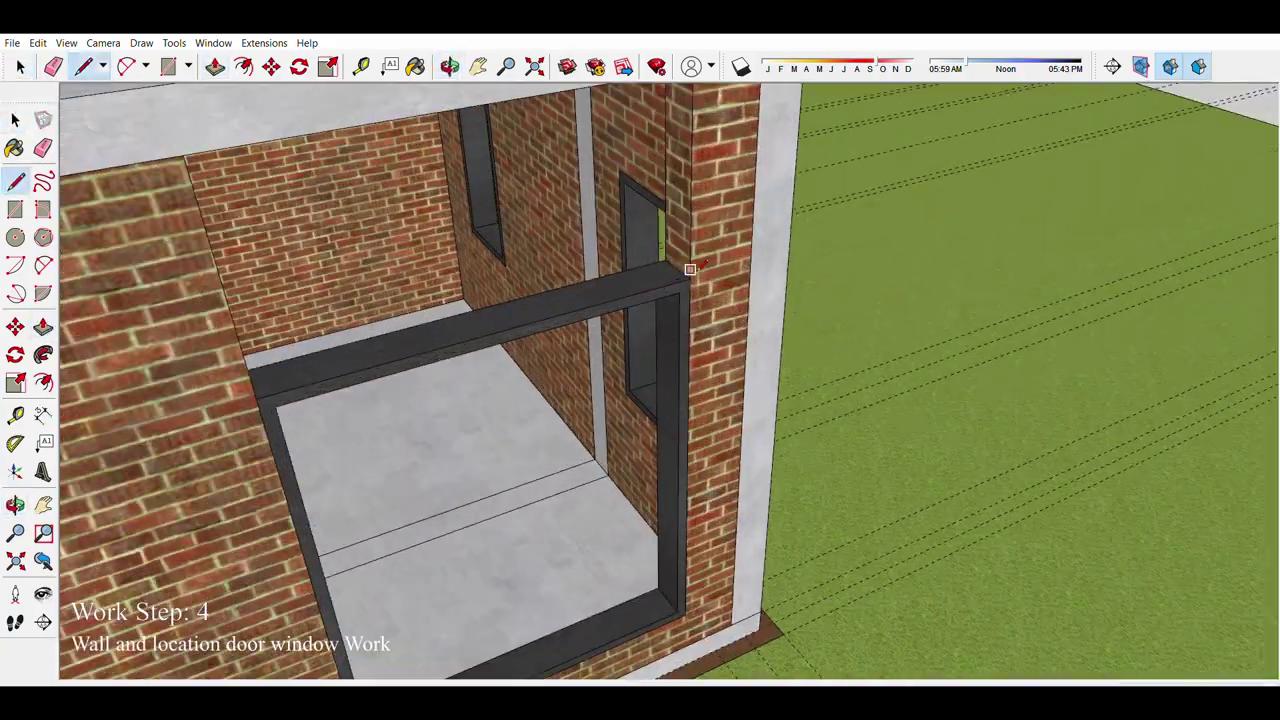
scroll(610, 220, up, 2)
scroll(605, 180, down, 5)
scroll(602, 158, up, 4)
middle_drag(602, 158, 652, 271)
scroll(652, 271, down, 5)
scroll(340, 165, up, 6)
middle_drag(340, 165, 603, 399)
scroll(420, 230, down, 5)
scroll(603, 399, up, 2)
Step: Paint the porch corner column and the far front-wall column with brick
drag(603, 399, 520, 300)
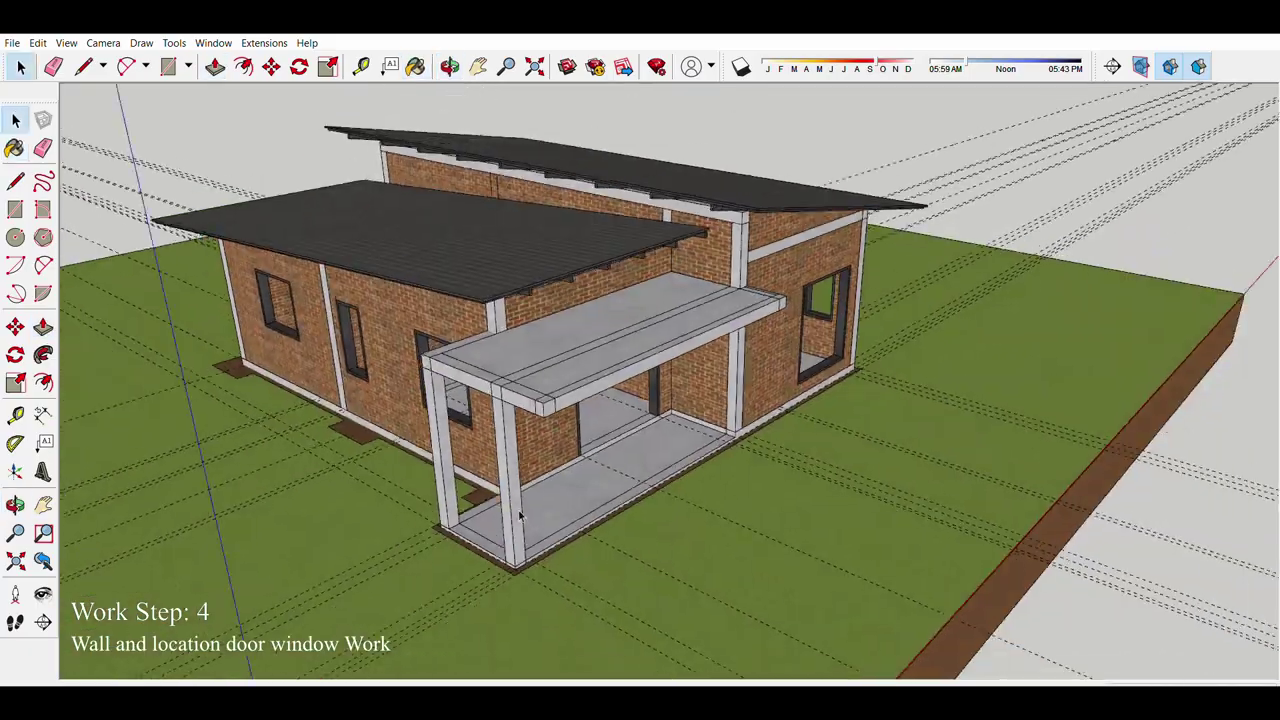
scroll(520, 300, up, 5)
click(530, 380)
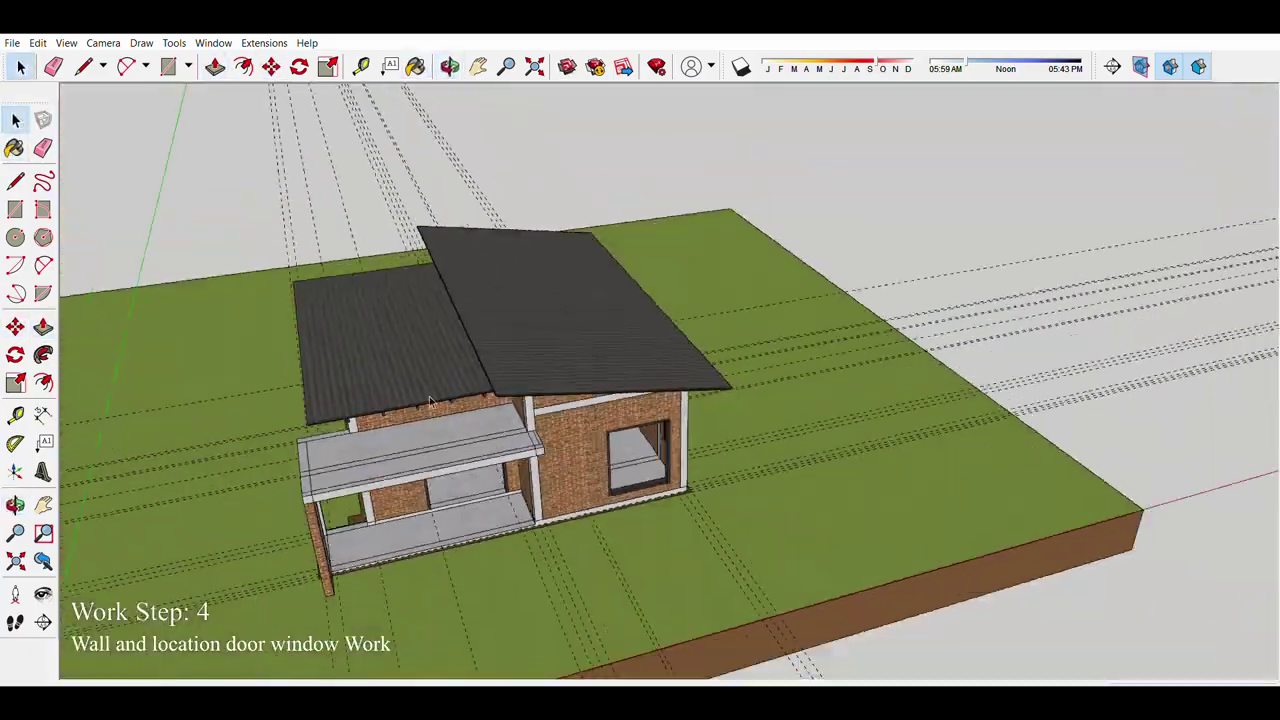
mouse_move(430, 400)
middle_down()
mouse_move(560, 330)
mouse_move(772, 270)
mouse_move(664, 339)
mouse_move(620, 320)
middle_up()
scroll(650, 300, up, 5)
scroll(772, 270, down, 10)
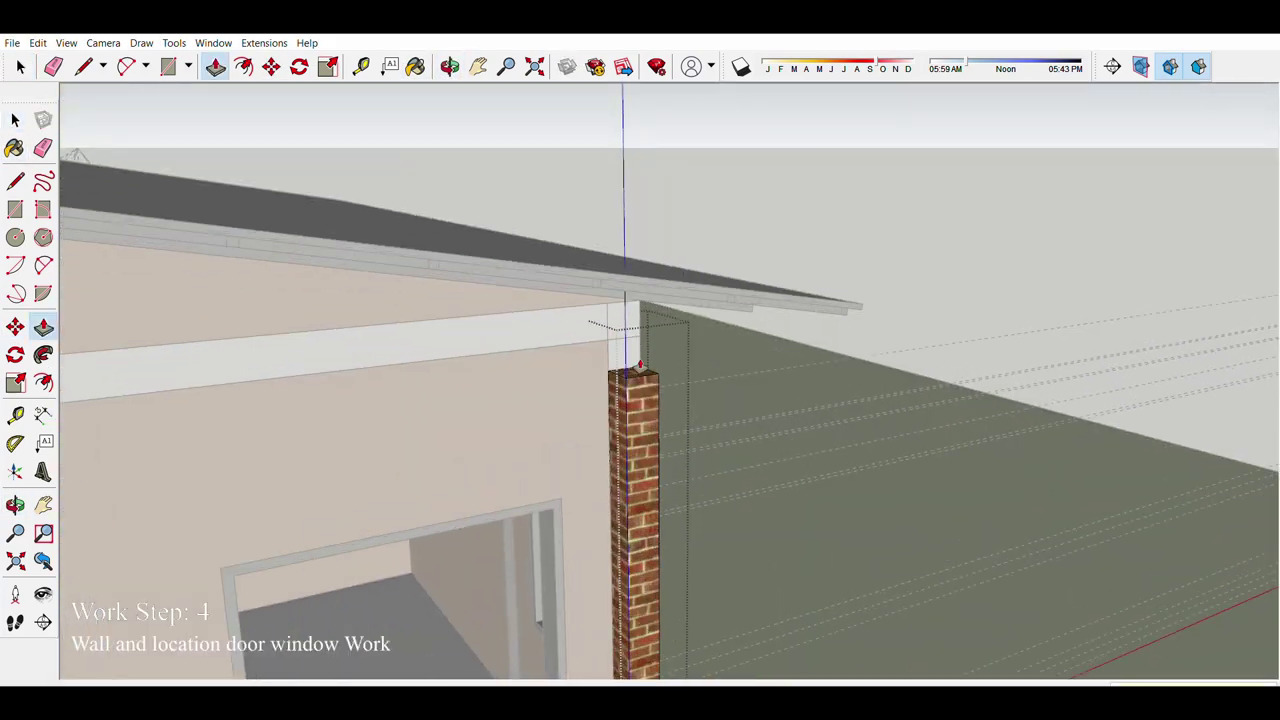
scroll(640, 365, down, 5)
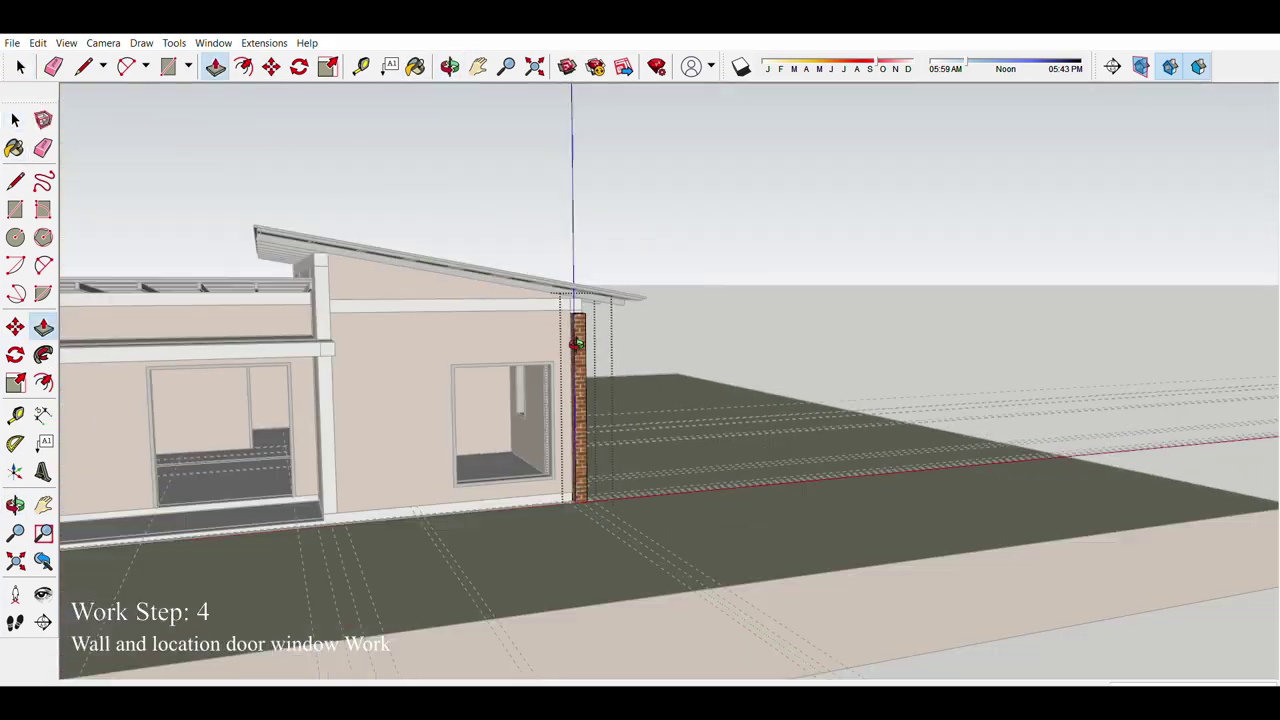
middle_drag(640, 365, 686, 343)
scroll(686, 343, up, 5)
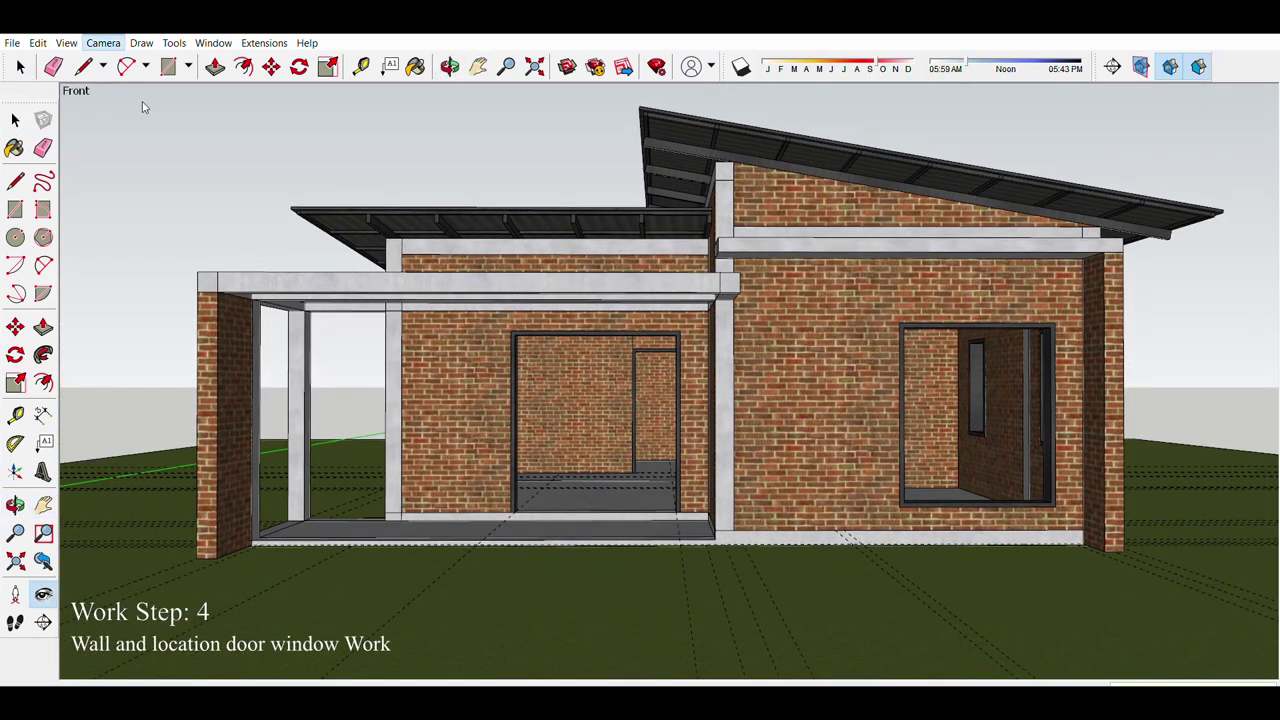
Step: Apply vertical wood boards to the front wall and grey paint around the large window
key(h)
drag(675, 348, 667, 372)
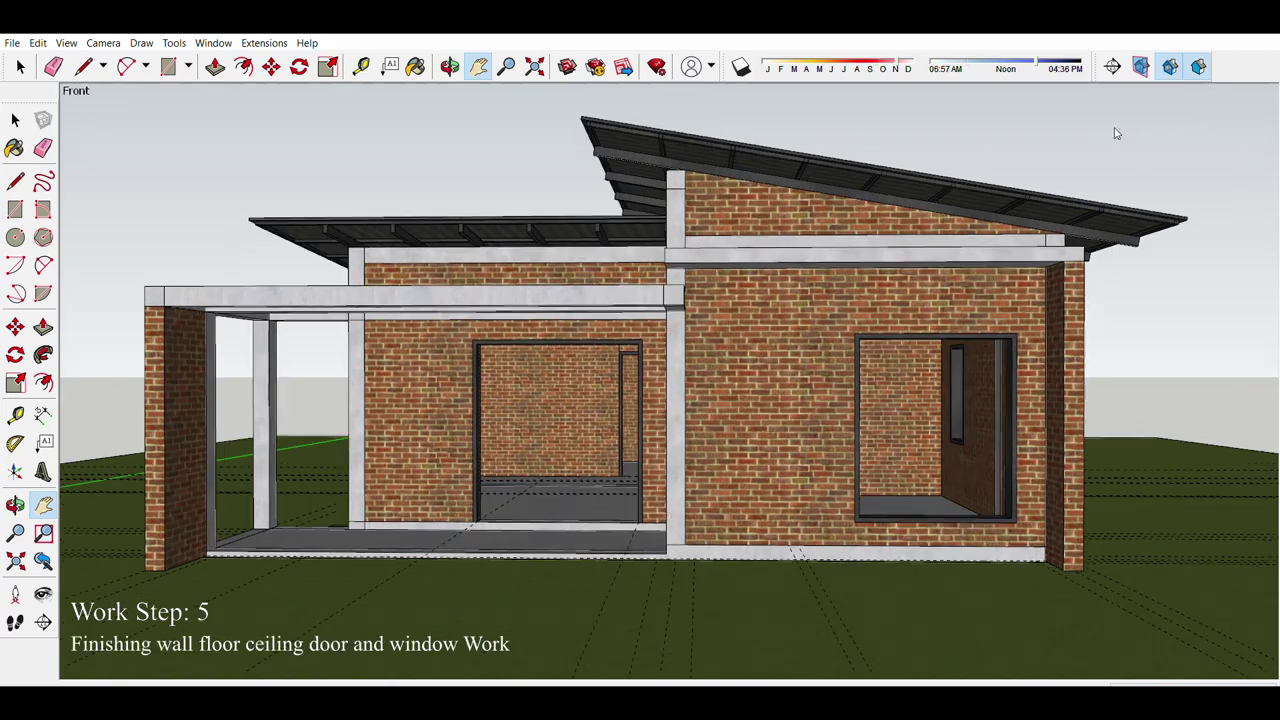
middle_drag(69, 415, 595, 662)
scroll(782, 463, up, 5)
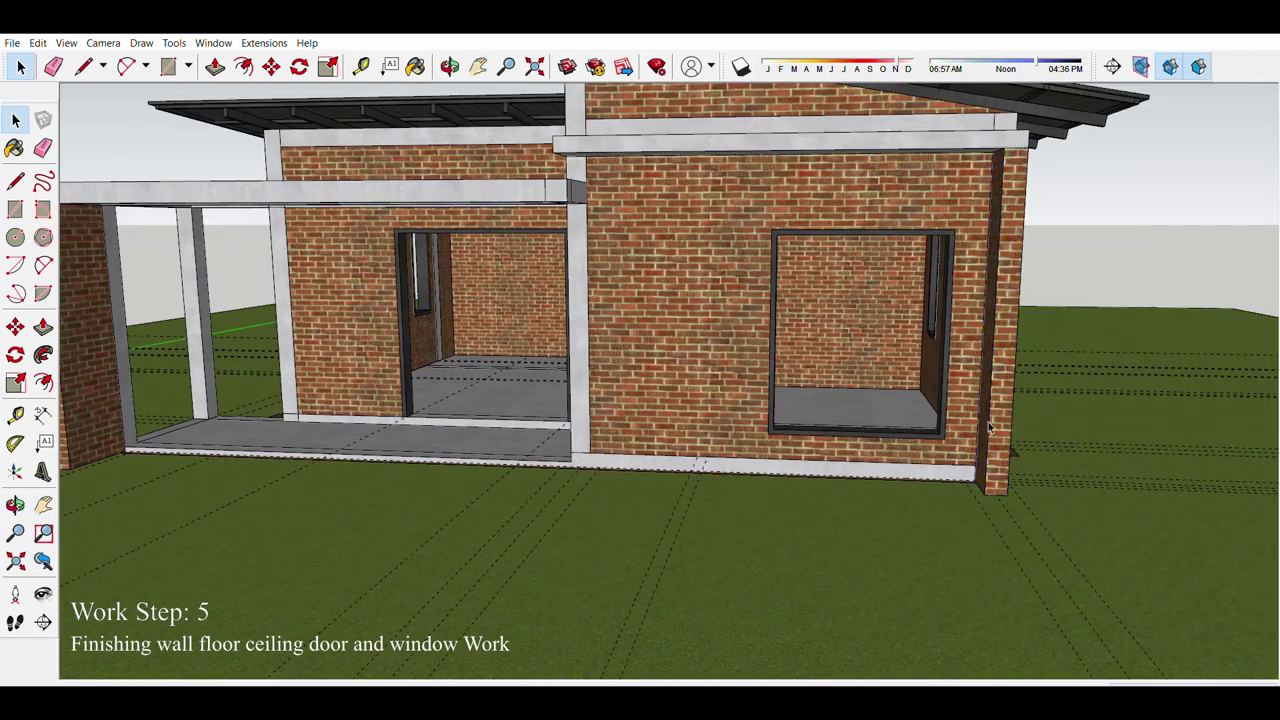
scroll(960, 480, up, 4)
key(m)
scroll(603, 452, up, 3)
scroll(603, 452, up, 2)
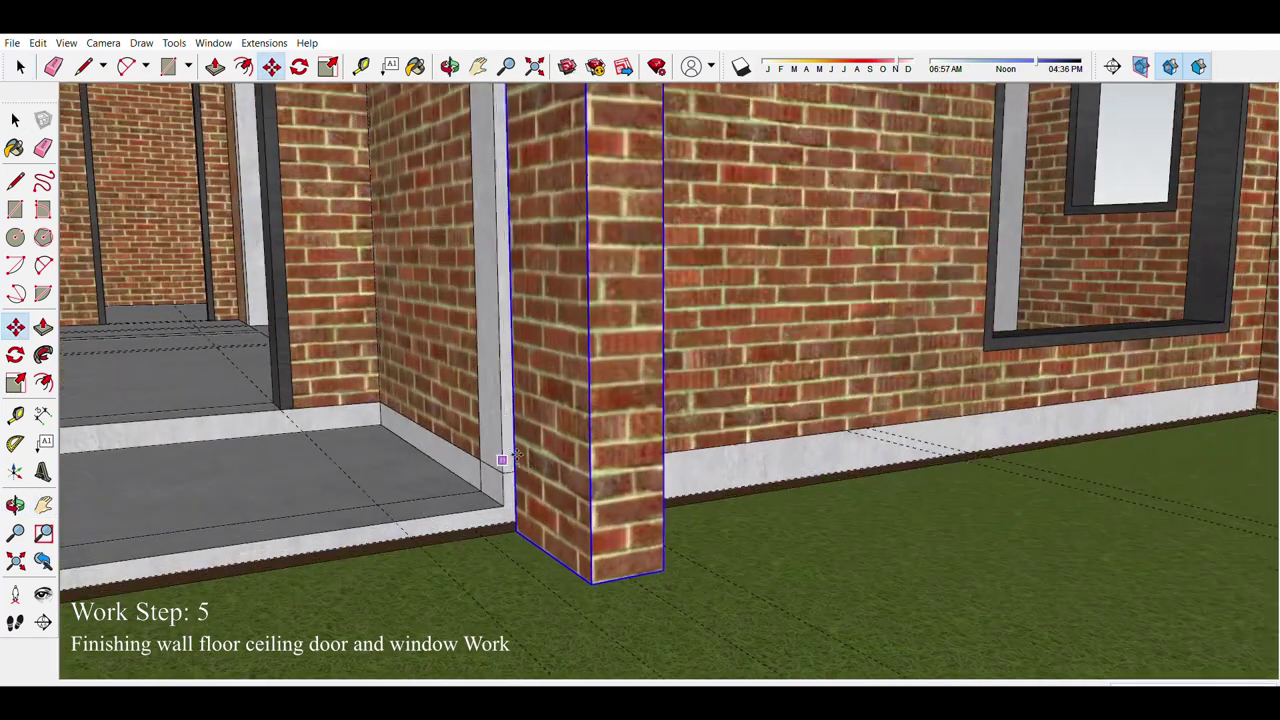
scroll(490, 470, up, 3)
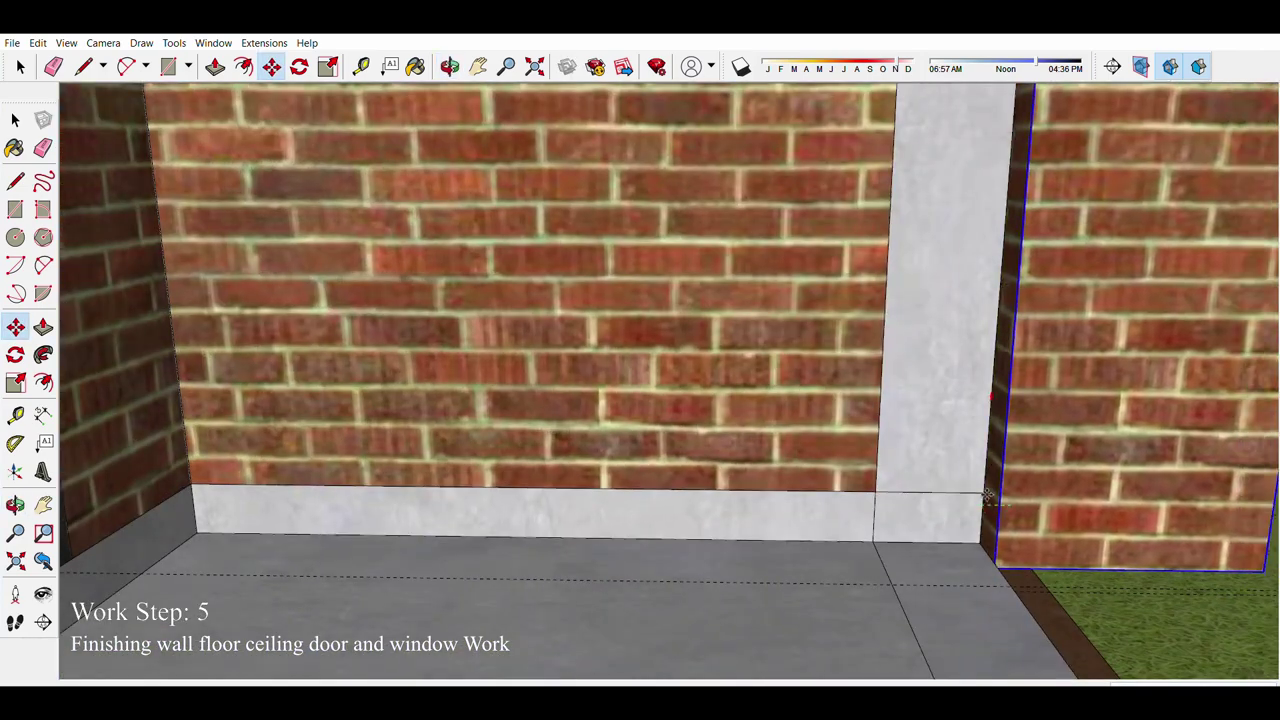
scroll(400, 440, down, 6)
middle_drag(400, 440, 203, 436)
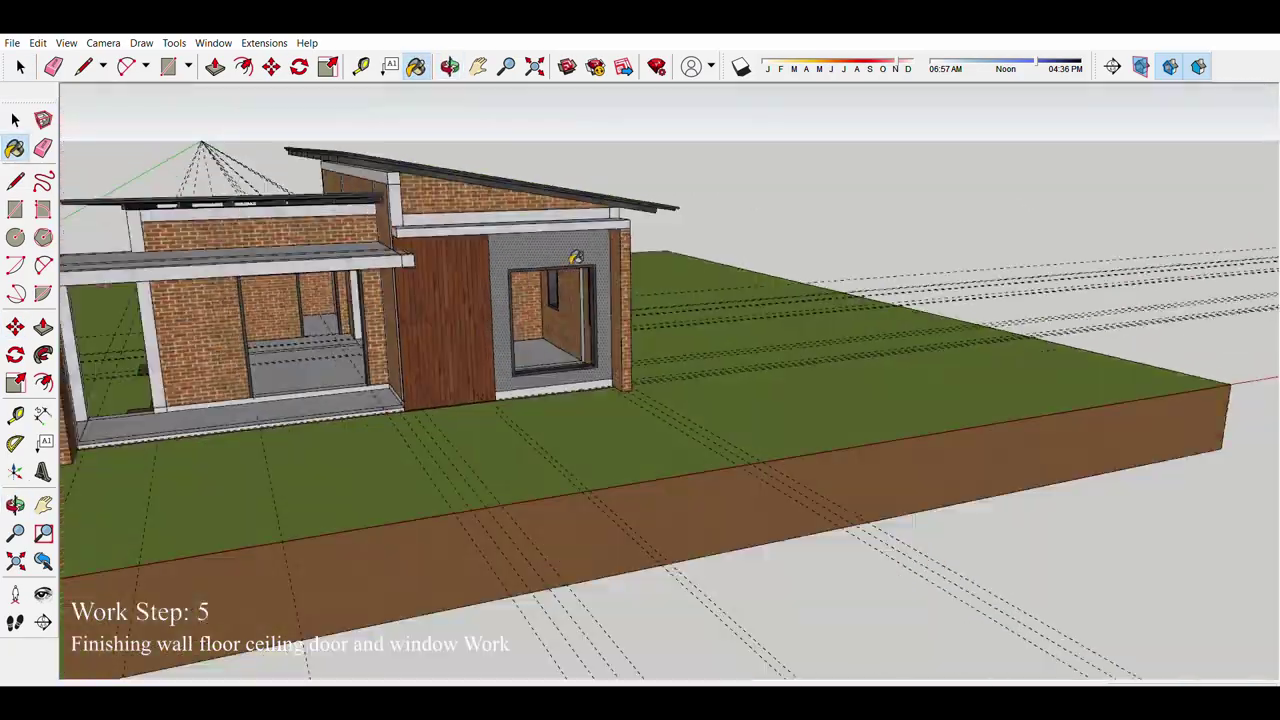
Step: Orbit and zoom from a low front view to an angled view of the whole house
middle_drag(576, 257, 458, 272)
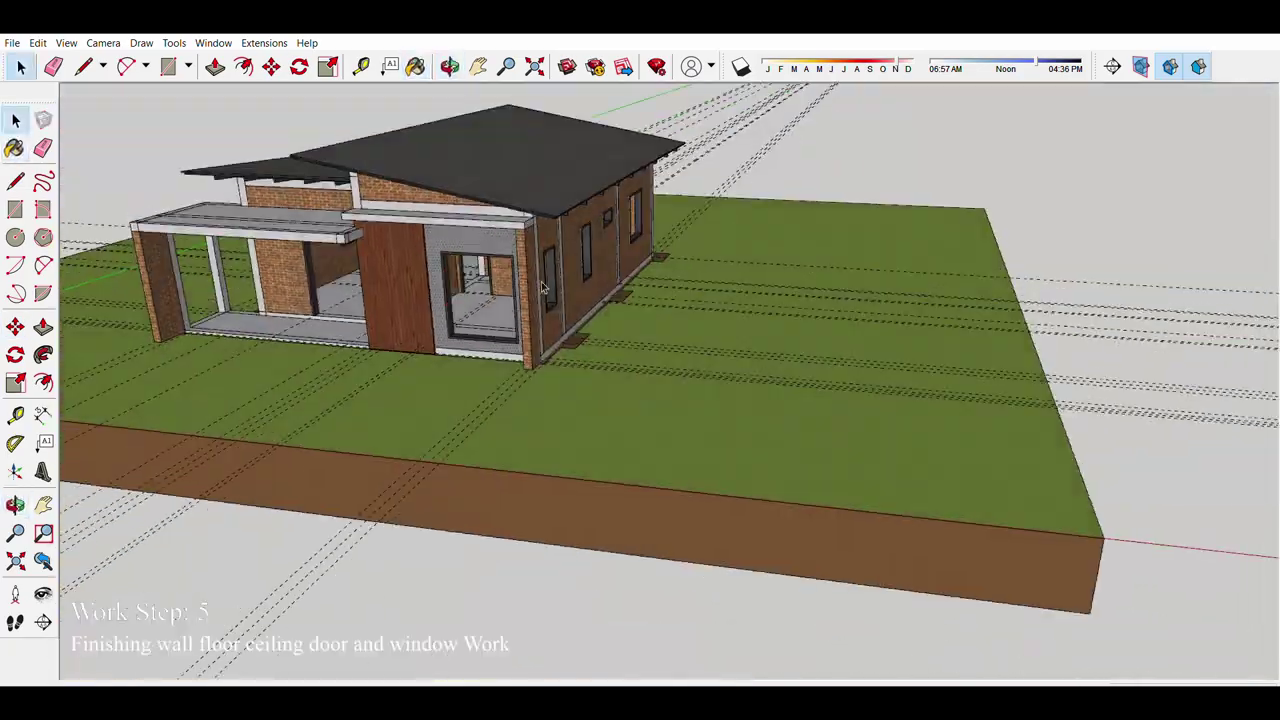
middle_drag(541, 288, 503, 469)
scroll(620, 267, down, 5)
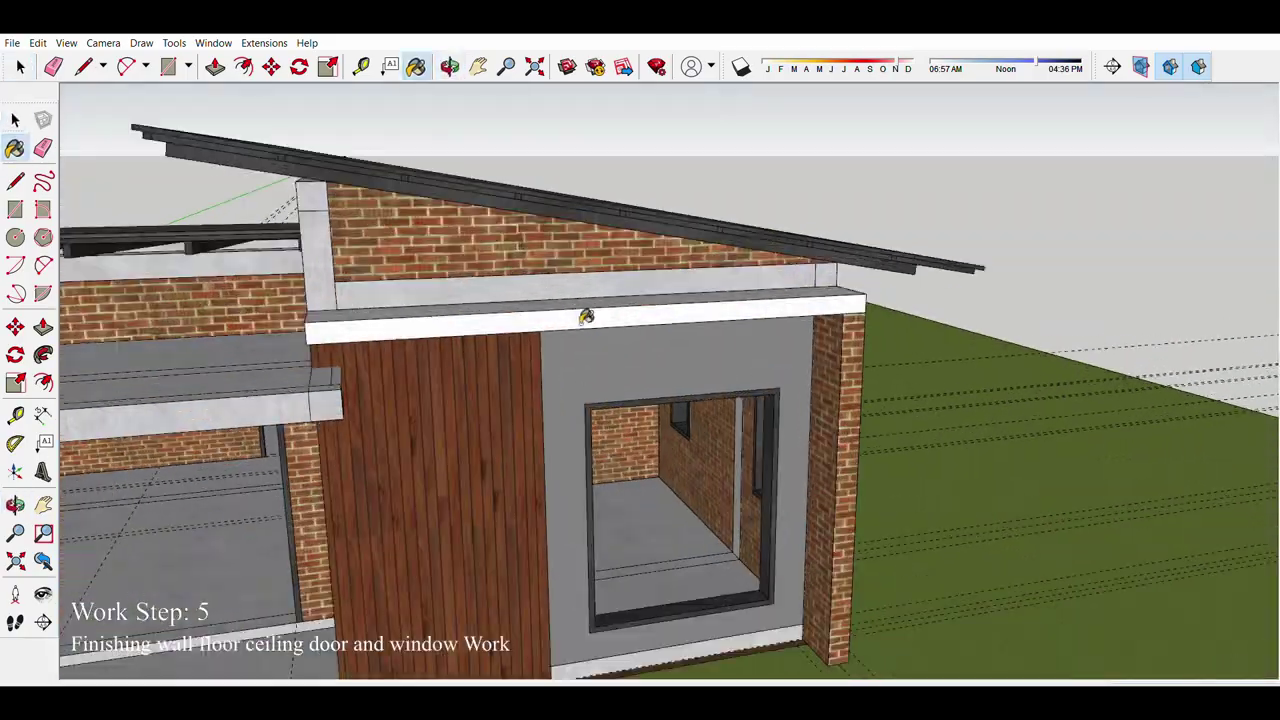
mouse_move(586, 316)
middle_down()
mouse_move(486, 203)
mouse_move(520, 310)
mouse_move(560, 320)
mouse_move(423, 406)
middle_up()
scroll(560, 320, up, 5)
scroll(550, 333, up, 3)
scroll(551, 333, up, 2)
scroll(586, 357, down, 8)
scroll(522, 386, up, 4)
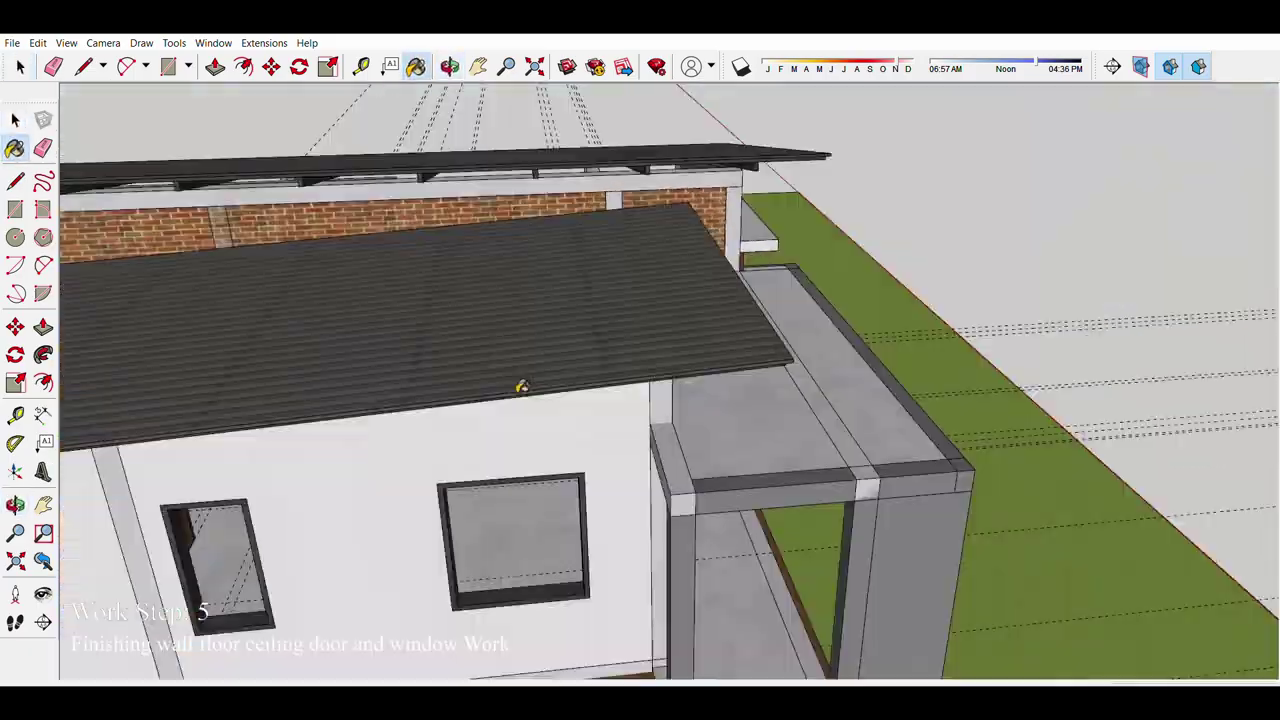
scroll(522, 386, down, 6)
Step: Orbit around the side, porch and wood-clad wall to check the white-painted exterior walls
middle_drag(522, 386, 488, 362)
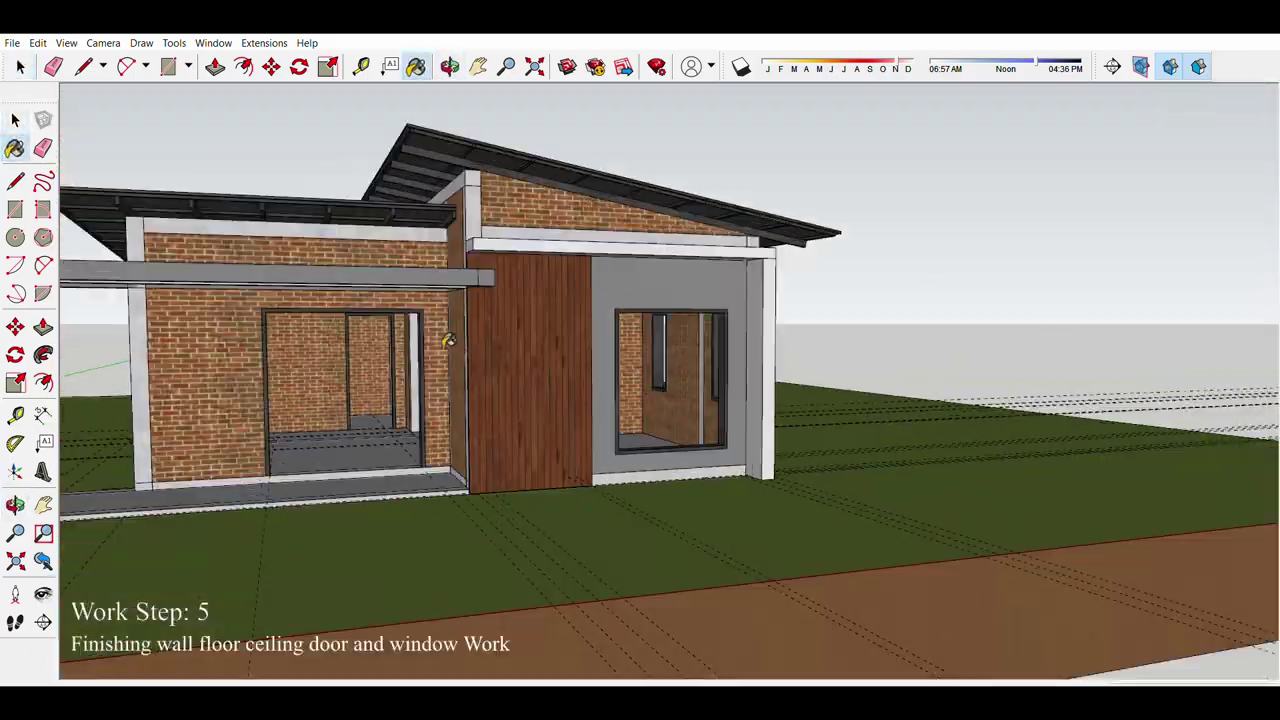
mouse_move(437, 243)
mouse_down()
mouse_move(337, 251)
mouse_move(500, 300)
mouse_up()
scroll(578, 324, up, 5)
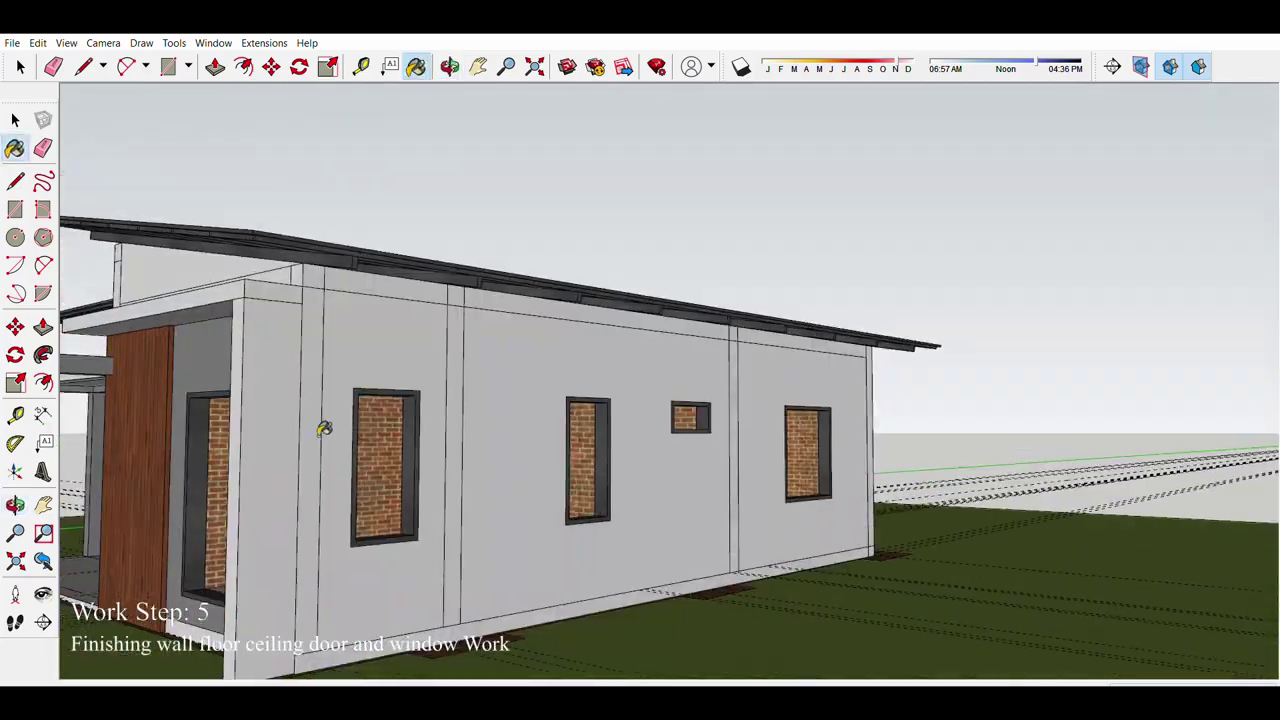
drag(323, 428, 609, 404)
scroll(609, 404, down, 5)
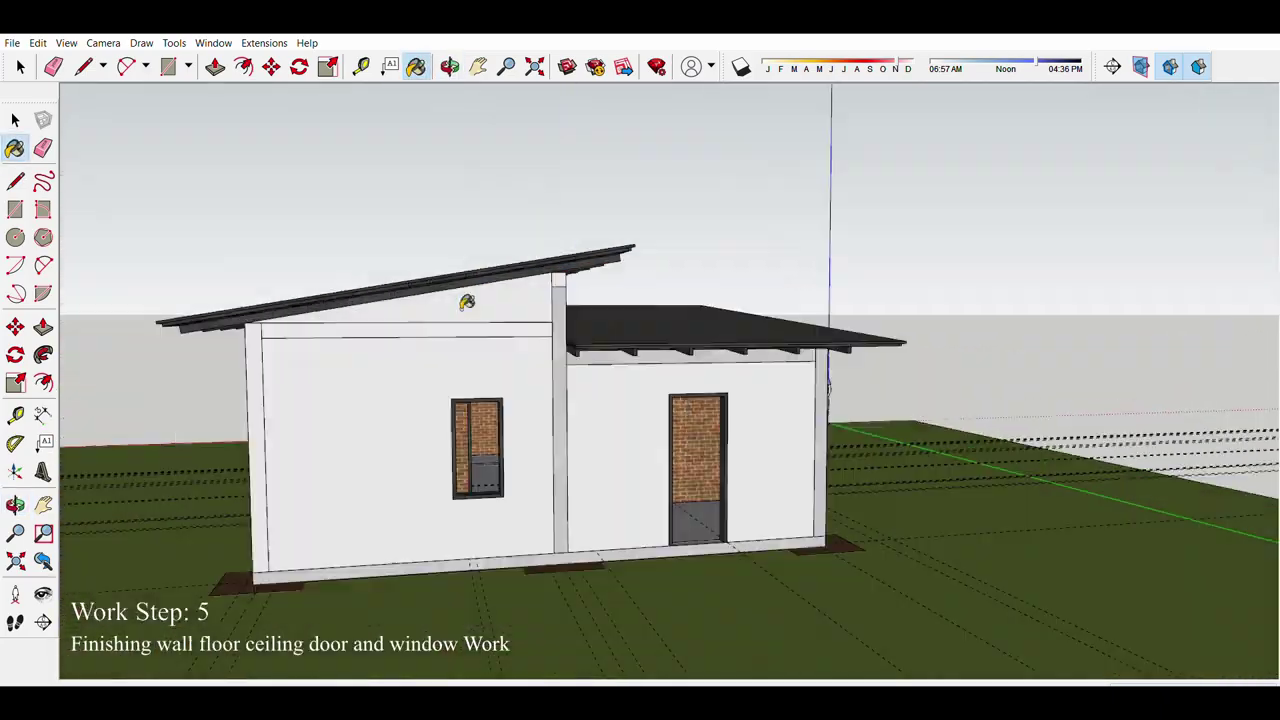
scroll(632, 375, down, 5)
scroll(660, 340, up, 4)
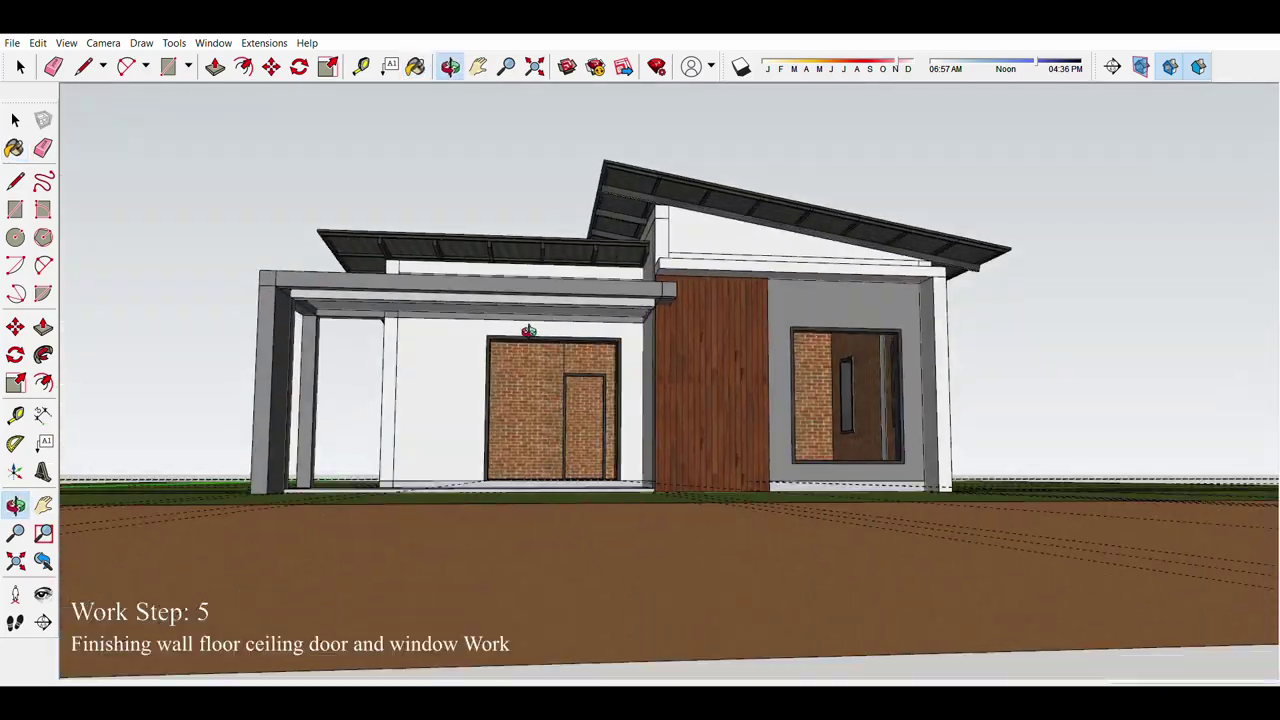
drag(660, 340, 703, 297)
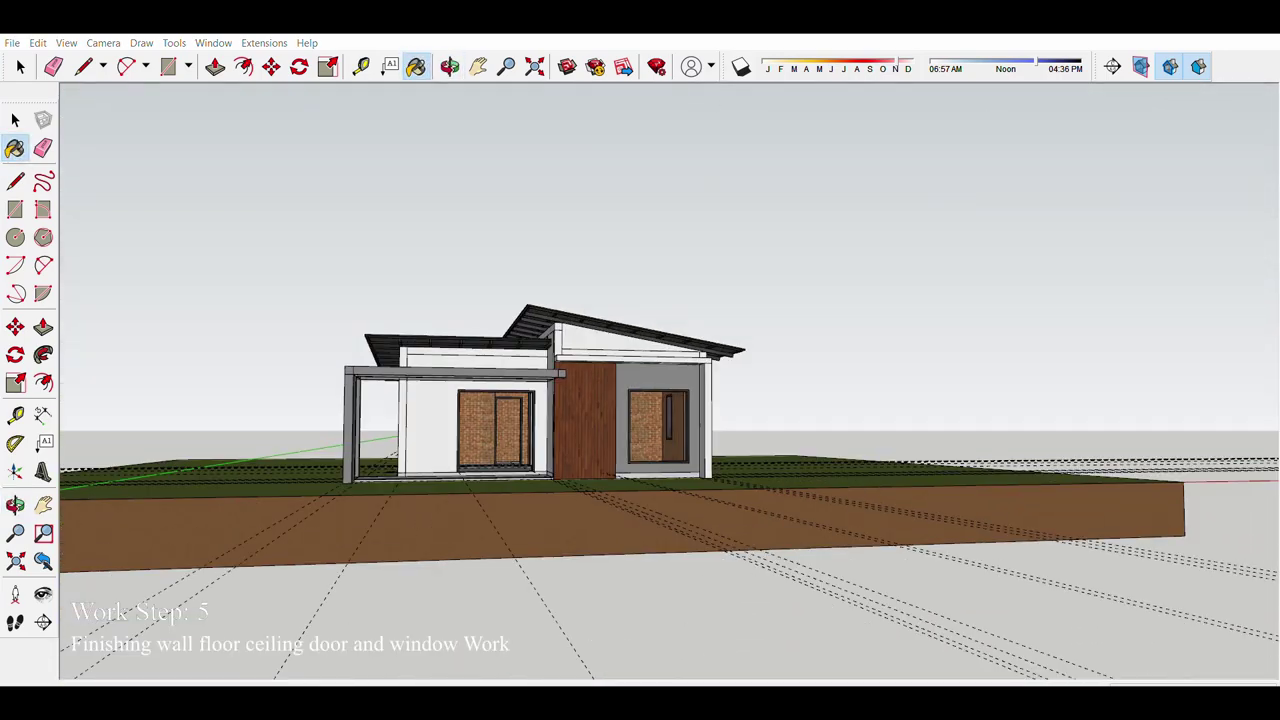
scroll(484, 418, up, 3)
middle_drag(600, 420, 484, 418)
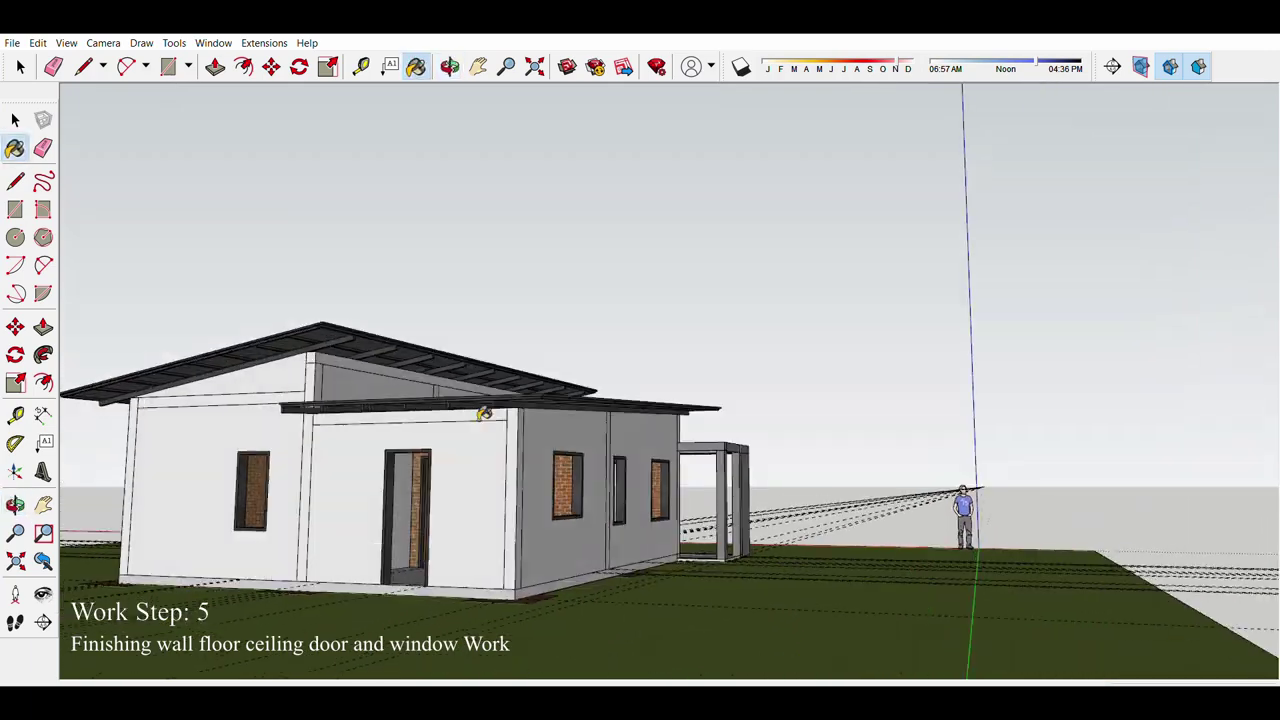
scroll(549, 399, up, 3)
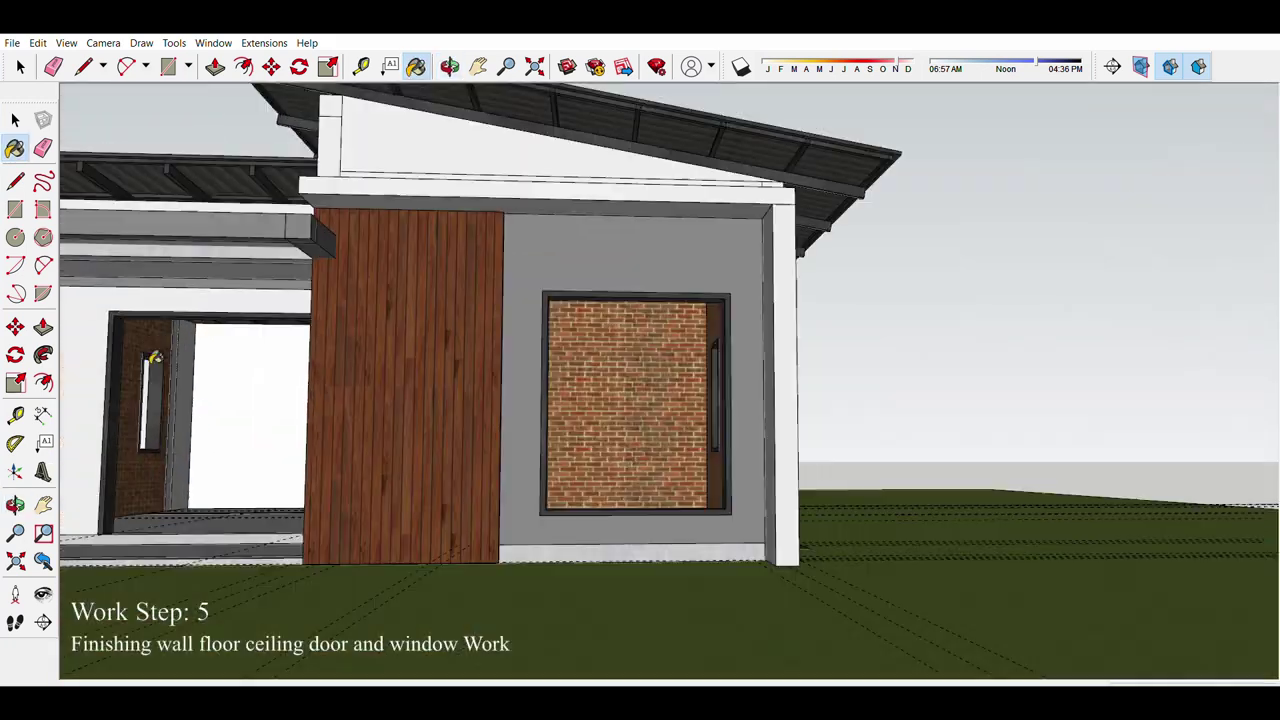
middle_drag(155, 357, 370, 420)
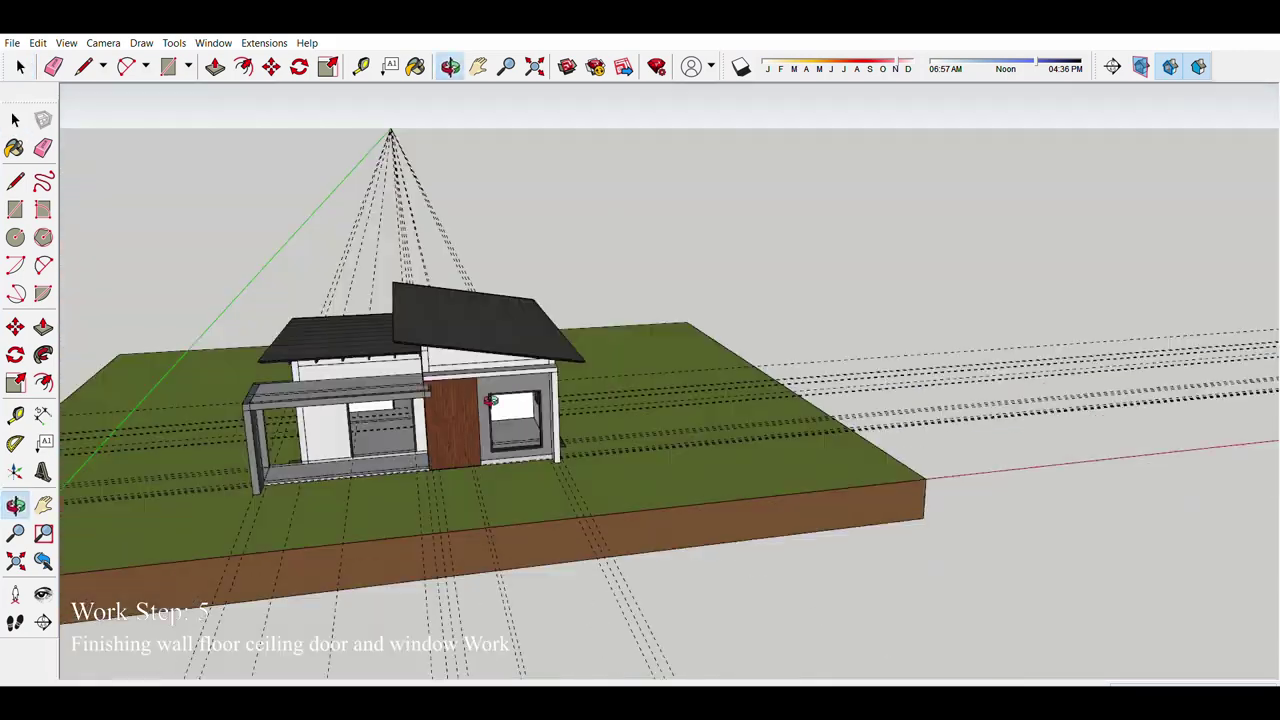
Step: Orbit around the front and left side to inspect the wall ledges beneath the roofs
key(space)
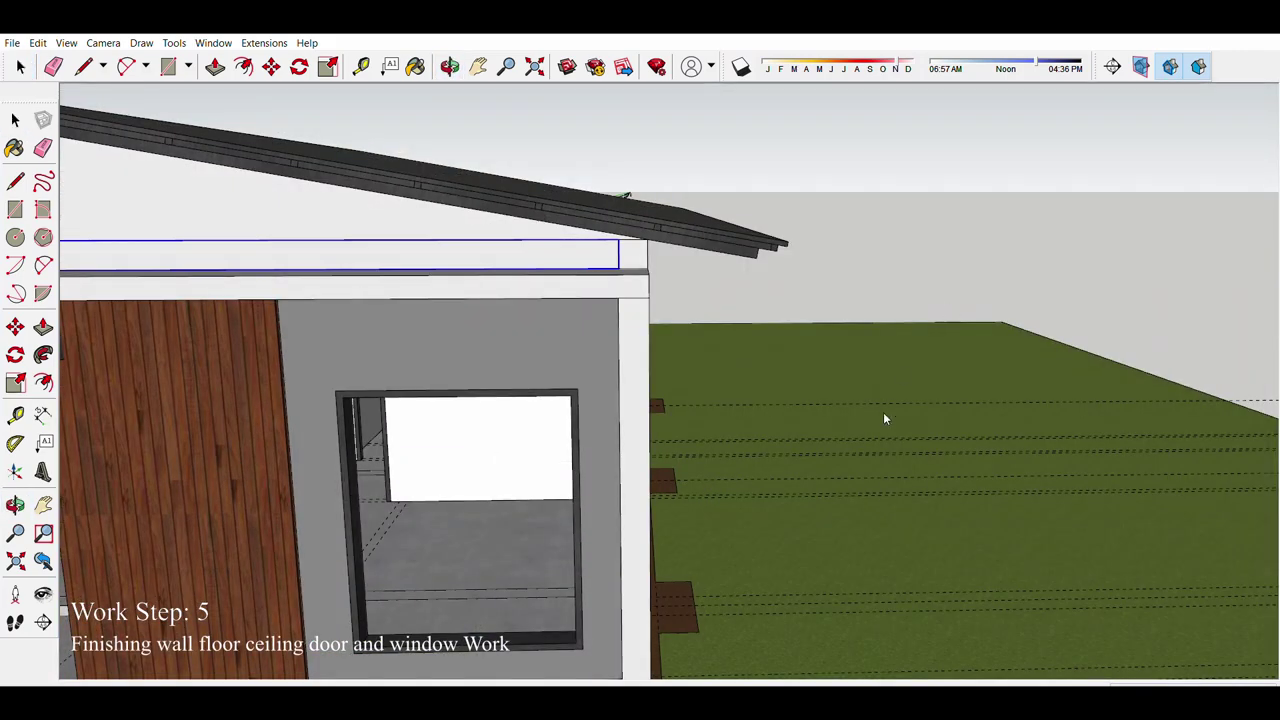
middle_drag(884, 418, 624, 222)
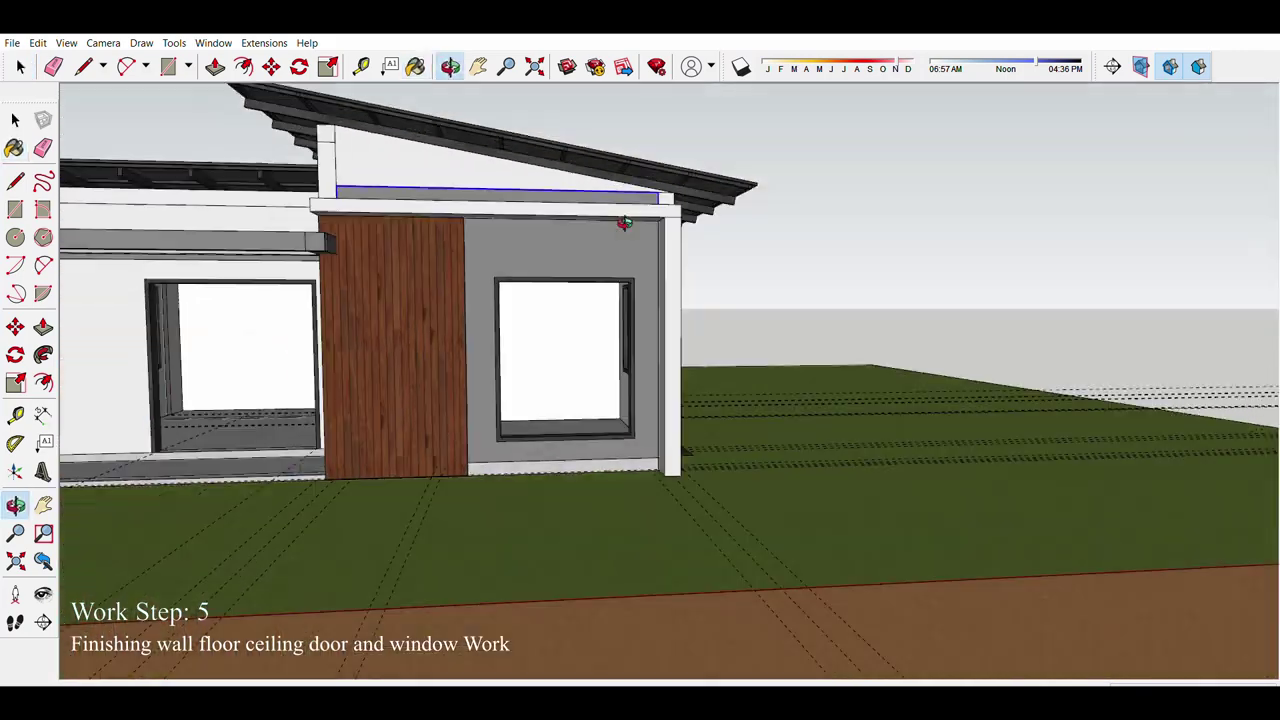
key(b)
mouse_move(456, 177)
middle_down()
mouse_move(533, 178)
mouse_move(598, 320)
middle_up()
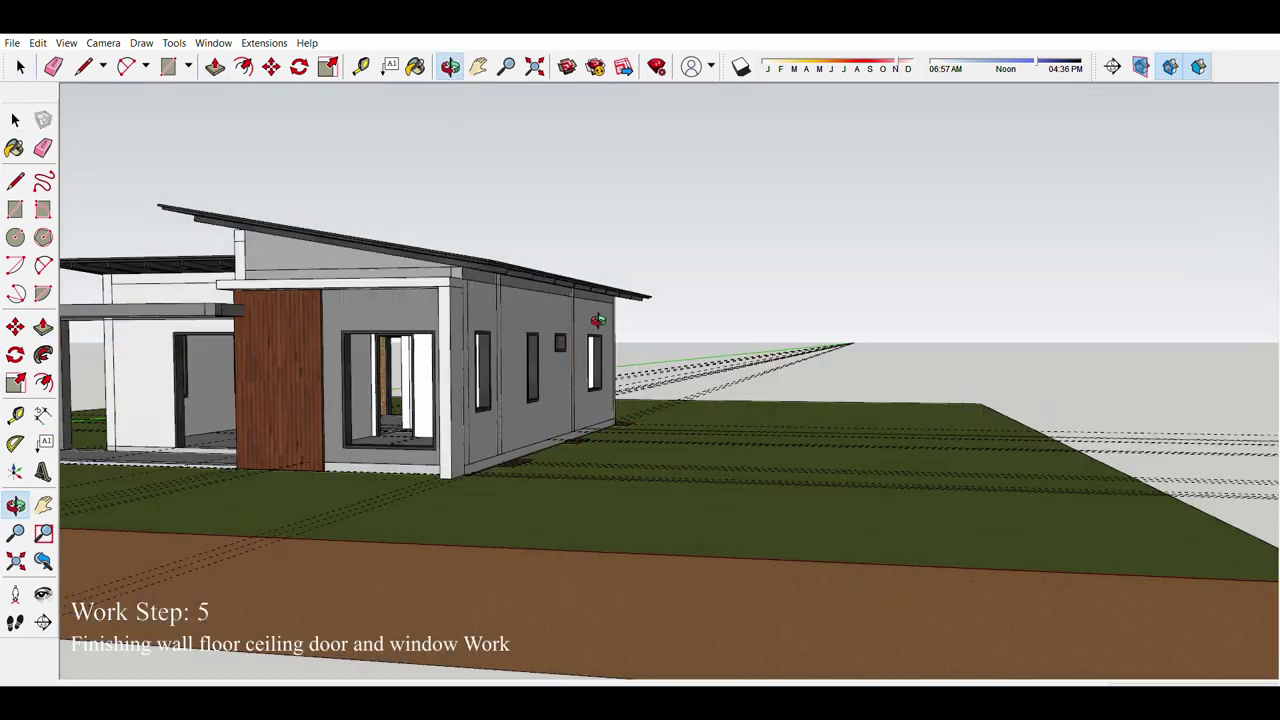
scroll(598, 320, up, 5)
key(l)
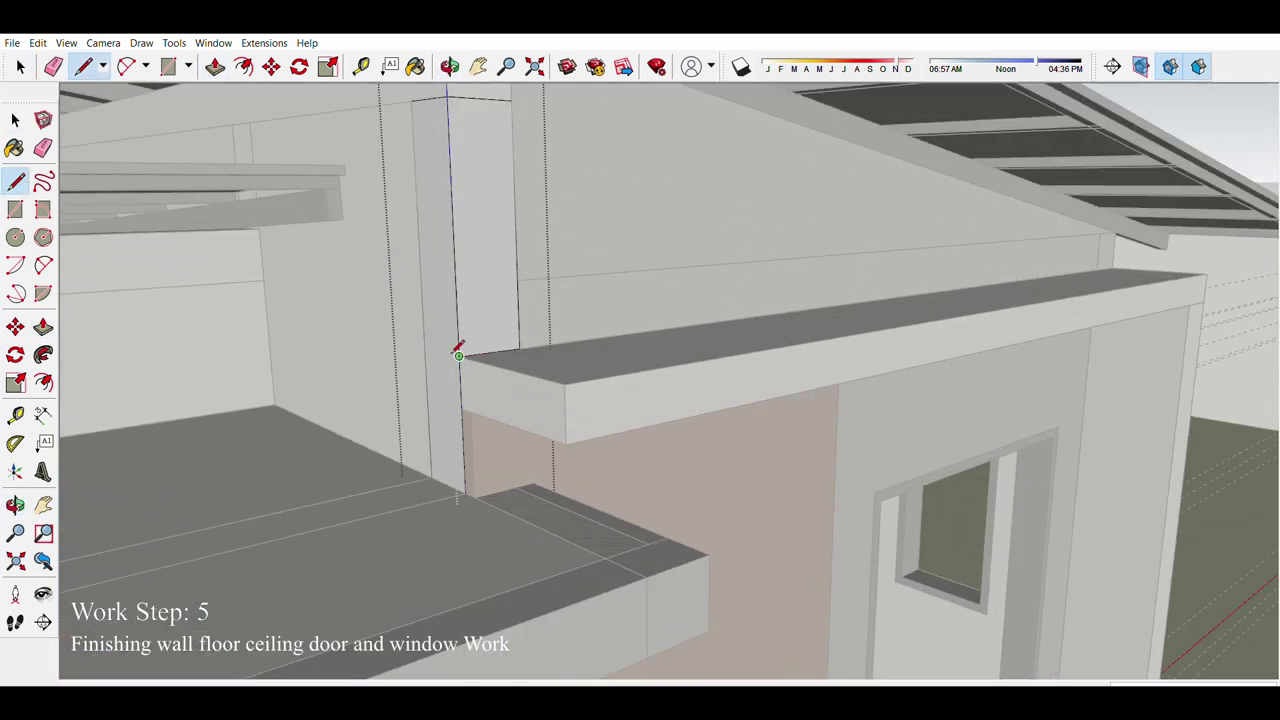
mouse_move(750, 264)
middle_down()
mouse_move(480, 346)
mouse_move(509, 391)
mouse_move(591, 431)
mouse_move(443, 163)
middle_up()
scroll(420, 286, down, 5)
mouse_move(420, 286)
middle_down()
mouse_move(608, 266)
mouse_move(650, 300)
mouse_move(779, 262)
mouse_move(440, 390)
mouse_move(490, 400)
middle_up()
scroll(608, 266, up, 2)
scroll(720, 280, up, 3)
scroll(440, 390, up, 3)
scroll(447, 296, down, 4)
scroll(447, 296, down, 5)
middle_drag(377, 283, 634, 343)
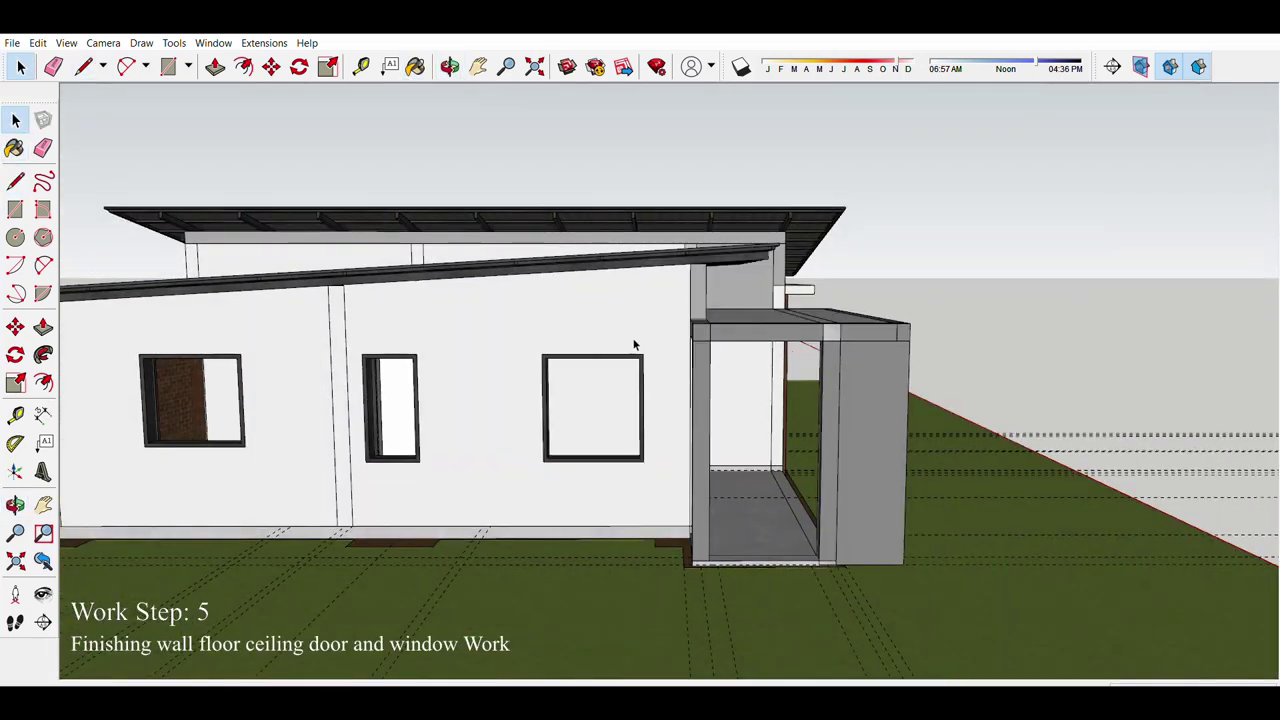
scroll(634, 343, up, 3)
Step: Draw lines splitting the side walls with windows into strips beneath the roofs
key(l)
scroll(709, 306, down, 1)
scroll(545, 284, down, 5)
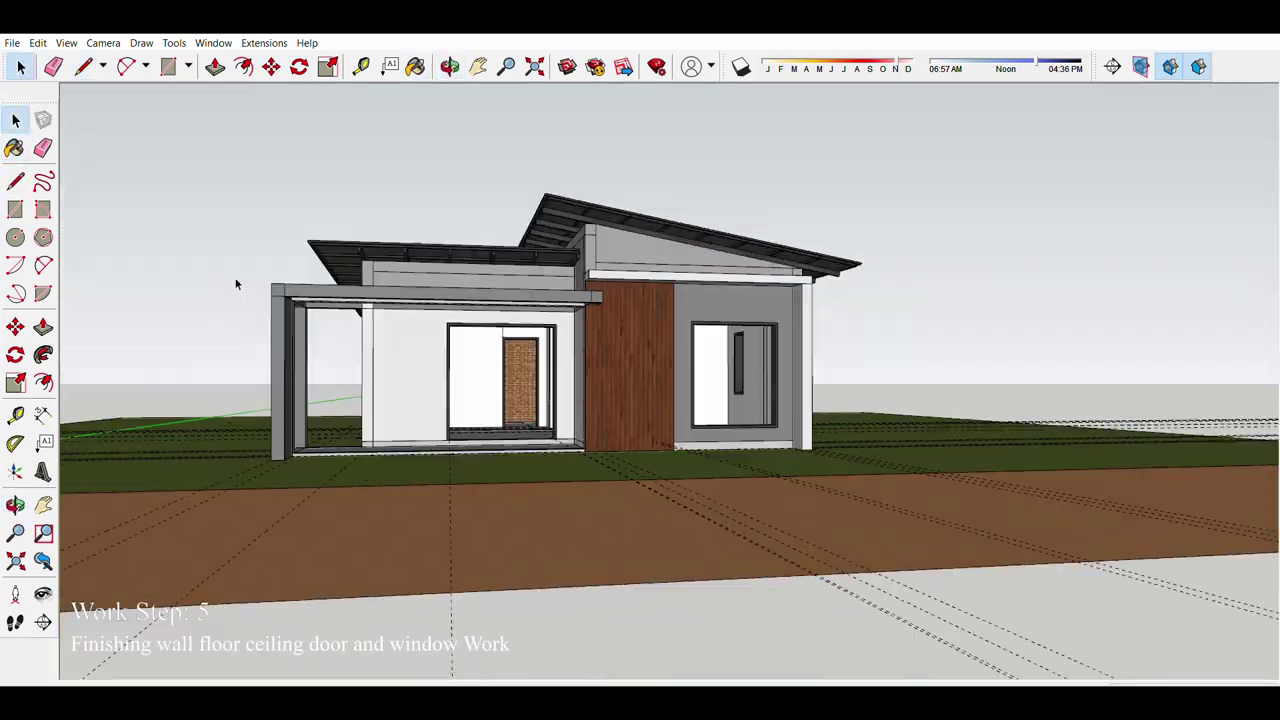
middle_drag(545, 284, 499, 386)
scroll(499, 386, up, 5)
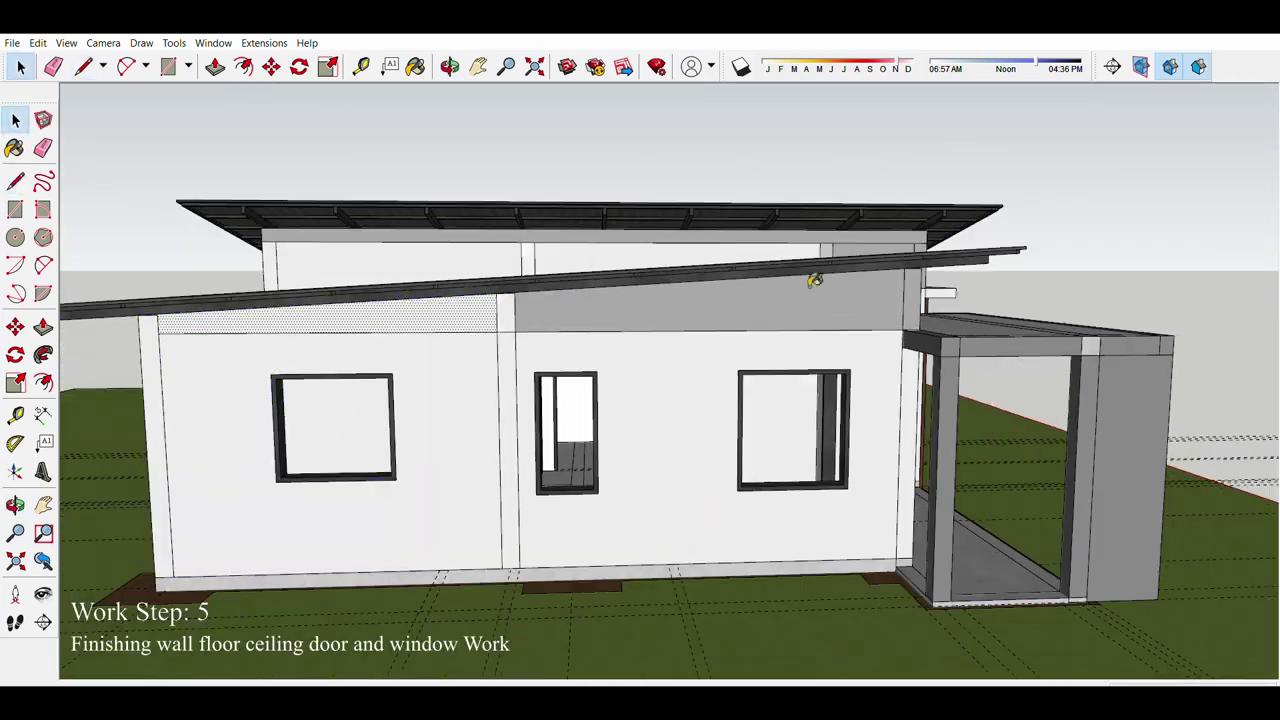
scroll(815, 280, down, 5)
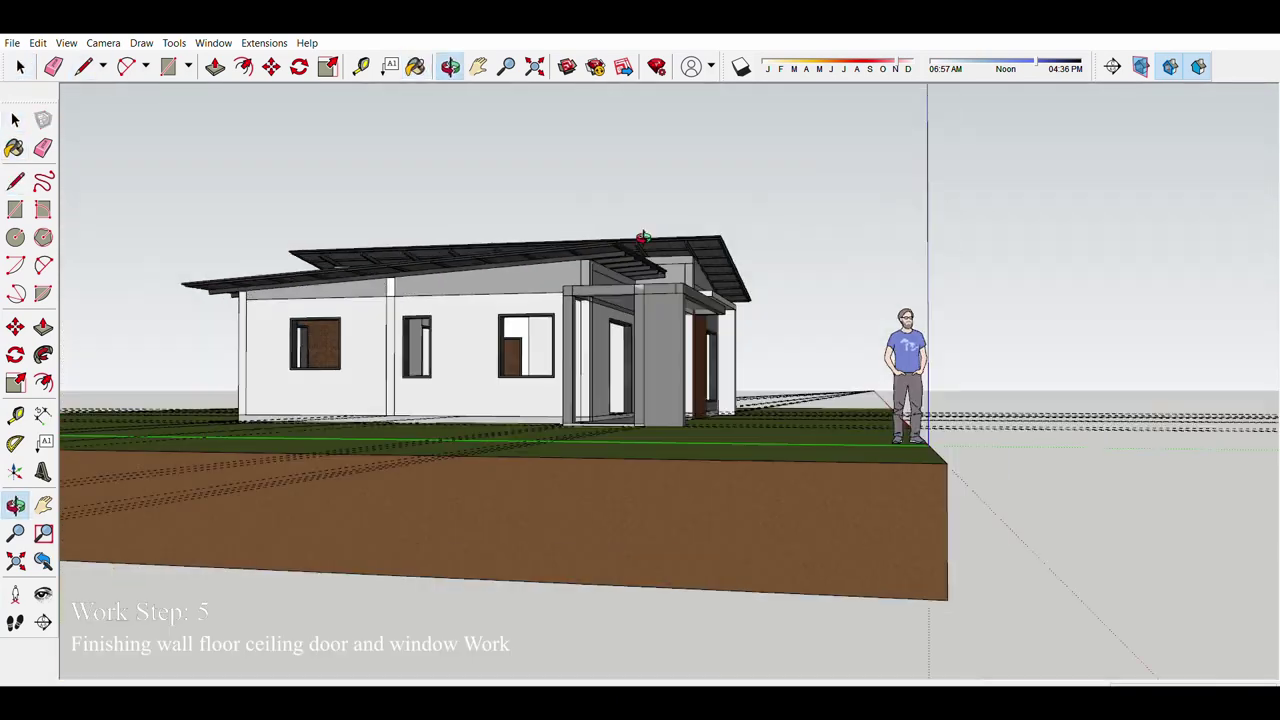
middle_drag(815, 280, 380, 263)
scroll(380, 263, up, 4)
scroll(706, 289, up, 3)
middle_drag(706, 289, 519, 358)
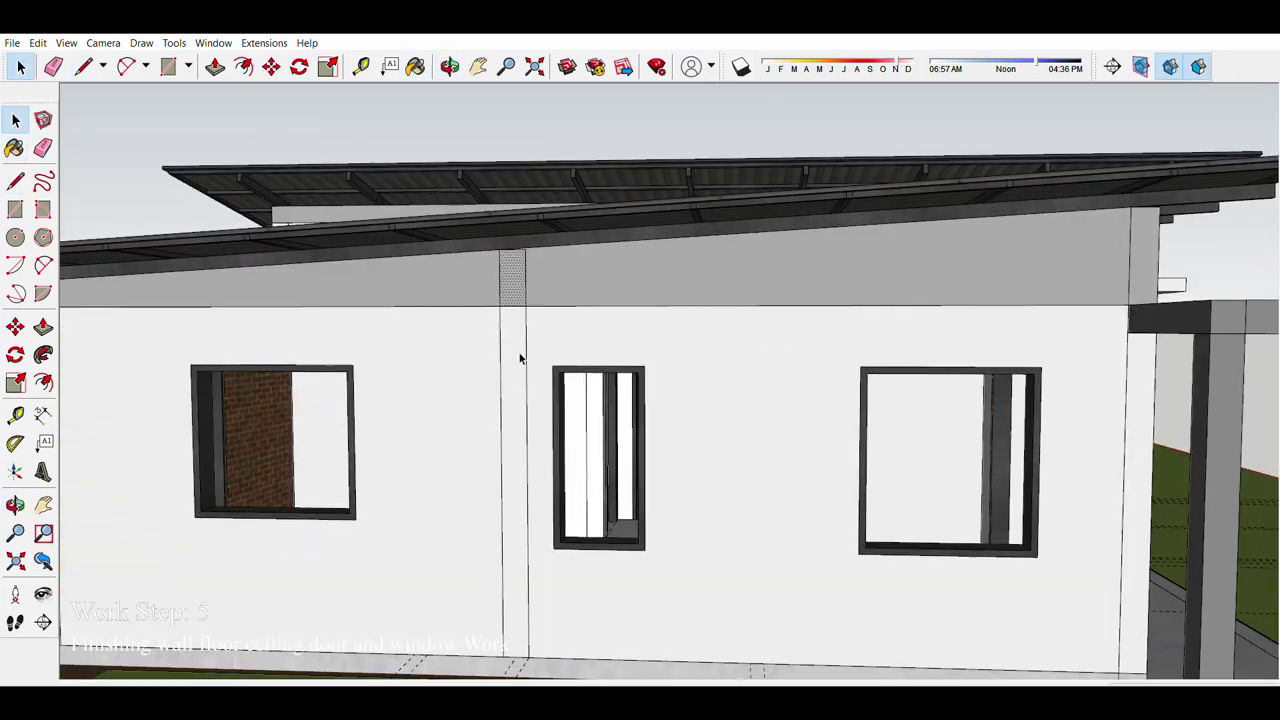
scroll(519, 358, up, 2)
key(l)
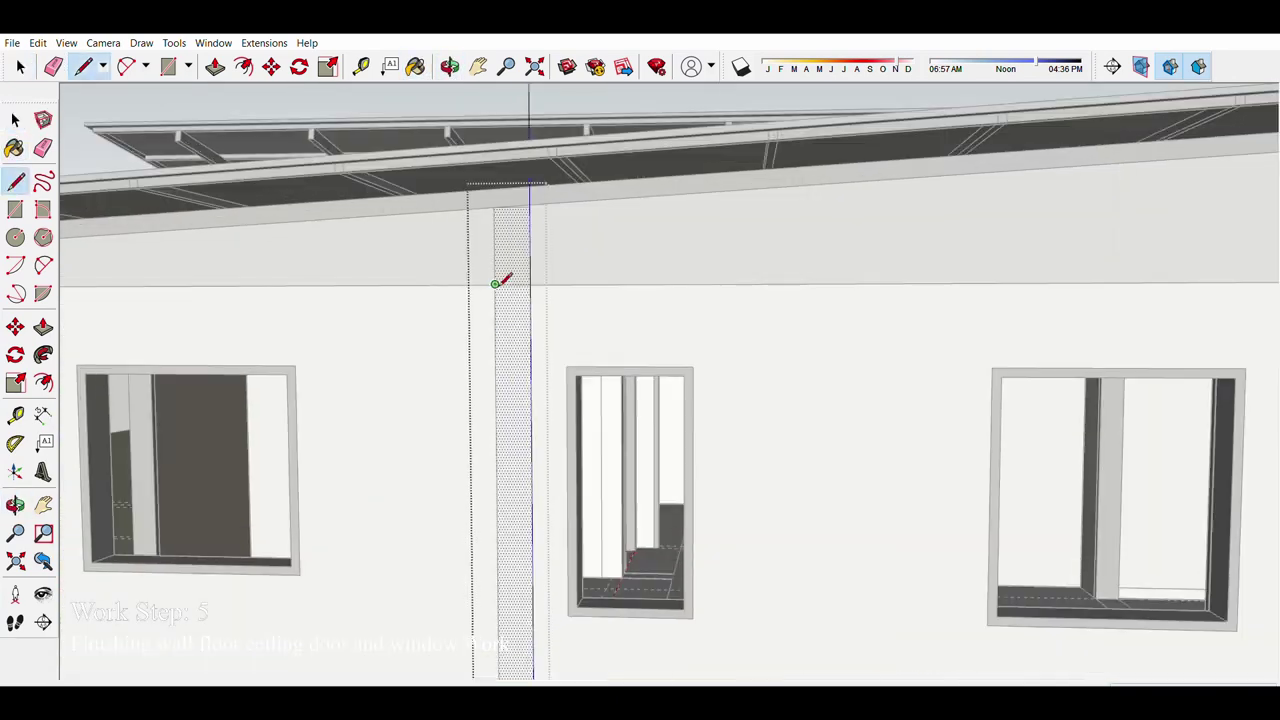
scroll(523, 257, down, 5)
scroll(500, 280, up, 4)
mouse_move(523, 257)
middle_down()
mouse_move(500, 280)
mouse_move(659, 264)
middle_up()
scroll(497, 275, up, 2)
key(l)
scroll(459, 273, down, 5)
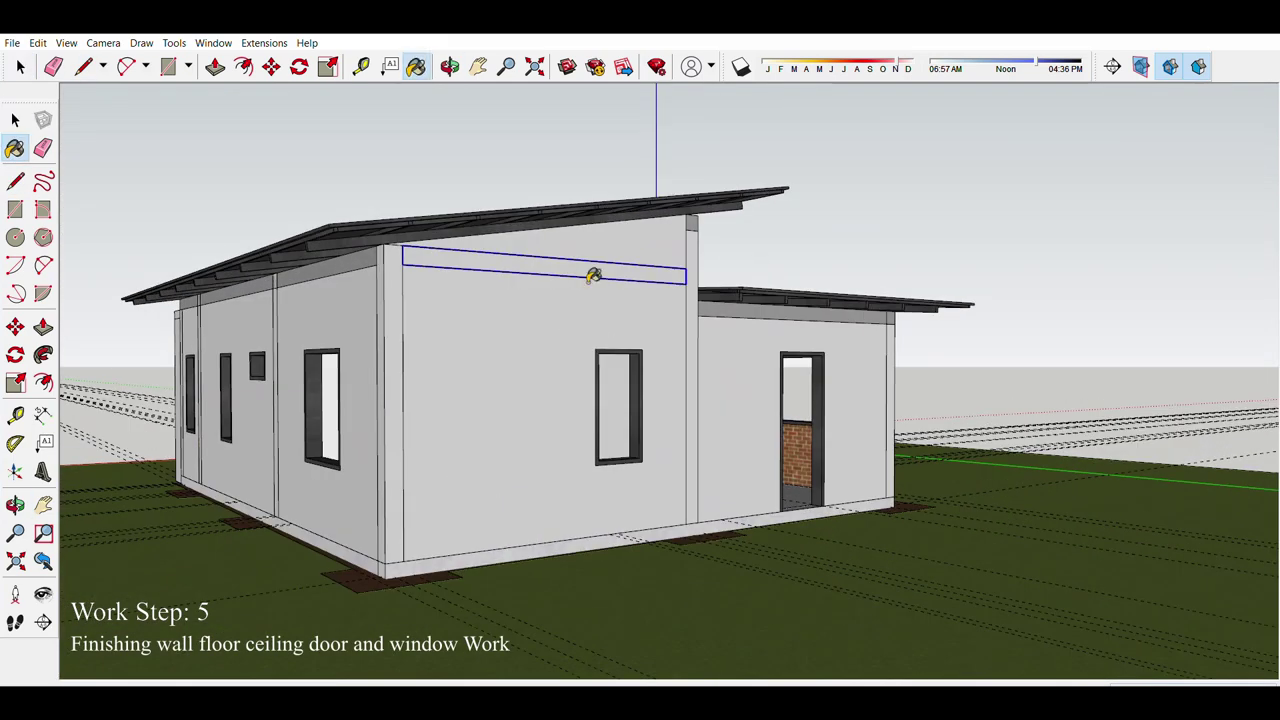
scroll(431, 311, up, 2)
key(l)
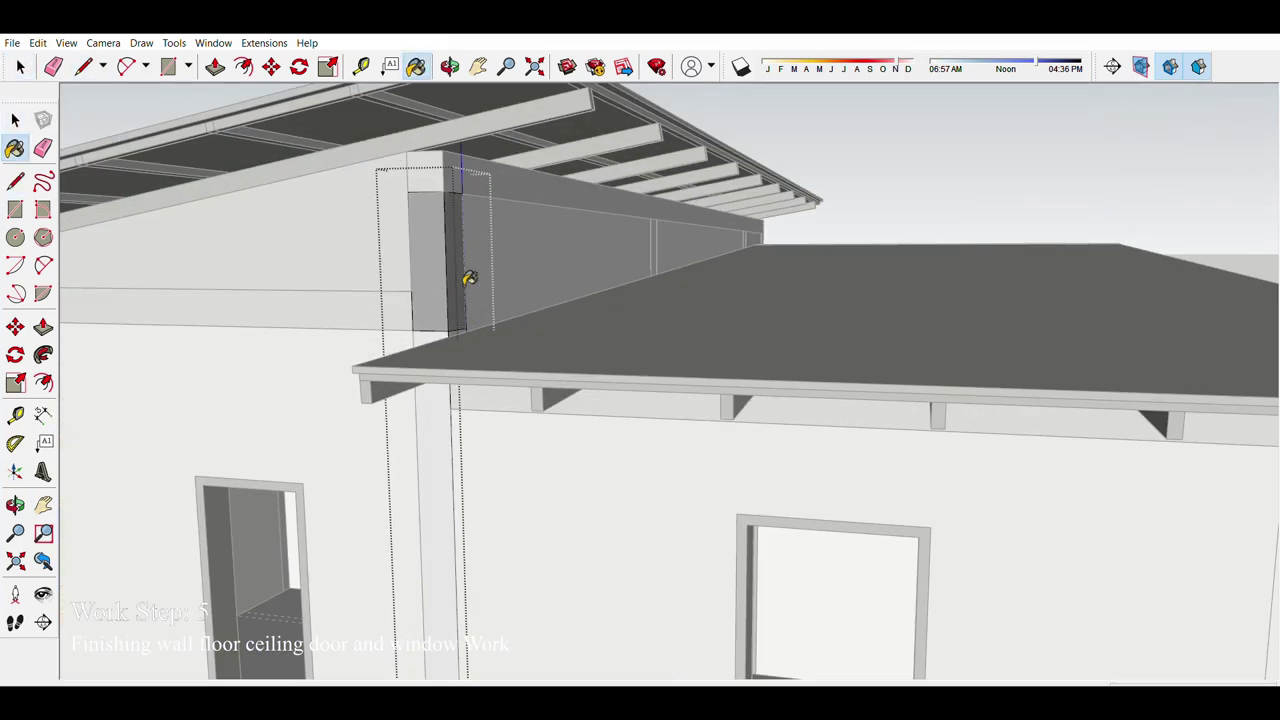
scroll(469, 278, down, 5)
middle_drag(469, 278, 360, 272)
scroll(360, 272, up, 4)
Step: Orbit out to a top view of the section cut showing the room layout and brick inner walls
key(m)
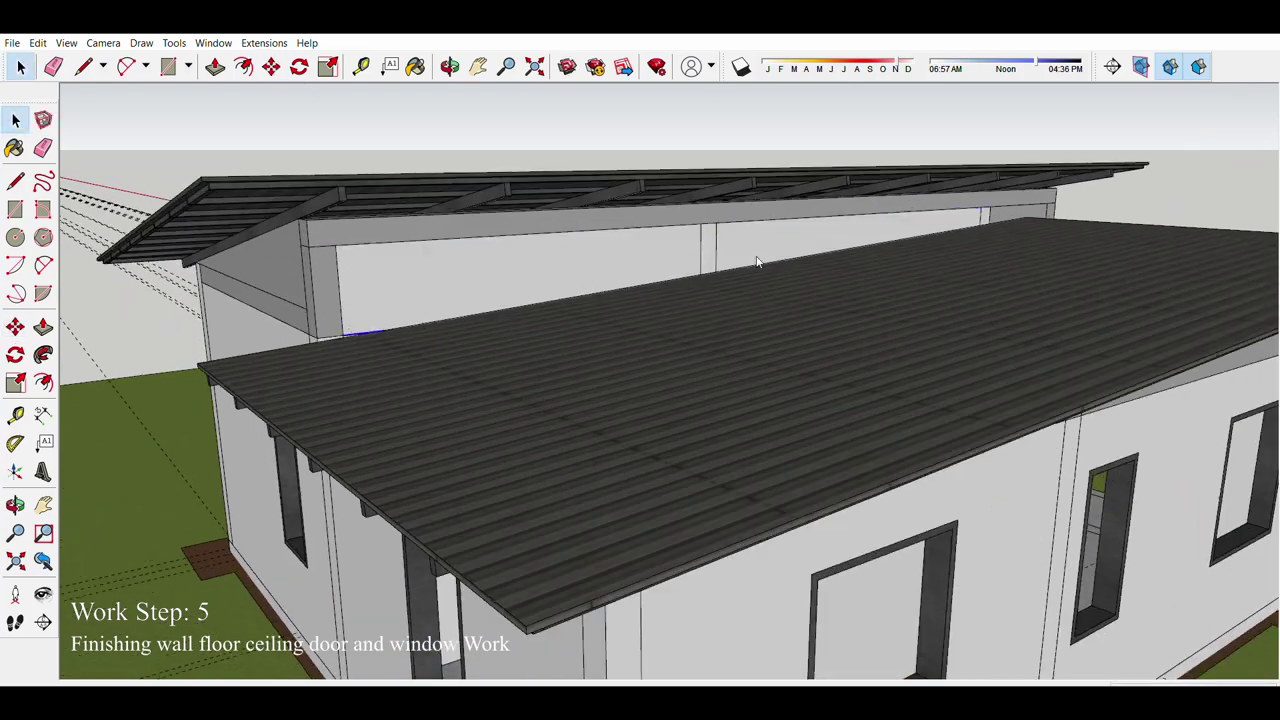
scroll(757, 262, up, 5)
key(m)
scroll(598, 291, down, 5)
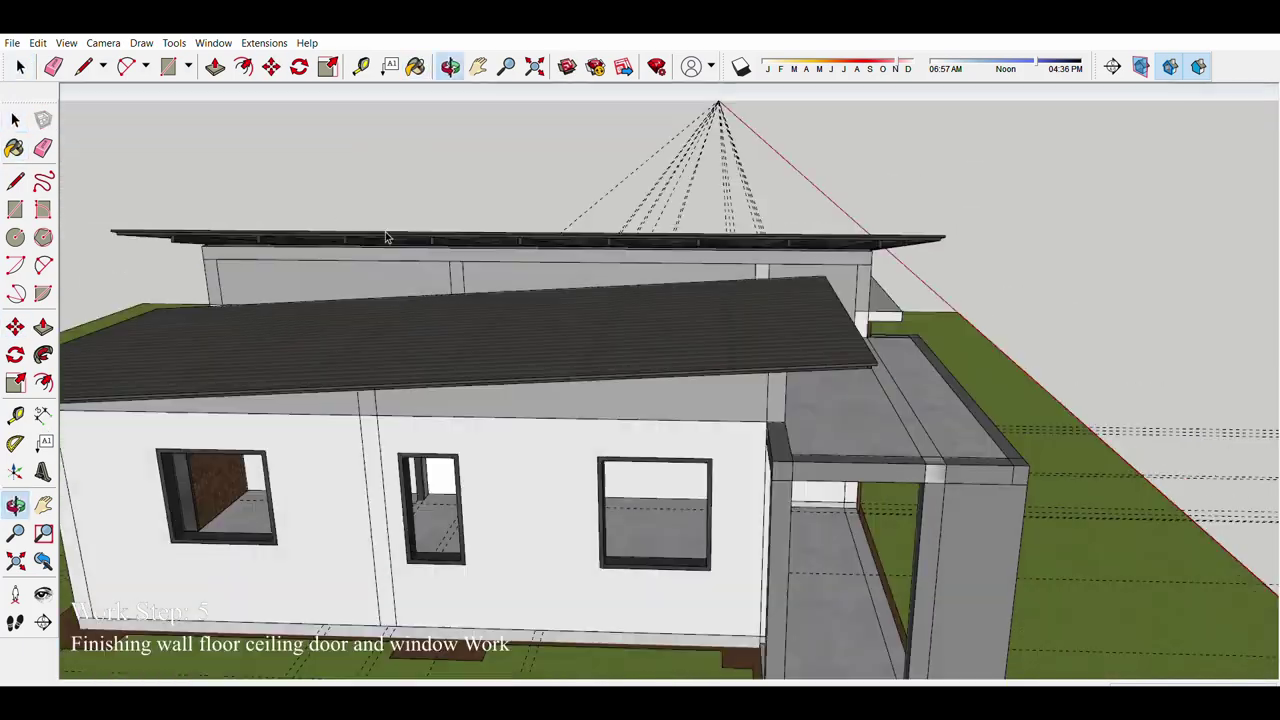
mouse_move(598, 291)
middle_down()
mouse_move(421, 266)
mouse_move(229, 634)
mouse_move(552, 266)
middle_up()
scroll(500, 280, up, 5)
scroll(277, 369, up, 5)
scroll(587, 395, up, 3)
key(p)
key(space)
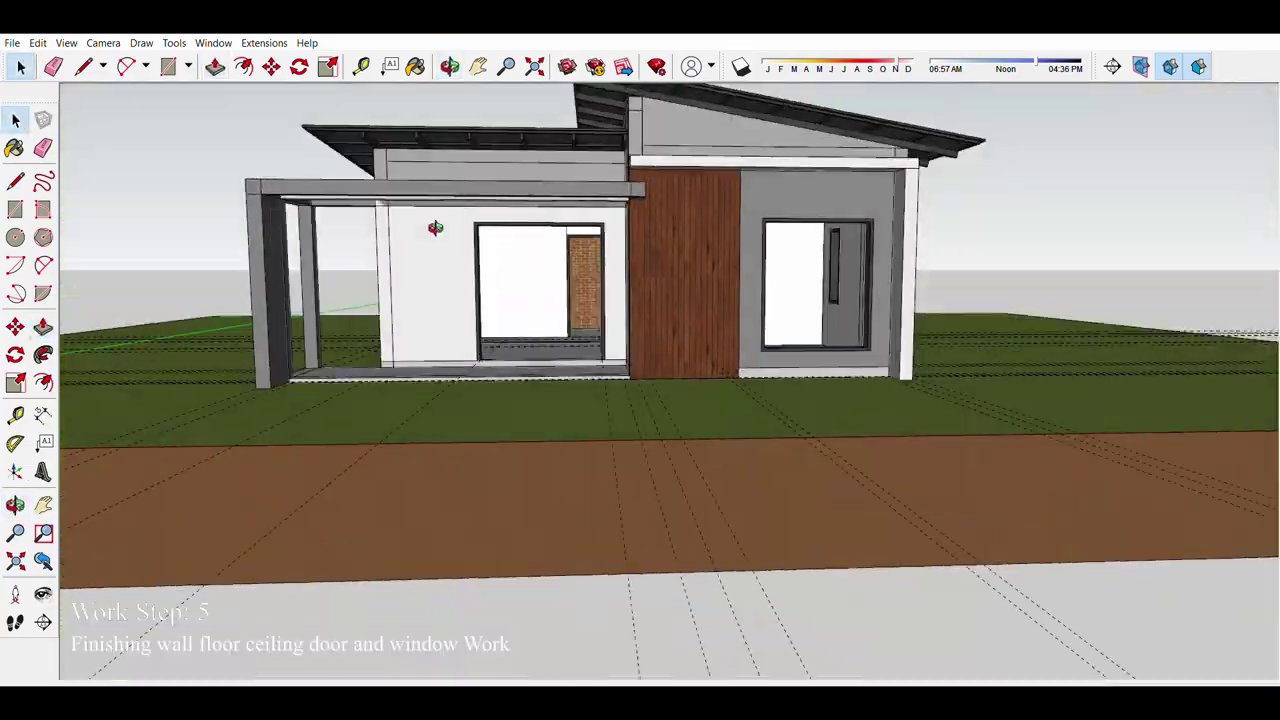
scroll(587, 395, down, 10)
scroll(590, 165, up, 5)
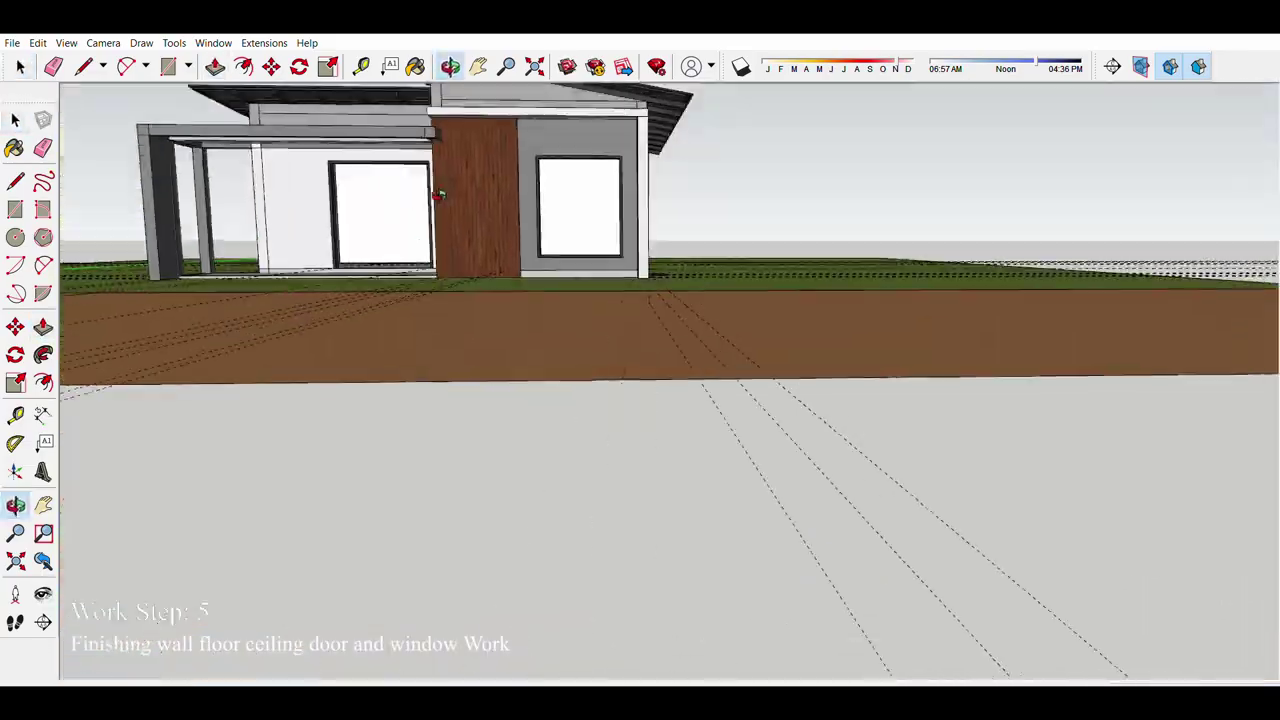
mouse_move(590, 165)
middle_down()
mouse_move(443, 200)
mouse_move(621, 257)
middle_up()
scroll(621, 257, down, 5)
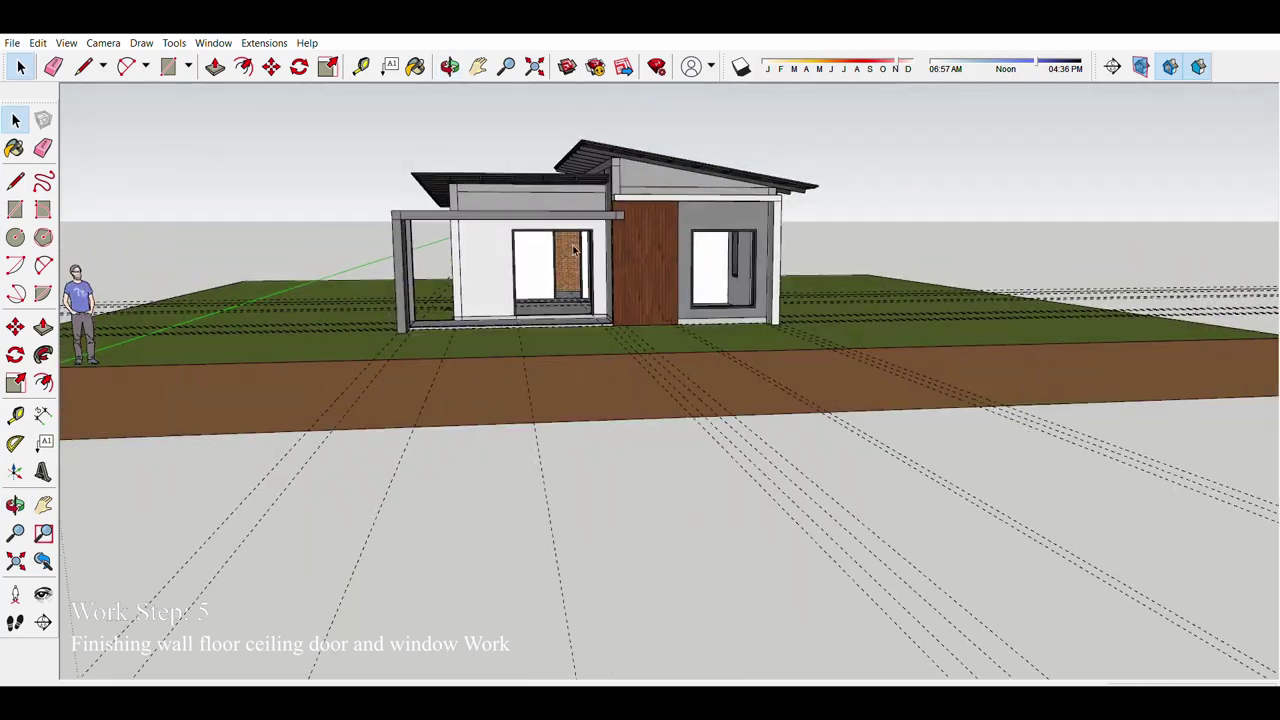
middle_drag(193, 246, 473, 240)
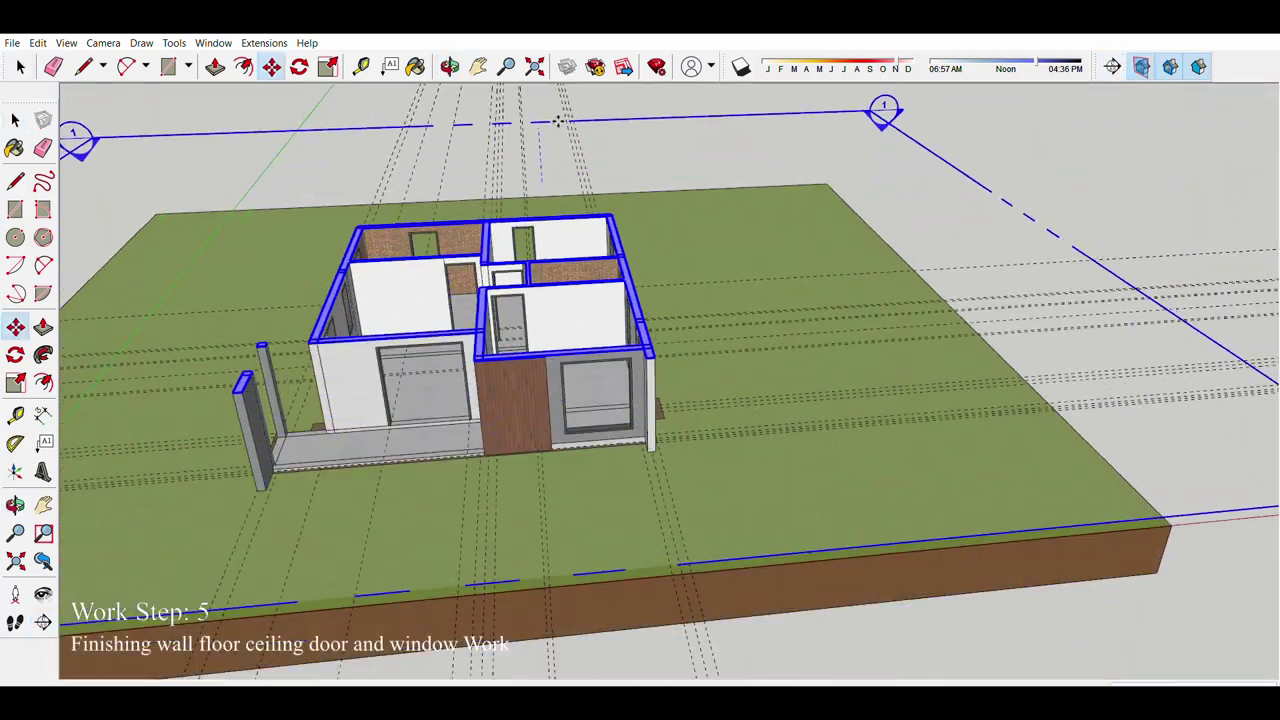
Step: Orbit around the house to a steep top-down view of the cut-away floor plan
key(space)
middle_drag(558, 120, 608, 328)
scroll(608, 328, up, 3)
scroll(640, 317, up, 3)
scroll(505, 343, up, 3)
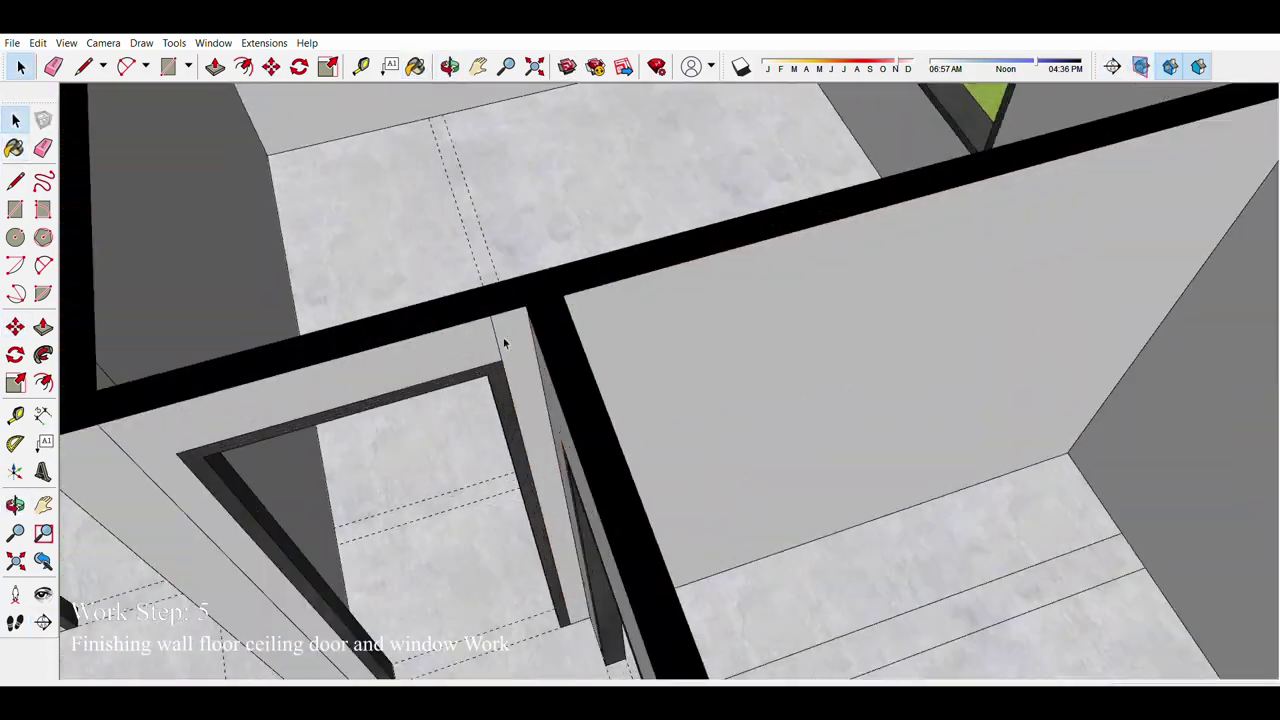
scroll(505, 343, down, 3)
scroll(570, 284, down, 3)
scroll(463, 337, down, 3)
mouse_move(453, 440)
middle_down()
mouse_move(372, 362)
mouse_move(393, 274)
middle_up()
scroll(393, 274, up, 5)
scroll(362, 233, down, 2)
scroll(543, 145, up, 3)
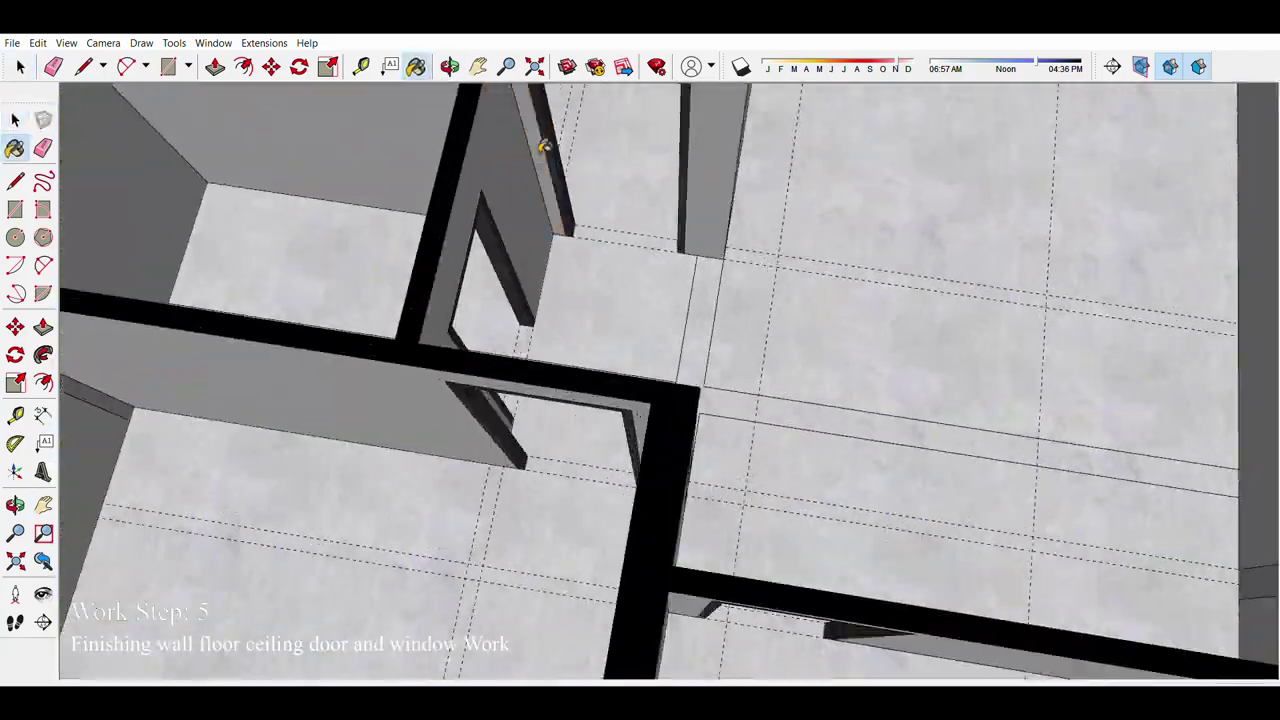
scroll(472, 299, down, 3)
middle_drag(472, 299, 474, 323)
key(space)
scroll(490, 307, down, 5)
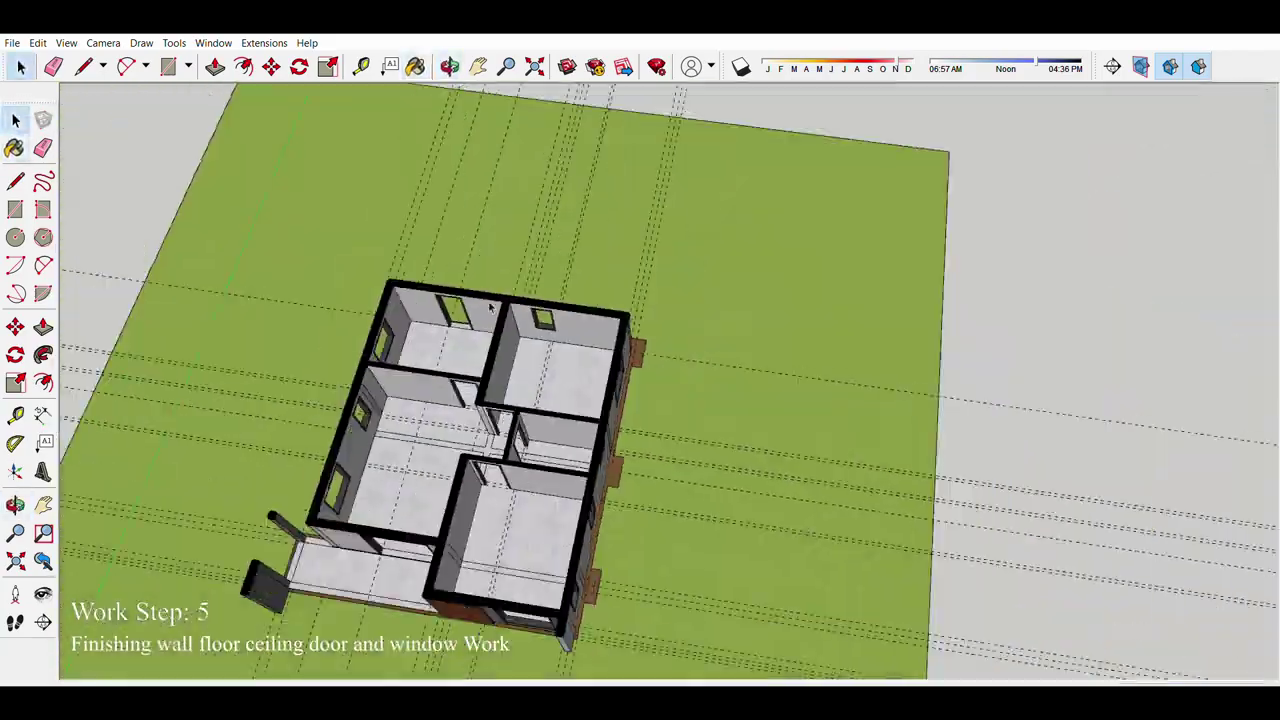
scroll(489, 306, up, 5)
scroll(896, 335, down, 3)
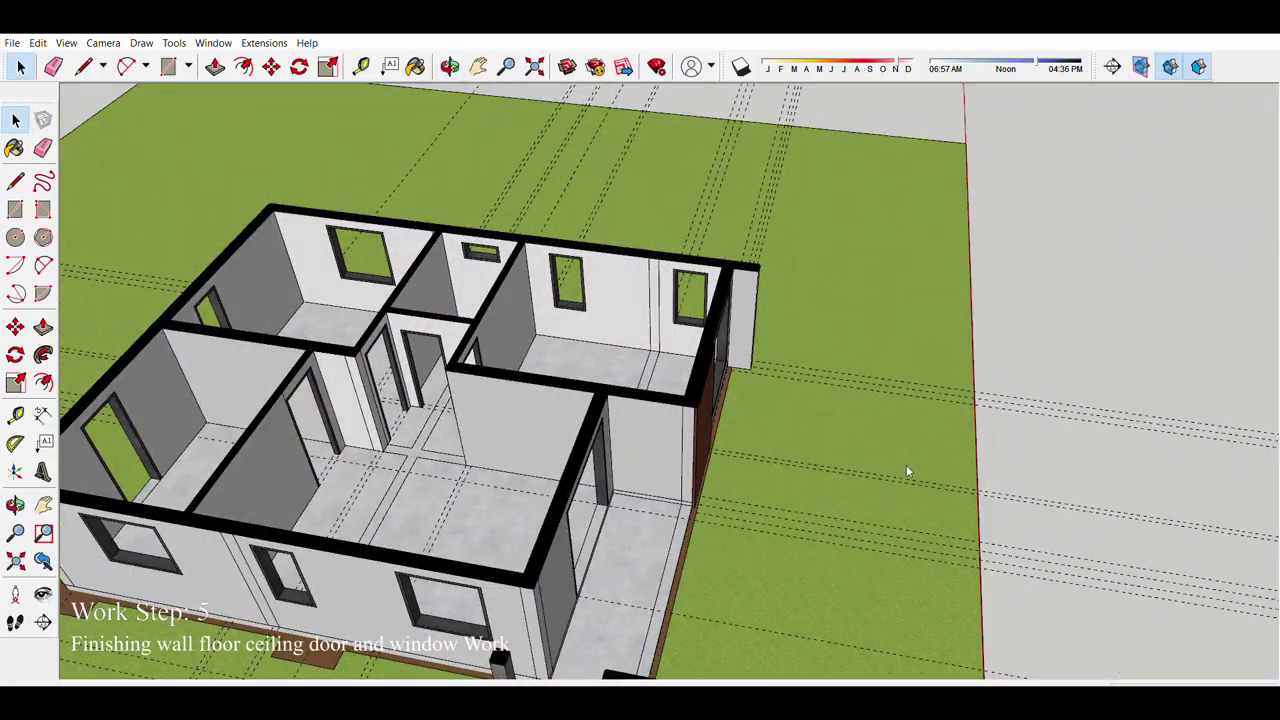
scroll(907, 470, up, 5)
middle_drag(907, 470, 709, 457)
scroll(418, 357, down, 5)
key(b)
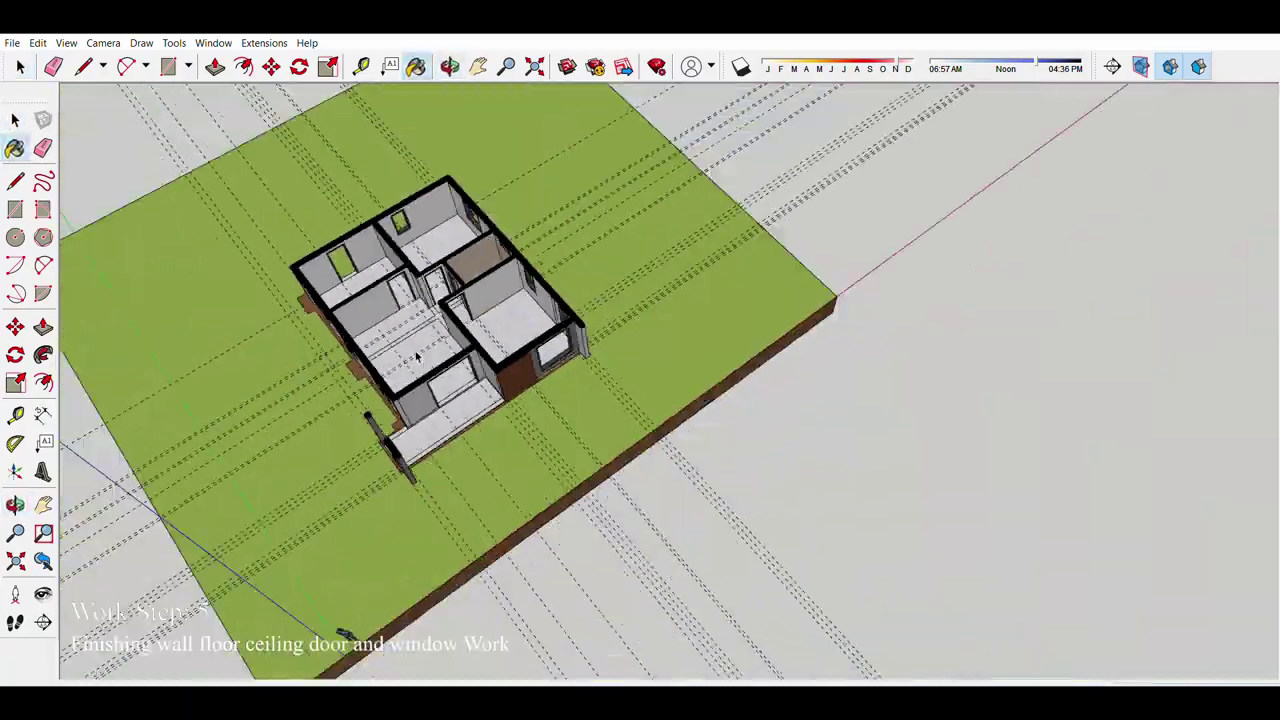
scroll(418, 357, up, 5)
scroll(418, 357, down, 5)
middle_drag(418, 357, 589, 401)
key(space)
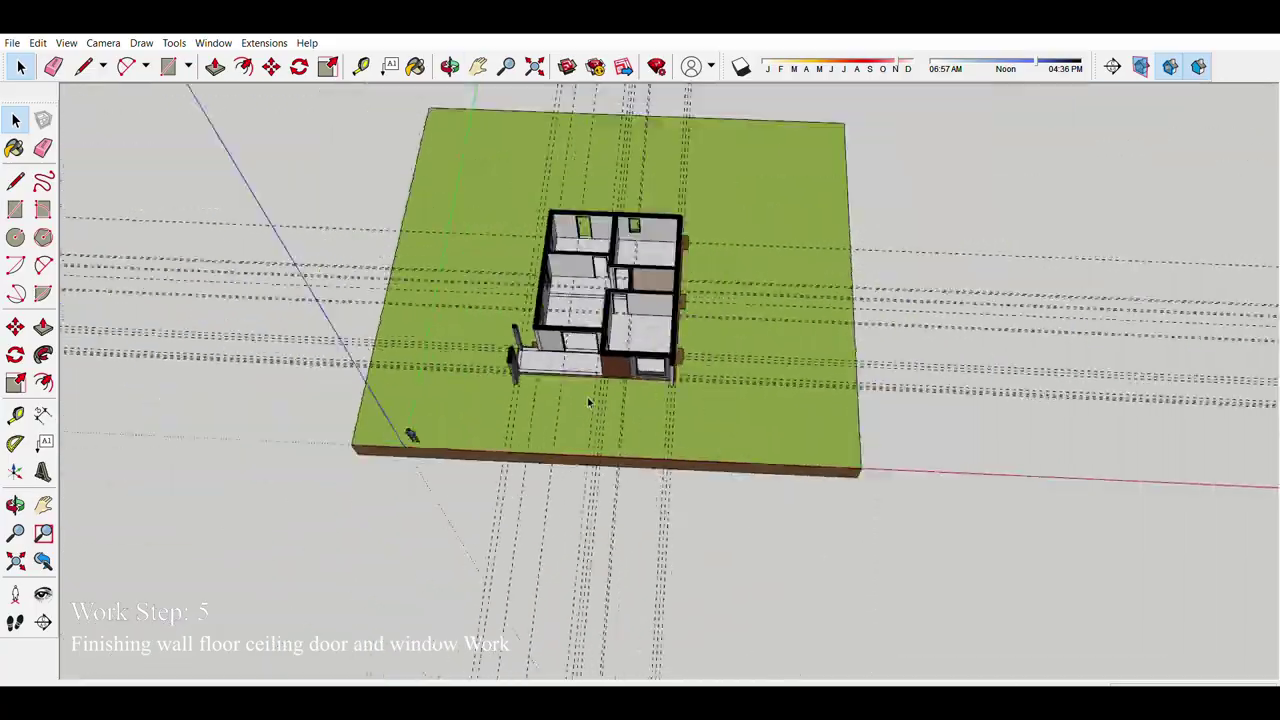
scroll(589, 401, up, 5)
scroll(632, 428, up, 5)
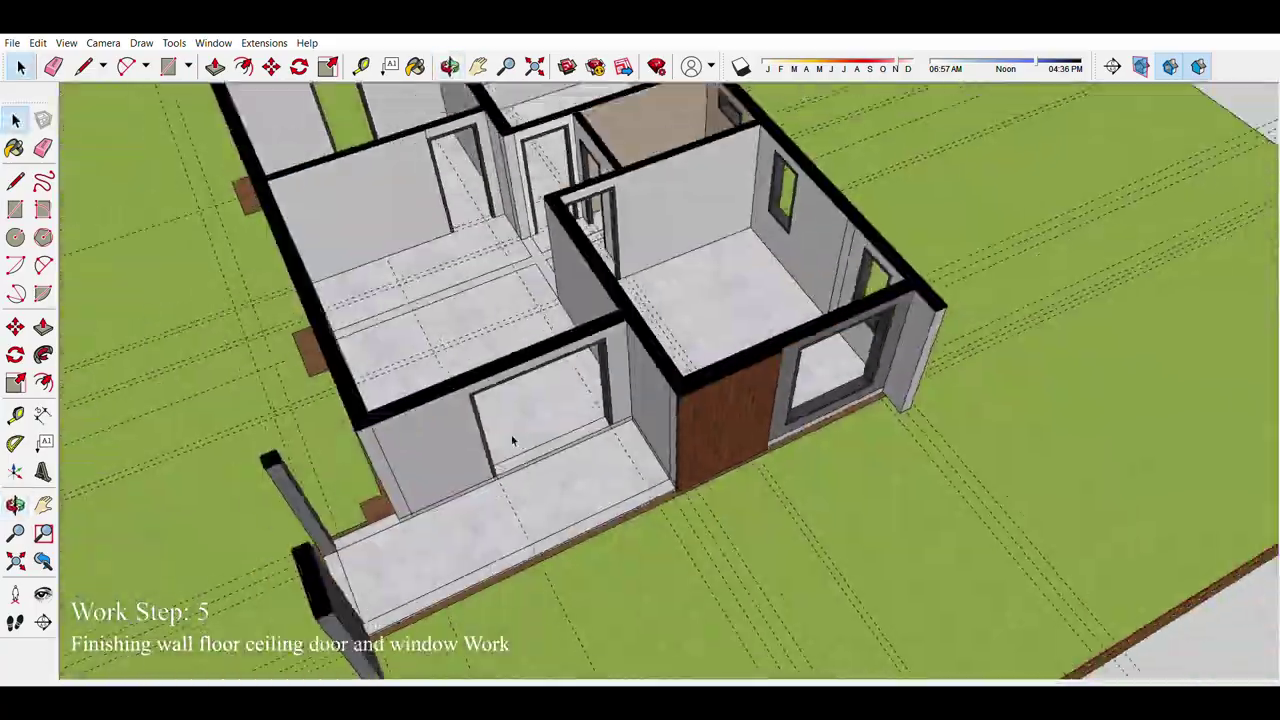
middle_drag(512, 441, 508, 416)
middle_drag(368, 354, 568, 320)
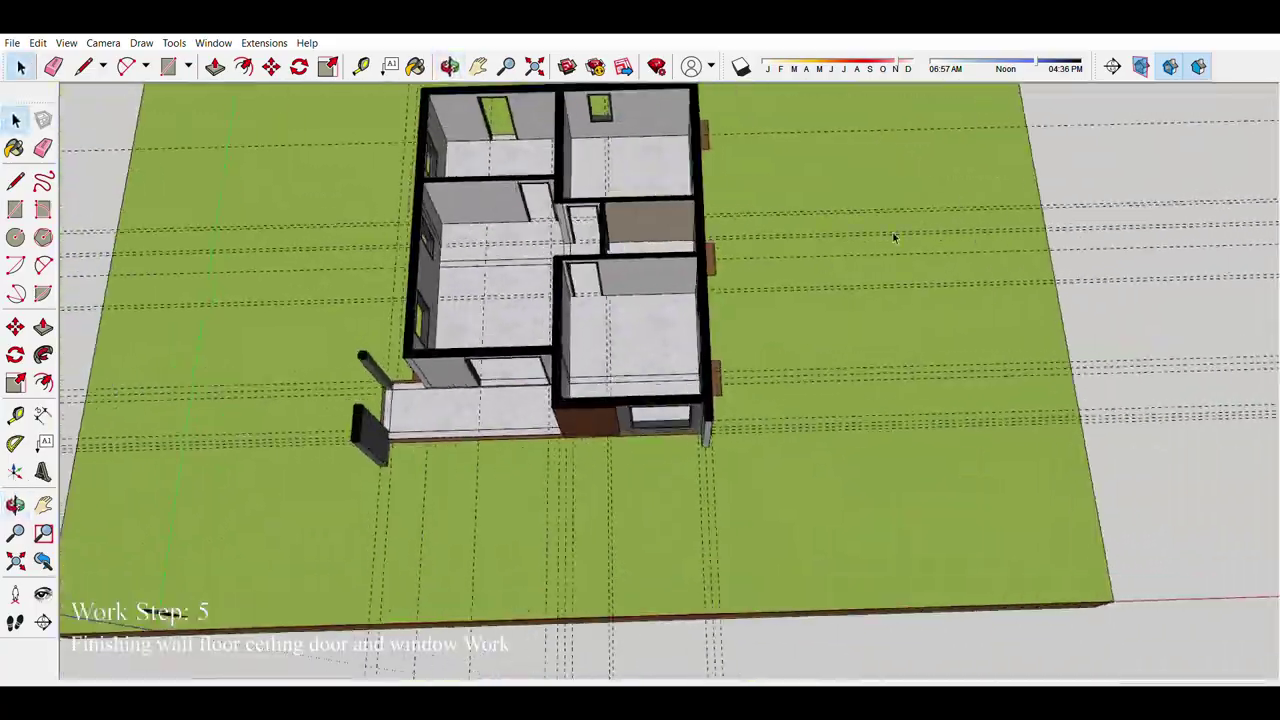
scroll(590, 395, up, 5)
Step: Draw a floor rectangle covering a room and check it in the doorway
key(r)
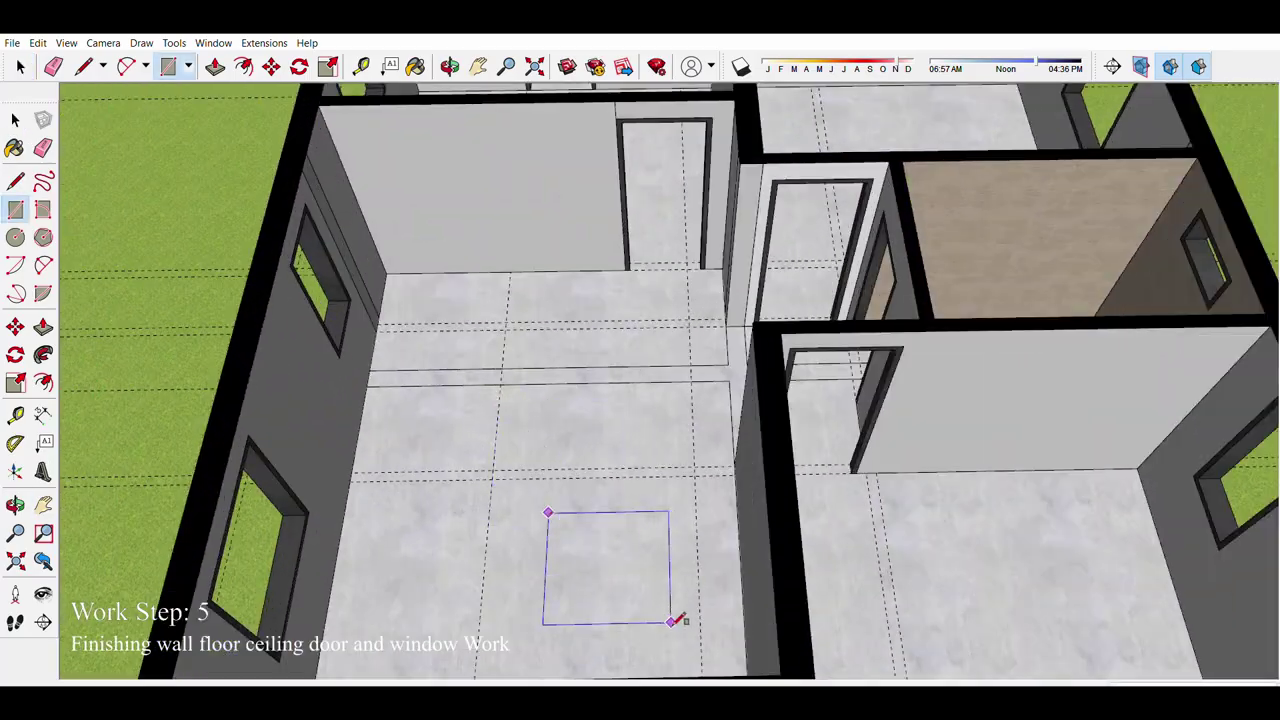
click(672, 621)
key(space)
scroll(677, 620, down, 10)
middle_drag(677, 620, 908, 534)
scroll(612, 447, up, 10)
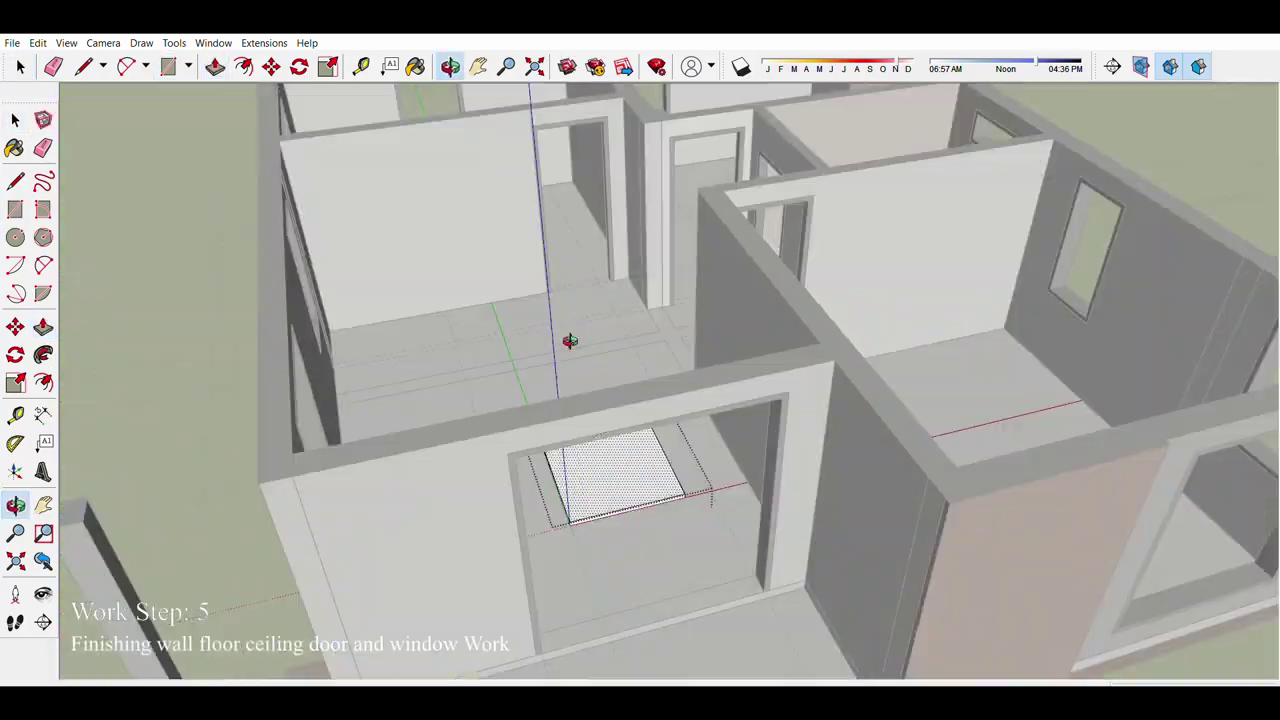
scroll(569, 341, up, 5)
middle_drag(569, 341, 457, 514)
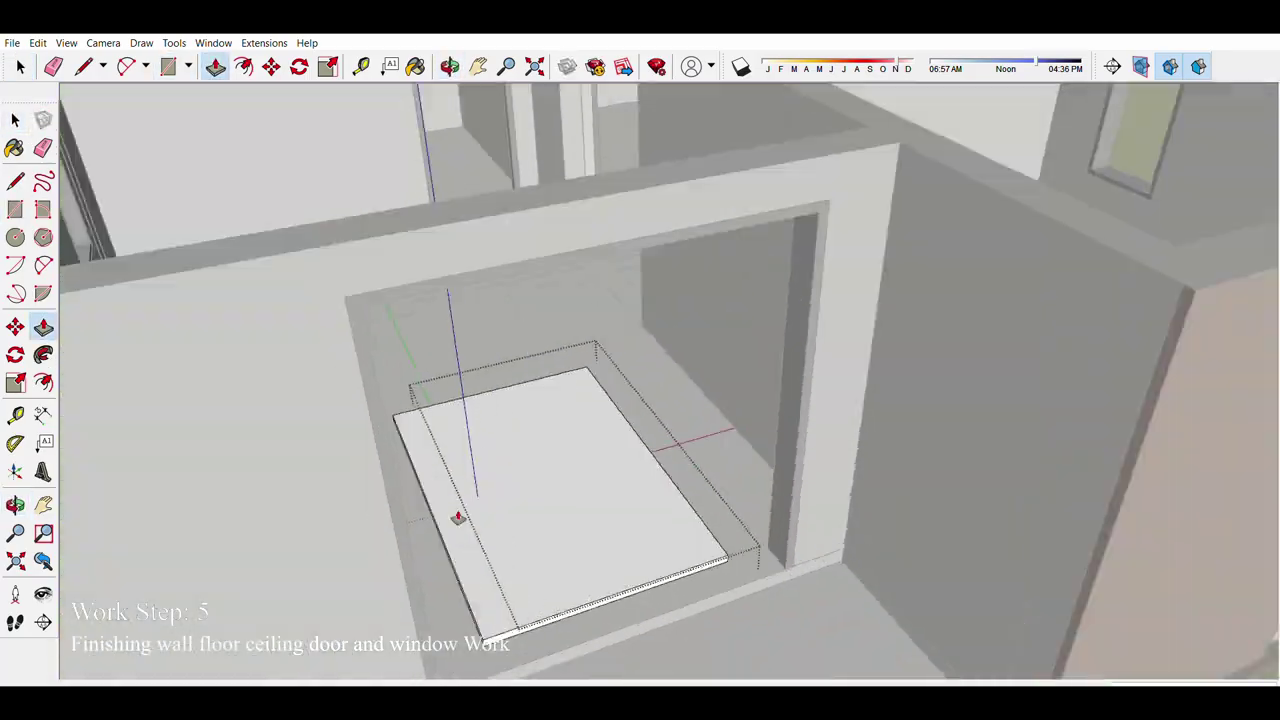
Step: Push/Pull the floor rectangle into a slab and draw edge lines at a doorway corner
key(p)
scroll(644, 436, up, 3)
scroll(644, 436, up, 5)
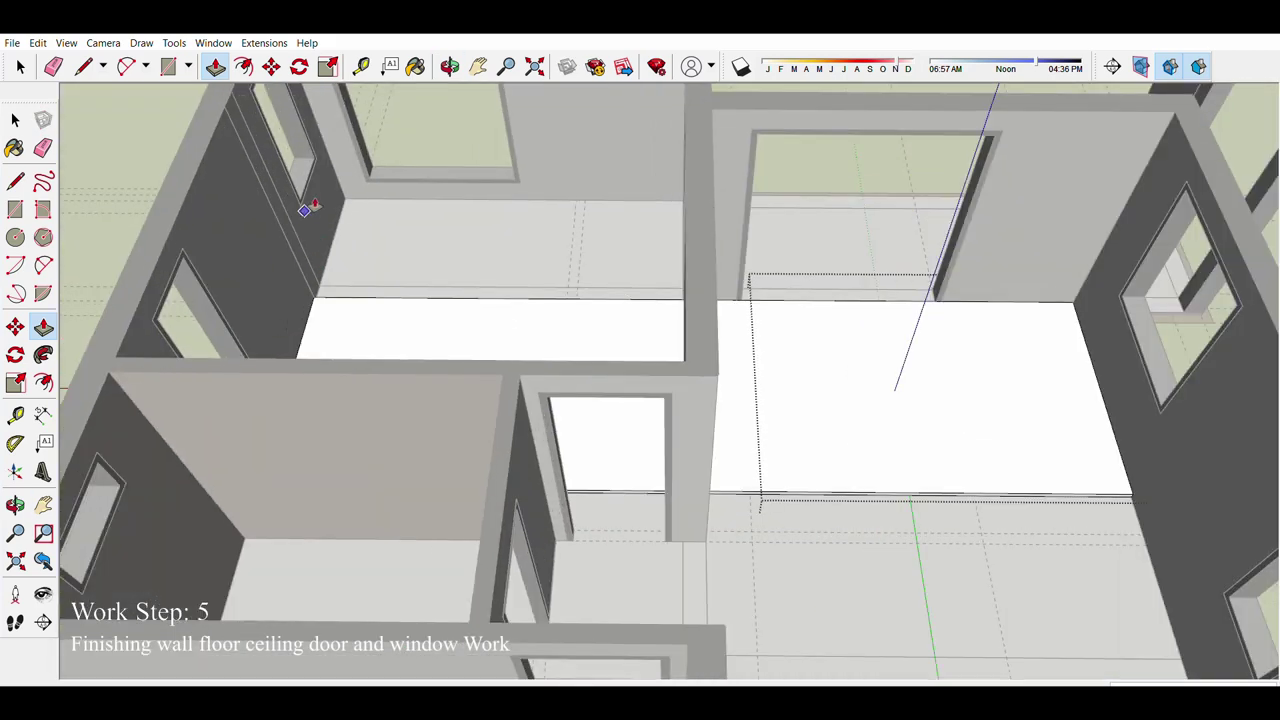
scroll(545, 557, up, 5)
scroll(541, 547, down, 10)
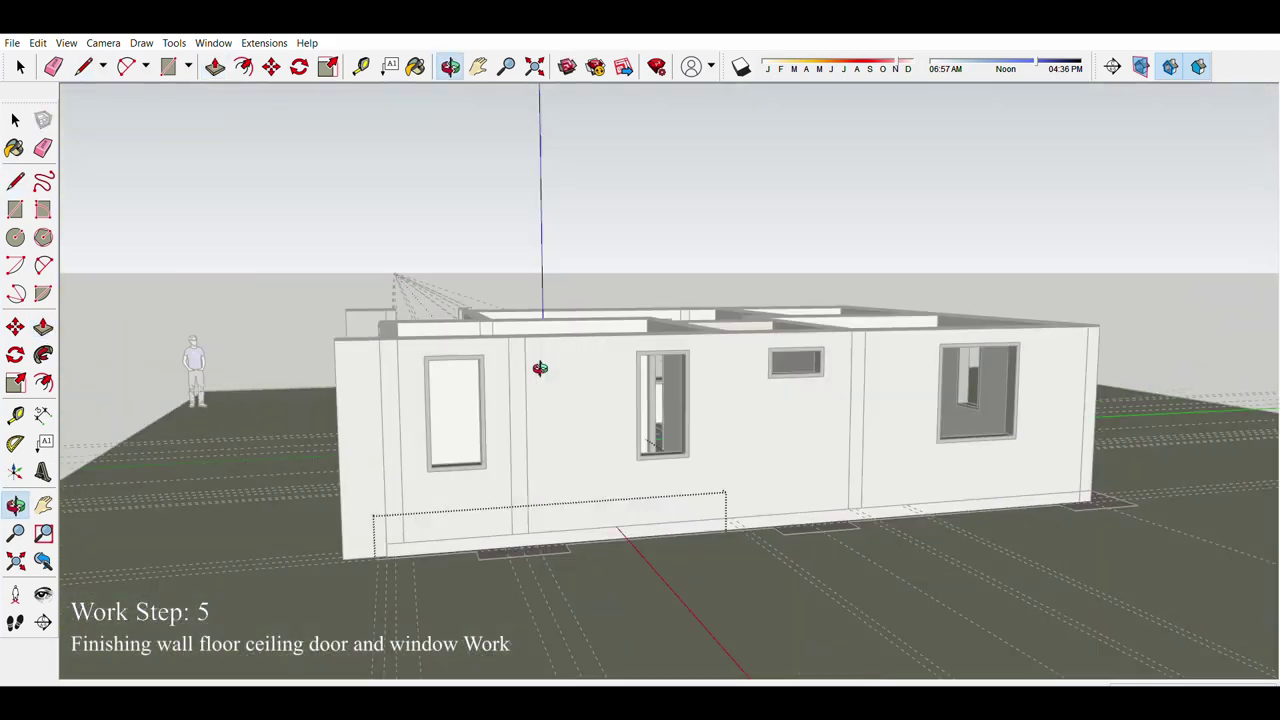
middle_drag(534, 363, 694, 531)
scroll(765, 462, up, 4)
key(p)
mouse_move(765, 462)
middle_down()
mouse_move(294, 351)
mouse_move(786, 451)
middle_up()
key(l)
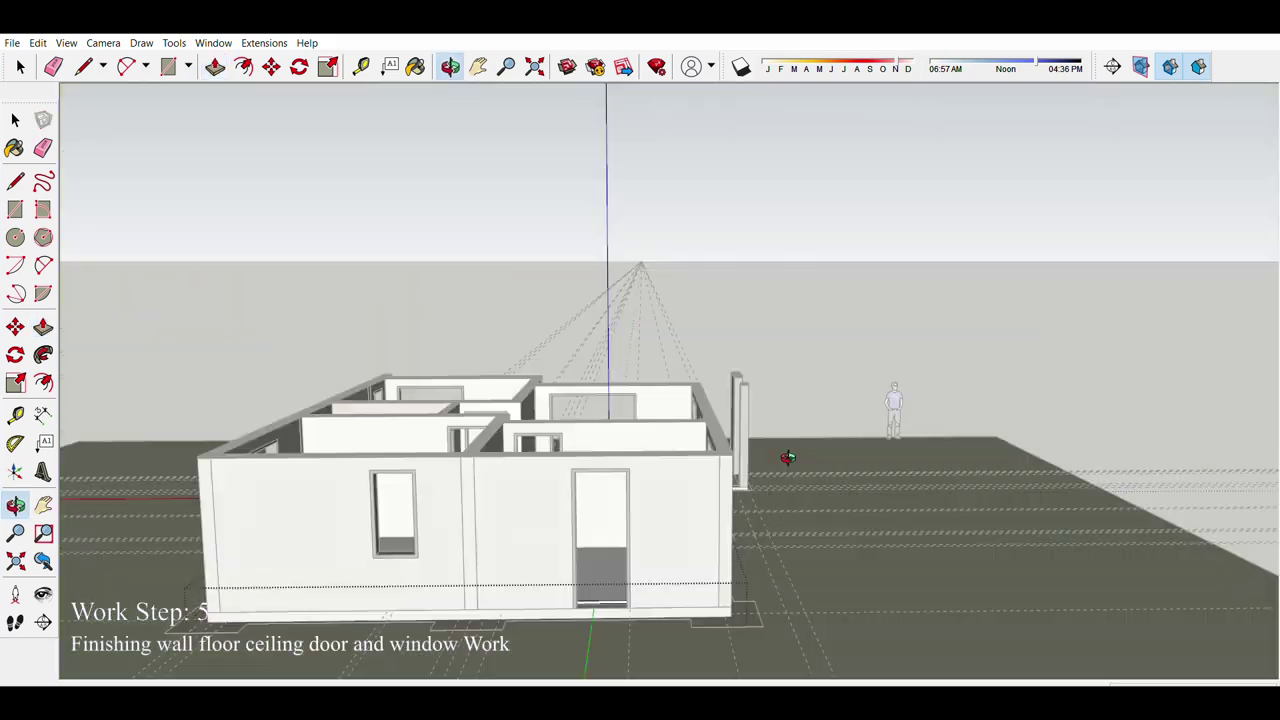
scroll(703, 567, up, 10)
scroll(763, 522, down, 10)
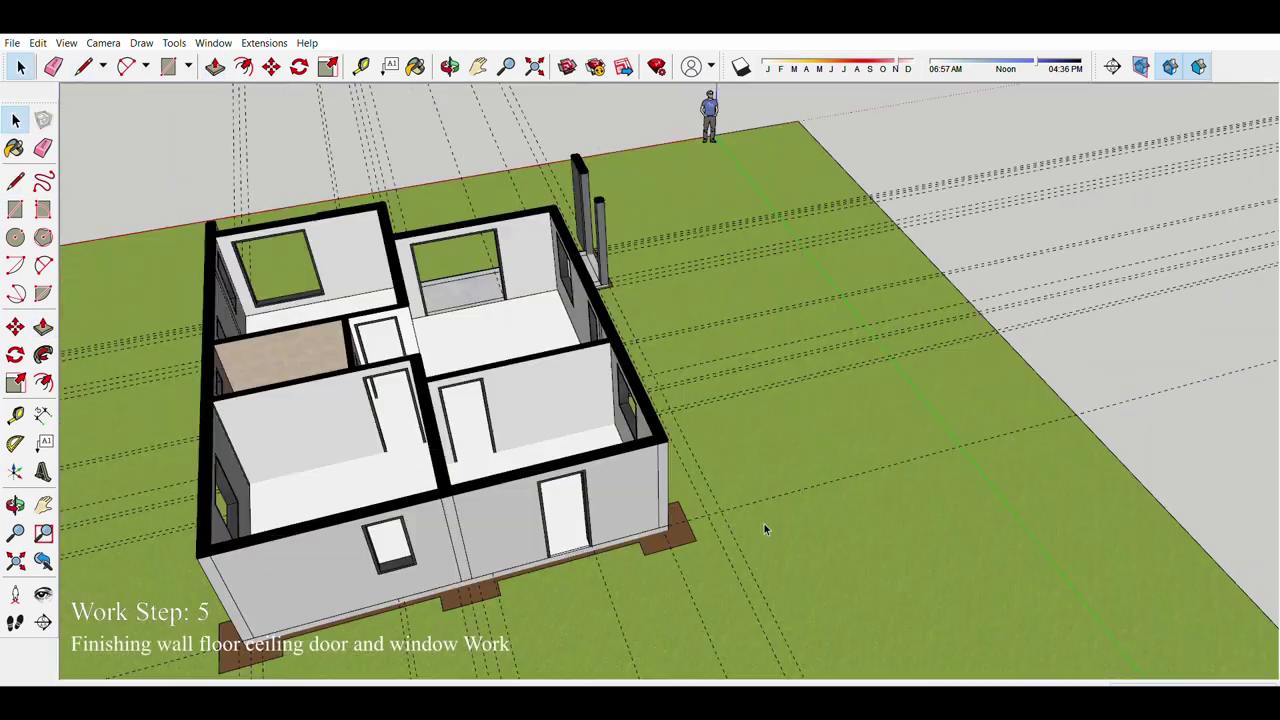
middle_drag(763, 522, 774, 551)
scroll(774, 551, up, 5)
key(l)
scroll(531, 522, up, 3)
scroll(1148, 525, down, 5)
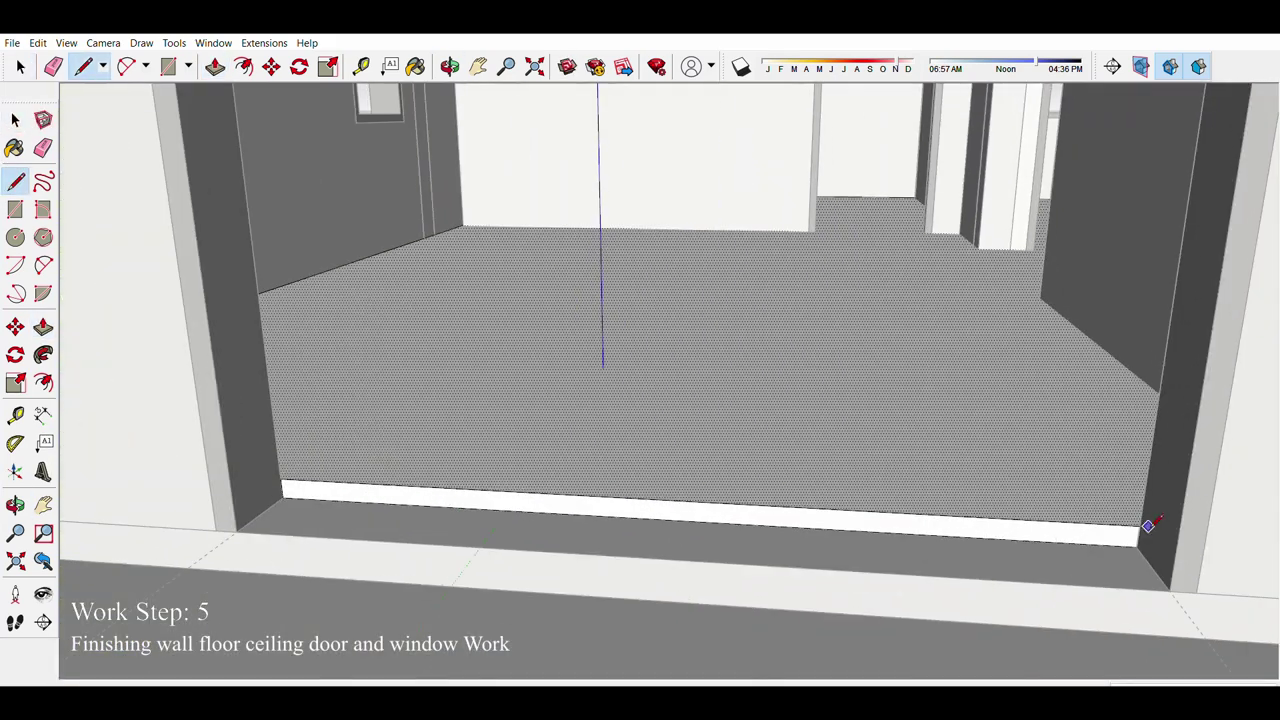
scroll(700, 543, down, 3)
mouse_move(700, 543)
middle_down()
mouse_move(800, 449)
mouse_move(613, 316)
middle_up()
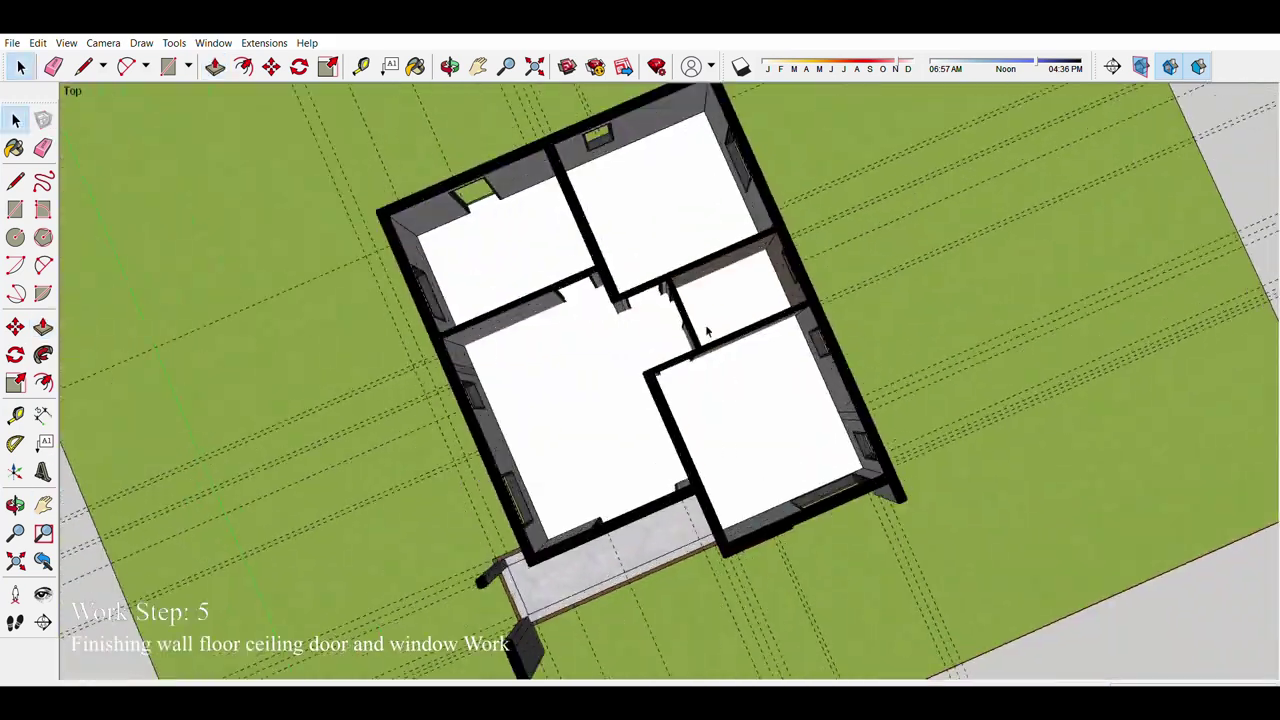
scroll(613, 316, up, 3)
scroll(613, 316, down, 3)
scroll(446, 545, up, 3)
Step: Draw a thin threshold rectangle starting at the wall corner
key(r)
mouse_move(589, 471)
middle_down()
mouse_move(509, 537)
mouse_move(785, 497)
middle_up()
click(785, 497)
scroll(790, 444, up, 5)
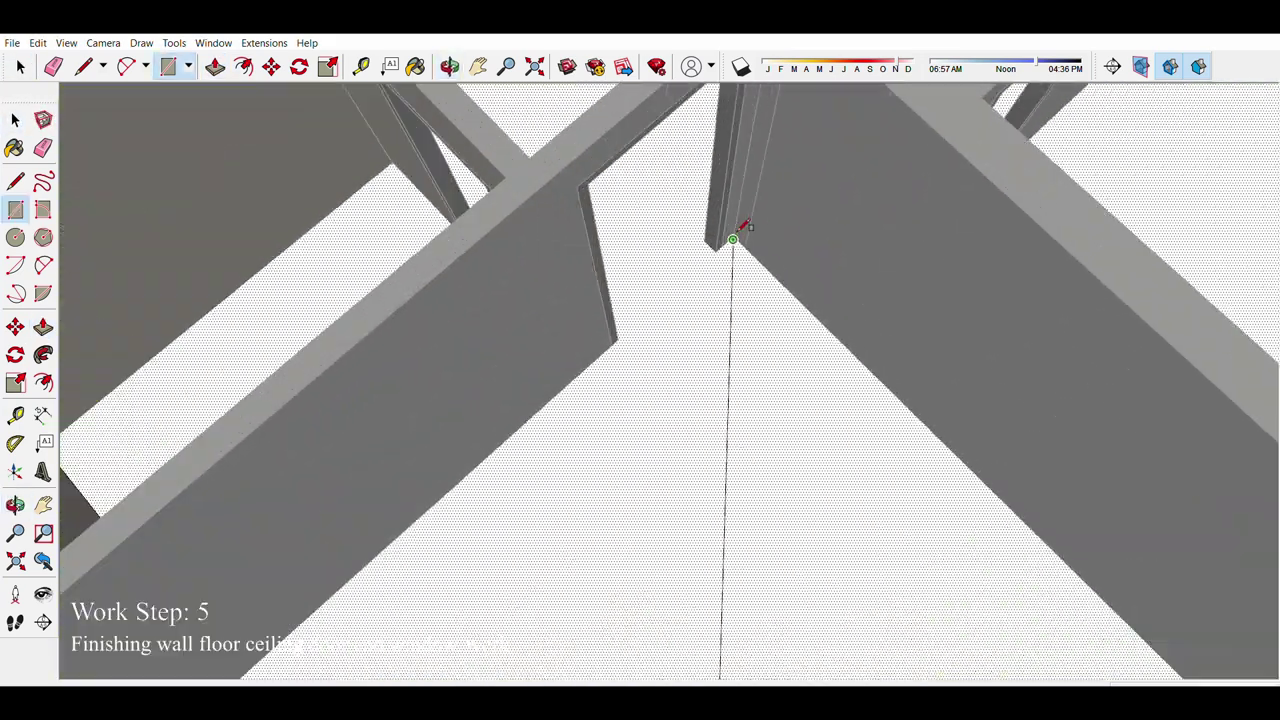
scroll(737, 229, up, 3)
Step: Move the threshold rectangle by its corner into place inside the room
key(m)
scroll(716, 234, up, 2)
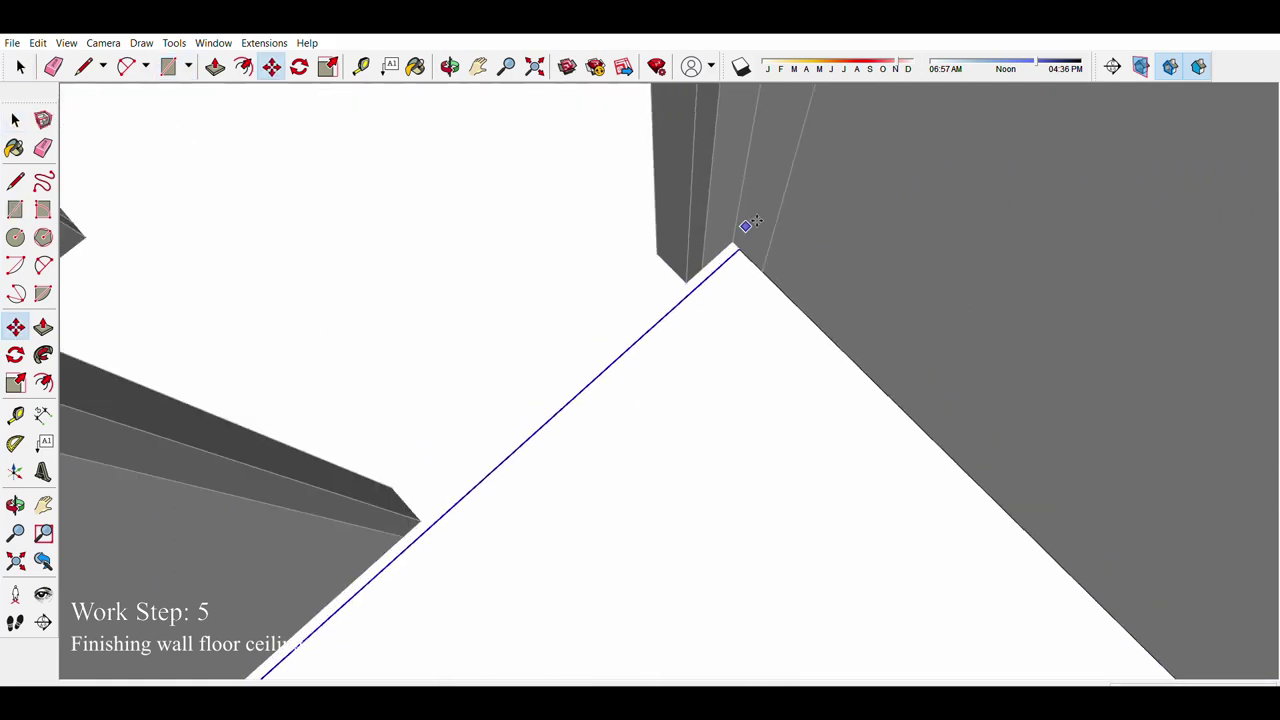
scroll(727, 246, up, 2)
click(736, 241)
scroll(408, 346, down, 5)
scroll(408, 346, down, 2)
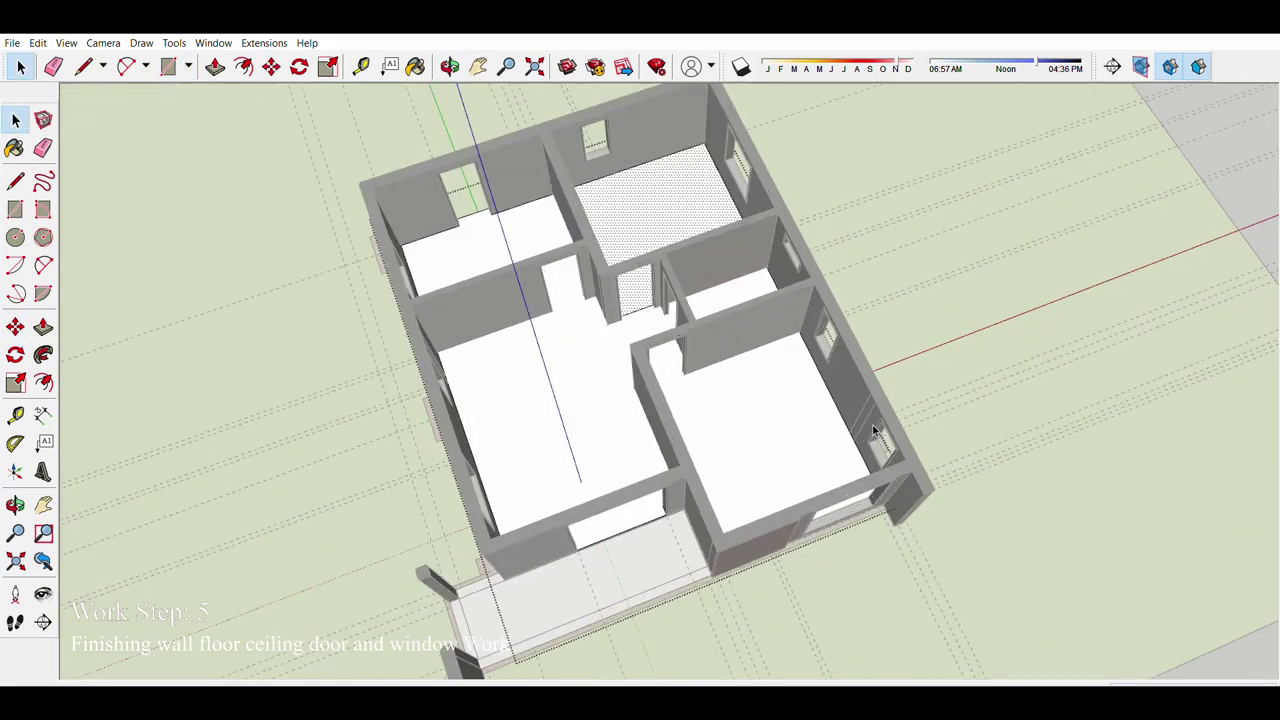
scroll(443, 471, up, 4)
scroll(760, 270, up, 2)
scroll(698, 367, up, 5)
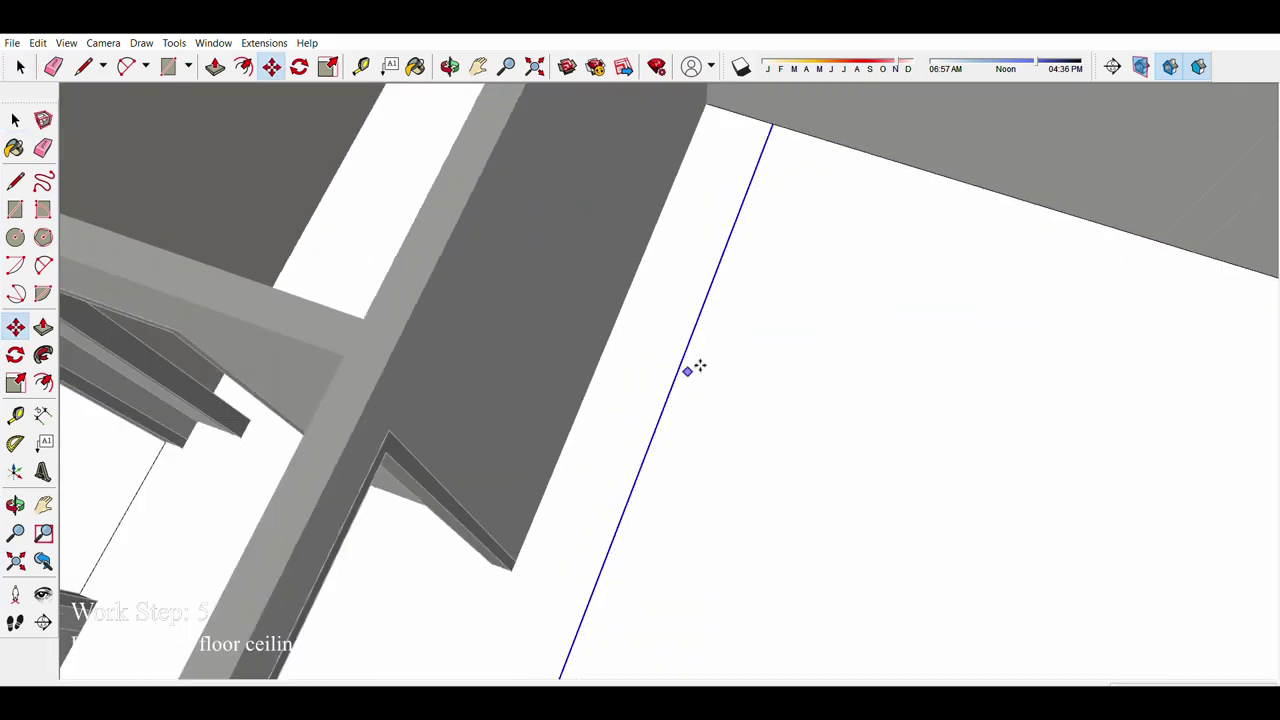
click(527, 546)
scroll(594, 543, down, 5)
scroll(794, 403, down, 2)
scroll(523, 289, up, 5)
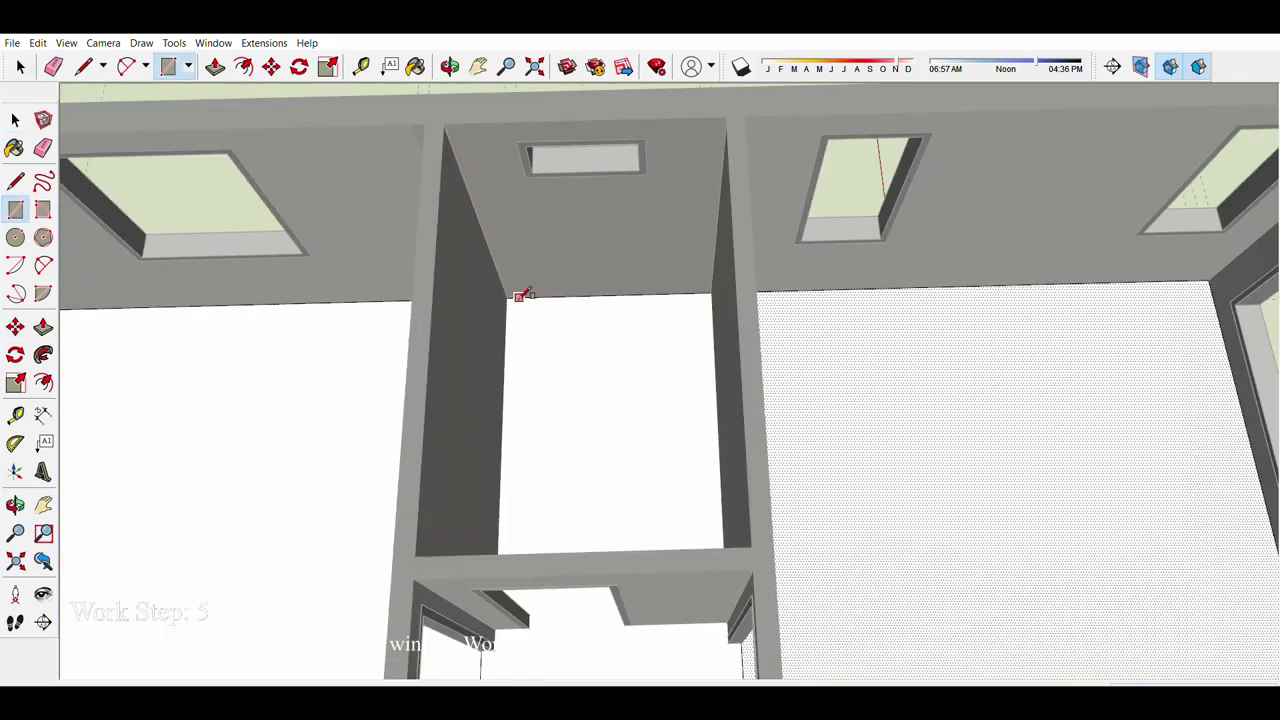
key(space)
scroll(713, 475, up, 2)
key(m)
scroll(713, 475, up, 3)
scroll(566, 115, down, 5)
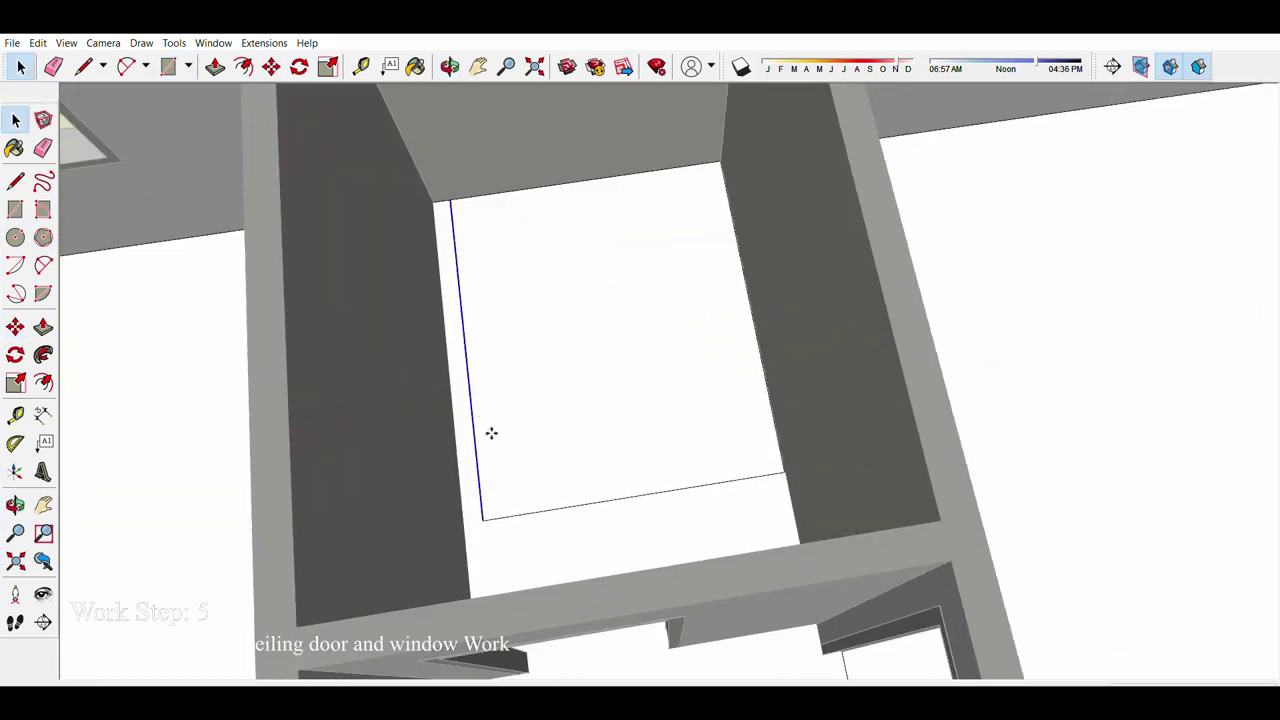
scroll(491, 434, up, 5)
scroll(425, 112, down, 3)
scroll(451, 251, down, 2)
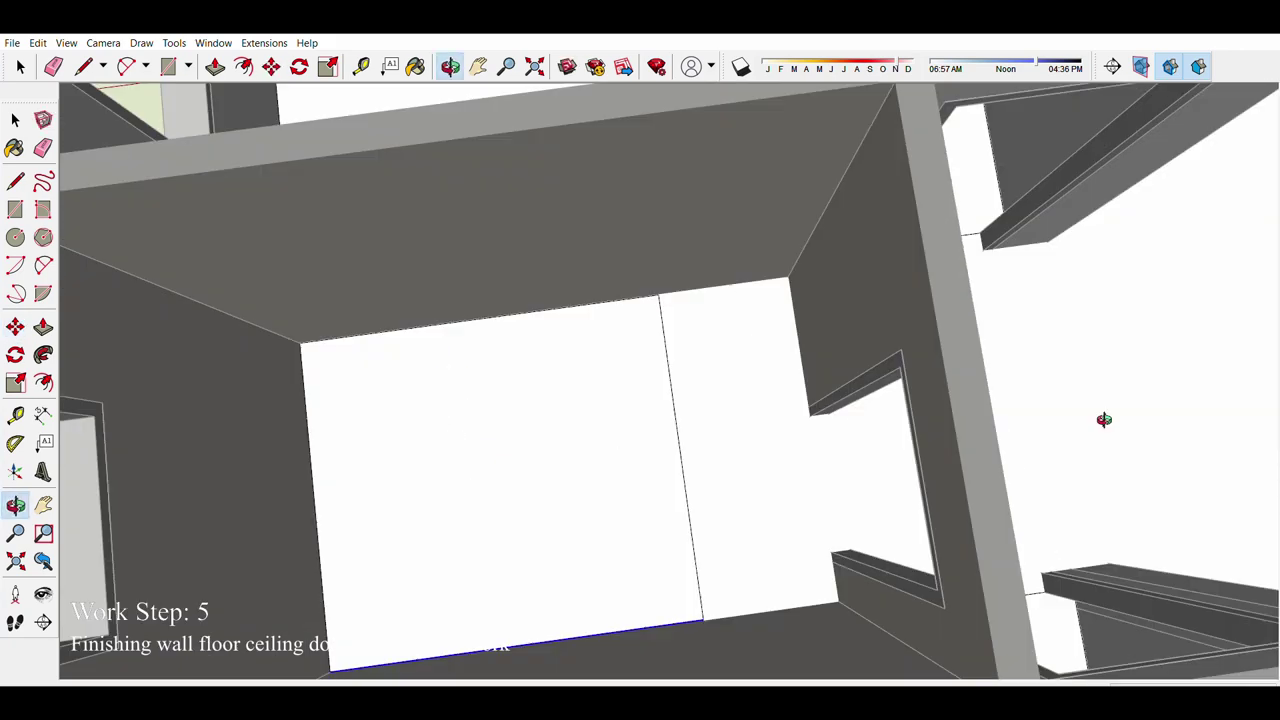
scroll(697, 521, up, 5)
scroll(849, 370, down, 5)
Step: Orbit around the site to a close oblique view of the bedrooms
scroll(759, 375, down, 3)
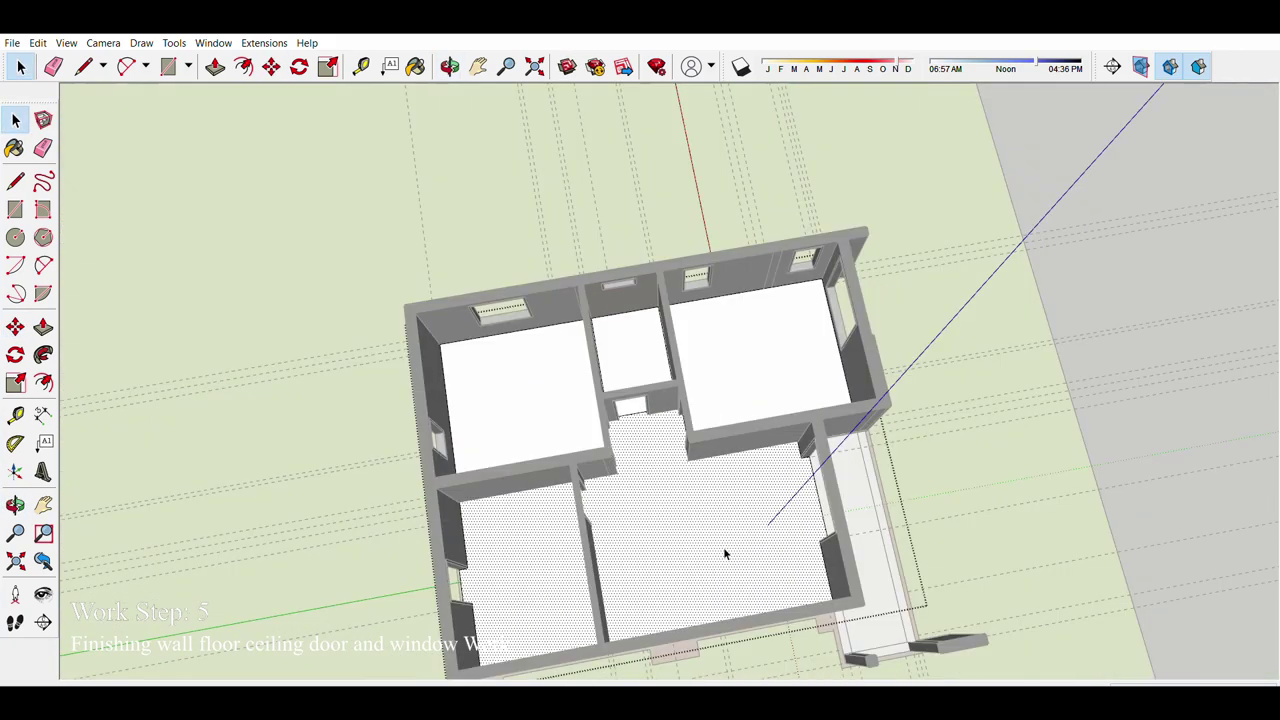
middle_drag(728, 551, 661, 440)
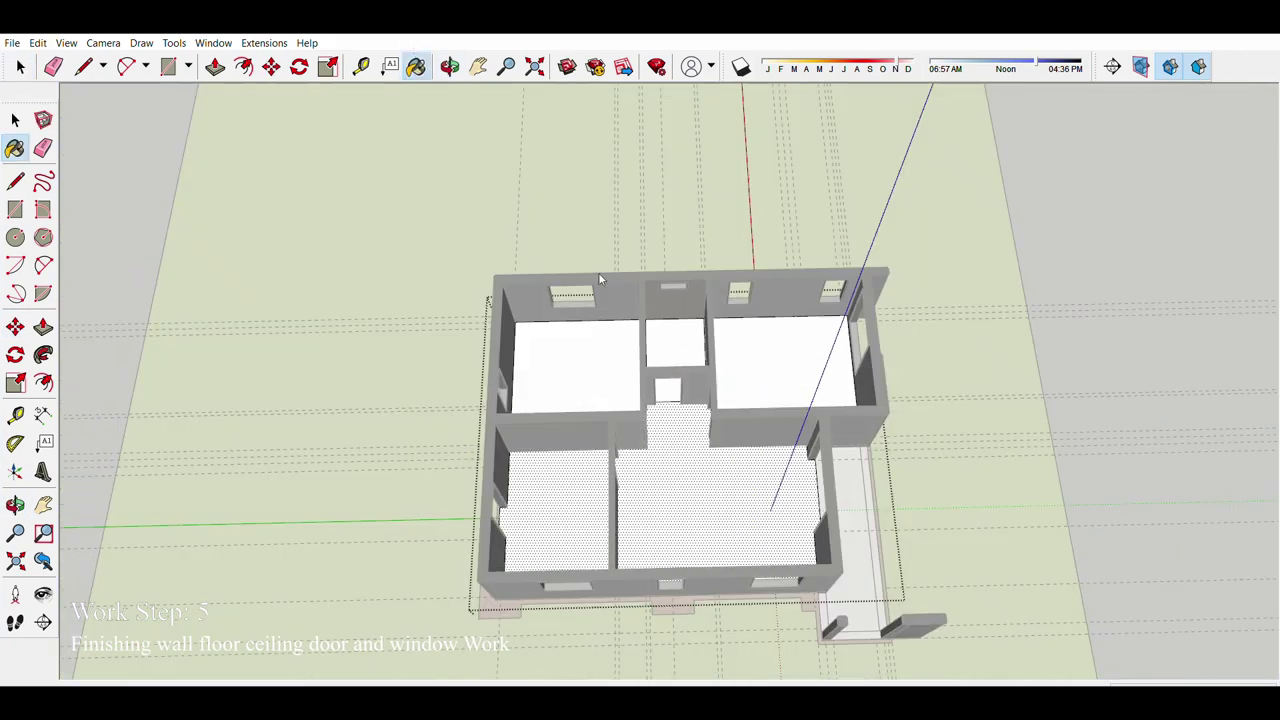
scroll(538, 491, up, 3)
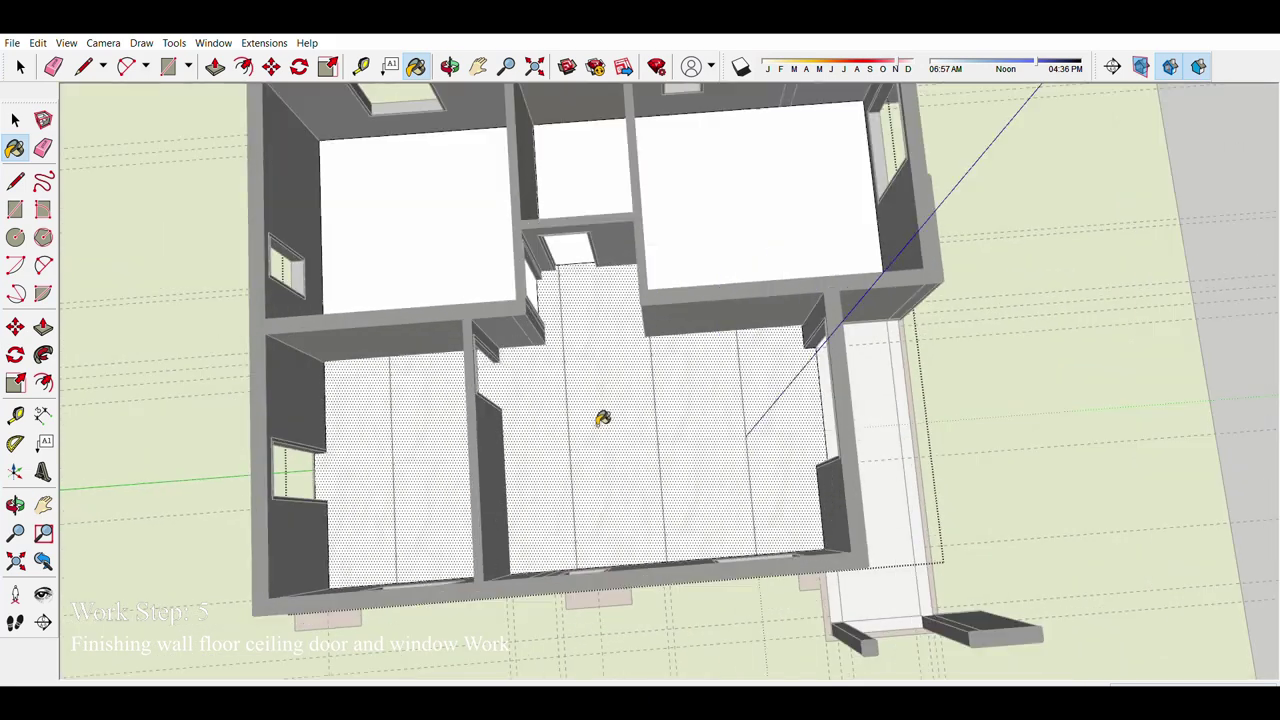
scroll(600, 420, up, 2)
mouse_move(792, 500)
middle_down()
mouse_move(580, 408)
mouse_move(772, 515)
middle_up()
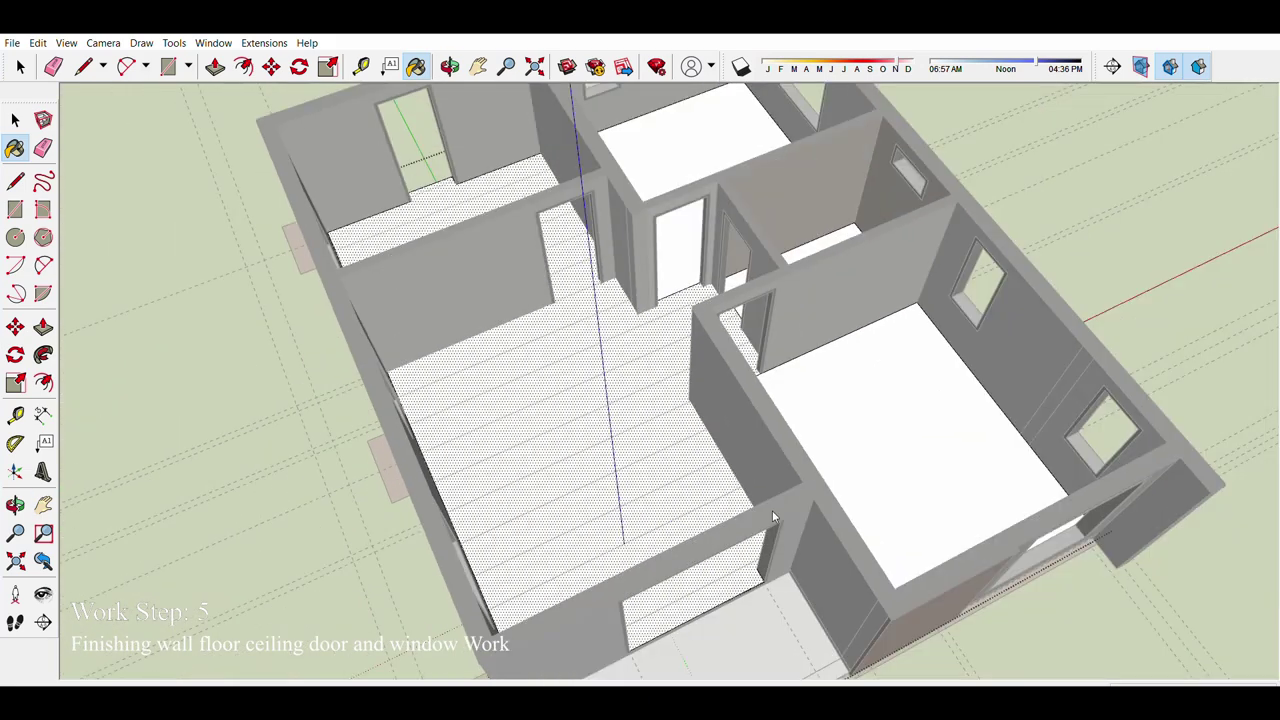
middle_drag(640, 400, 320, 514)
scroll(320, 514, down, 5)
scroll(428, 423, up, 6)
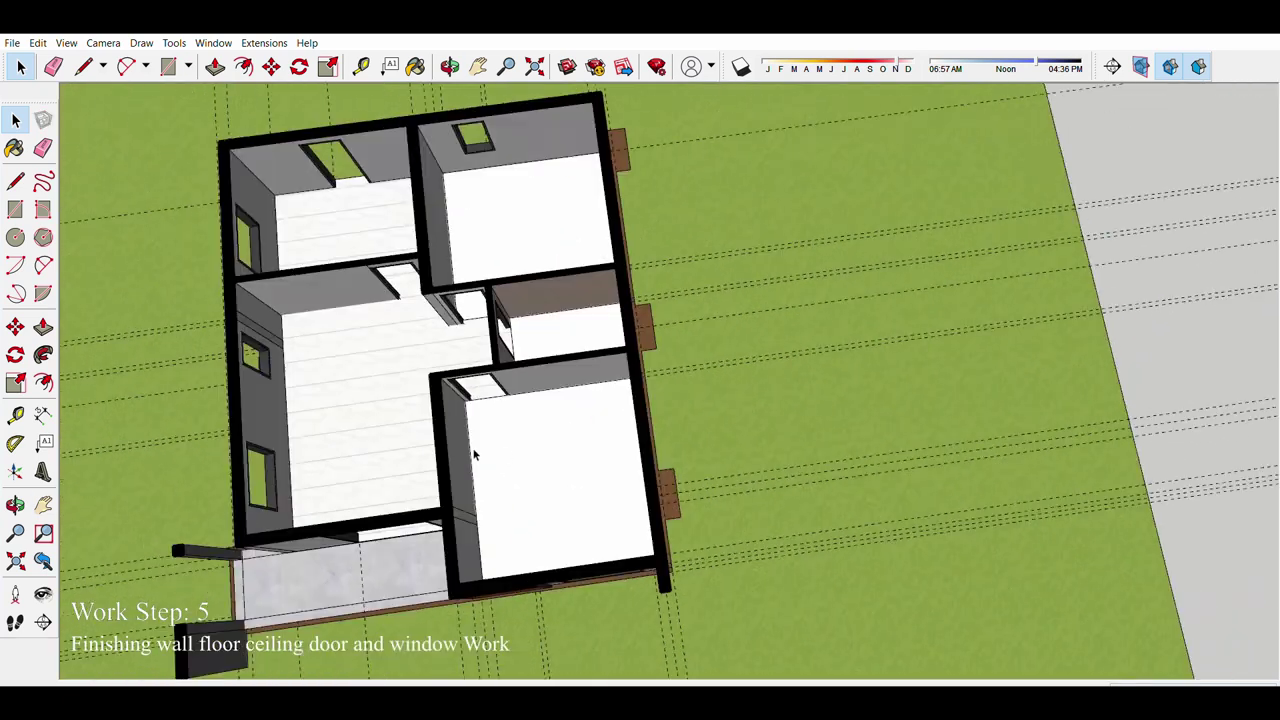
middle_drag(428, 423, 898, 474)
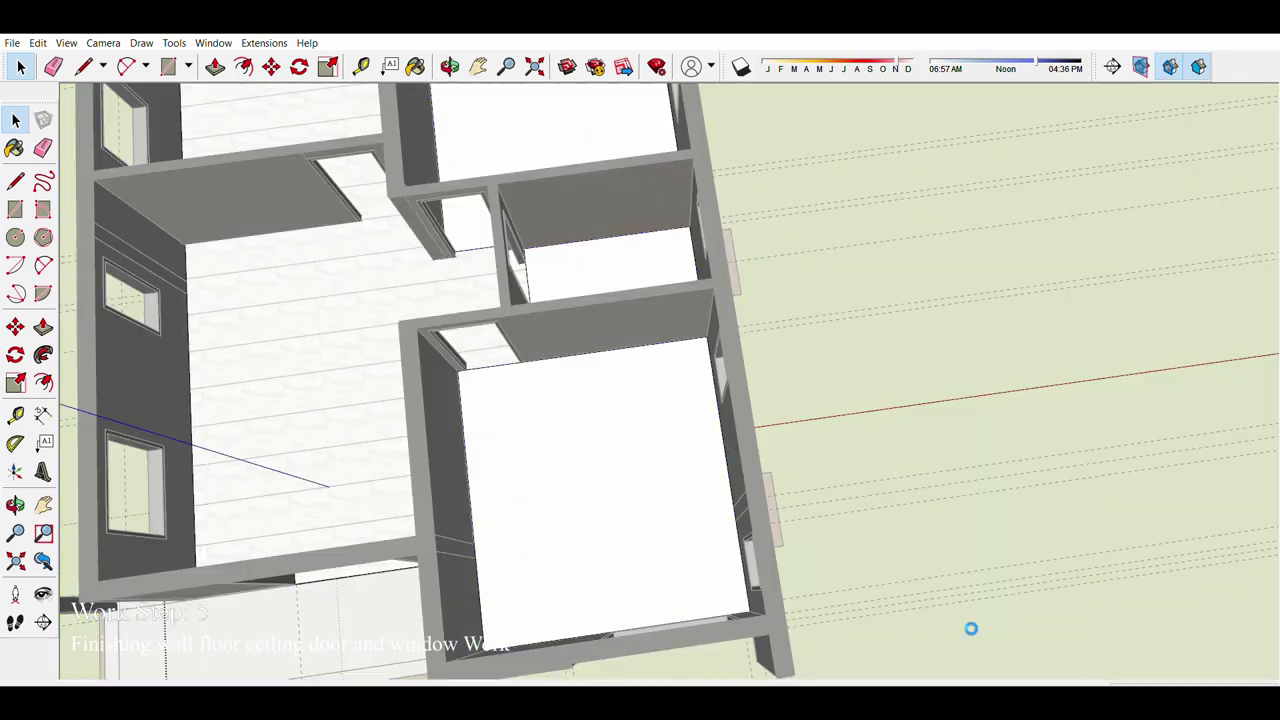
scroll(530, 469, up, 2)
scroll(808, 334, down, 5)
scroll(898, 377, up, 5)
Step: Paint the bedroom floors with light wood planks and view them from above
key(b)
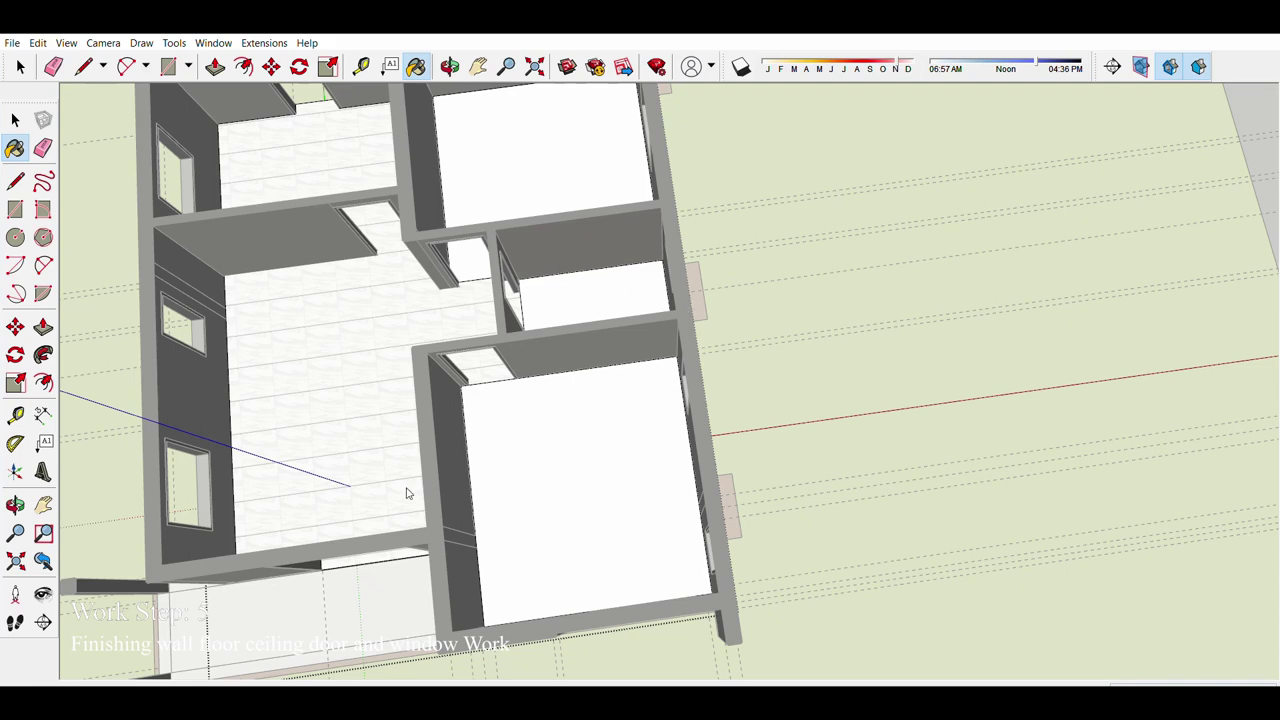
scroll(577, 446, up, 1)
click(577, 446)
mouse_move(788, 496)
middle_down()
mouse_move(617, 400)
mouse_move(571, 414)
middle_up()
scroll(629, 366, down, 4)
scroll(571, 414, up, 5)
key(space)
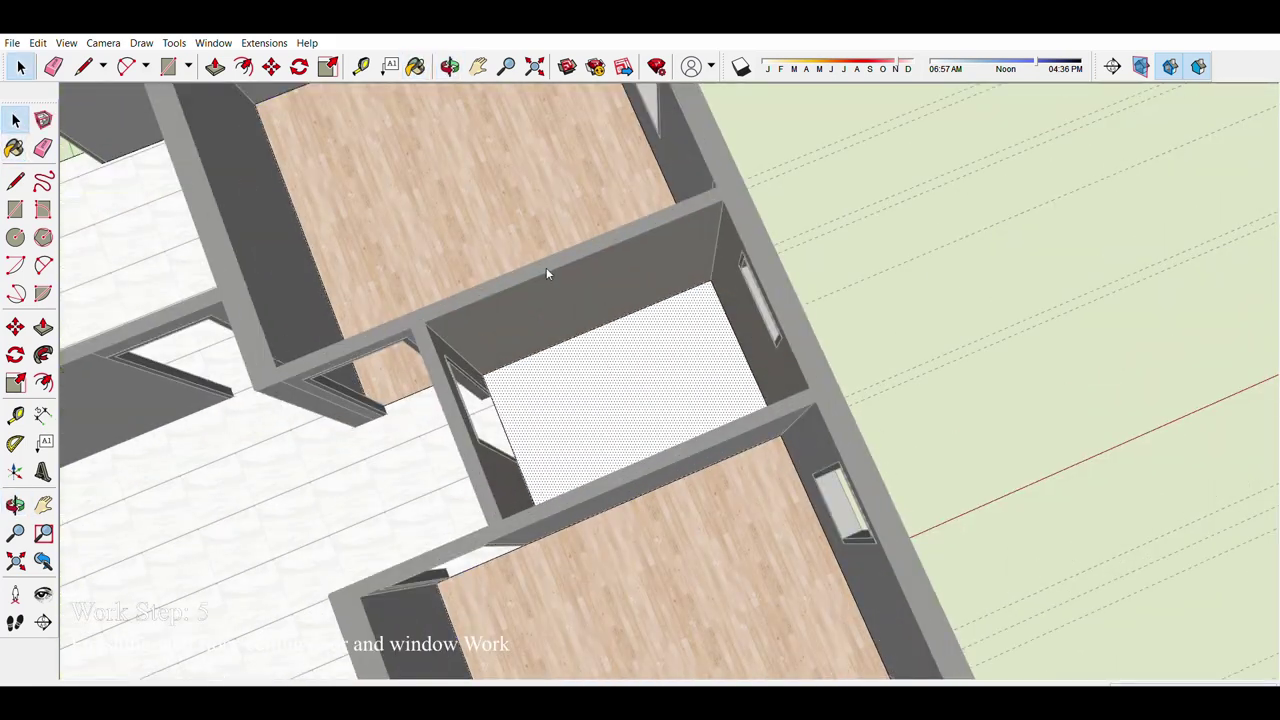
scroll(671, 454, down, 2)
middle_drag(788, 256, 435, 431)
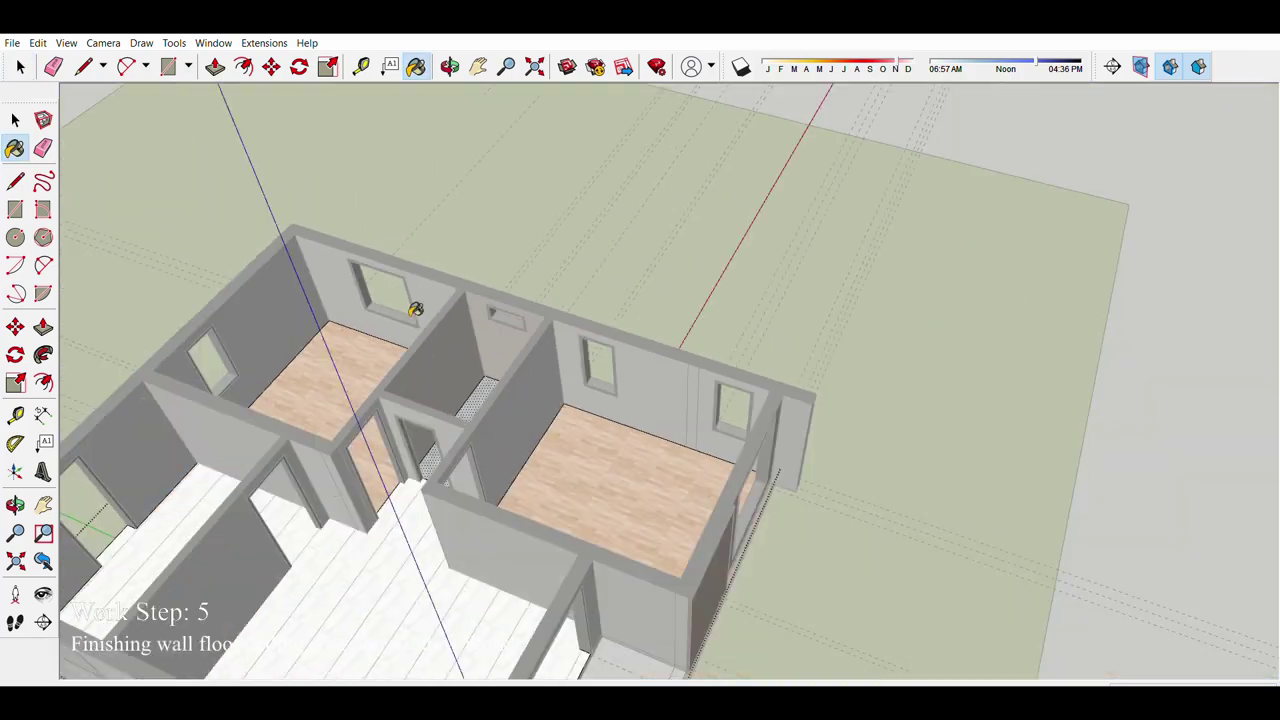
Step: Outline the step at the doorway threshold and raise it to step height
scroll(613, 388, up, 5)
scroll(613, 387, up, 3)
scroll(366, 442, up, 2)
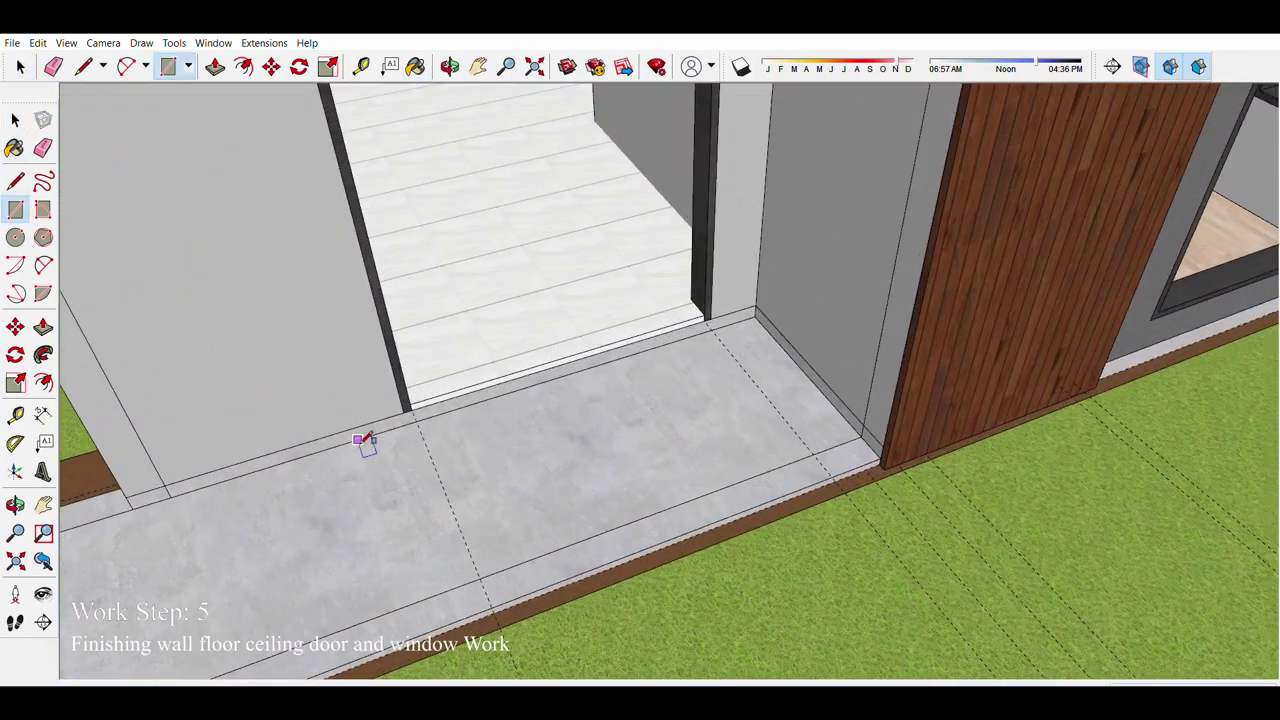
scroll(366, 442, down, 3)
key(space)
click(571, 394)
click(483, 399)
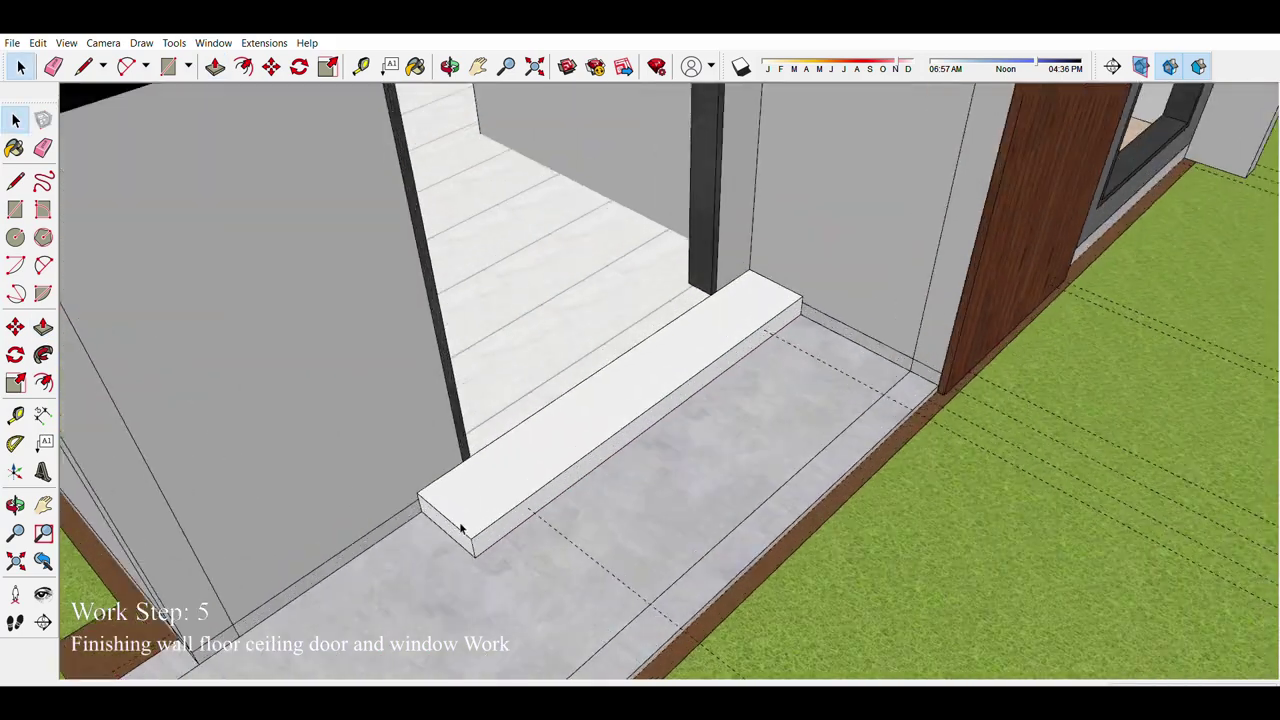
scroll(366, 423, down, 3)
Step: Paint the step with white tile and adjust the texture placement
key(l)
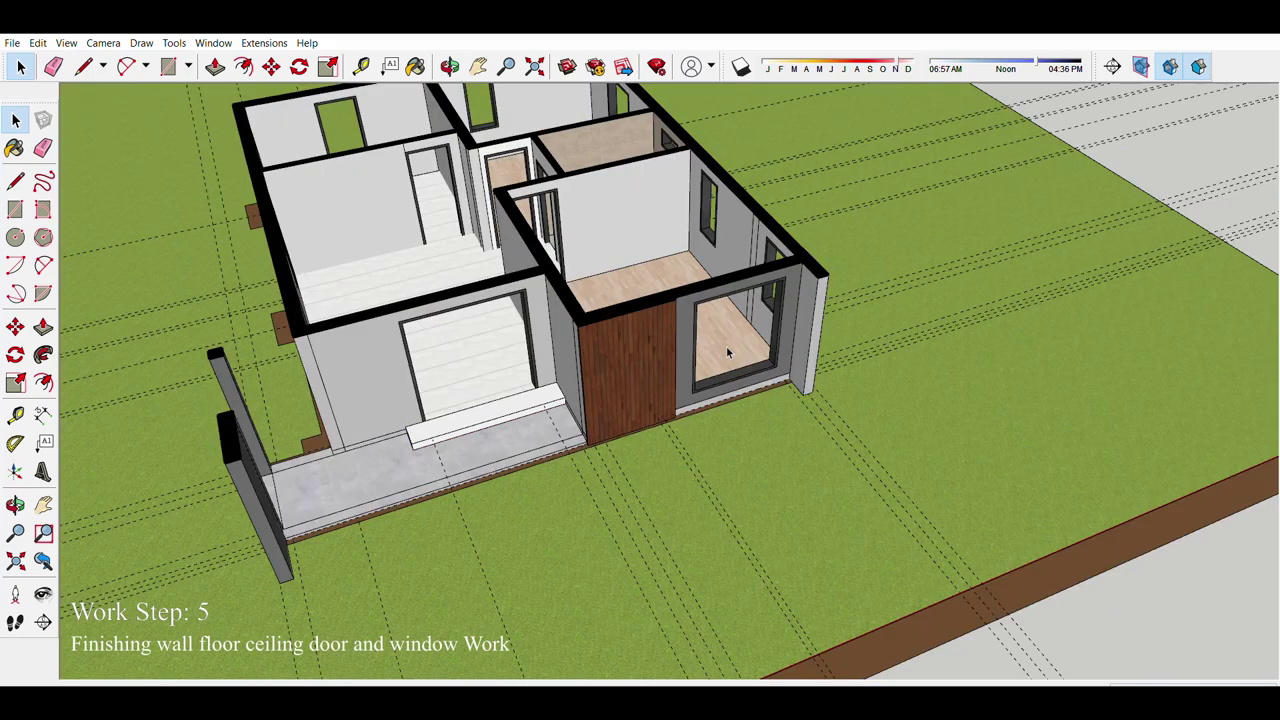
key(b)
scroll(525, 497, up, 3)
scroll(525, 497, up, 2)
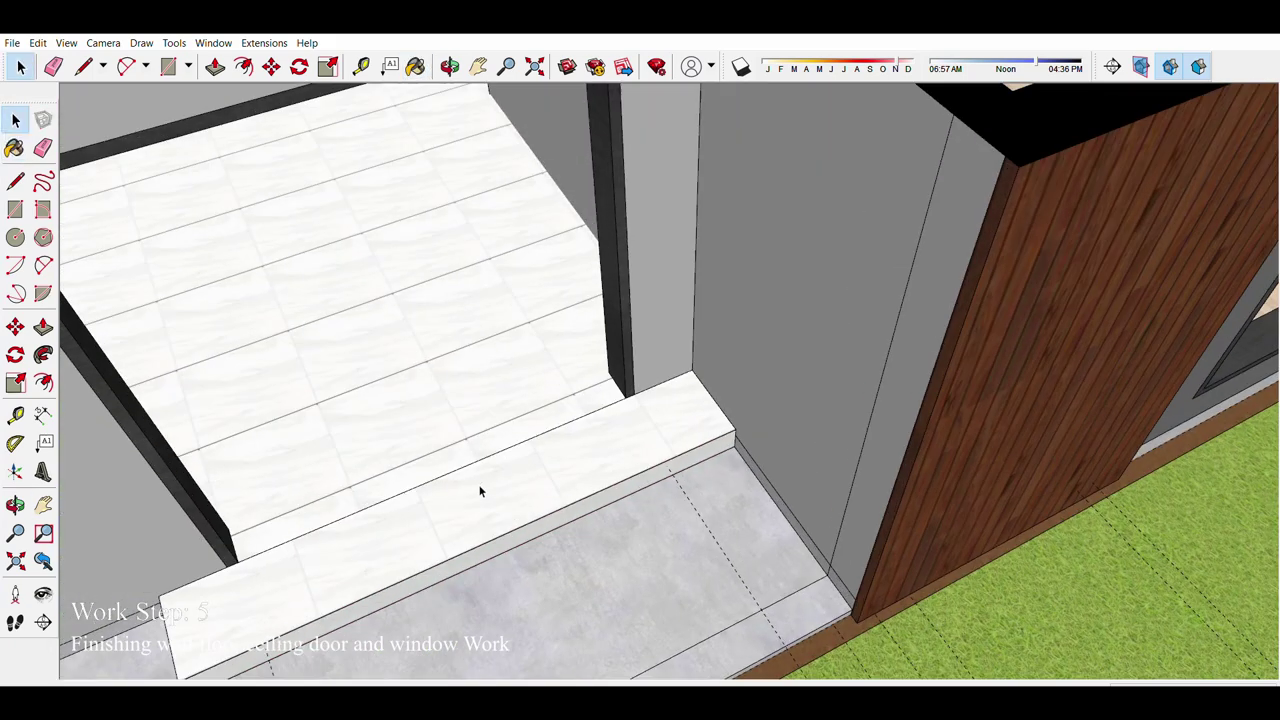
middle_drag(480, 491, 483, 158)
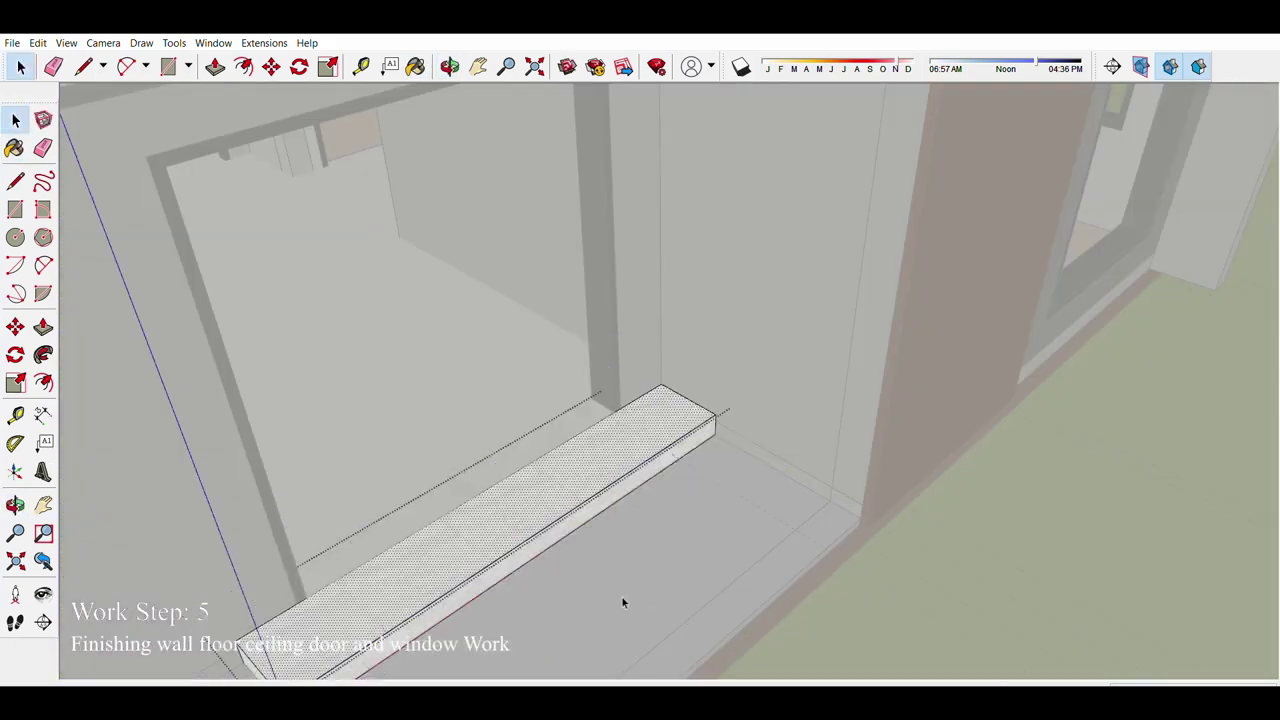
key(Return)
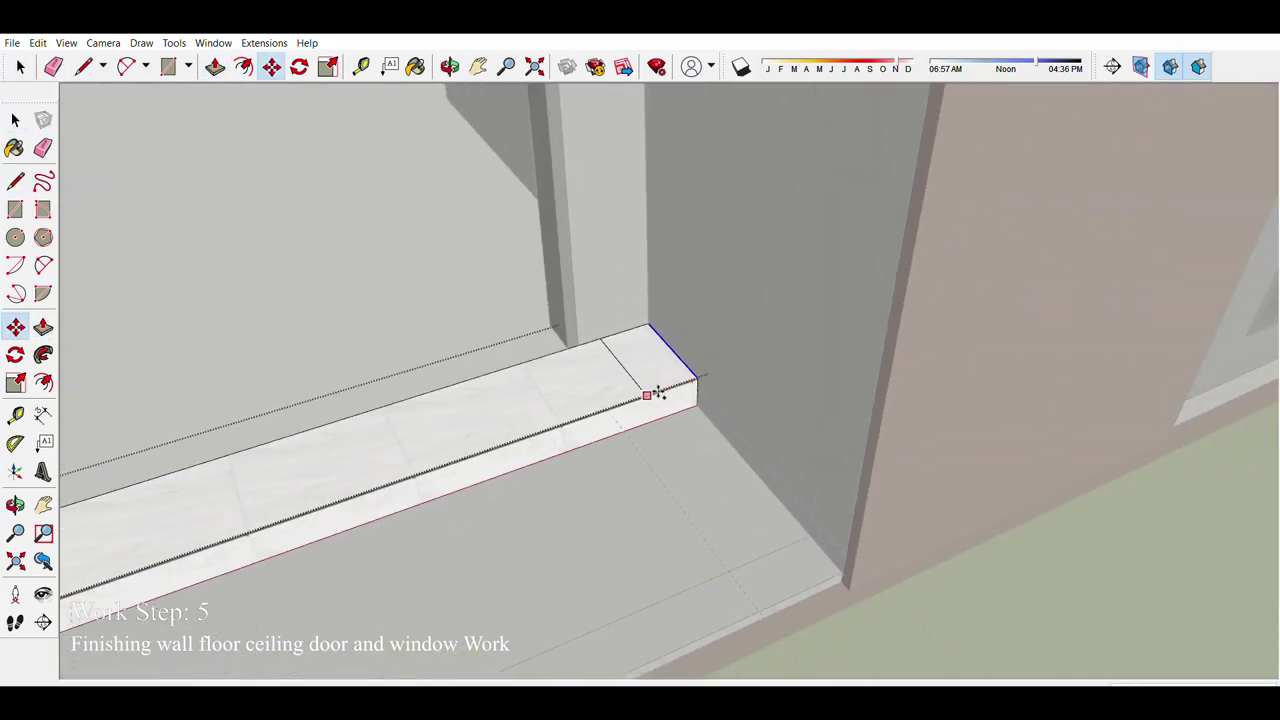
Step: Inspect the step's end closely, then orbit to a high aerial view of the house
middle_drag(640, 424, 581, 357)
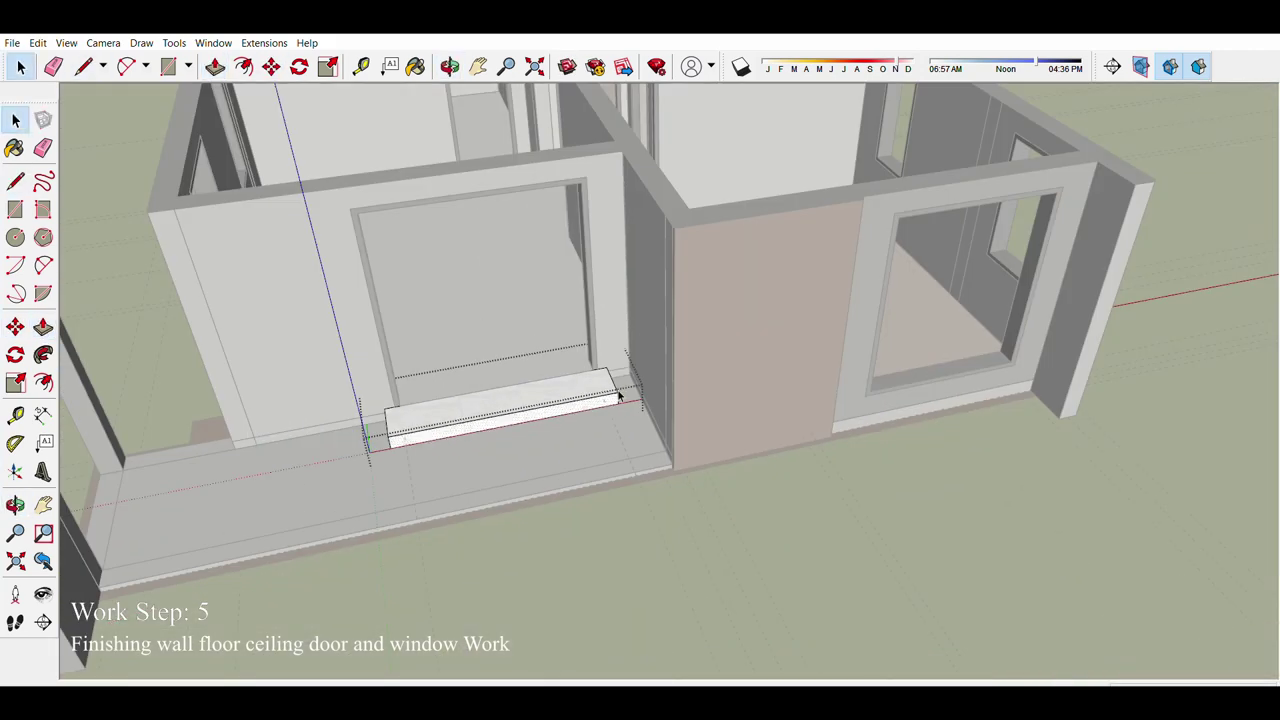
key(space)
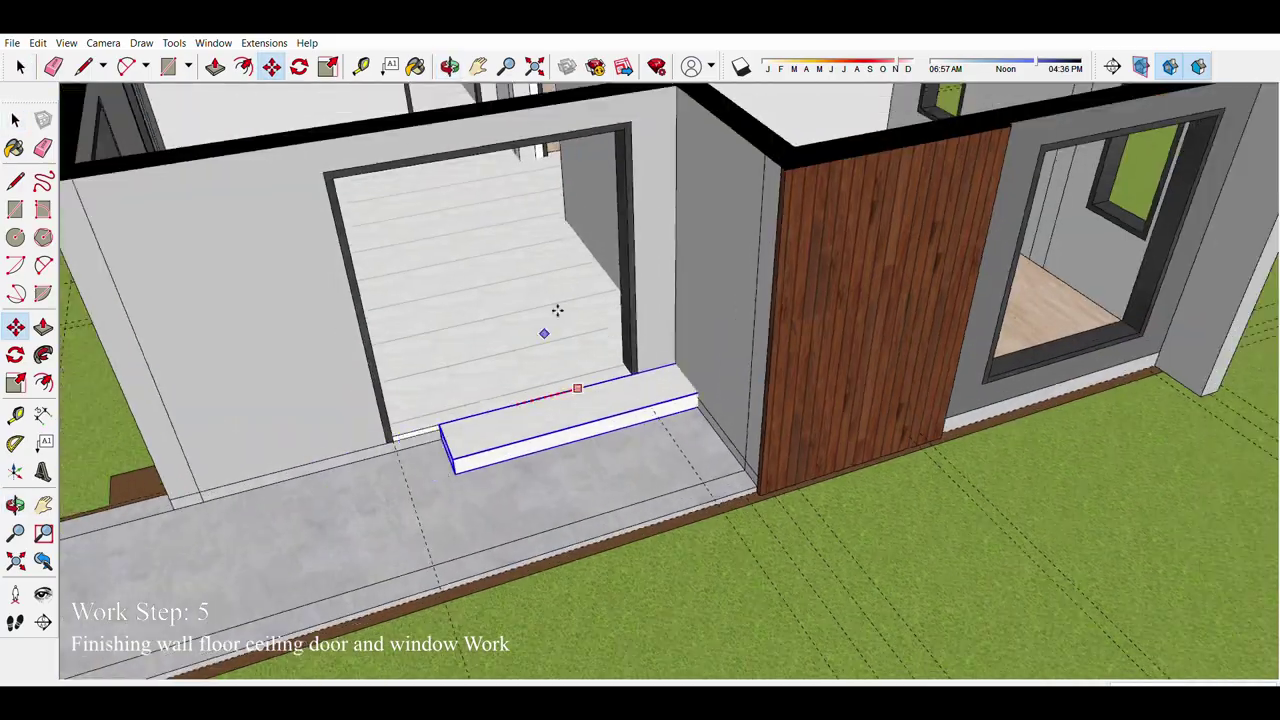
scroll(506, 408, down, 5)
scroll(476, 373, up, 3)
middle_drag(476, 373, 581, 305)
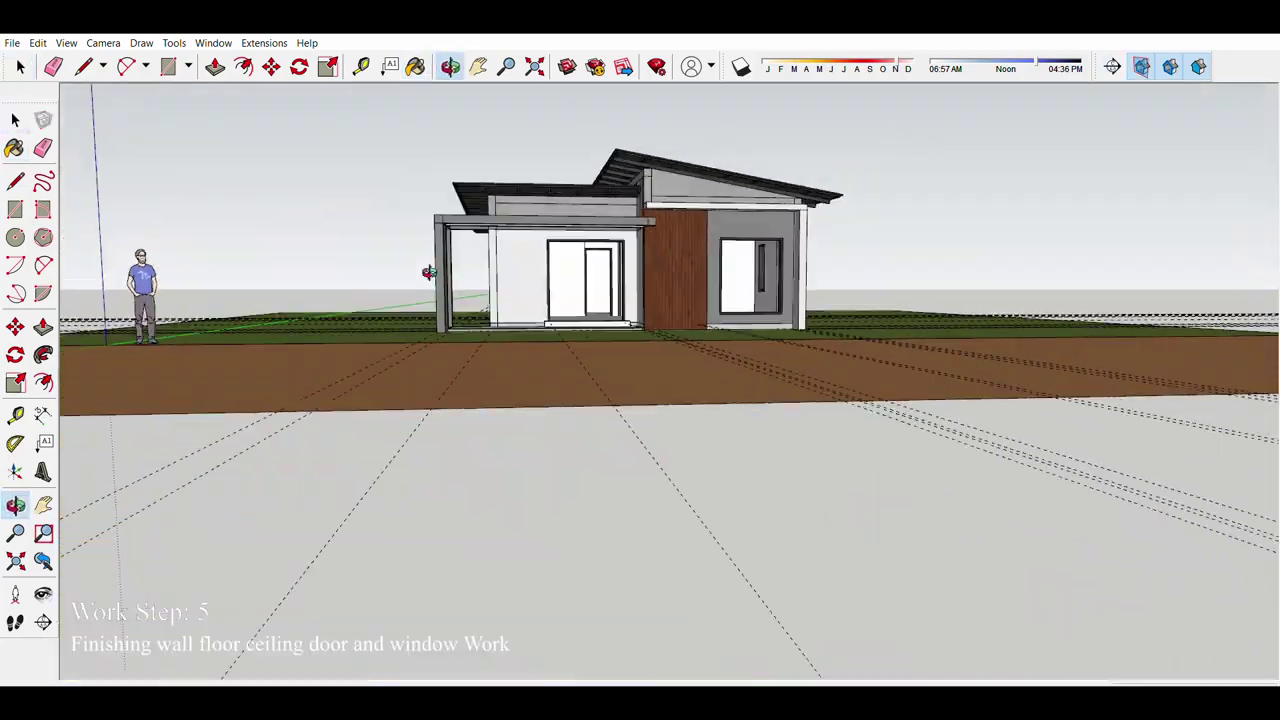
middle_drag(922, 108, 815, 283)
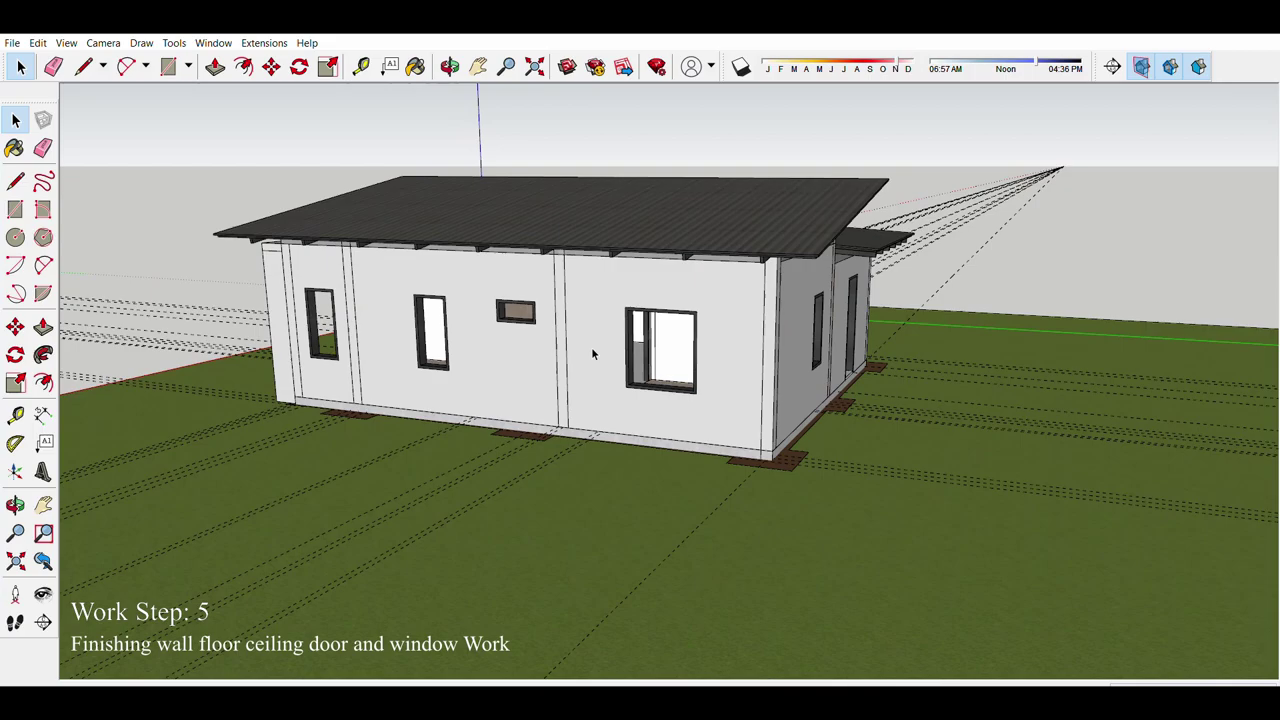
middle_drag(591, 353, 1097, 131)
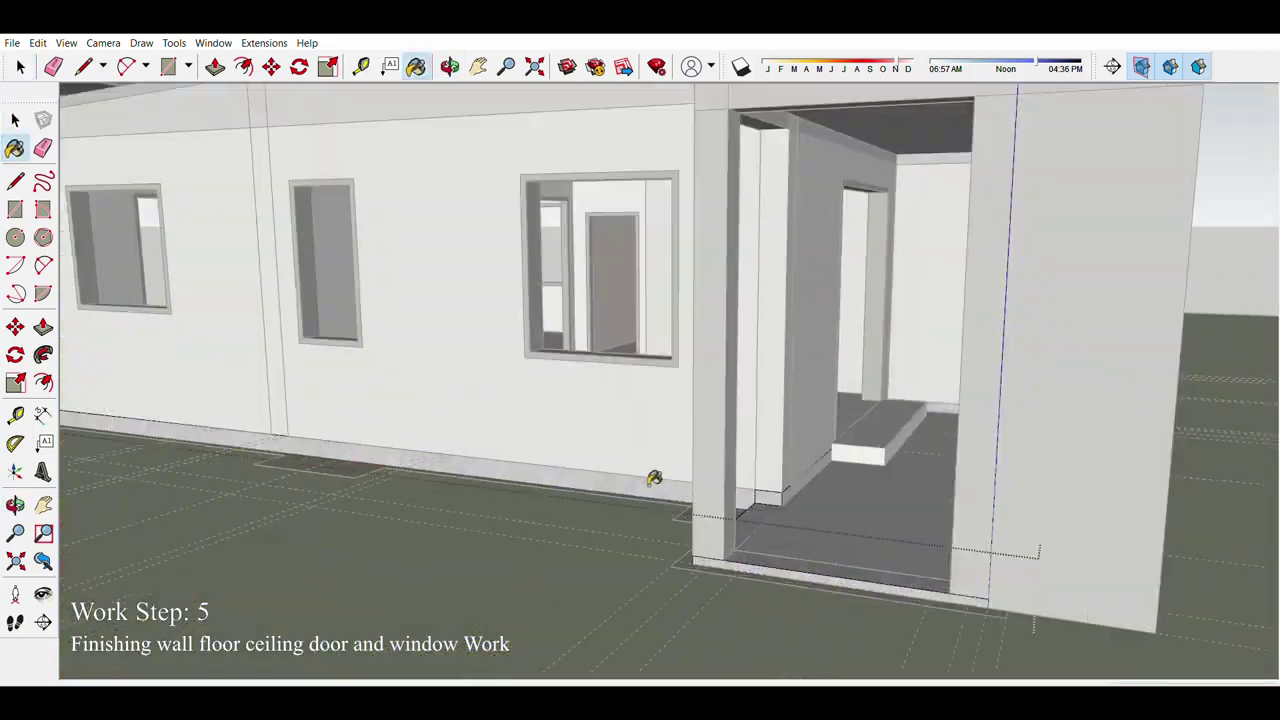
key(space)
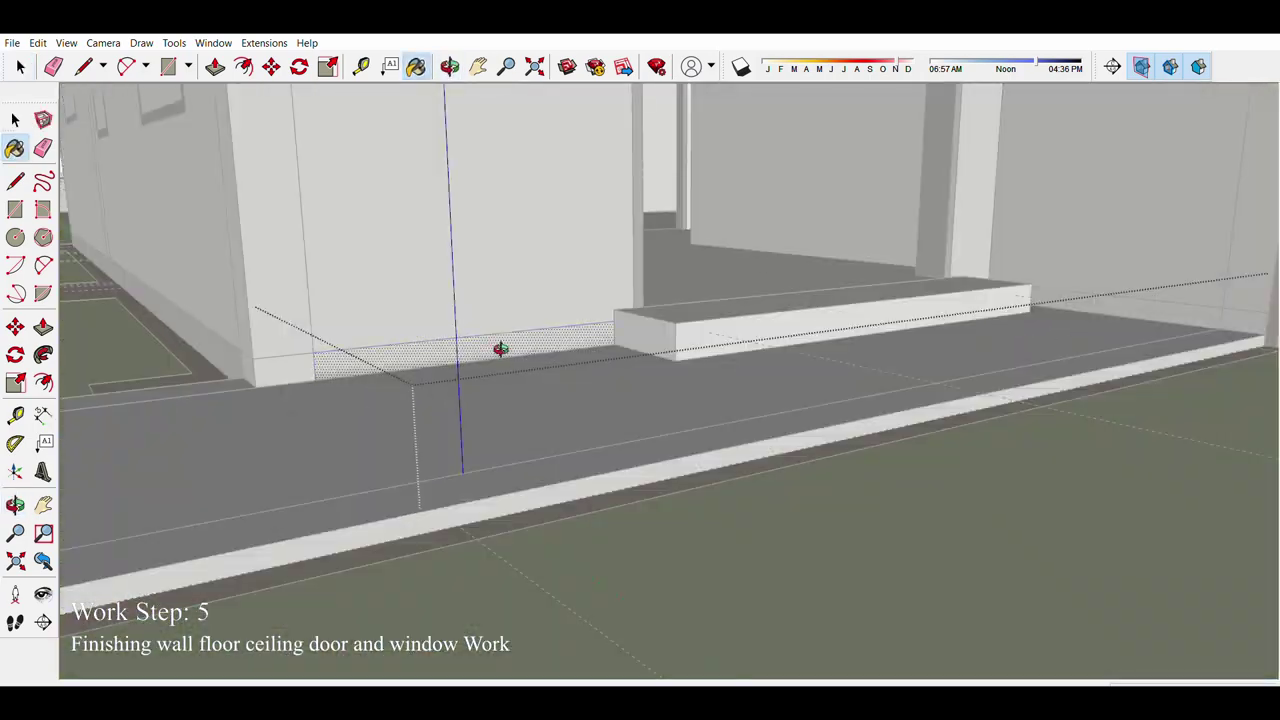
mouse_move(500, 348)
middle_down()
mouse_move(423, 260)
mouse_move(479, 403)
mouse_move(547, 417)
mouse_move(584, 382)
mouse_move(509, 521)
mouse_move(394, 400)
mouse_move(442, 377)
mouse_move(440, 323)
mouse_move(565, 245)
mouse_move(452, 140)
middle_up()
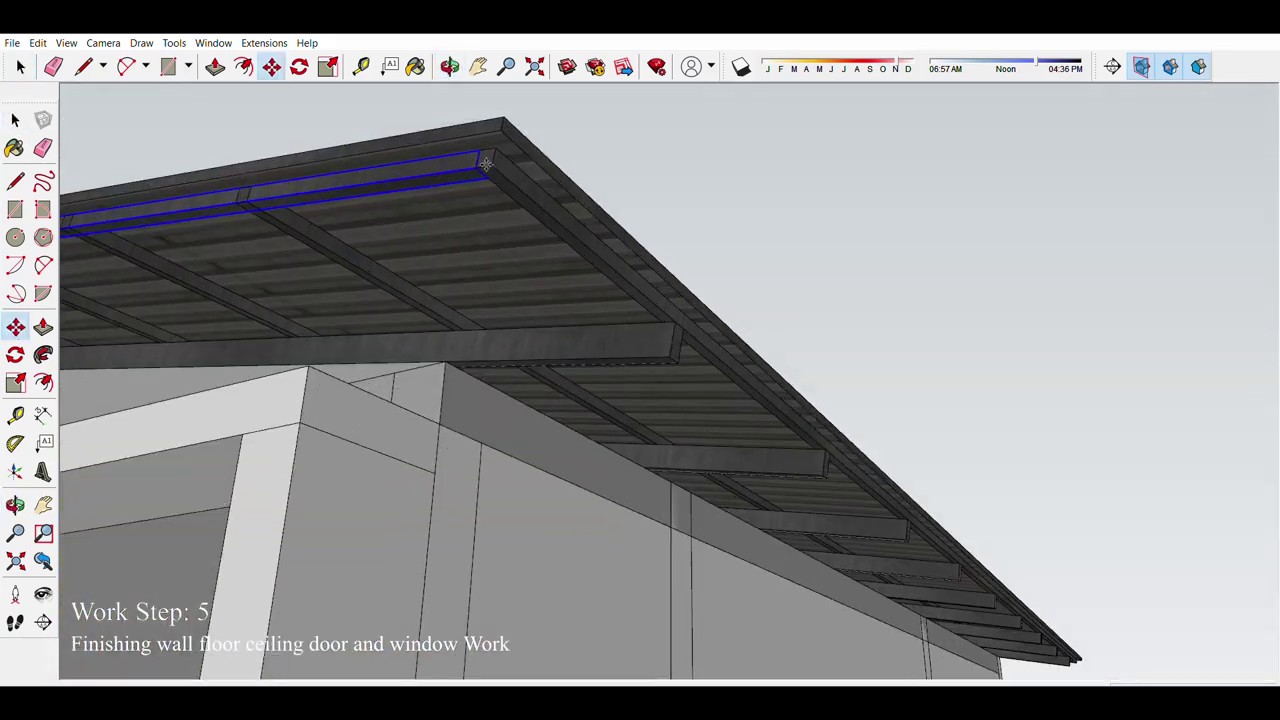
Step: Push/Pull the eave face outward to form a soffit panel under the roof overhang
key(p)
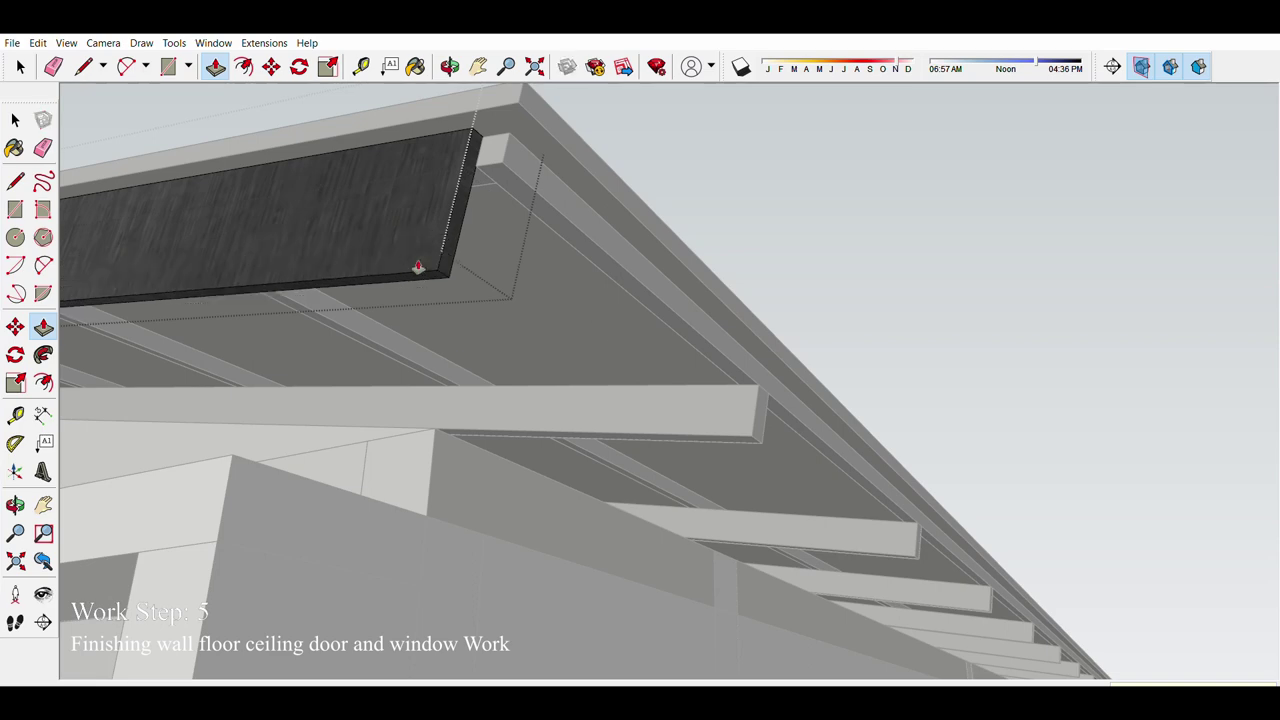
mouse_move(418, 267)
middle_down()
mouse_move(285, 259)
mouse_move(397, 241)
mouse_move(777, 323)
mouse_move(220, 364)
mouse_move(414, 380)
mouse_move(371, 334)
mouse_move(878, 387)
middle_up()
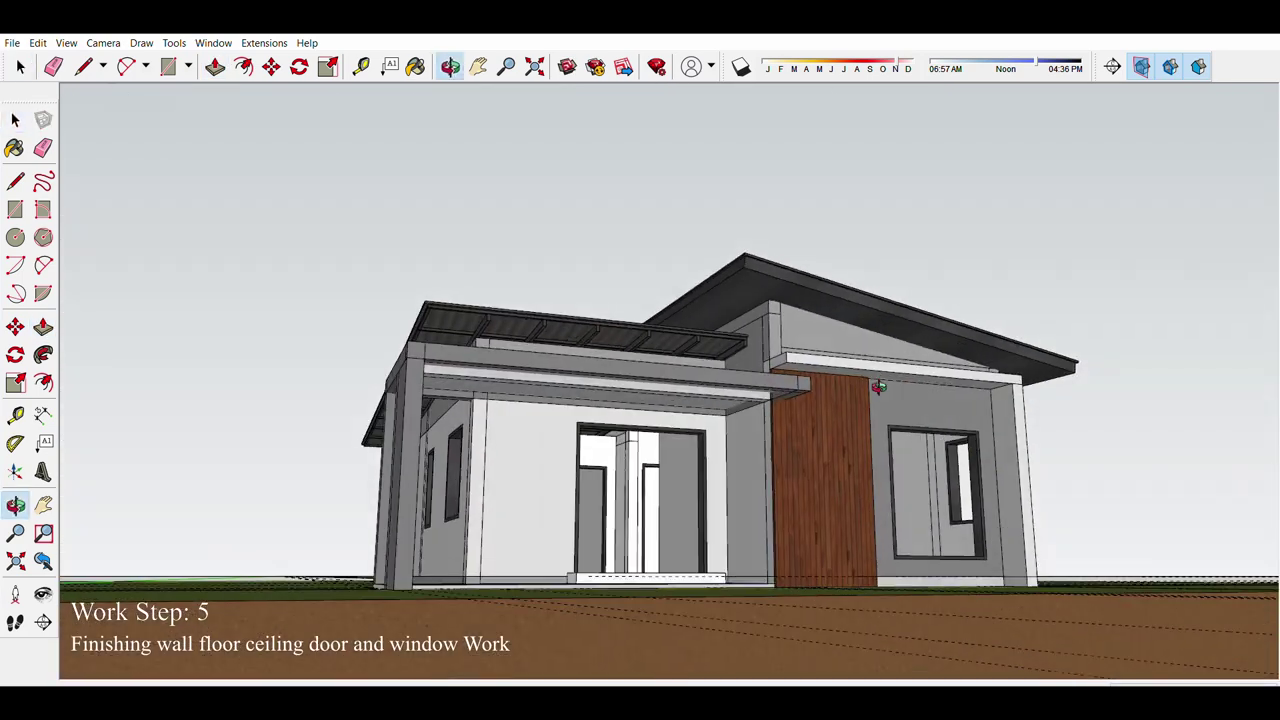
scroll(879, 386, up, 3)
scroll(791, 314, down, 5)
scroll(700, 357, down, 3)
Step: Orbit around the roof corner and underside to inspect the finished fascia and soffit
middle_drag(700, 357, 772, 414)
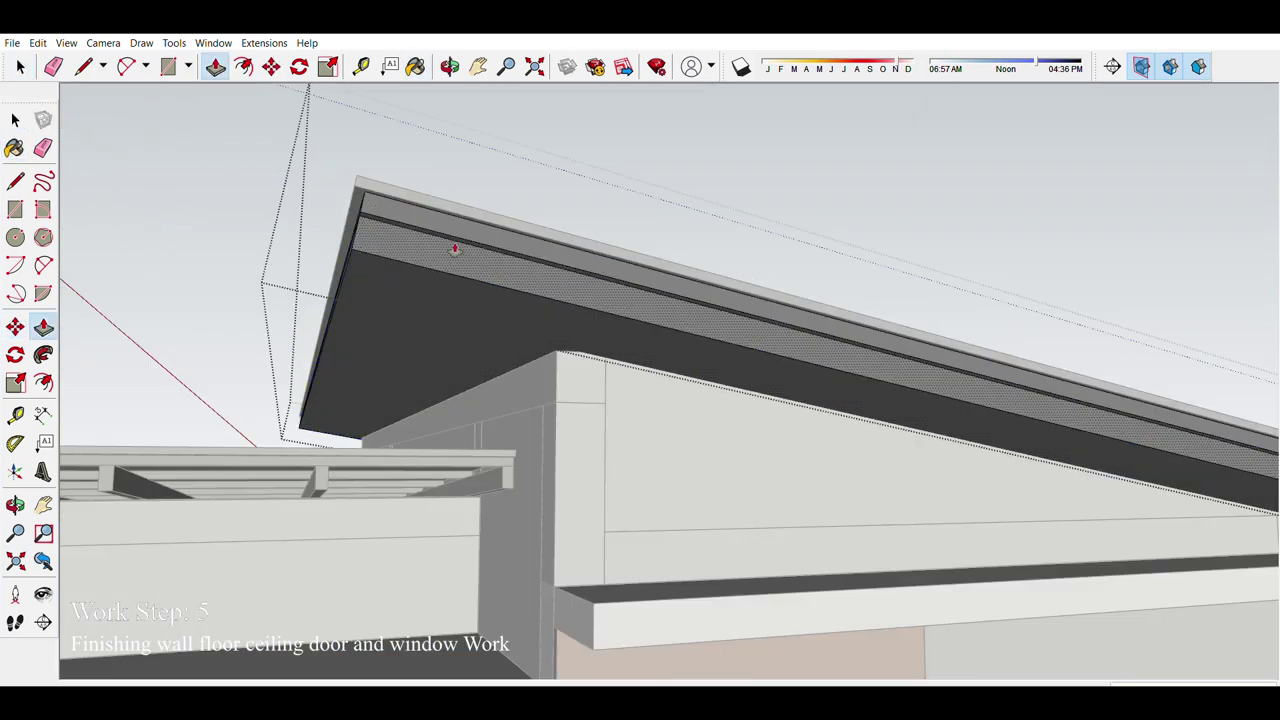
mouse_move(455, 248)
middle_down()
mouse_move(496, 266)
mouse_move(654, 166)
middle_up()
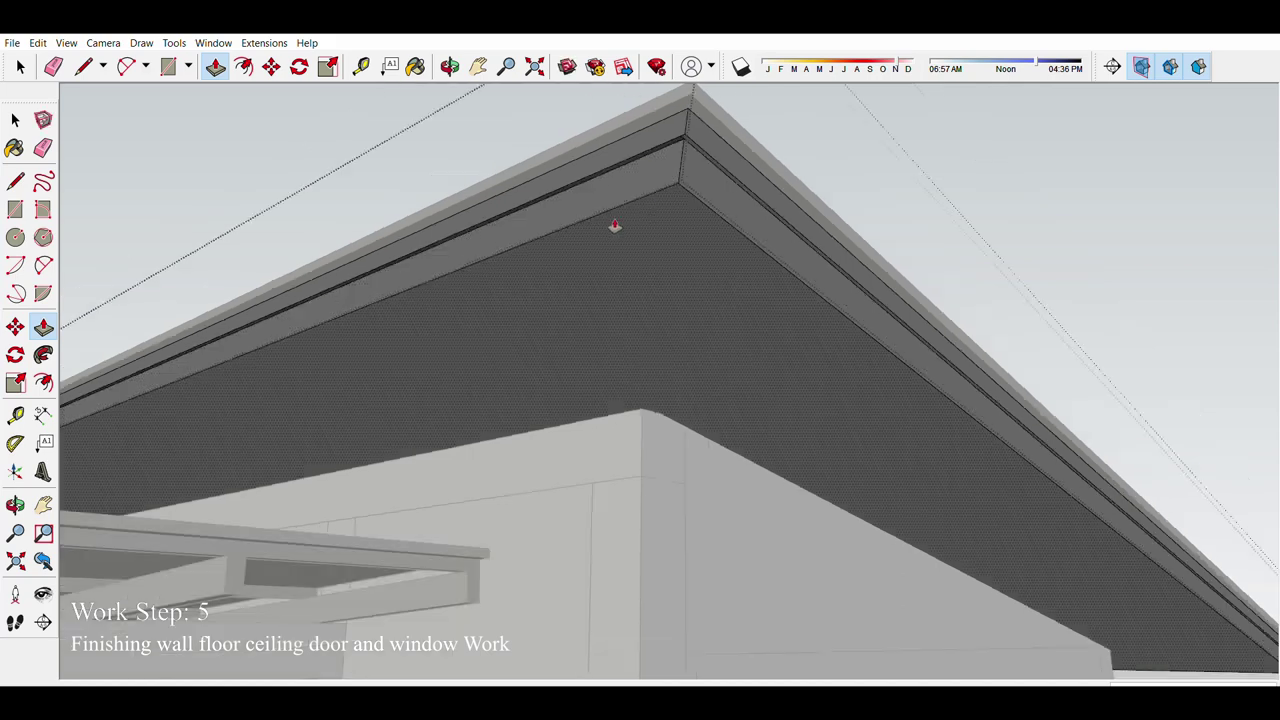
middle_drag(614, 226, 470, 427)
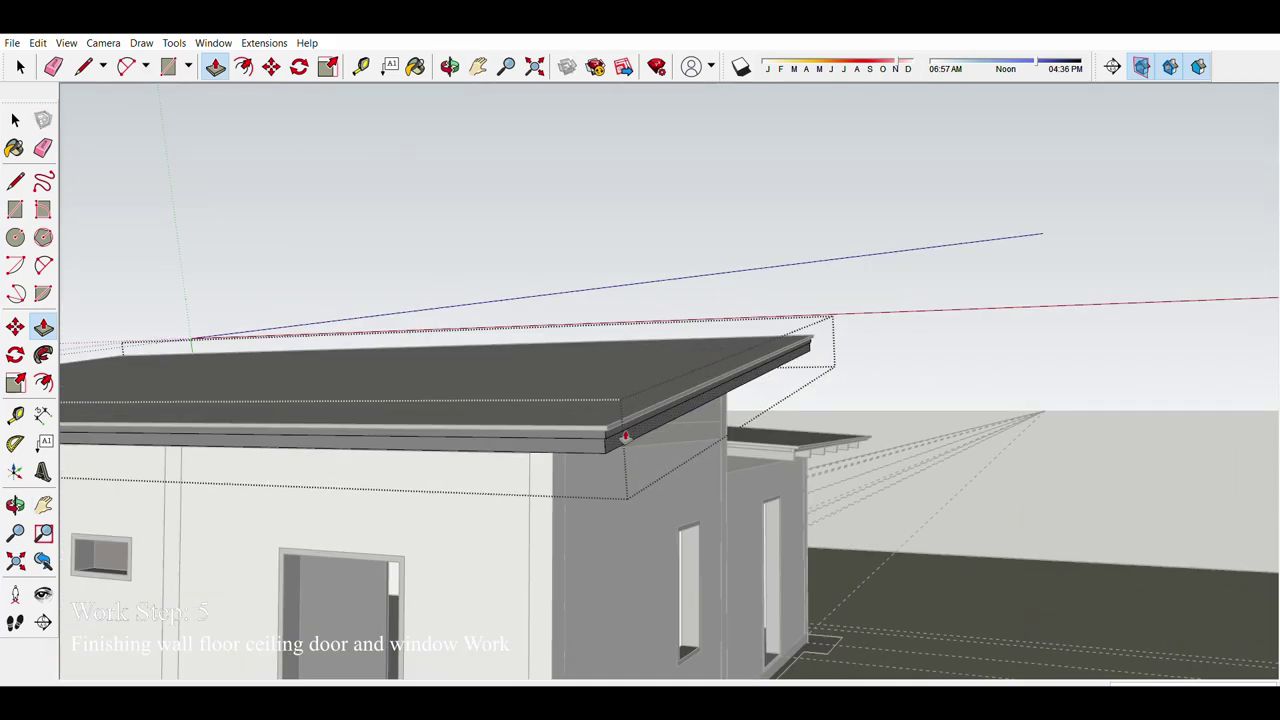
key(space)
mouse_move(625, 436)
middle_down()
mouse_move(271, 386)
mouse_move(849, 254)
mouse_move(539, 315)
middle_up()
key(space)
middle_drag(320, 393, 840, 393)
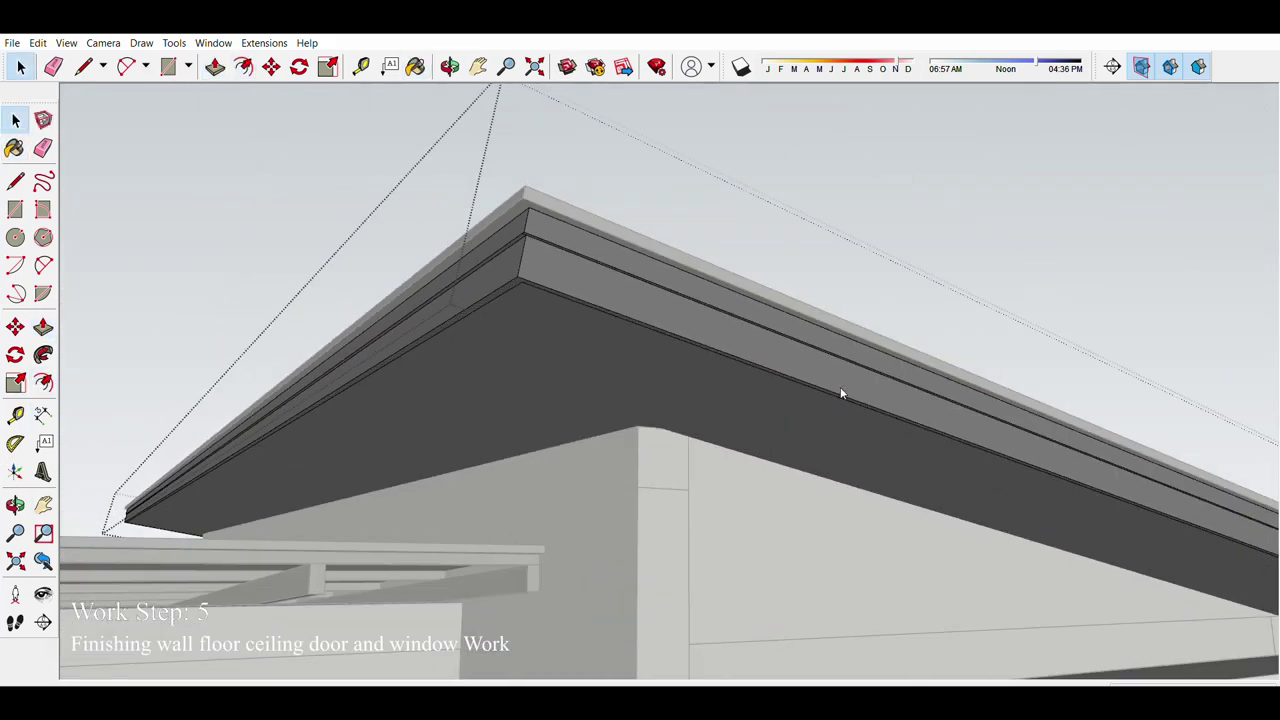
middle_drag(783, 283, 604, 260)
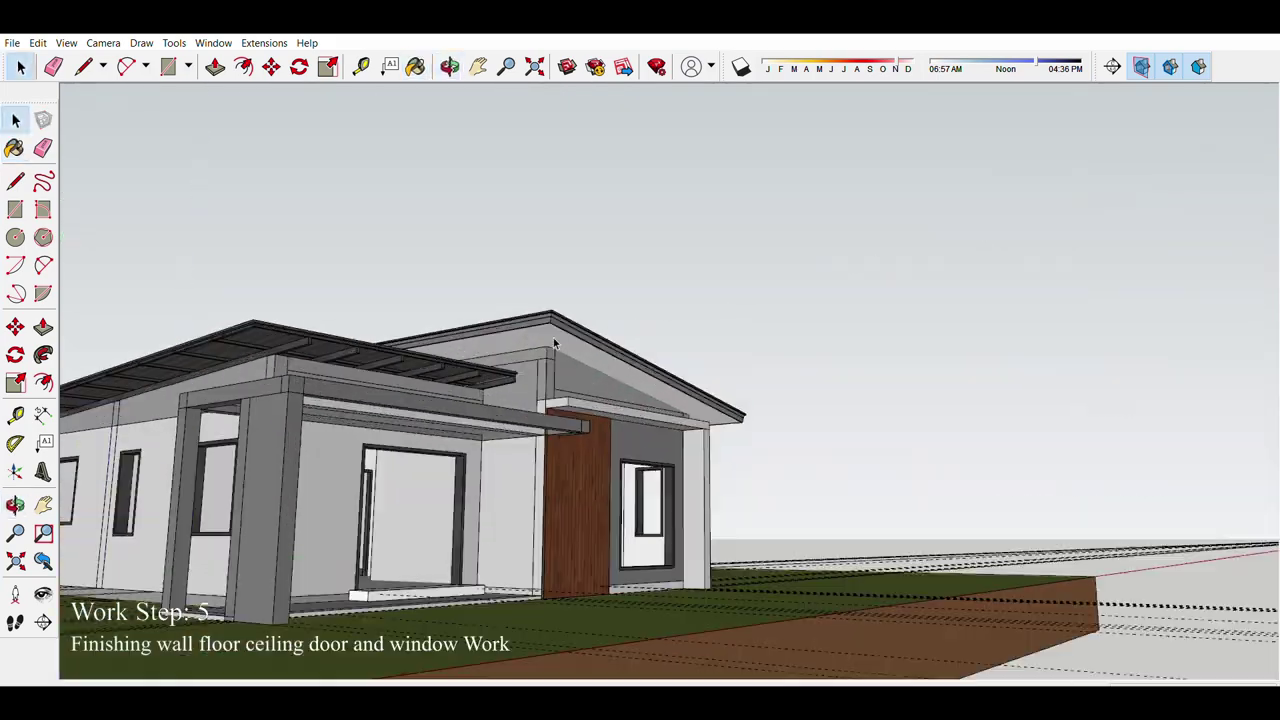
scroll(553, 341, up, 5)
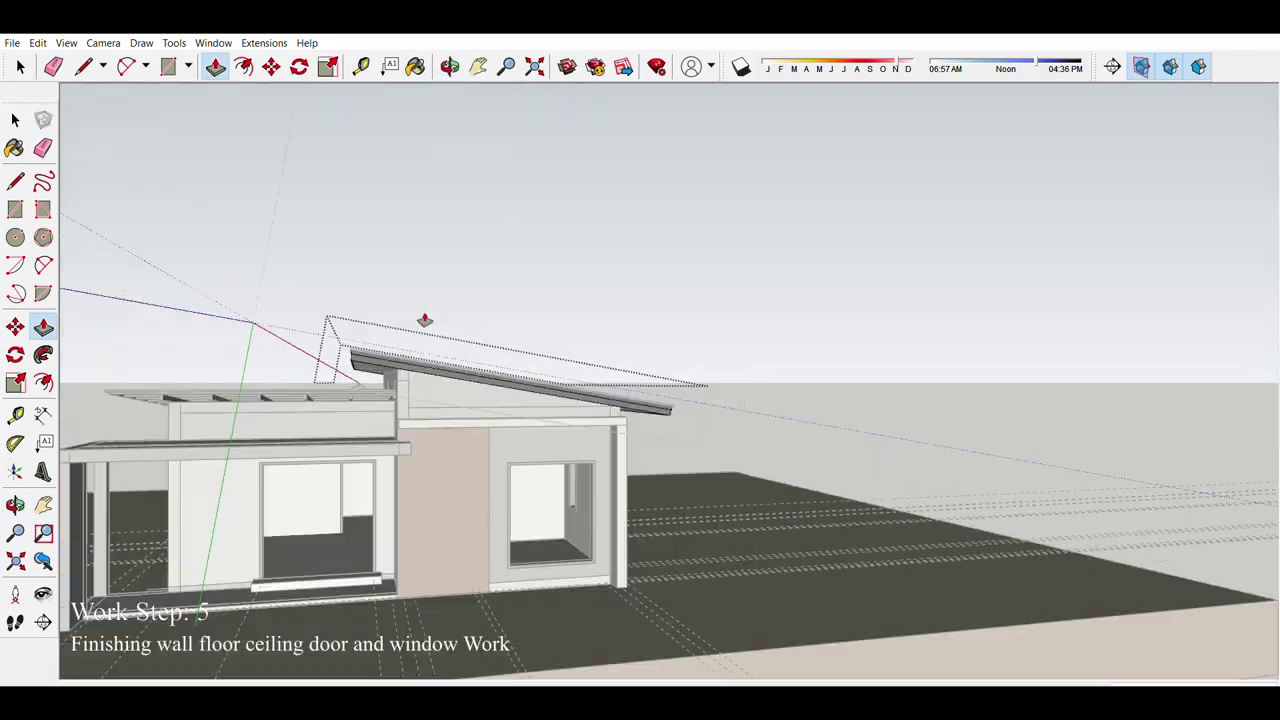
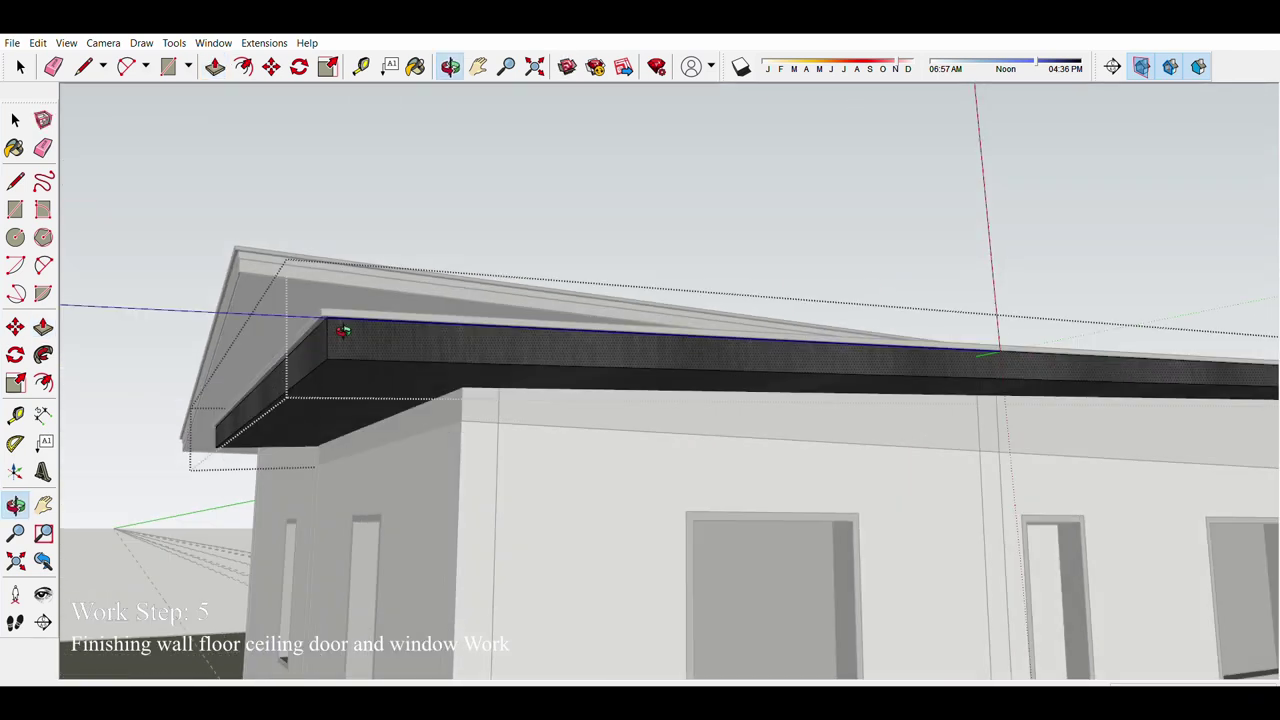
Step: Select the soffit face under the roof eave, then orbit out to see the whole house
middle_drag(343, 330, 395, 275)
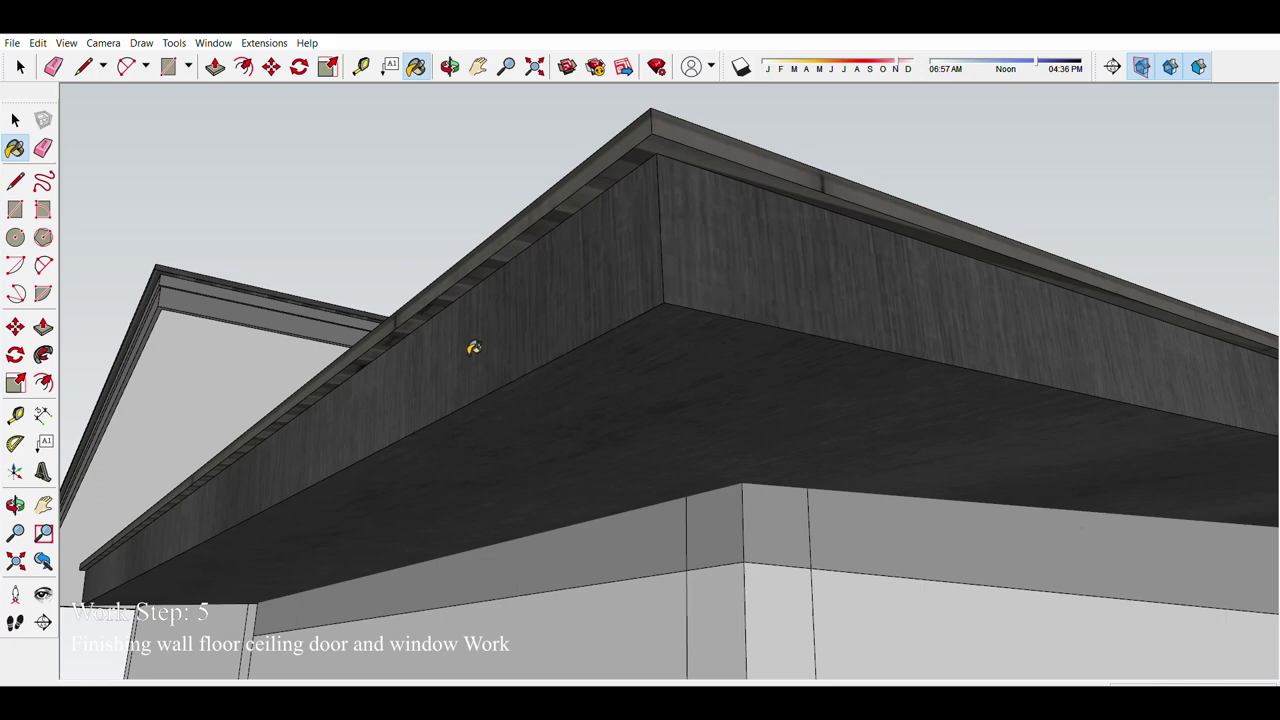
key(space)
click(538, 383)
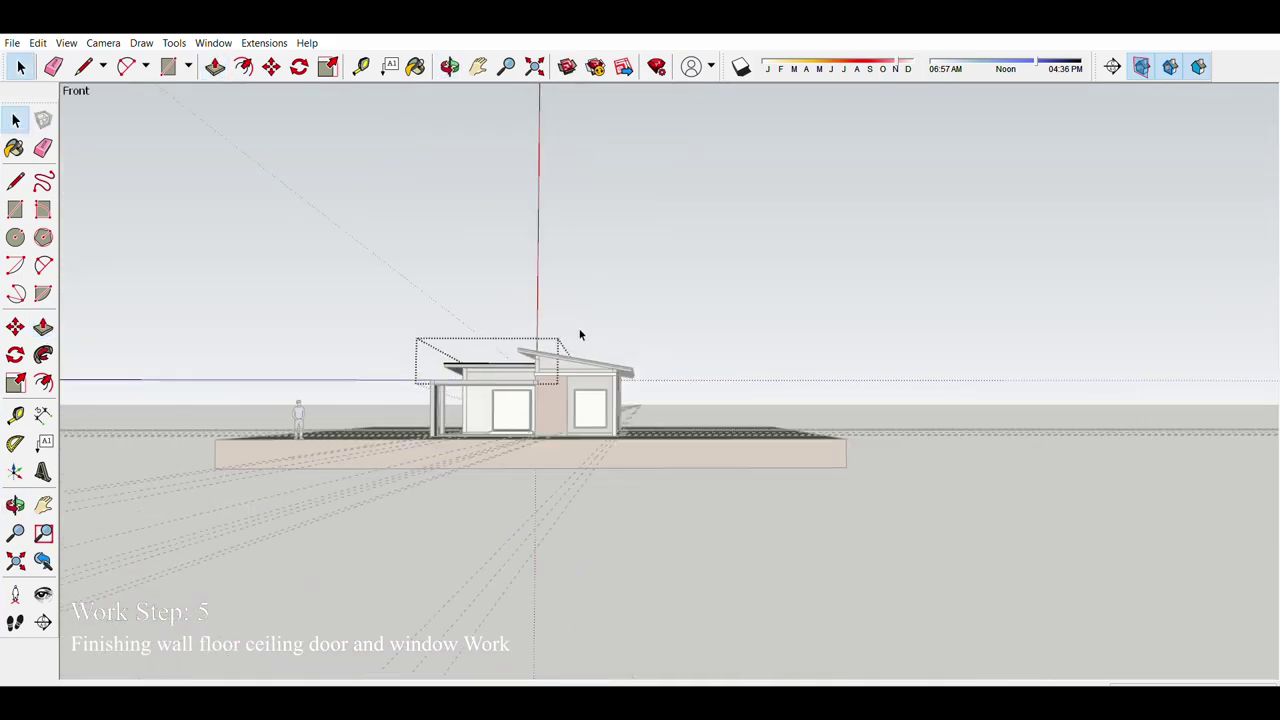
middle_drag(580, 335, 603, 371)
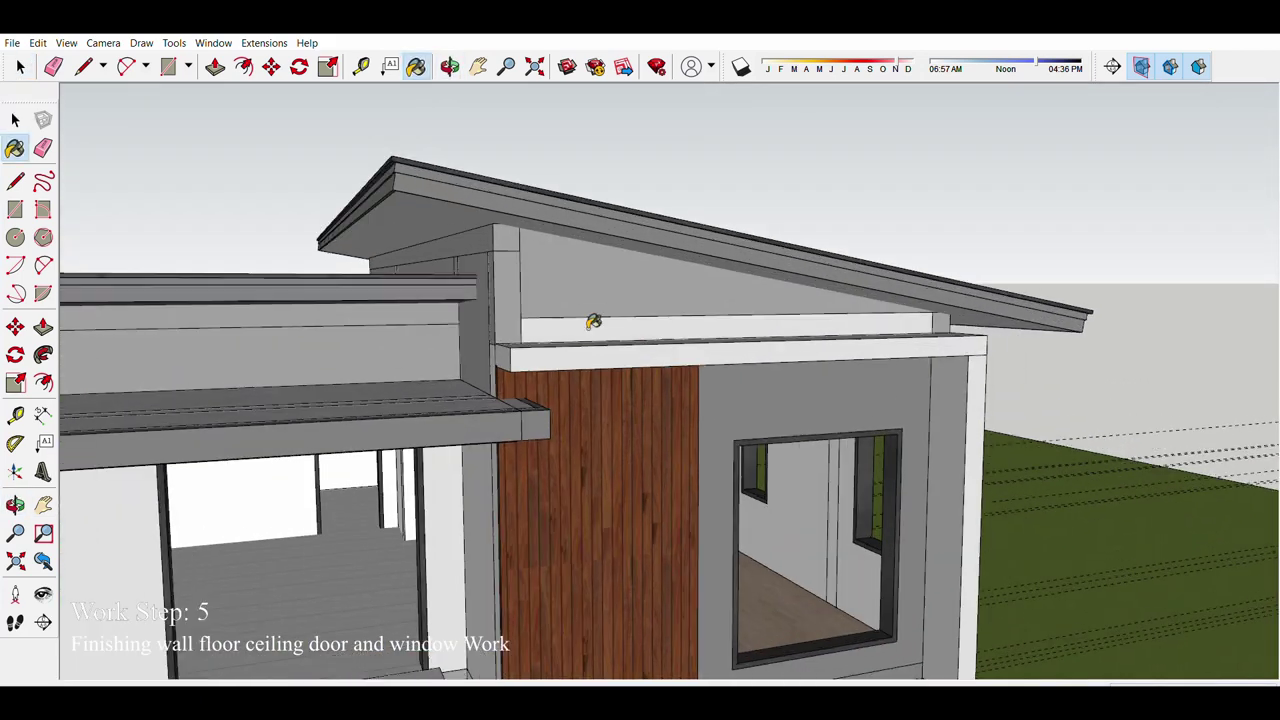
Step: Apply the dotted material to the wall face under the eave with the Paint Bucket
key(b)
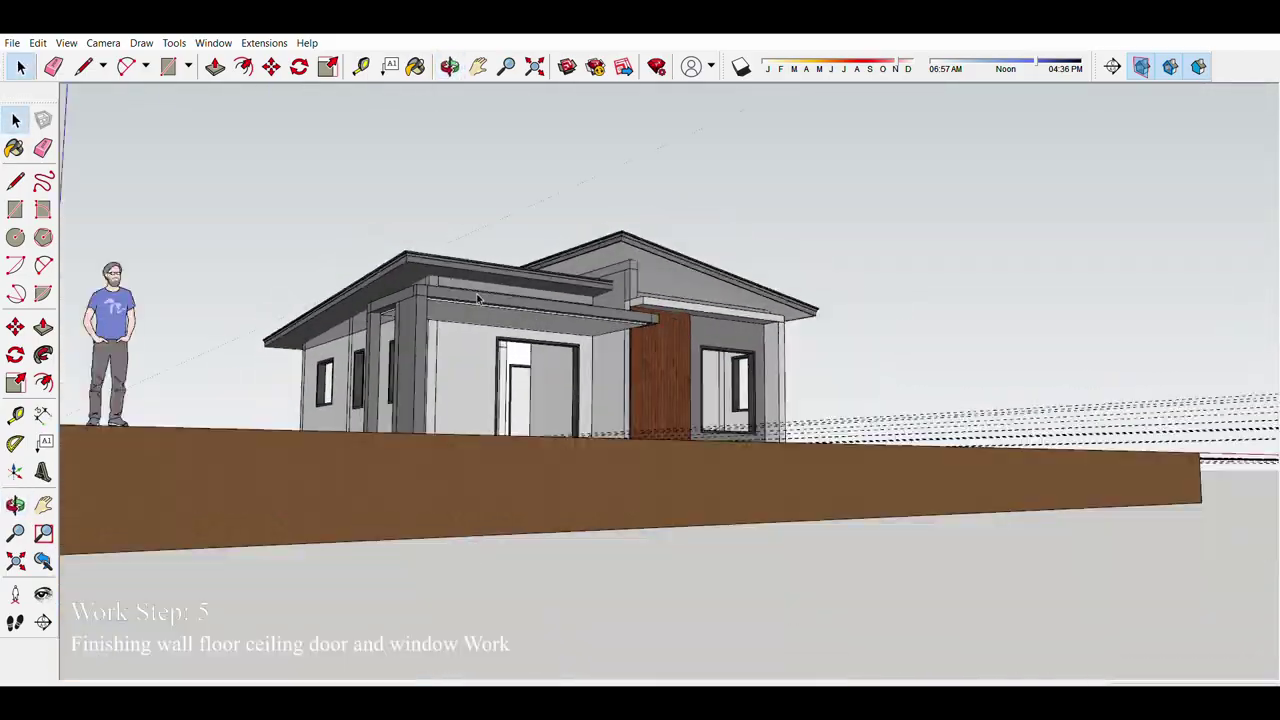
middle_drag(478, 298, 558, 343)
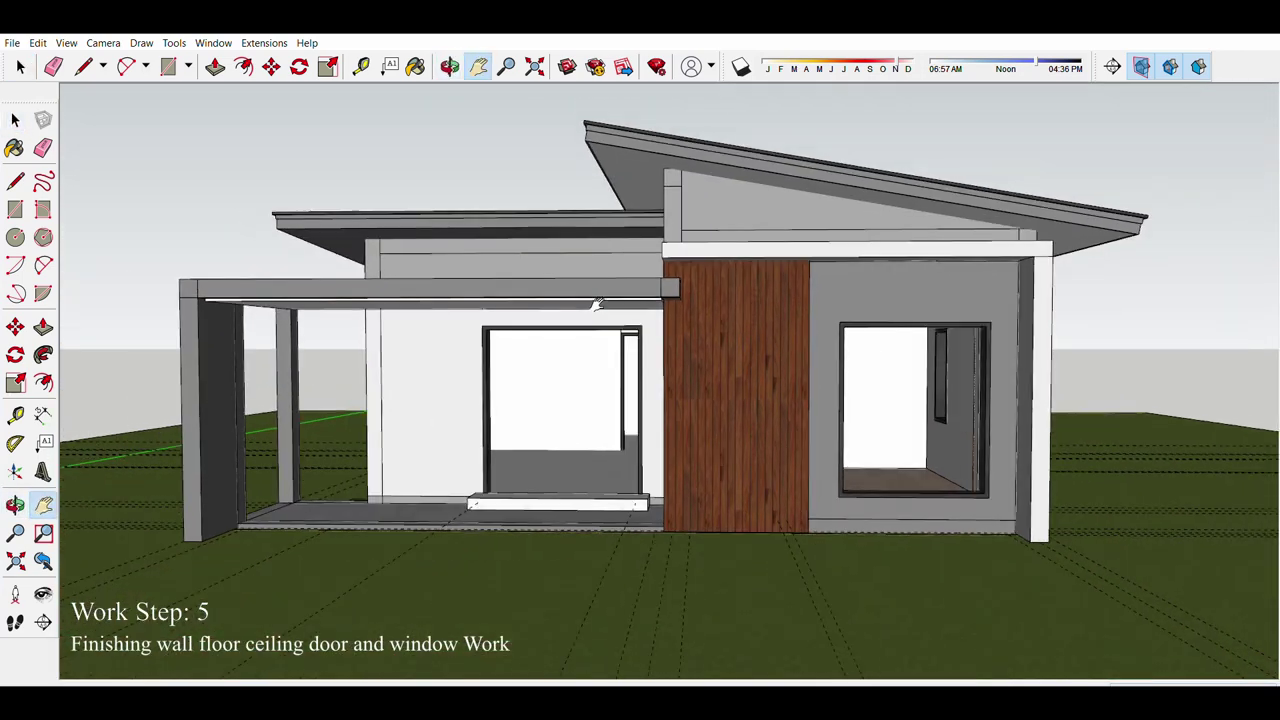
shift+middle_drag(591, 303, 610, 325)
key(b)
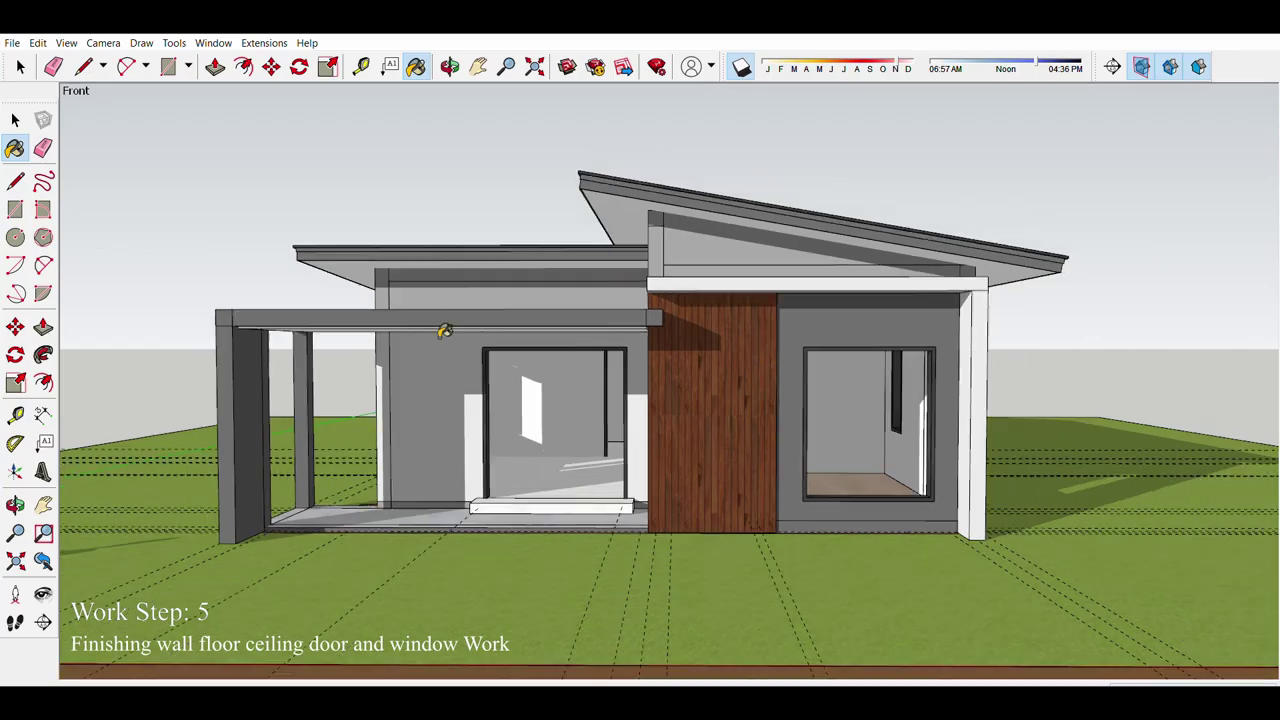
mouse_move(443, 331)
middle_down()
mouse_move(466, 303)
mouse_move(480, 325)
mouse_move(396, 383)
middle_up()
click(480, 325)
Step: Orbit and zoom around the roof eave to bring the small gable panel into view
scroll(396, 383, down, 5)
scroll(506, 400, up, 10)
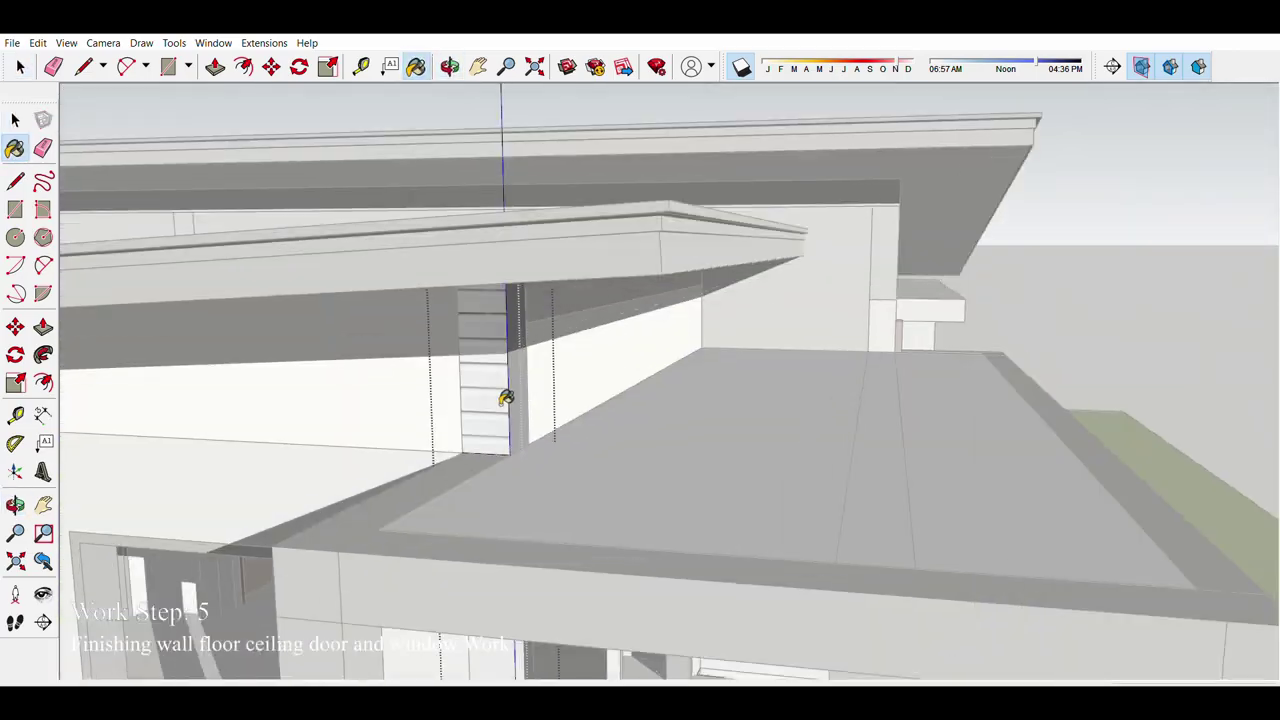
middle_drag(506, 400, 577, 291)
scroll(507, 297, up, 2)
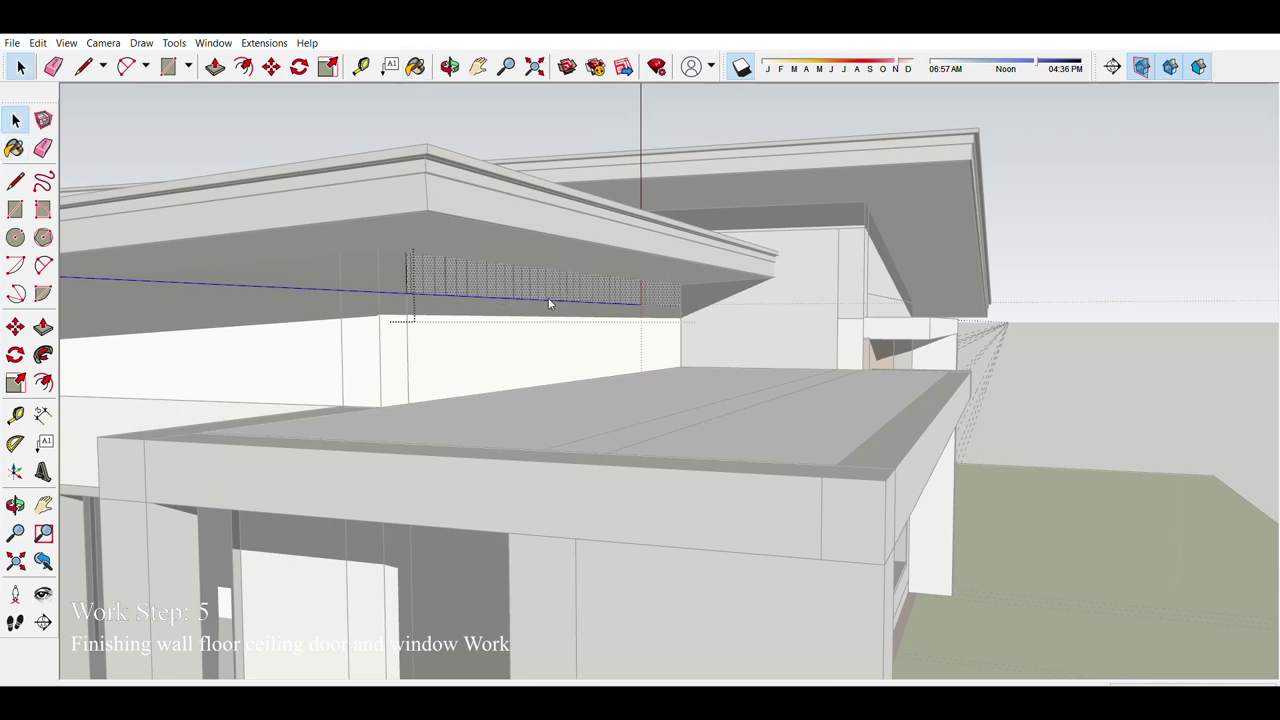
scroll(565, 331, down, 6)
scroll(579, 366, up, 3)
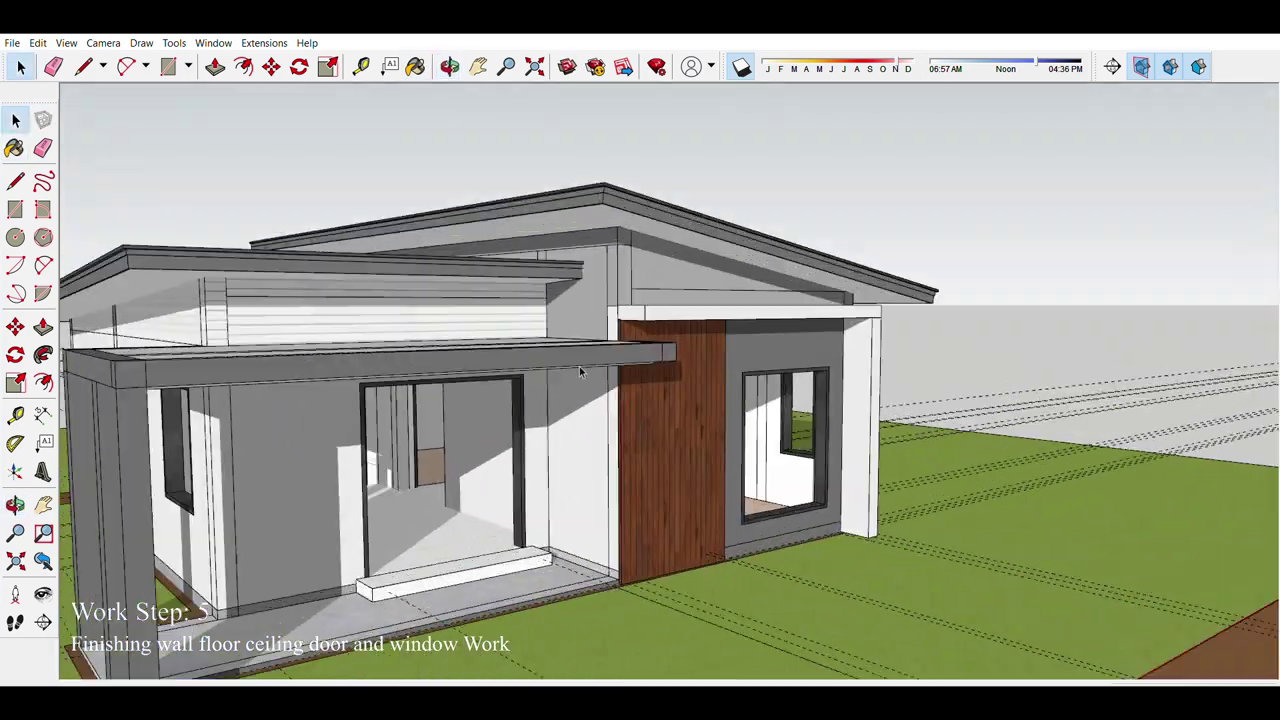
mouse_move(579, 366)
middle_down()
mouse_move(597, 422)
mouse_move(609, 381)
middle_up()
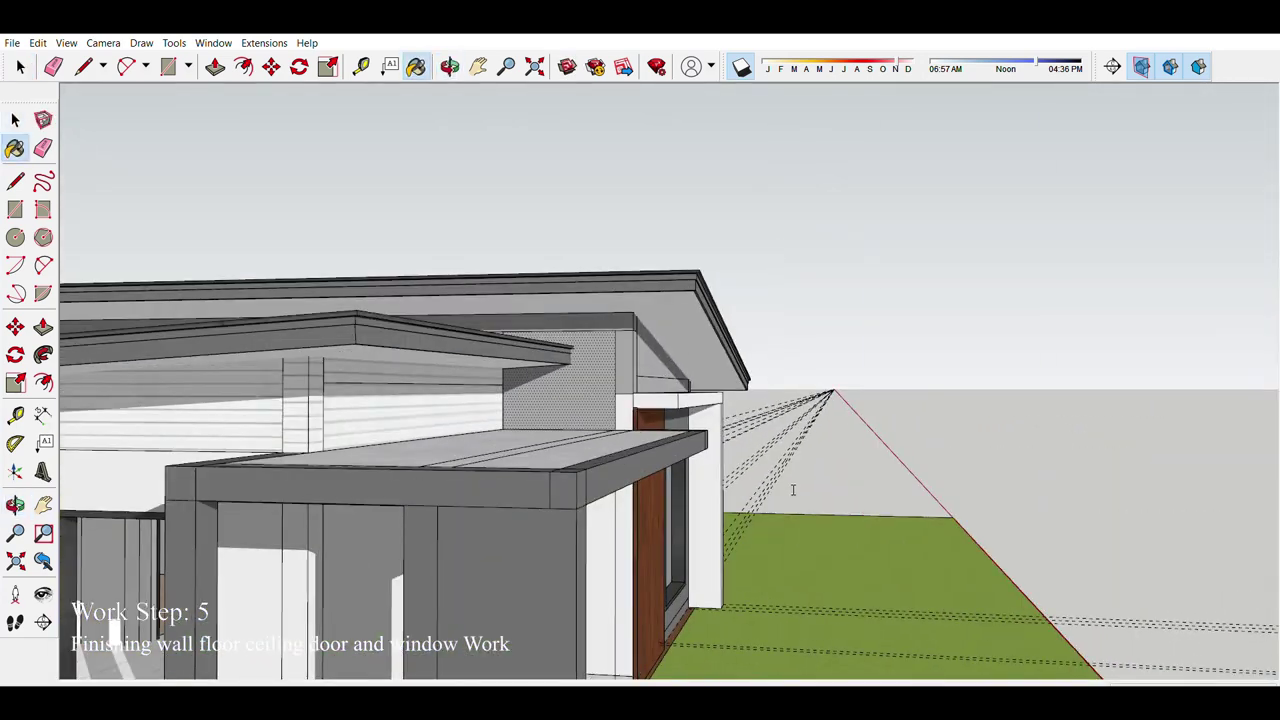
scroll(775, 497, down, 5)
scroll(529, 363, up, 5)
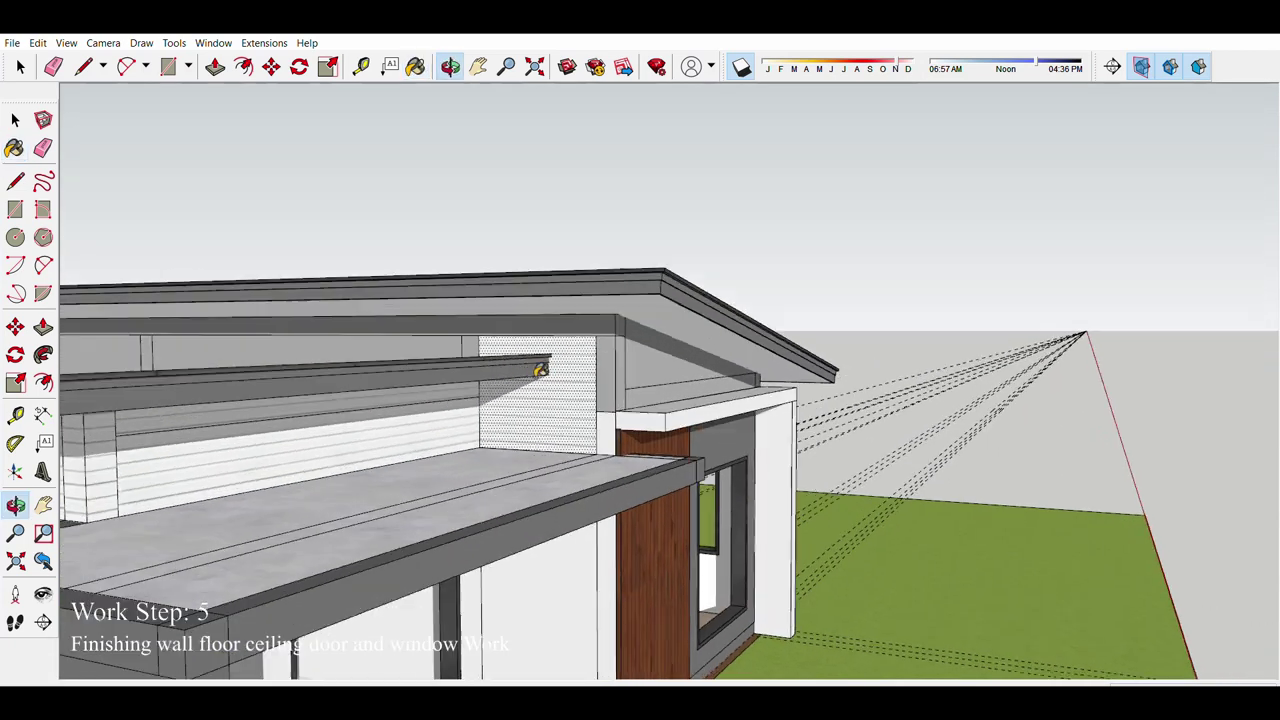
mouse_move(529, 363)
middle_down()
mouse_move(527, 404)
mouse_move(720, 309)
mouse_move(472, 292)
middle_up()
scroll(527, 404, up, 4)
scroll(752, 307, up, 2)
scroll(472, 292, down, 3)
scroll(782, 275, up, 3)
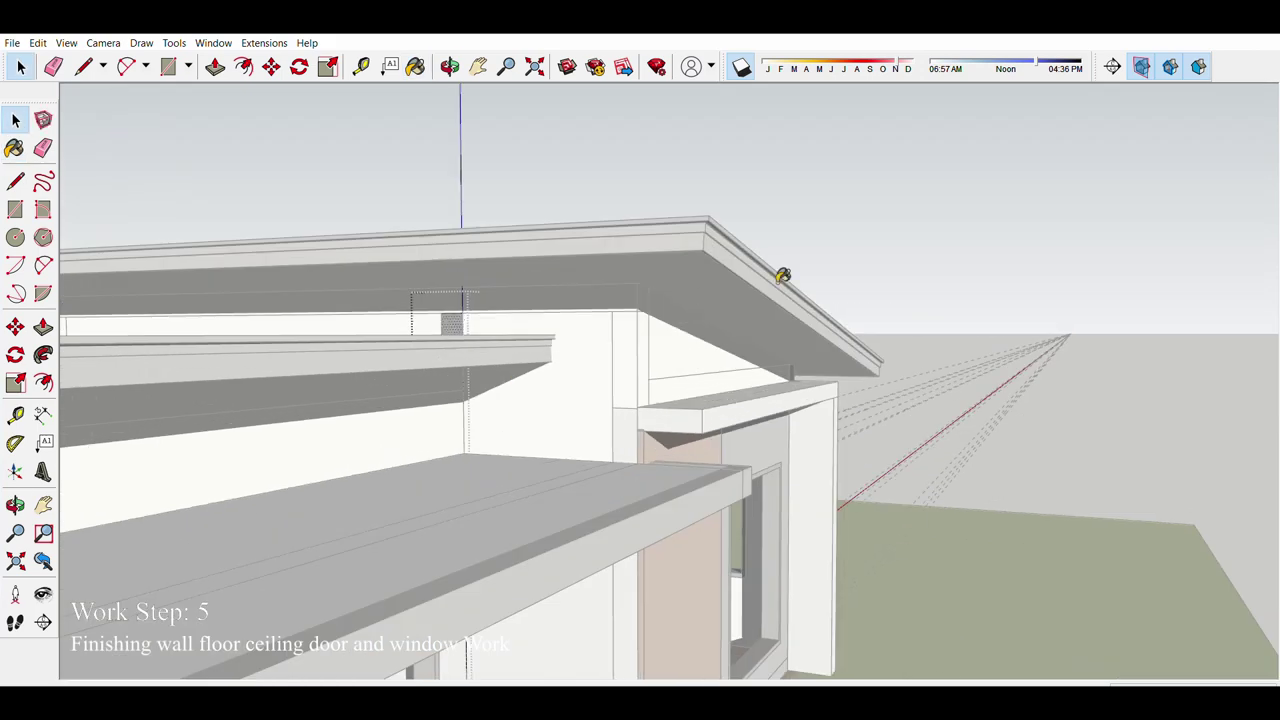
middle_drag(782, 275, 334, 356)
scroll(747, 272, down, 5)
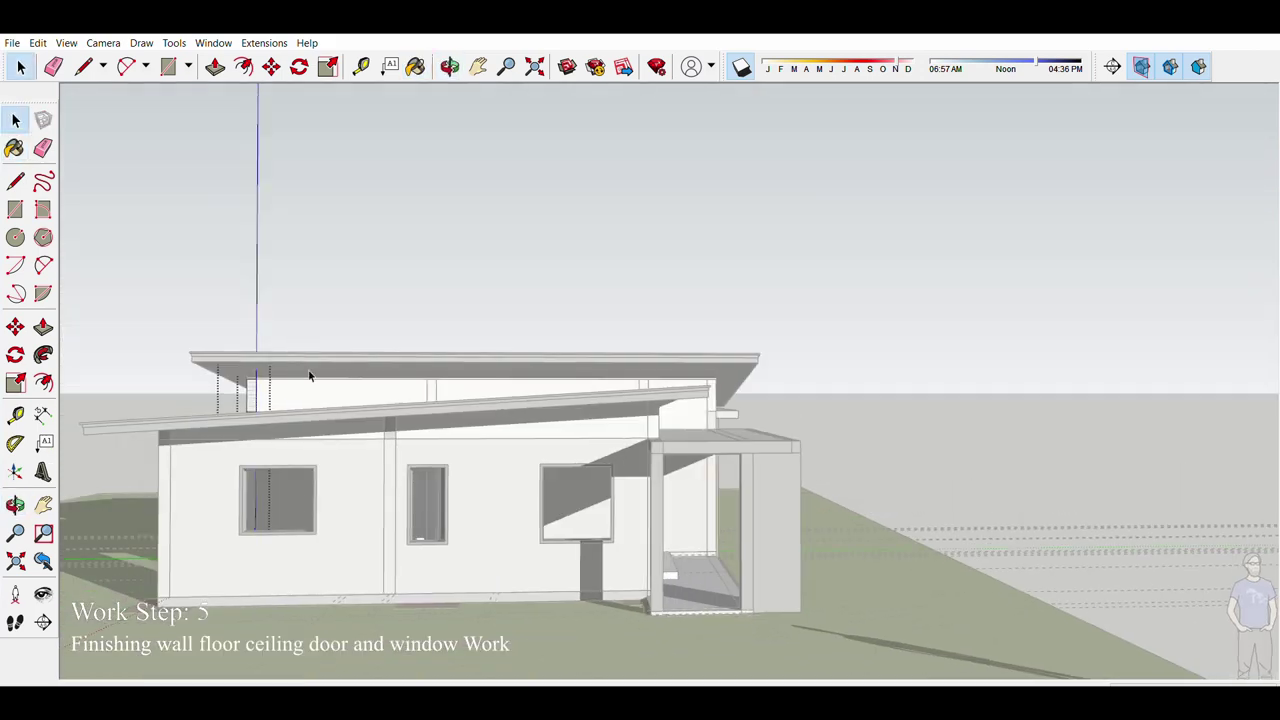
mouse_move(747, 272)
middle_down()
mouse_move(257, 397)
mouse_move(477, 380)
mouse_move(486, 334)
middle_up()
scroll(500, 330, up, 5)
scroll(486, 334, up, 3)
Step: Paint the gable panel with clapboard siding and orbit around to the front to check it
middle_drag(551, 280, 452, 438)
click(452, 438)
scroll(452, 438, down, 5)
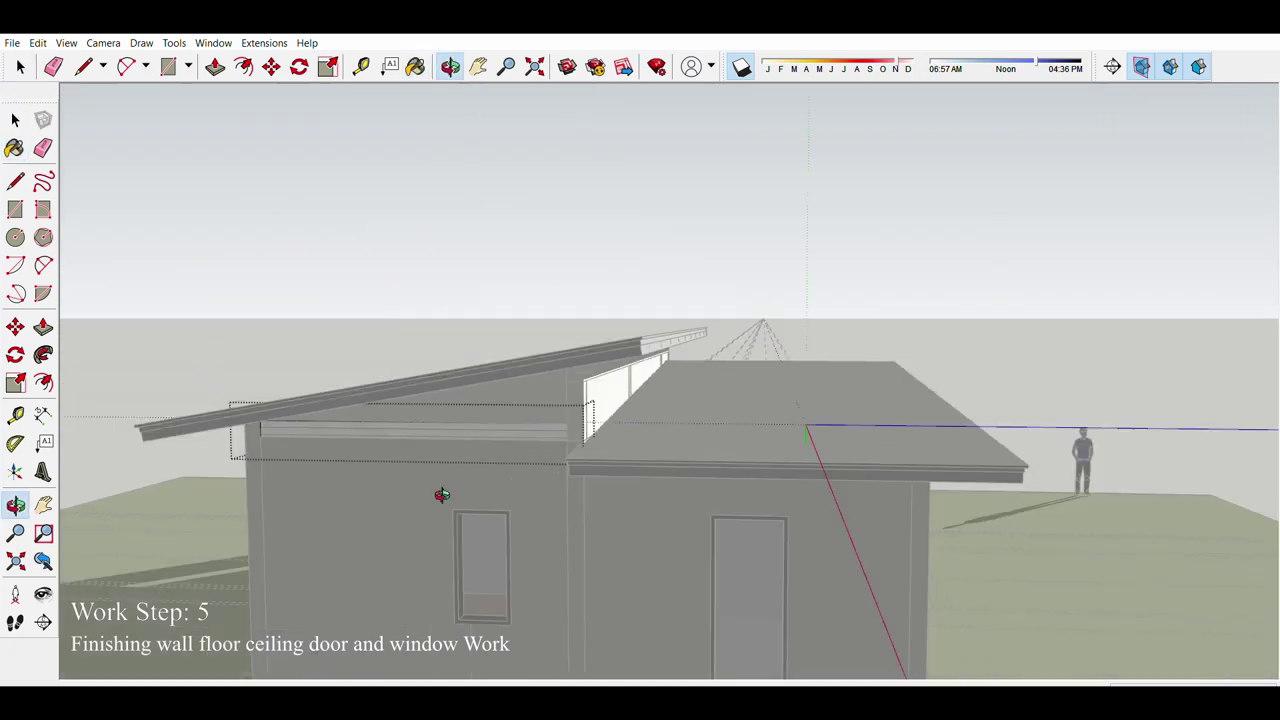
scroll(443, 491, up, 5)
scroll(429, 366, up, 2)
middle_drag(429, 366, 565, 343)
scroll(563, 345, down, 5)
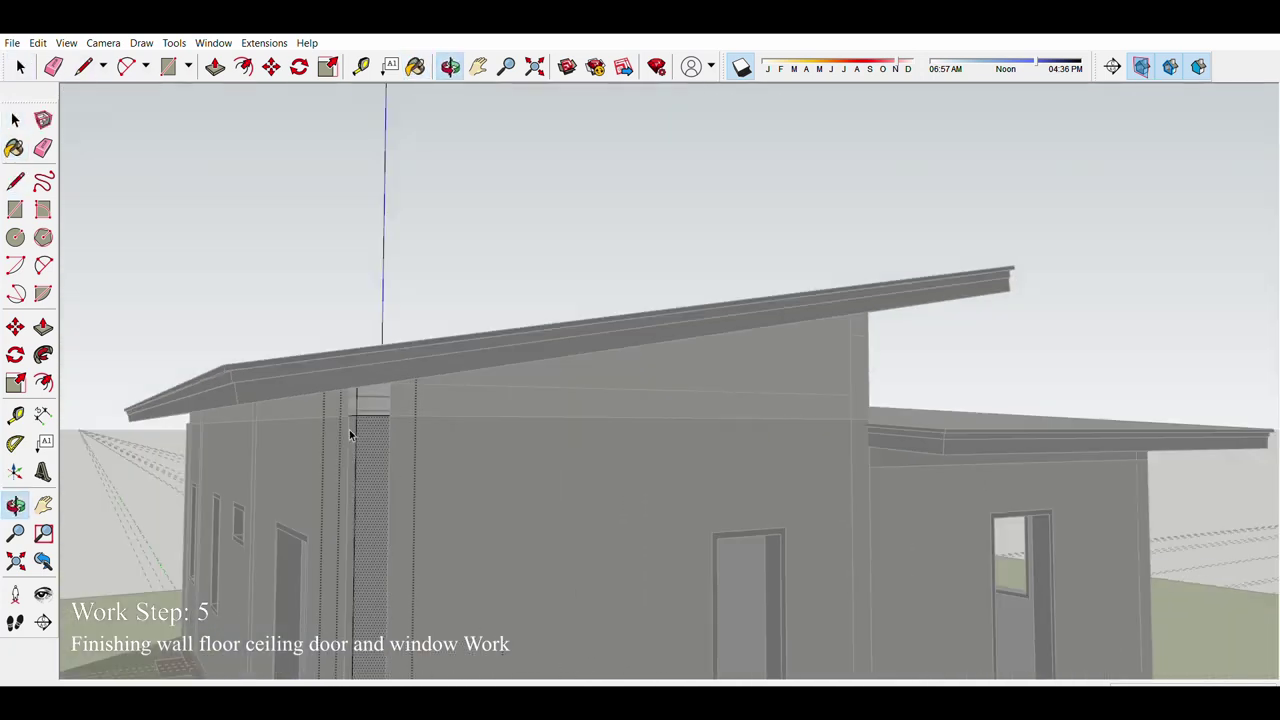
mouse_move(349, 429)
middle_down()
mouse_move(600, 350)
mouse_move(560, 340)
mouse_move(480, 363)
middle_up()
key(space)
Step: From the left elevation, orbit close to the wall column and open its group for editing
scroll(515, 305, up, 3)
scroll(515, 305, down, 1)
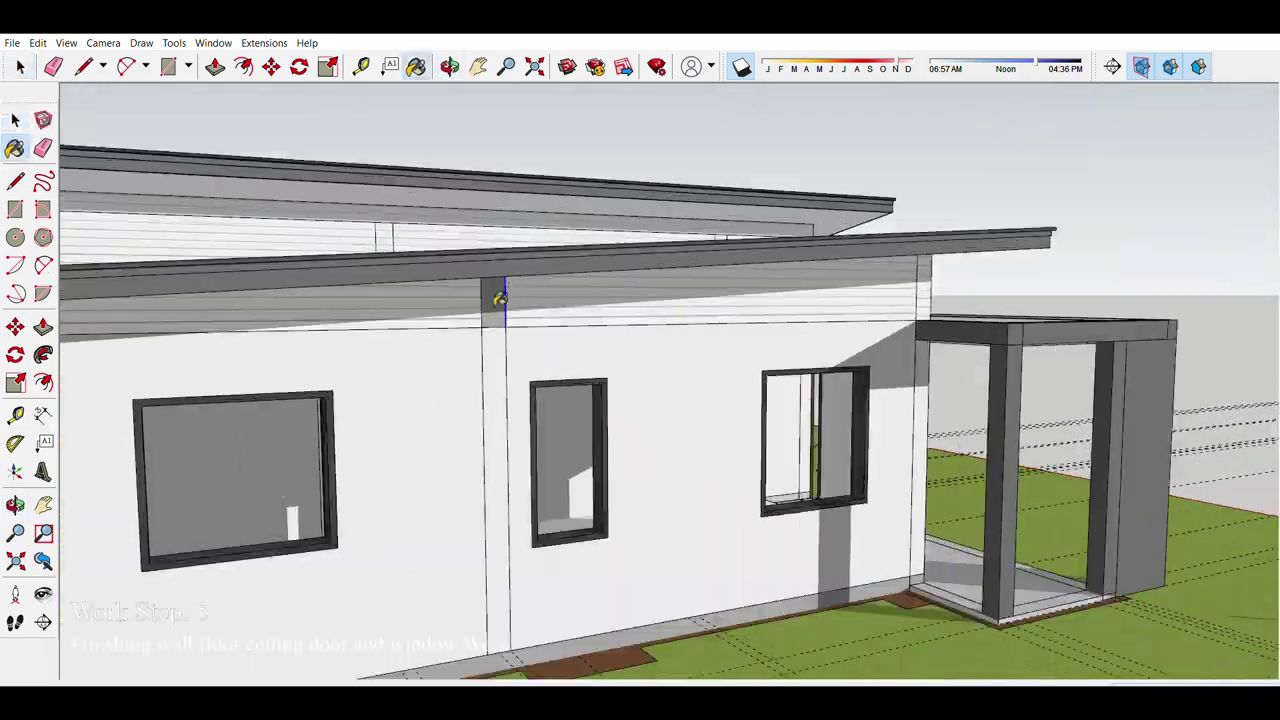
scroll(414, 280, up, 3)
key(F4)
mouse_move(565, 318)
middle_down()
mouse_move(380, 335)
mouse_move(492, 409)
mouse_move(395, 318)
mouse_move(597, 357)
mouse_move(670, 292)
mouse_move(492, 387)
mouse_move(520, 395)
middle_up()
scroll(492, 409, up, 3)
scroll(492, 409, down, 2)
scroll(395, 318, down, 3)
key(space)
scroll(395, 318, up, 3)
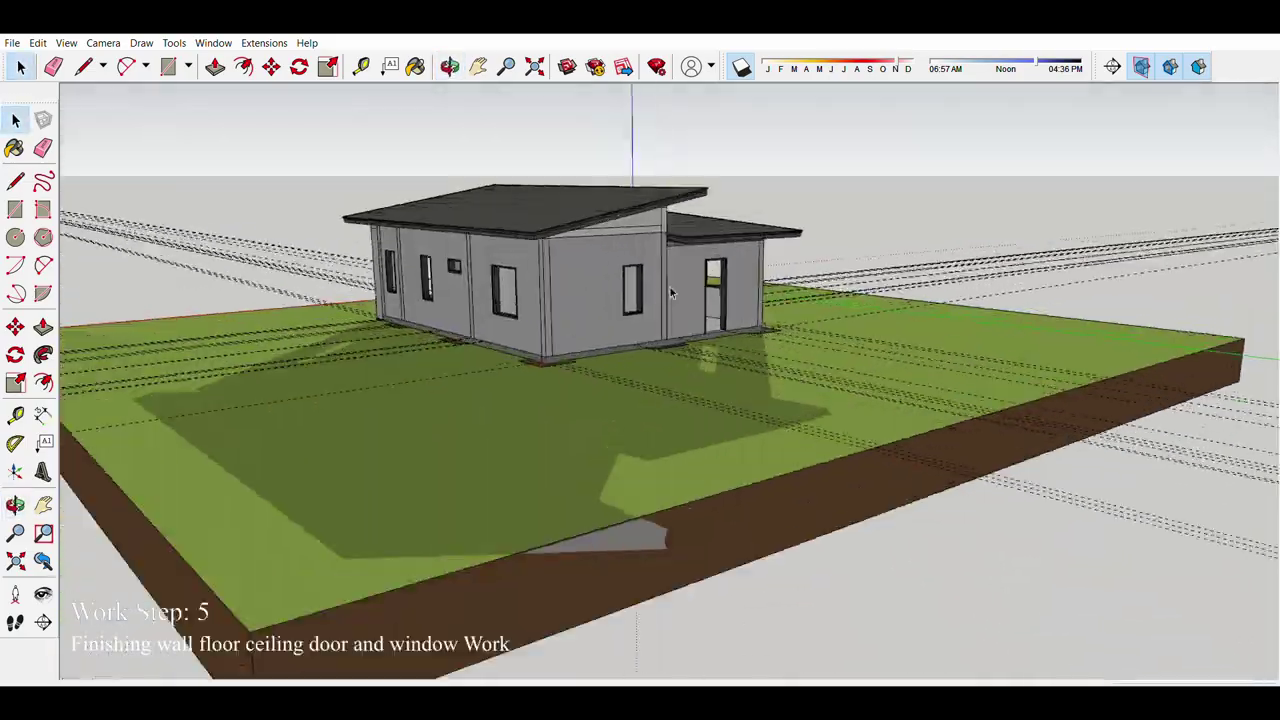
scroll(670, 292, up, 3)
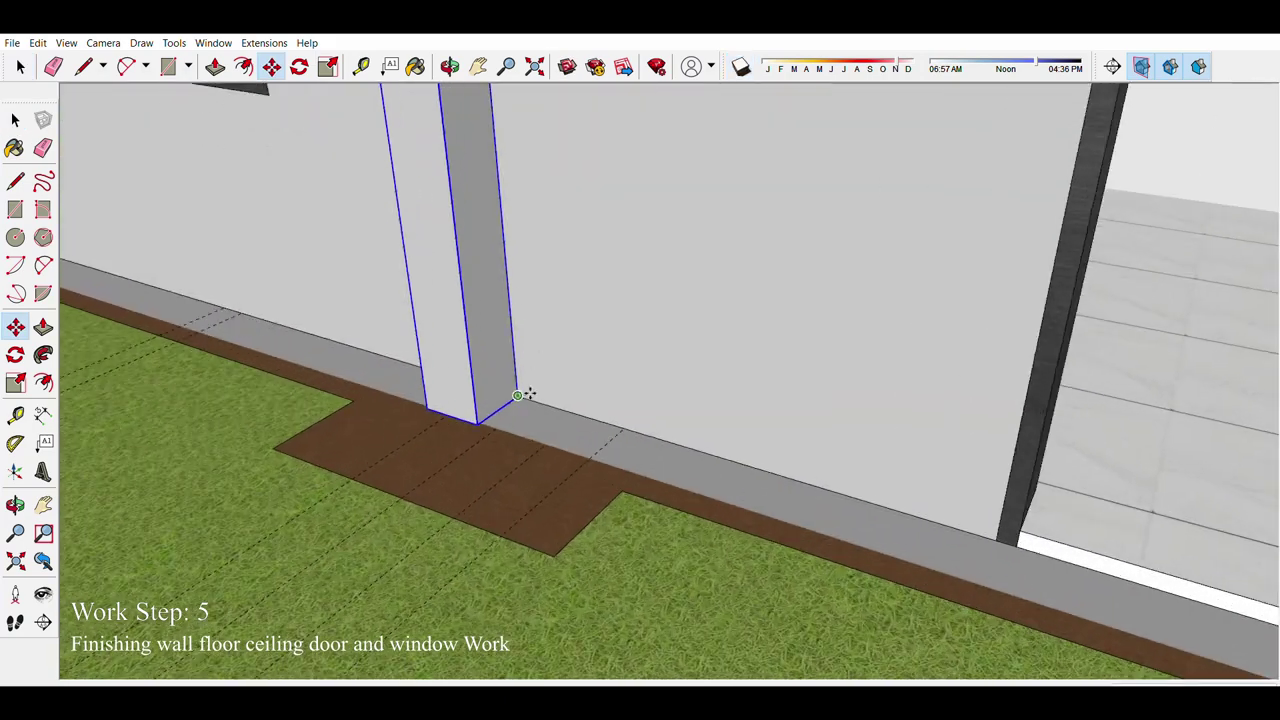
scroll(534, 440, down, 5)
middle_drag(534, 440, 566, 300)
scroll(566, 231, up, 5)
key(space)
double_click(566, 231)
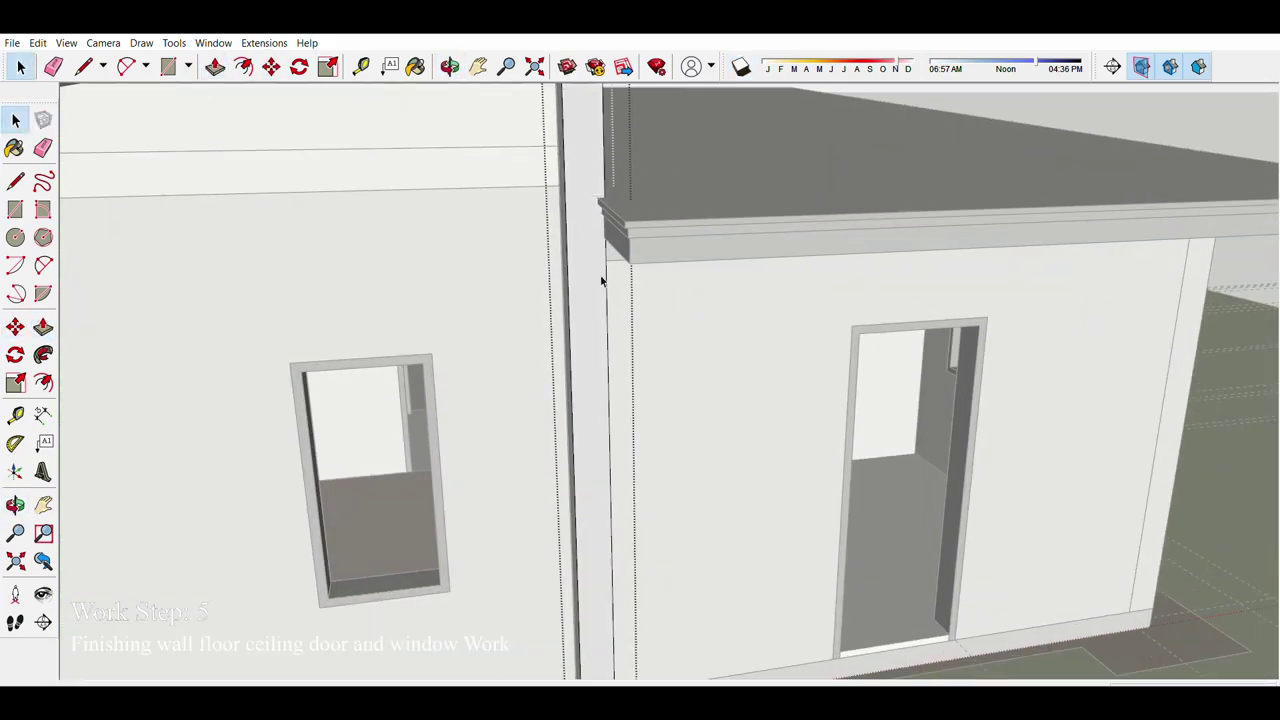
Step: Push/pull the fin strips at the joint between the tall and low wings
scroll(601, 281, down, 3)
key(p)
scroll(657, 277, up, 3)
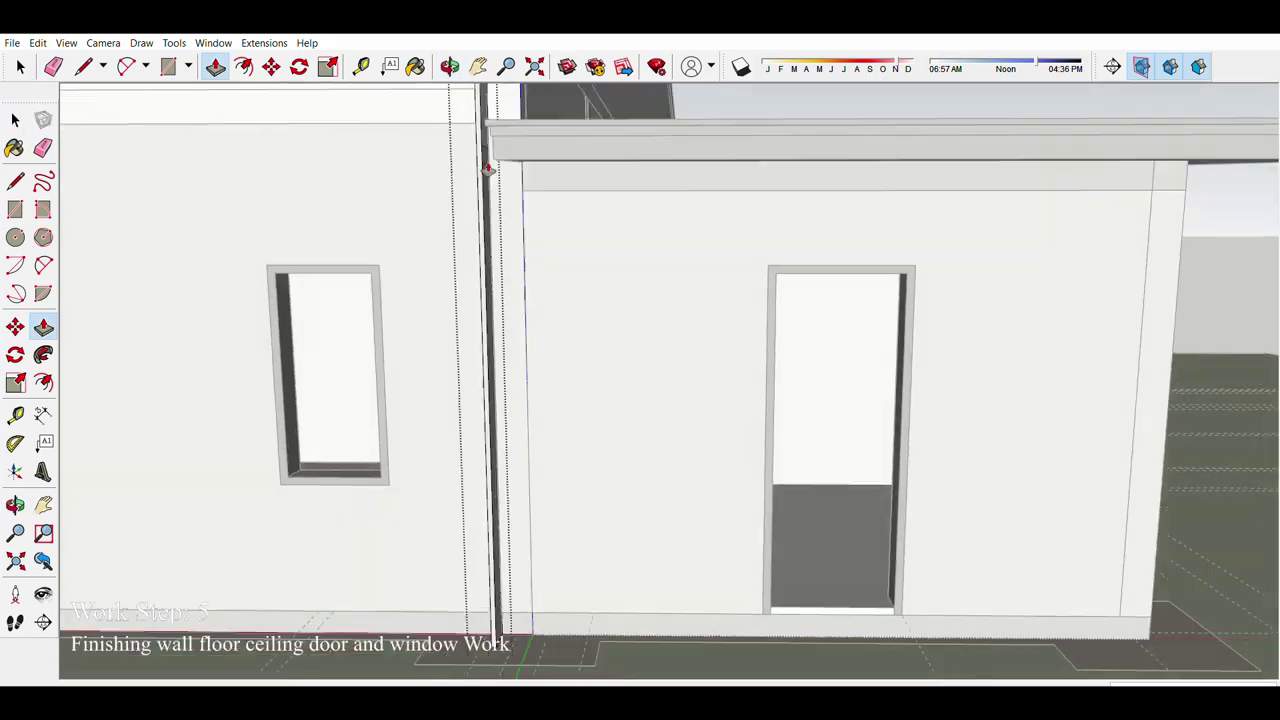
scroll(596, 268, down, 5)
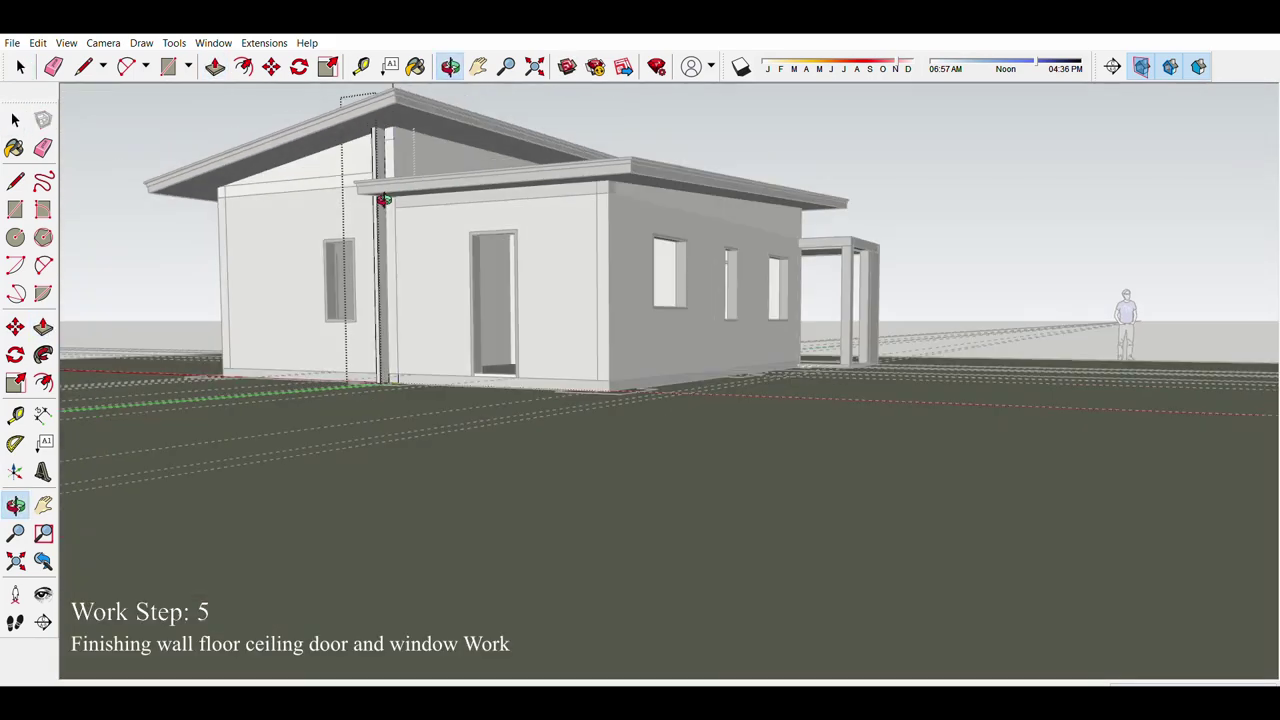
scroll(463, 390, up, 4)
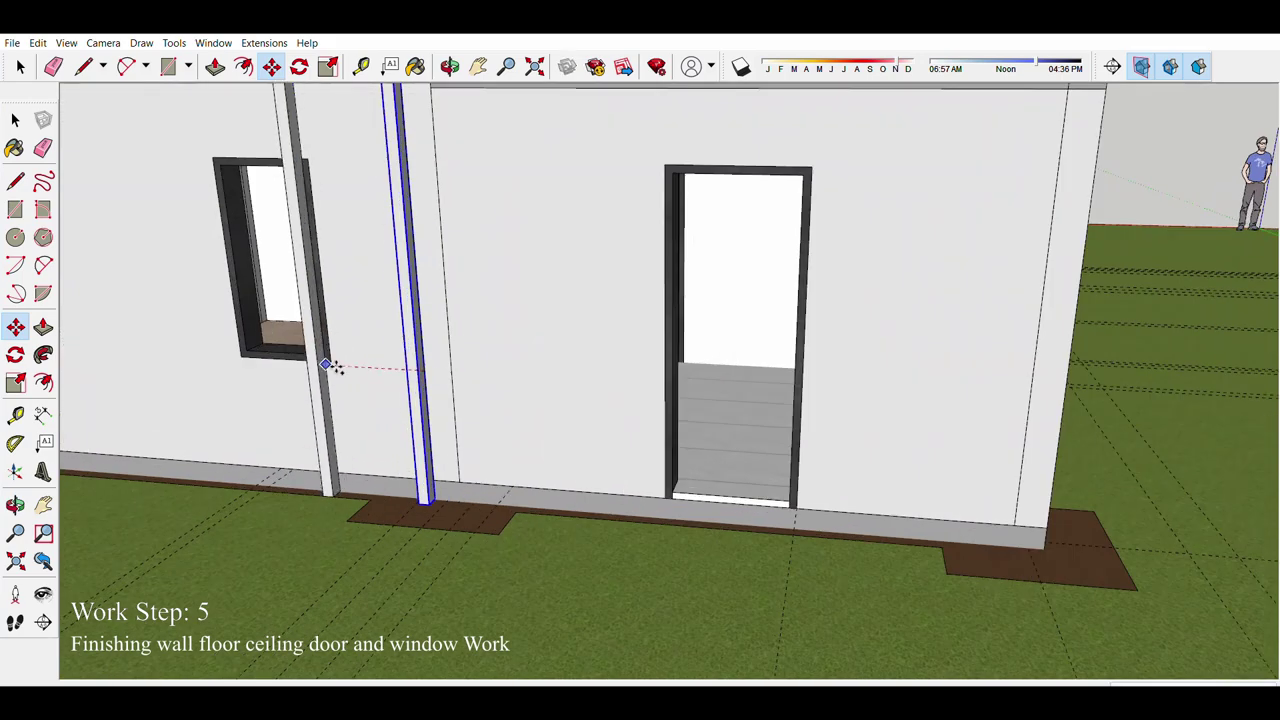
scroll(330, 366, down, 5)
middle_drag(449, 334, 595, 312)
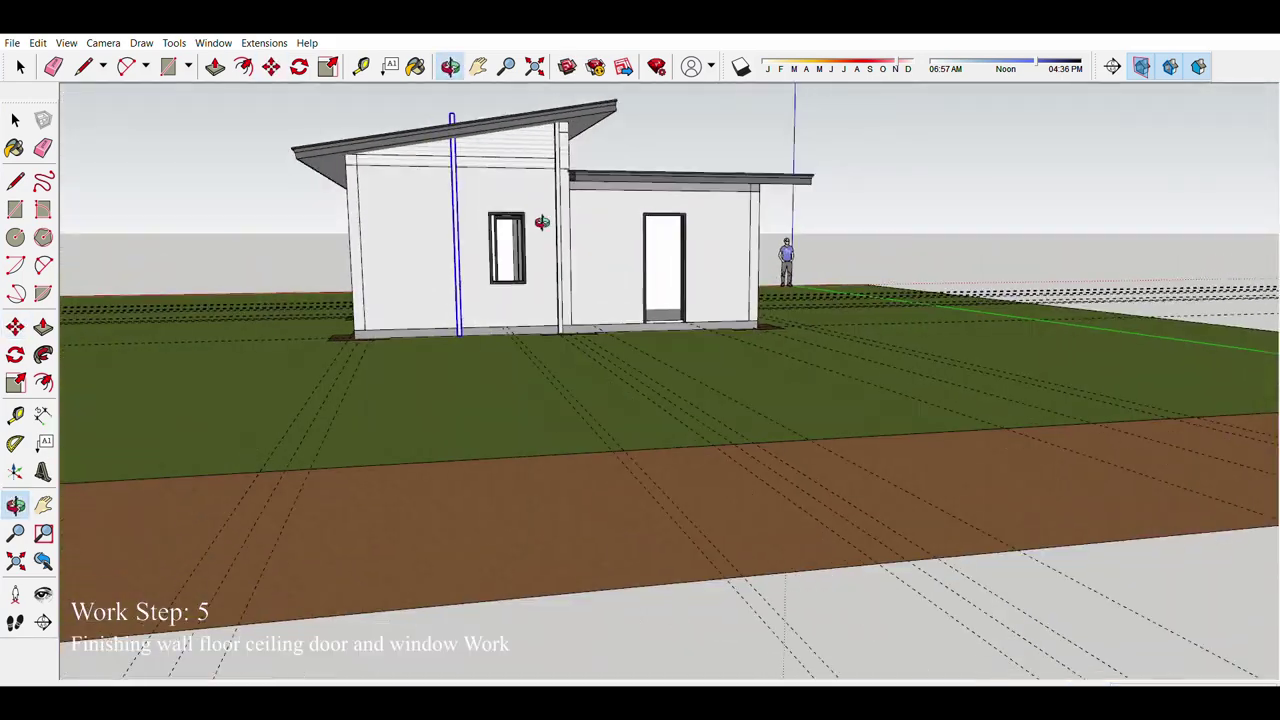
drag(541, 222, 520, 300)
scroll(480, 380, up, 5)
scroll(474, 400, up, 3)
key(space)
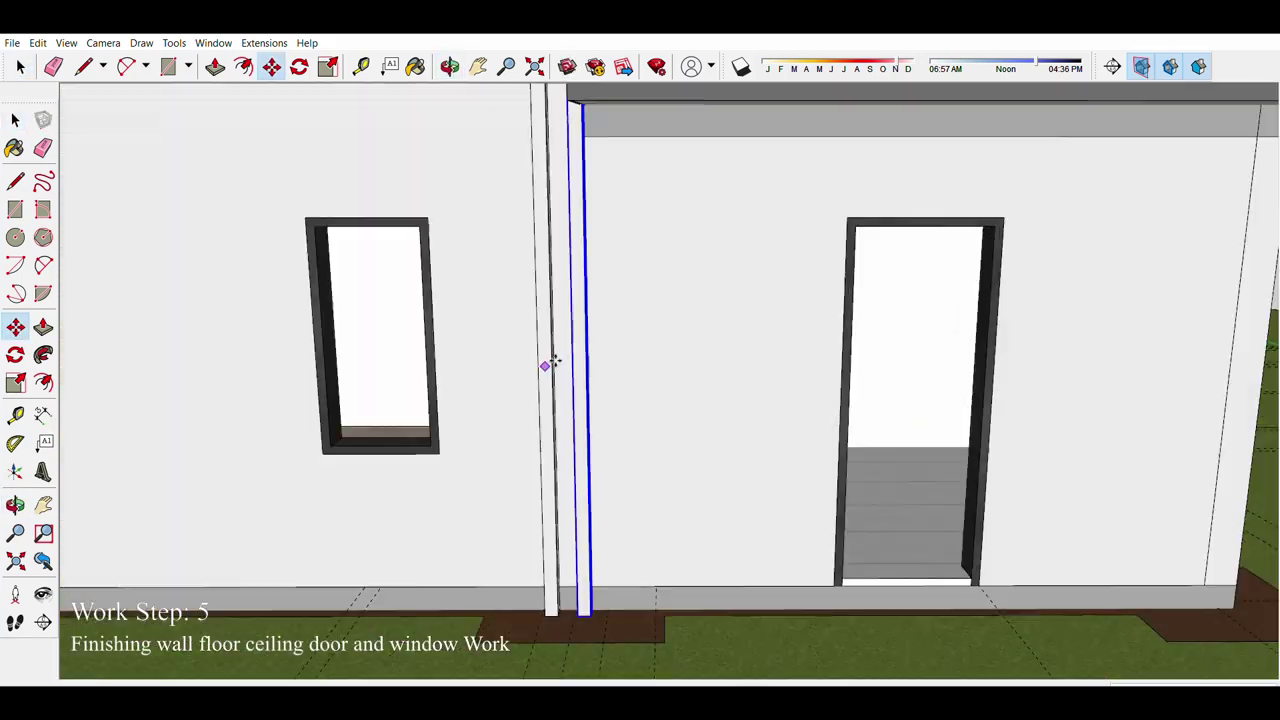
scroll(581, 486, down, 5)
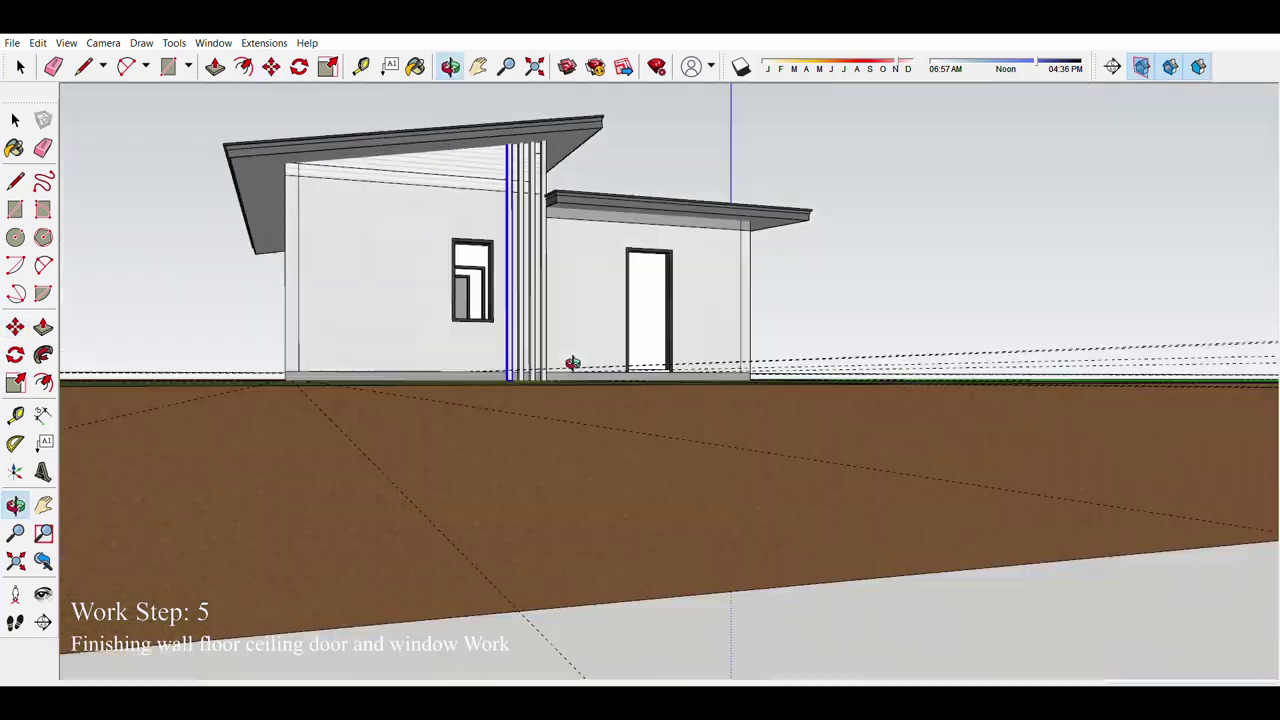
scroll(492, 483, up, 5)
key(space)
Step: Zoom out and re-angle the view to check the row of fins and lower windows
scroll(526, 482, down, 5)
middle_drag(480, 420, 442, 375)
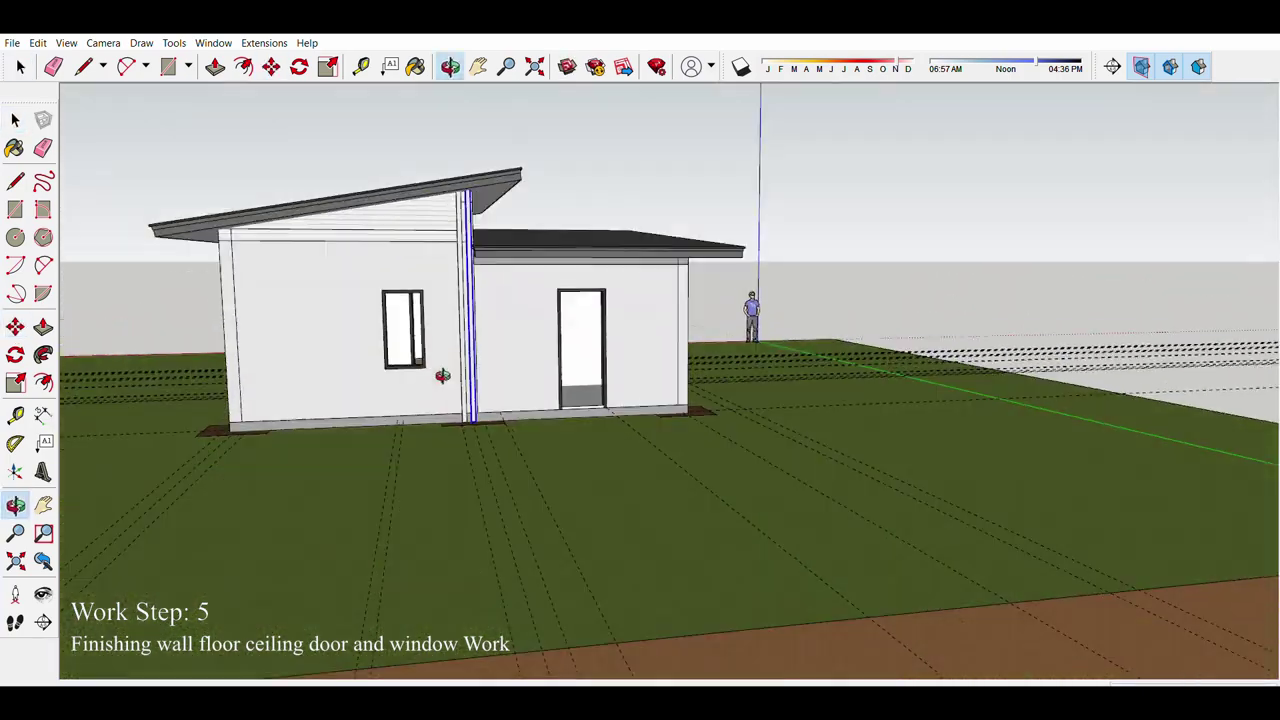
scroll(485, 447, down, 5)
scroll(437, 337, down, 3)
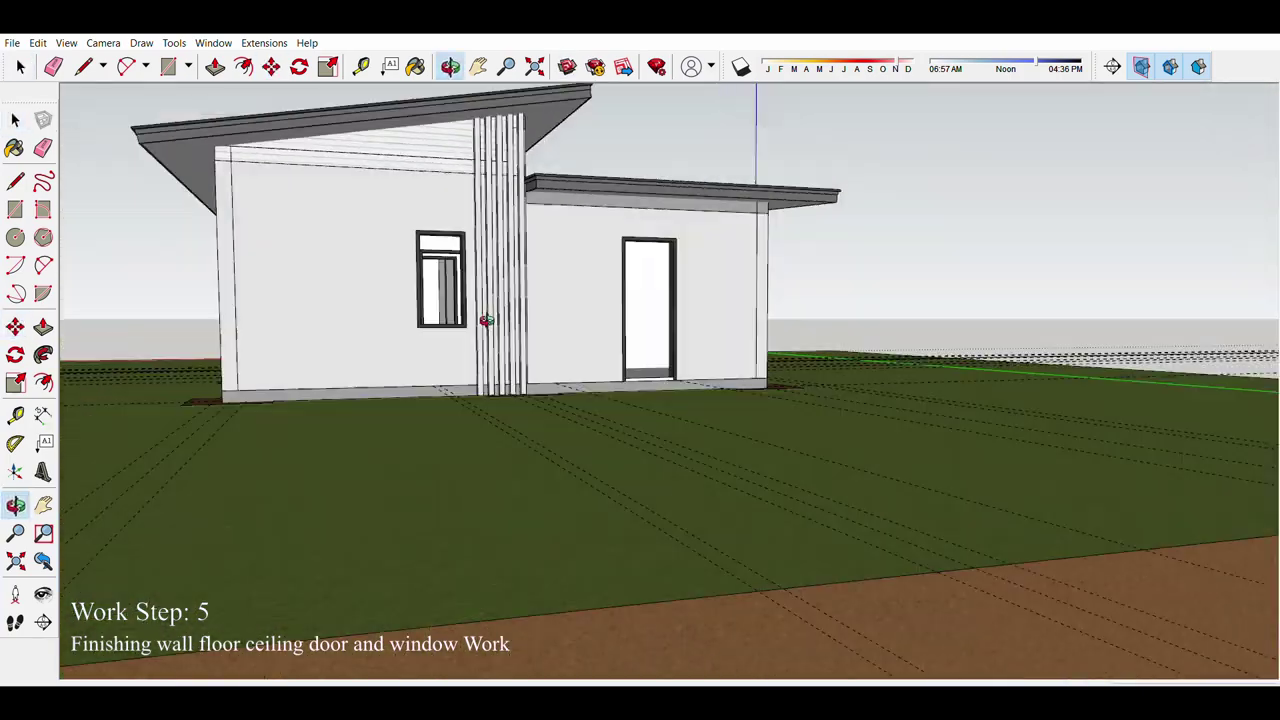
middle_drag(491, 466, 366, 366)
scroll(366, 366, up, 5)
key(p)
mouse_move(525, 98)
middle_down()
mouse_move(357, 325)
mouse_move(703, 286)
middle_up()
key(space)
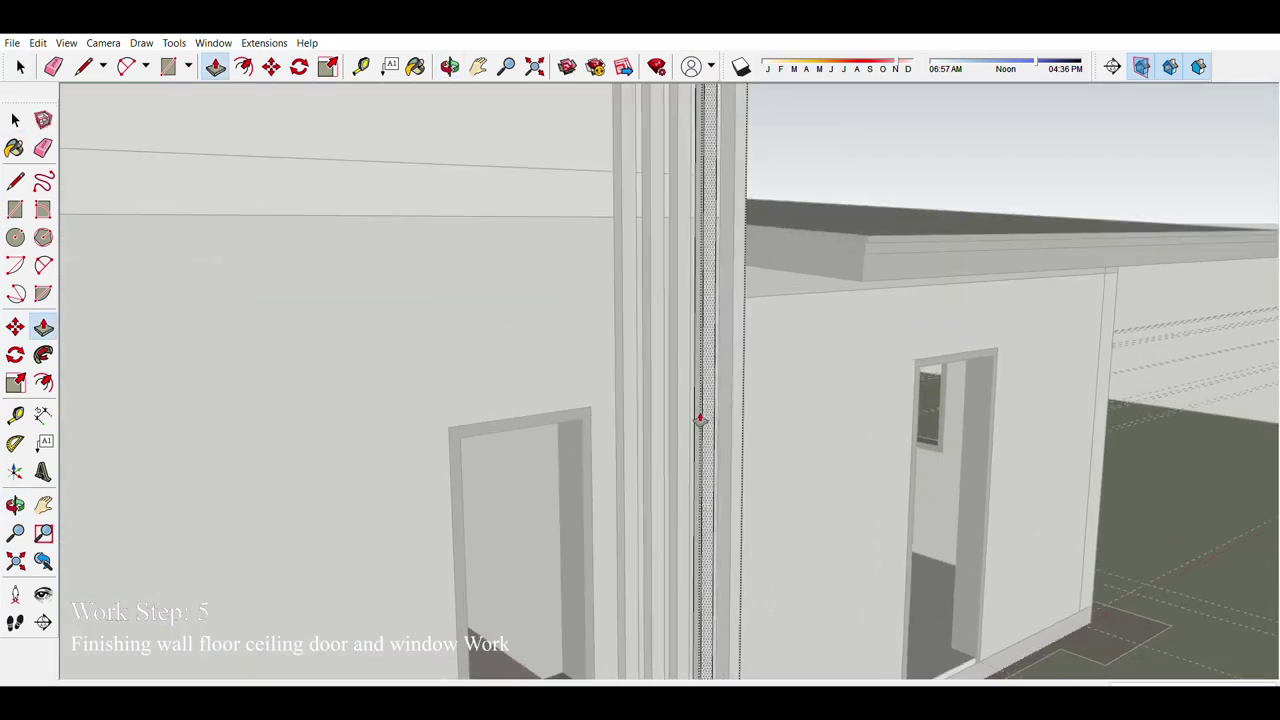
Step: Move the fin group onto the clad upper front wall above the porch roof
scroll(707, 440, down, 5)
mouse_move(707, 440)
middle_down()
mouse_move(451, 289)
mouse_move(288, 352)
mouse_move(597, 363)
mouse_move(463, 274)
mouse_move(400, 600)
middle_up()
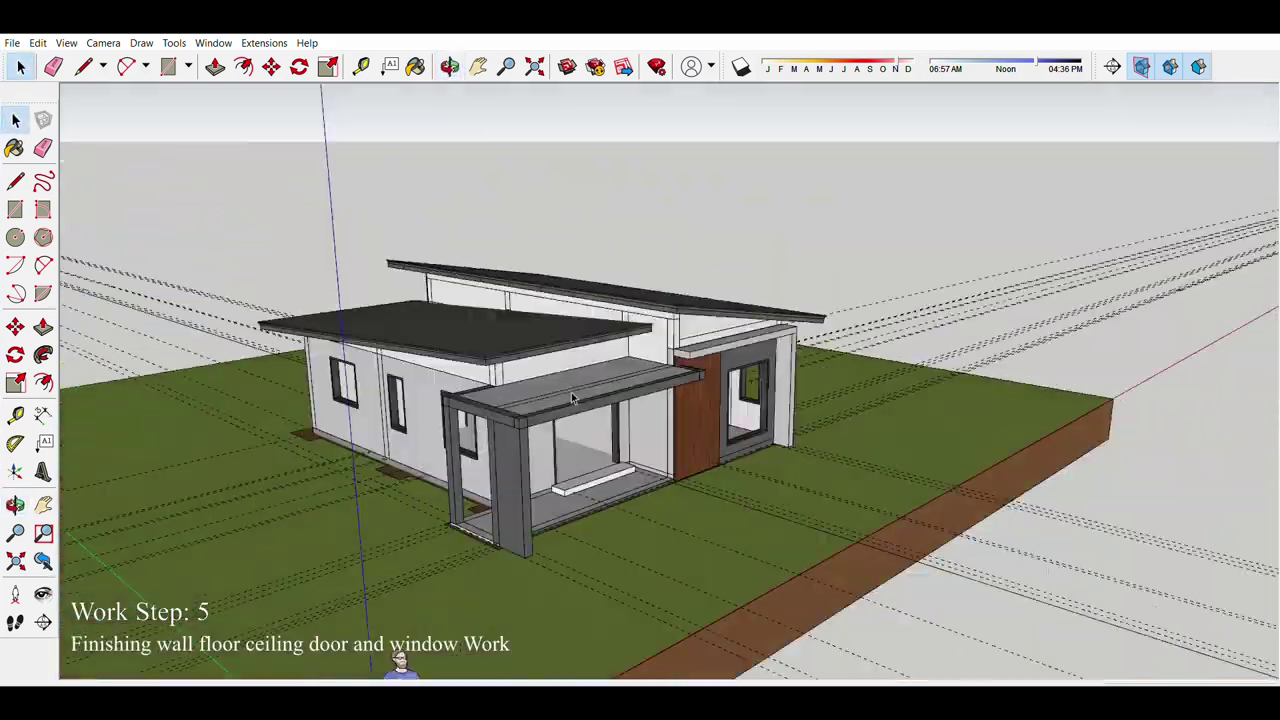
scroll(395, 338, up, 5)
scroll(395, 338, down, 5)
key(m)
mouse_move(395, 338)
middle_down()
mouse_move(449, 343)
mouse_move(471, 437)
middle_up()
scroll(449, 343, up, 5)
scroll(449, 312, down, 2)
key(l)
scroll(471, 437, up, 3)
key(space)
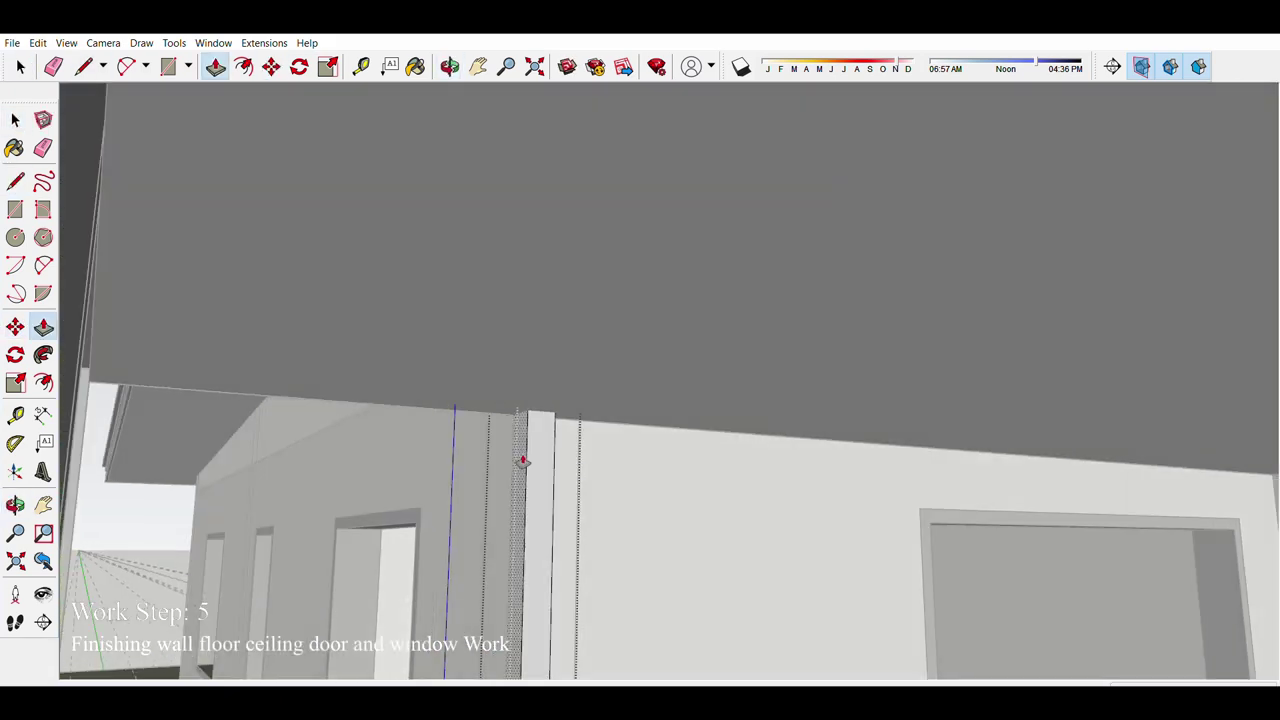
scroll(523, 457, down, 2)
scroll(459, 453, up, 4)
key(m)
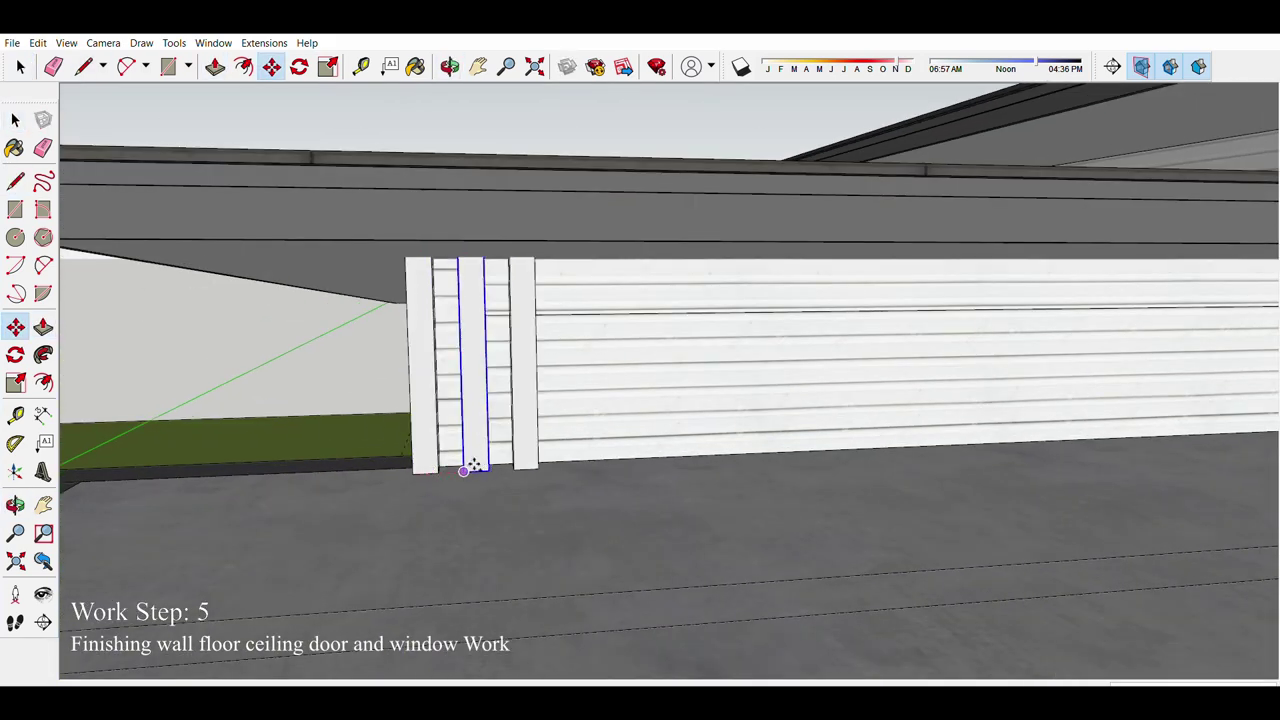
scroll(474, 465, down, 5)
scroll(640, 457, up, 5)
Step: Align the fins behind the porch roof using Push/Pull and Rotate
key(p)
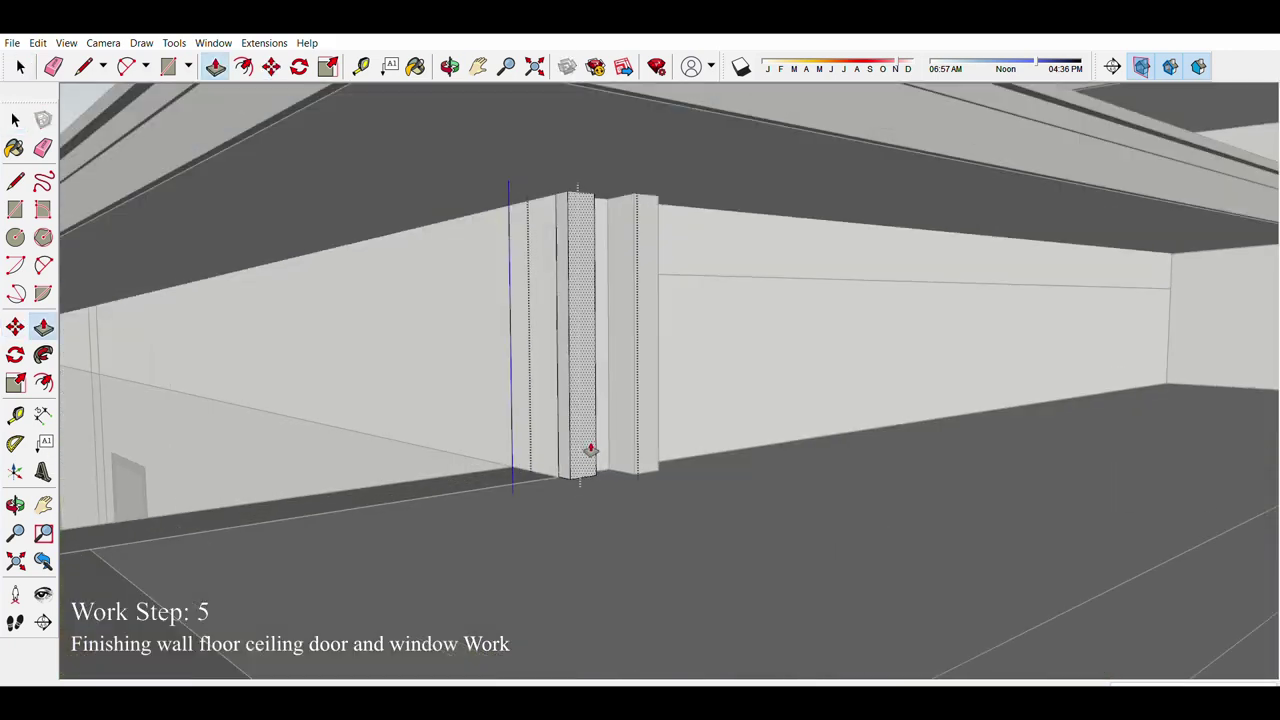
scroll(374, 449, down, 3)
scroll(401, 392, down, 4)
scroll(486, 422, up, 5)
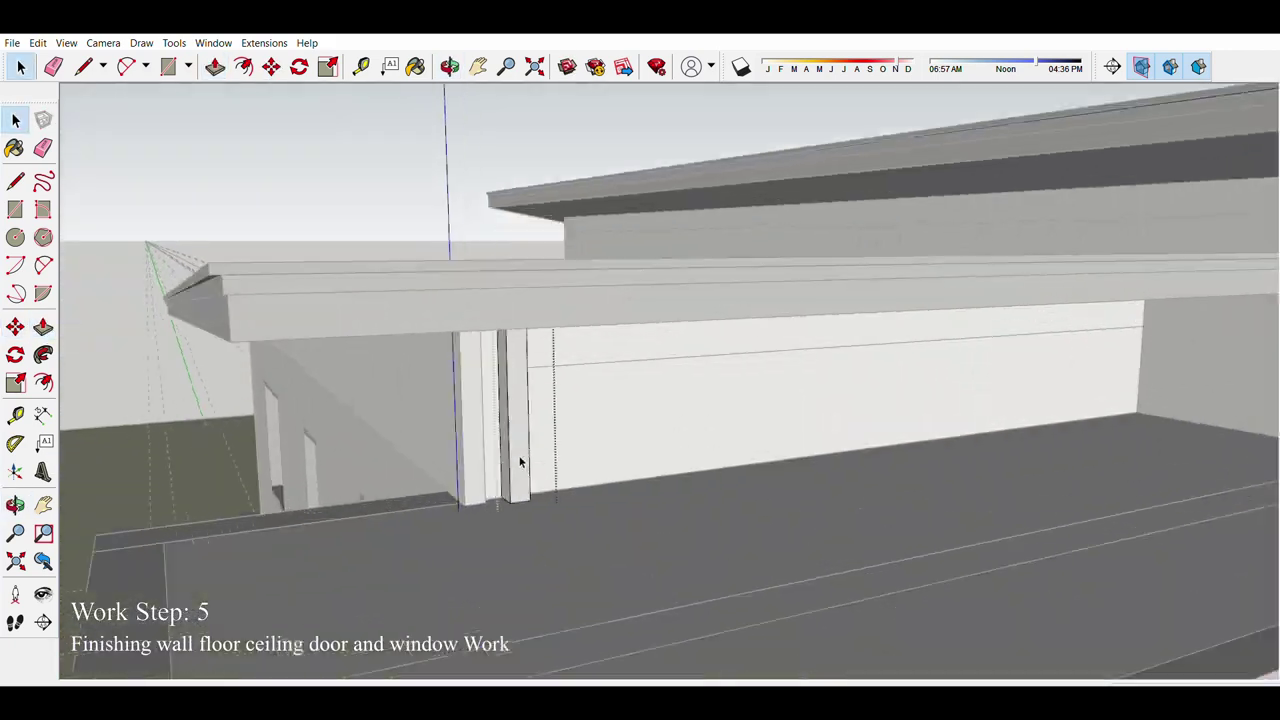
middle_drag(517, 457, 500, 478)
key(space)
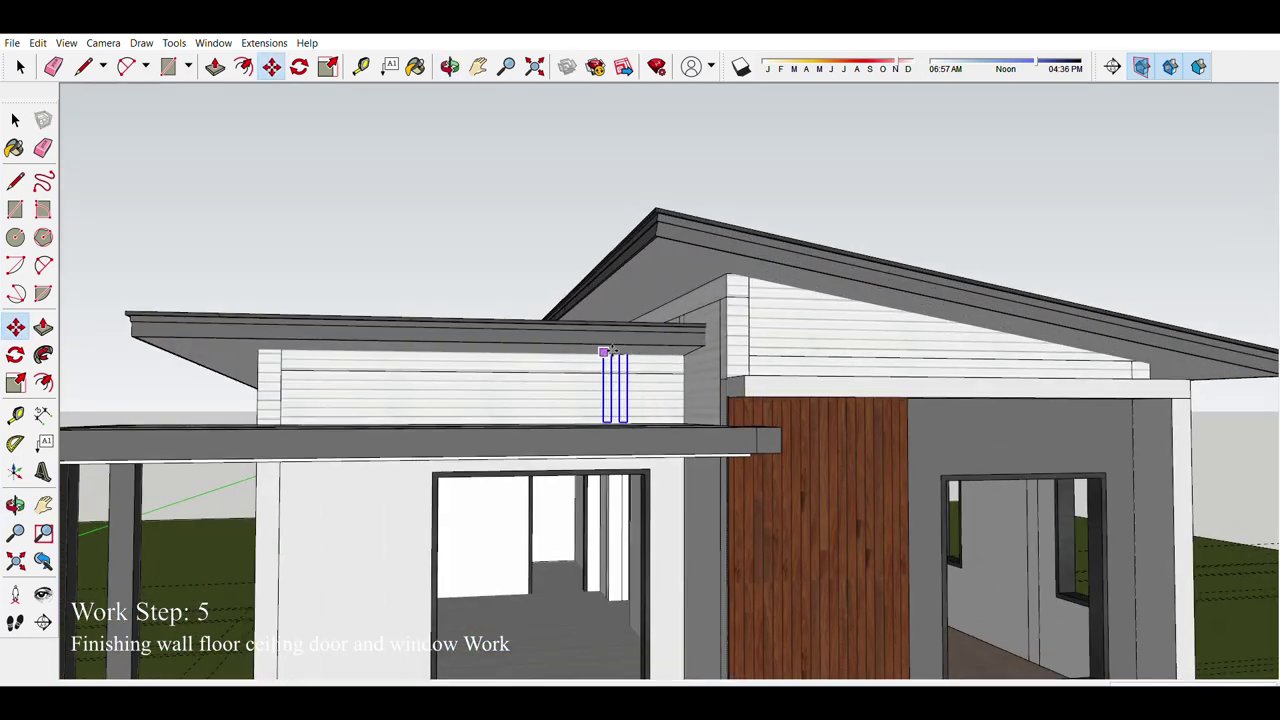
middle_drag(604, 352, 620, 470)
scroll(623, 491, up, 4)
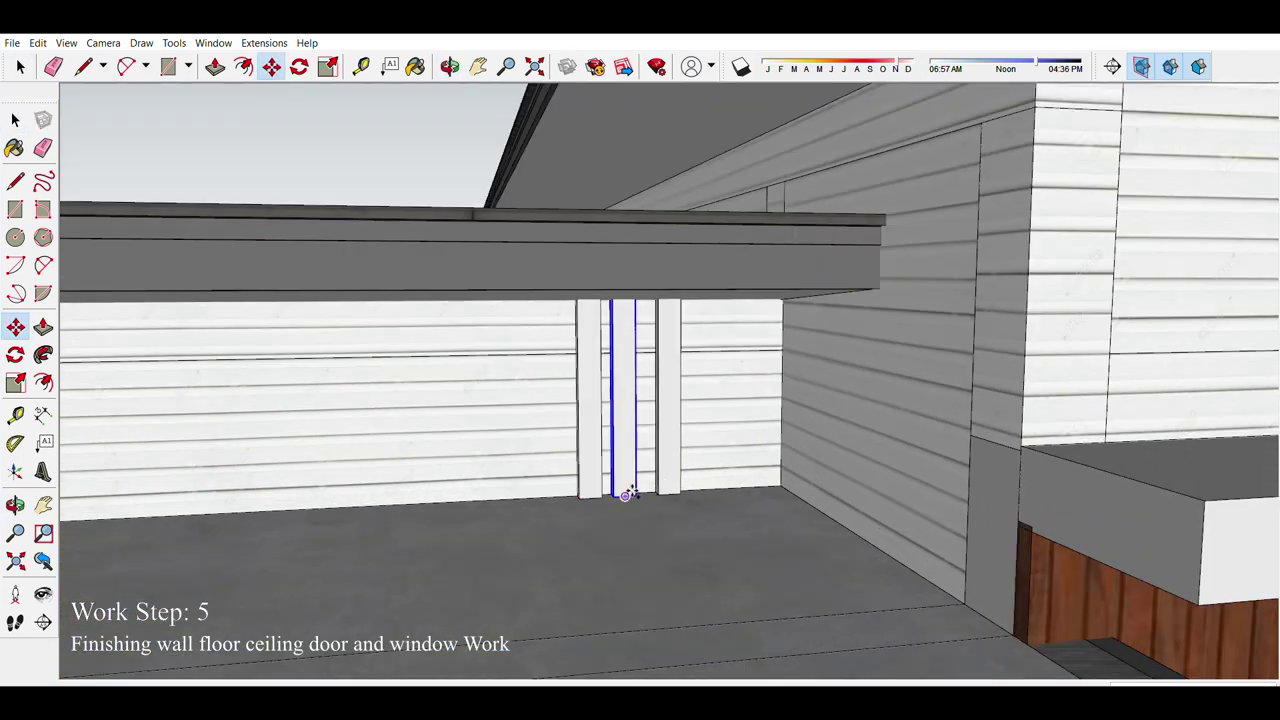
scroll(543, 486, down, 2)
middle_drag(543, 486, 451, 376)
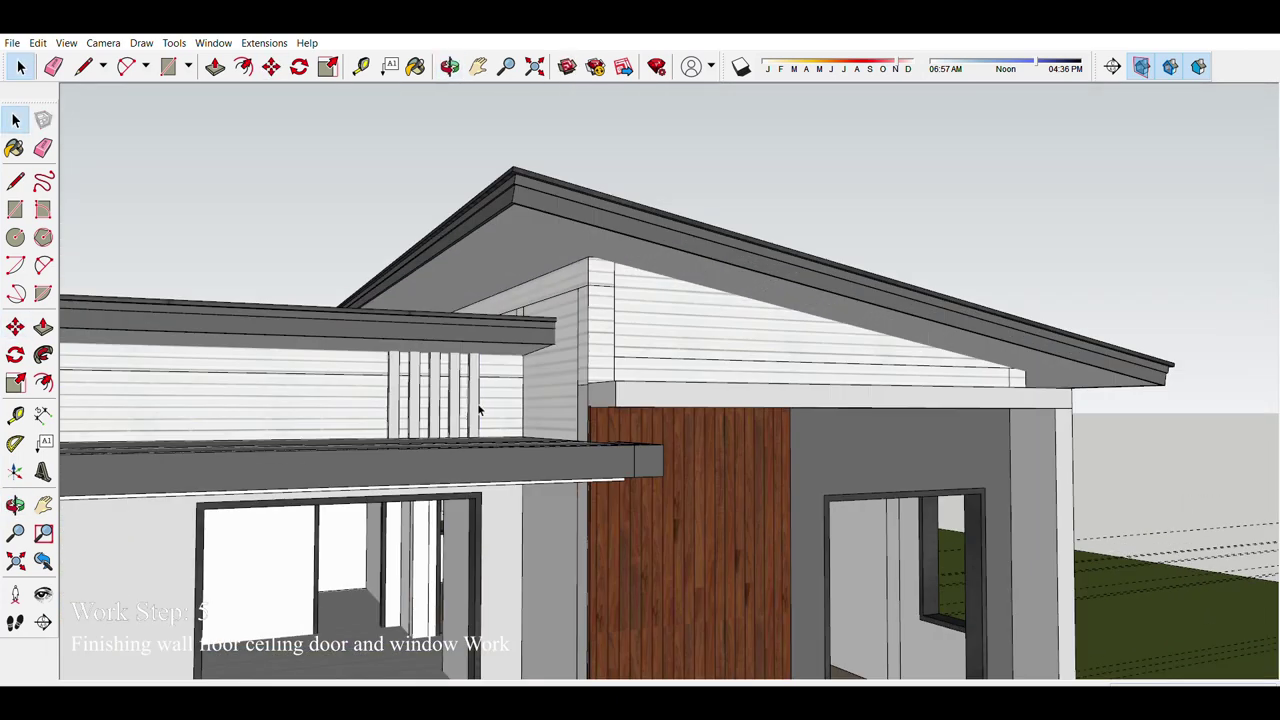
key(q)
scroll(430, 418, up, 2)
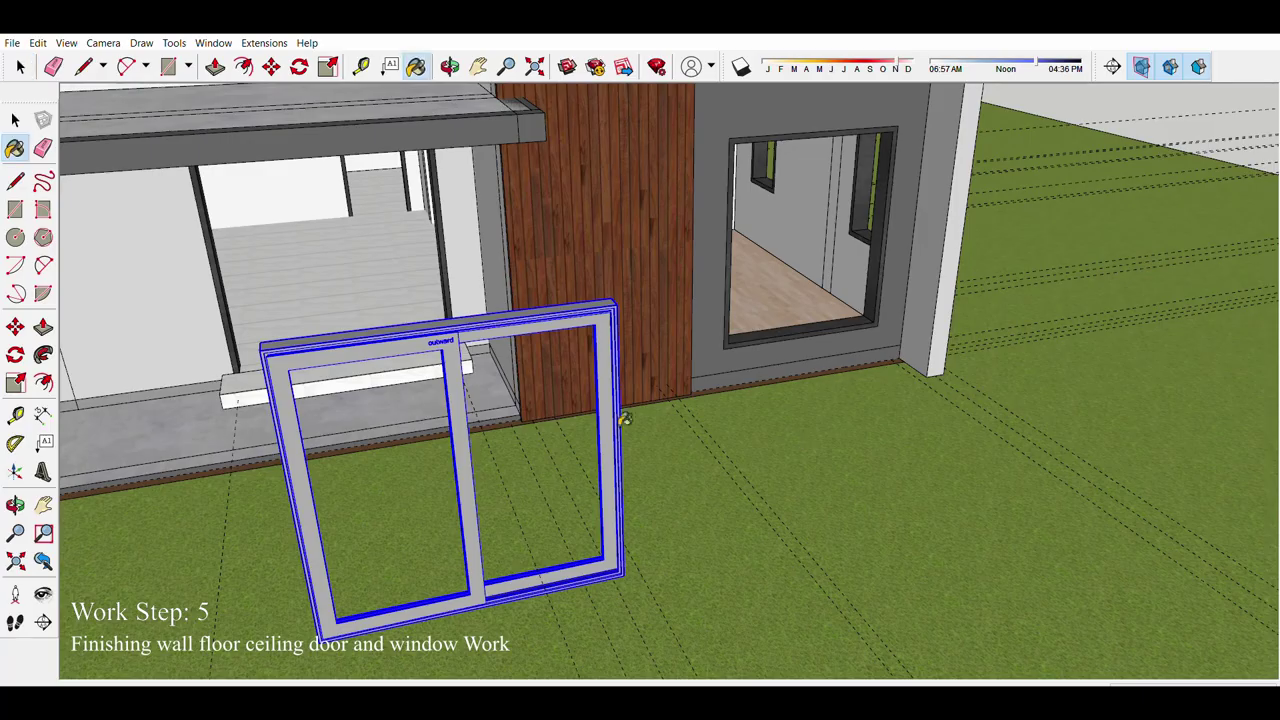
Step: Select the sliding window frame and start scaling it to the side wall opening
key(space)
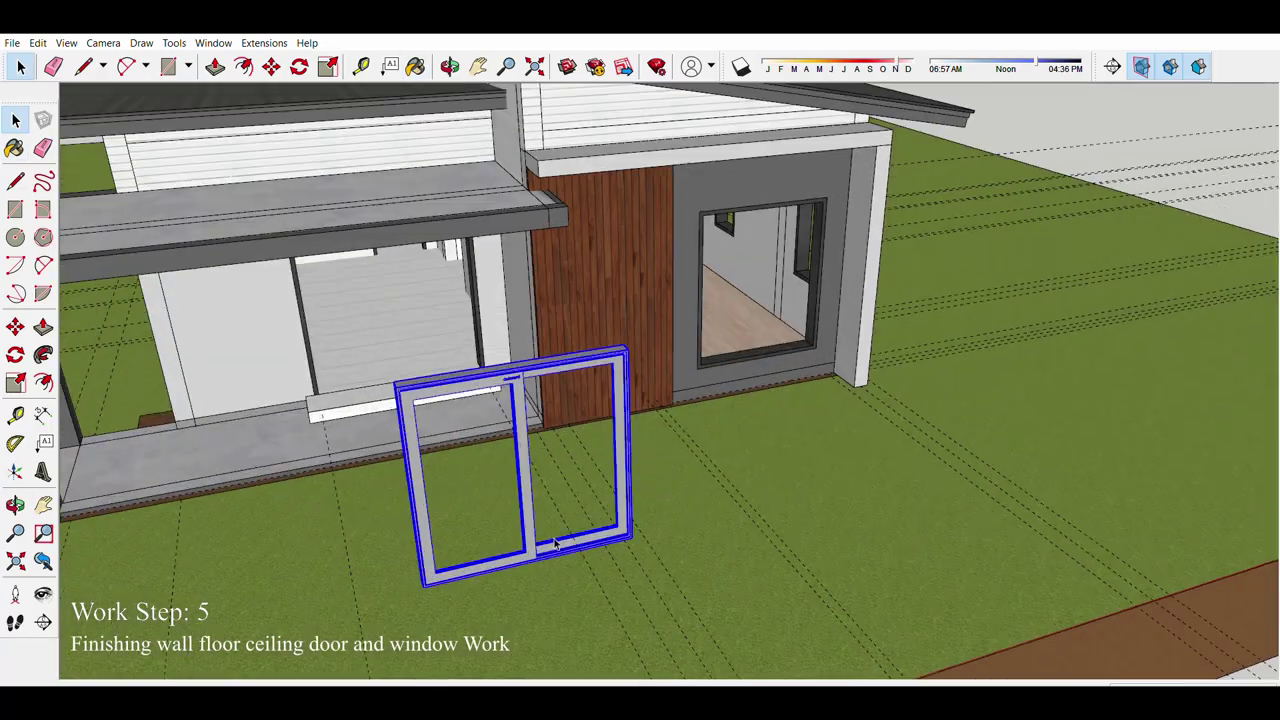
key(s)
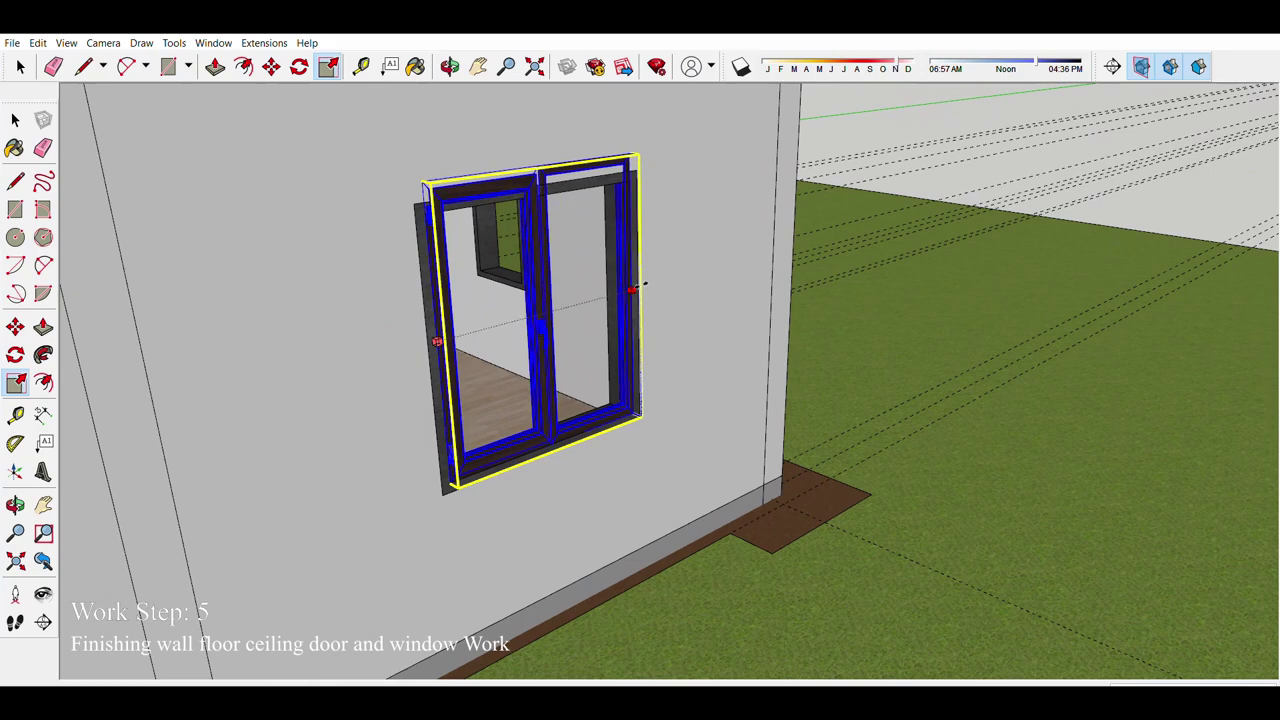
Step: Move the window frame into position within the side wall's opening
middle_drag(643, 285, 456, 160)
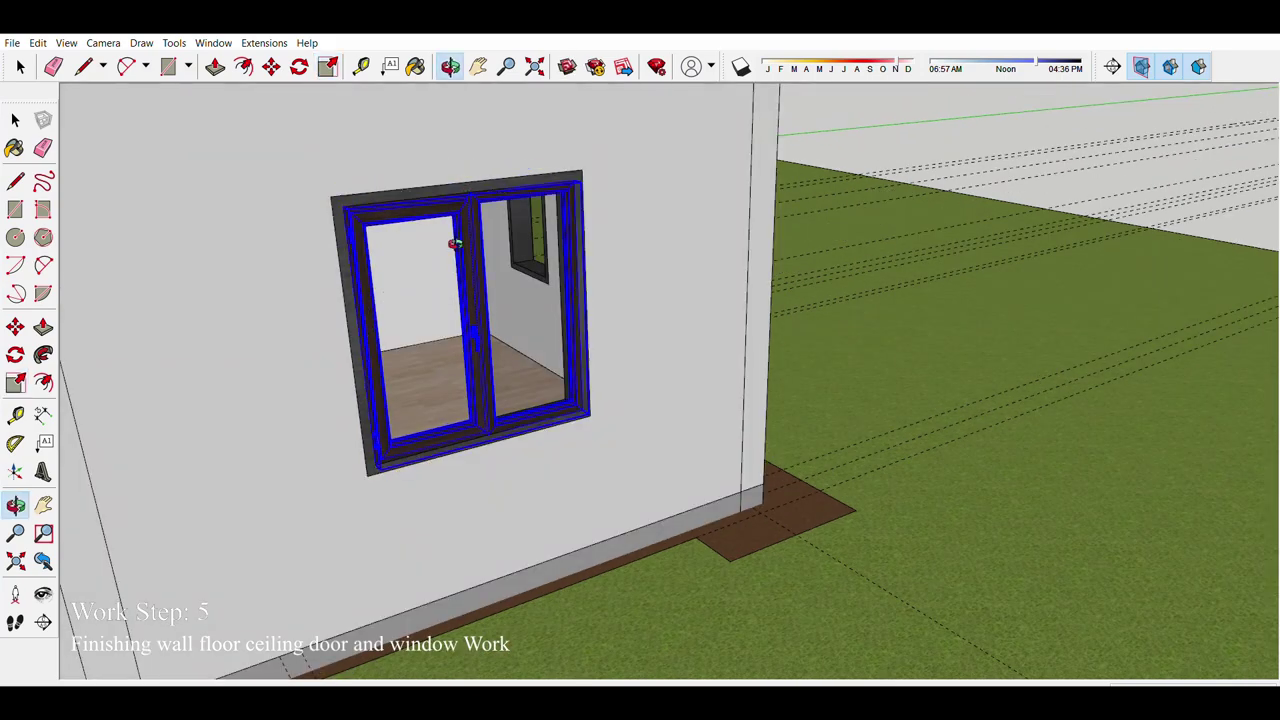
key(m)
scroll(629, 371, up, 3)
scroll(434, 466, up, 4)
scroll(571, 457, down, 3)
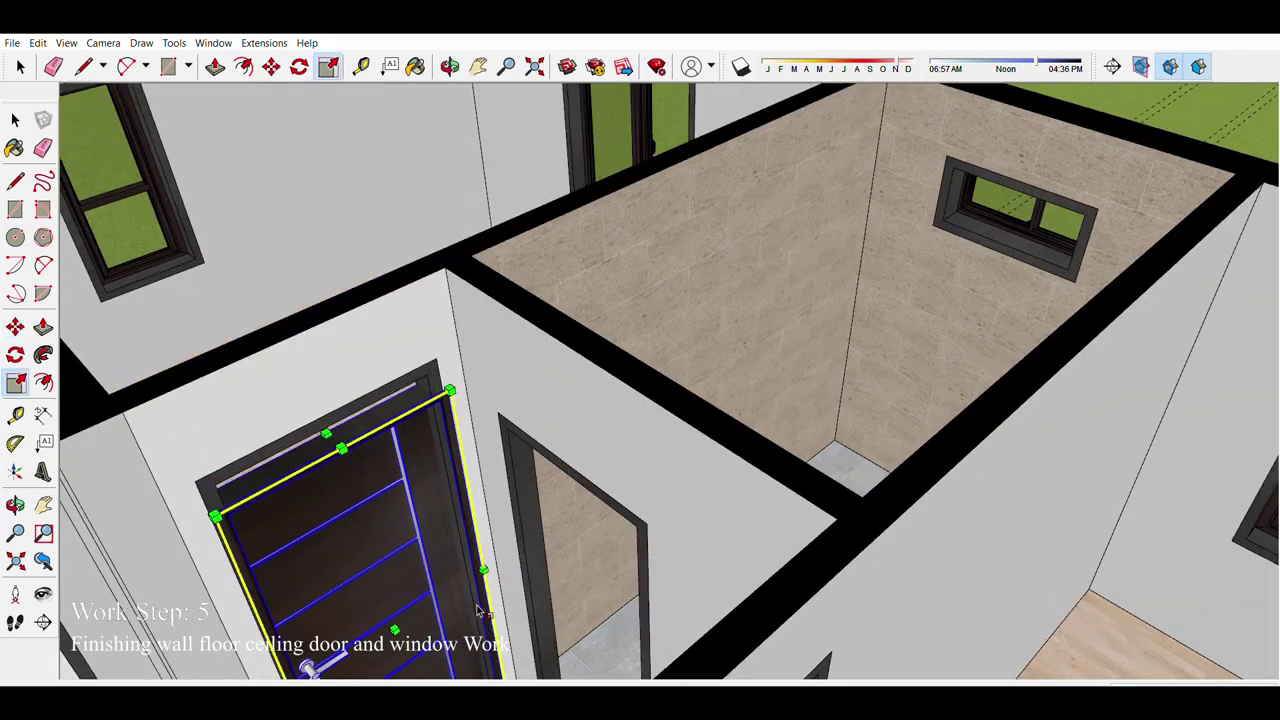
Step: Move a door copy into an interior doorway, checking from several angles that it stands upright
scroll(478, 610, up, 2)
scroll(450, 390, up, 3)
scroll(441, 246, up, 2)
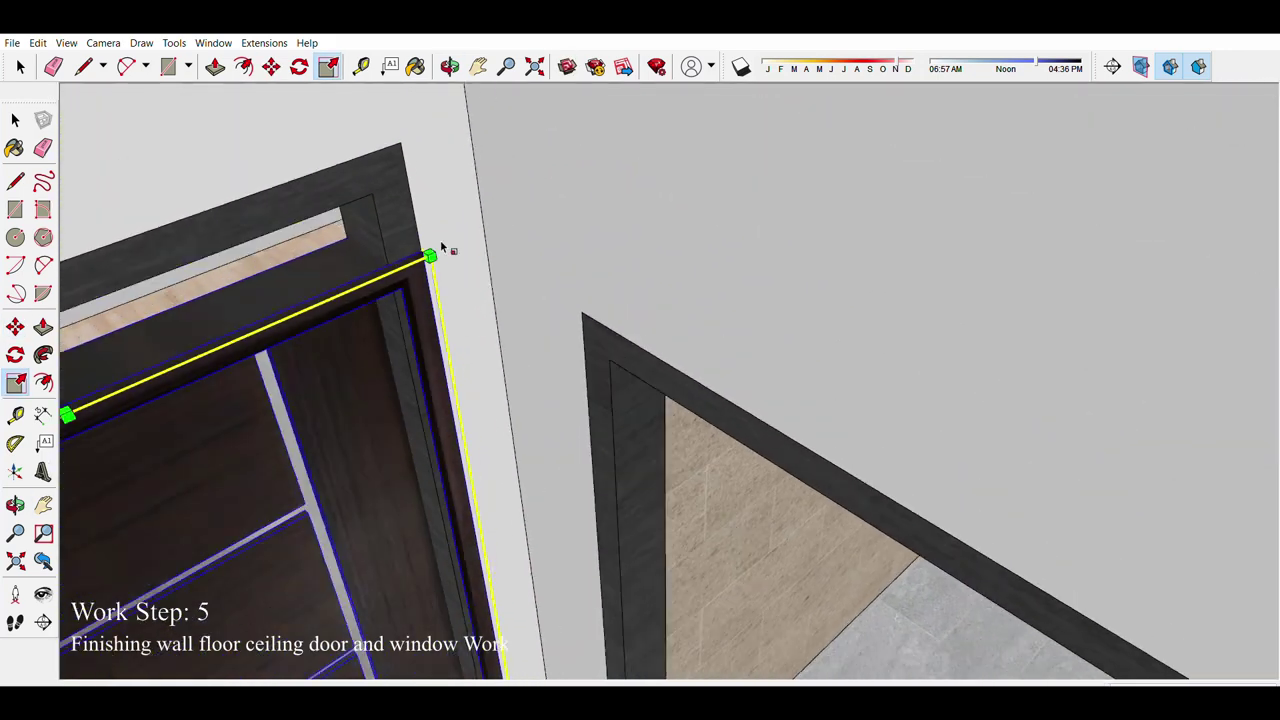
mouse_move(441, 246)
middle_down()
mouse_move(498, 400)
mouse_move(405, 380)
mouse_move(287, 418)
mouse_move(308, 350)
middle_up()
scroll(405, 380, down, 3)
scroll(405, 380, up, 3)
key(m)
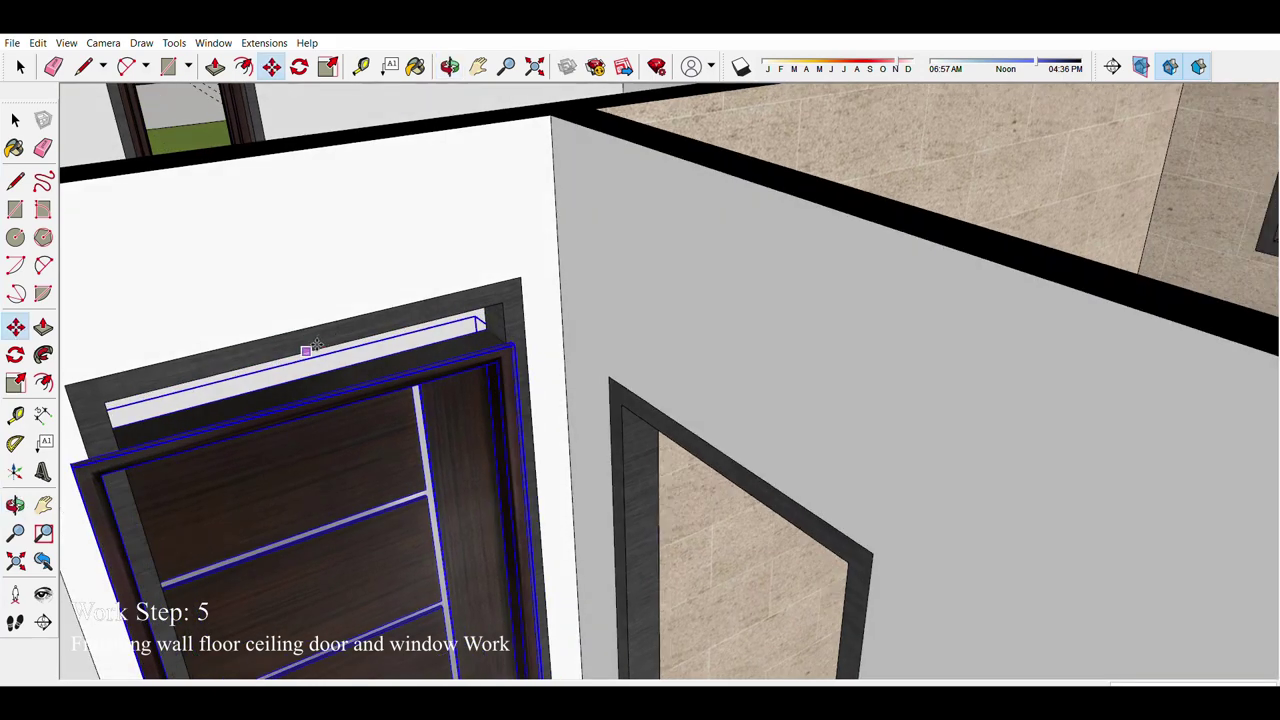
scroll(522, 277, down, 5)
scroll(500, 450, up, 5)
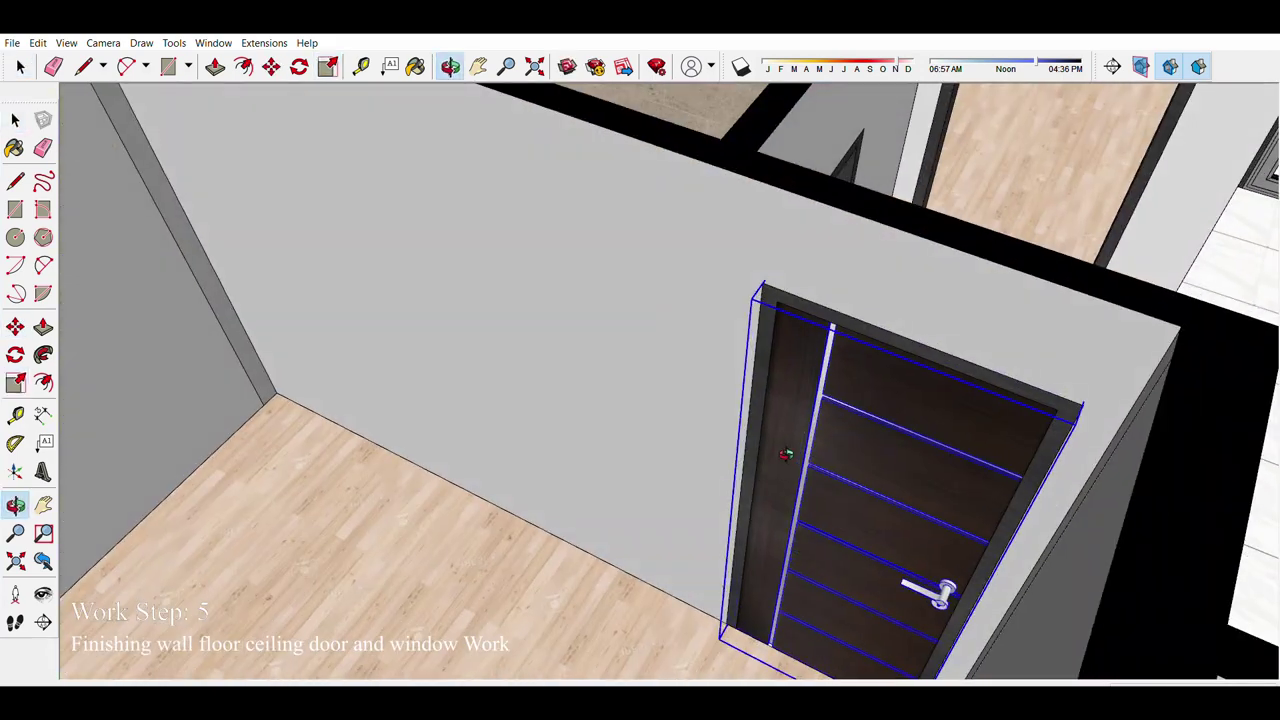
middle_drag(500, 450, 558, 590)
key(m)
scroll(627, 523, down, 3)
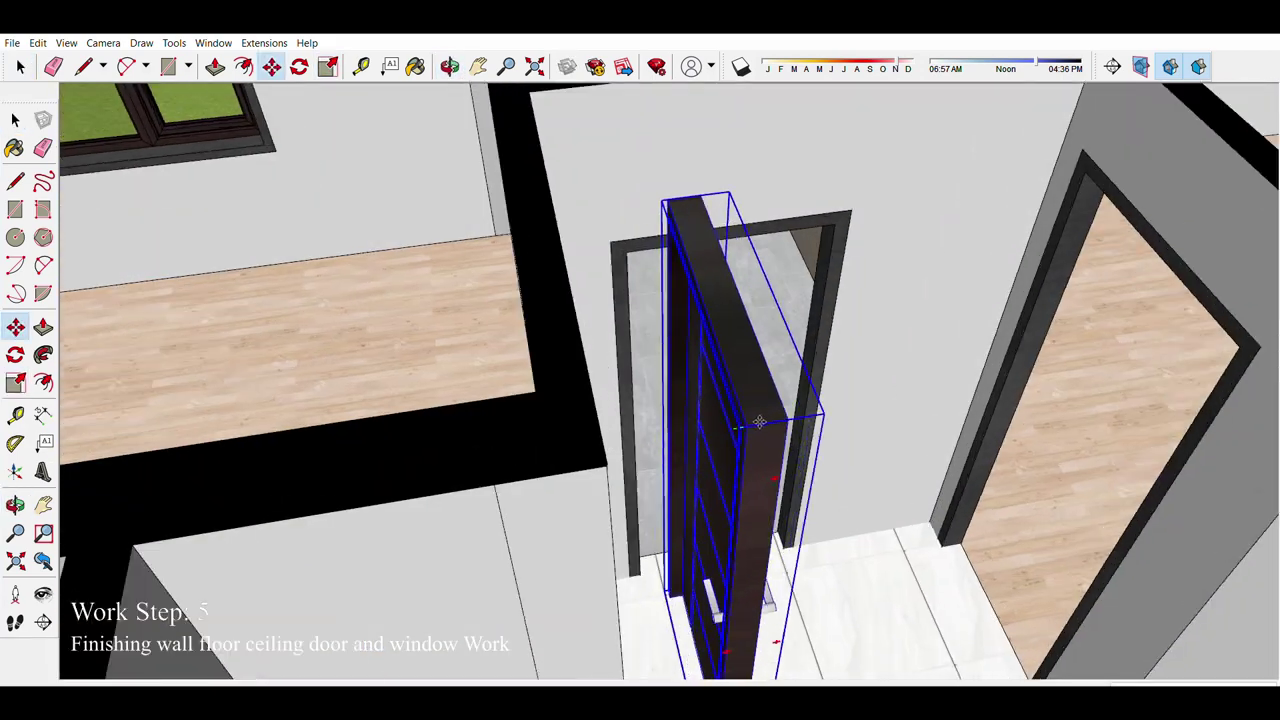
middle_drag(837, 523, 810, 570)
scroll(822, 594, up, 3)
key(m)
scroll(822, 594, down, 4)
key(space)
Step: From an overhead view of the rooms, move and scale a door to fit the next doorway
middle_drag(700, 420, 536, 136)
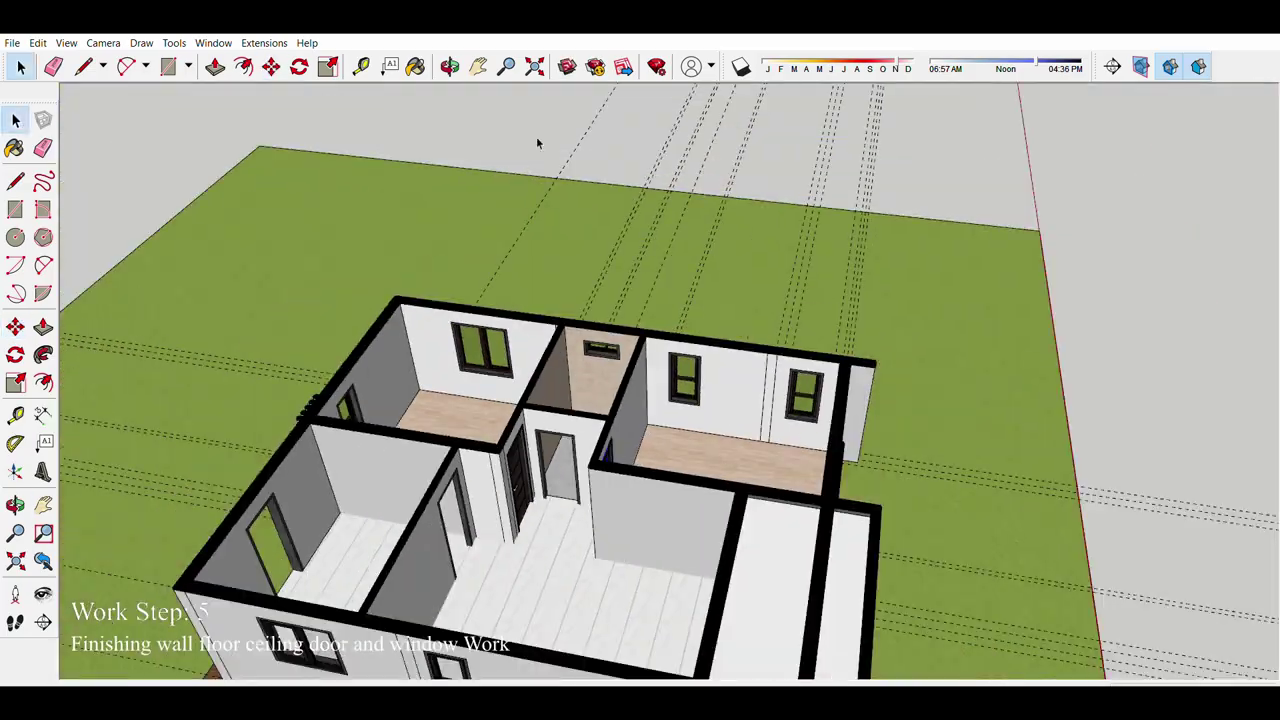
scroll(633, 347, up, 3)
scroll(707, 267, up, 2)
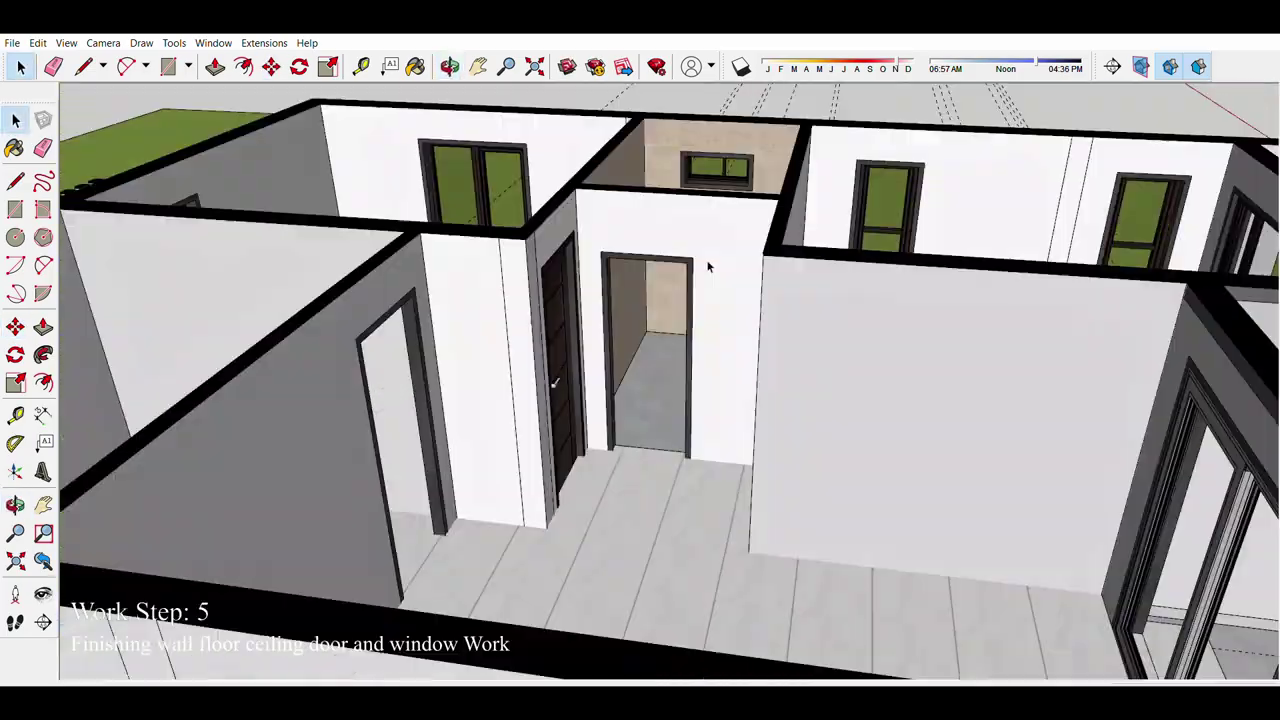
scroll(707, 267, down, 4)
scroll(707, 267, up, 2)
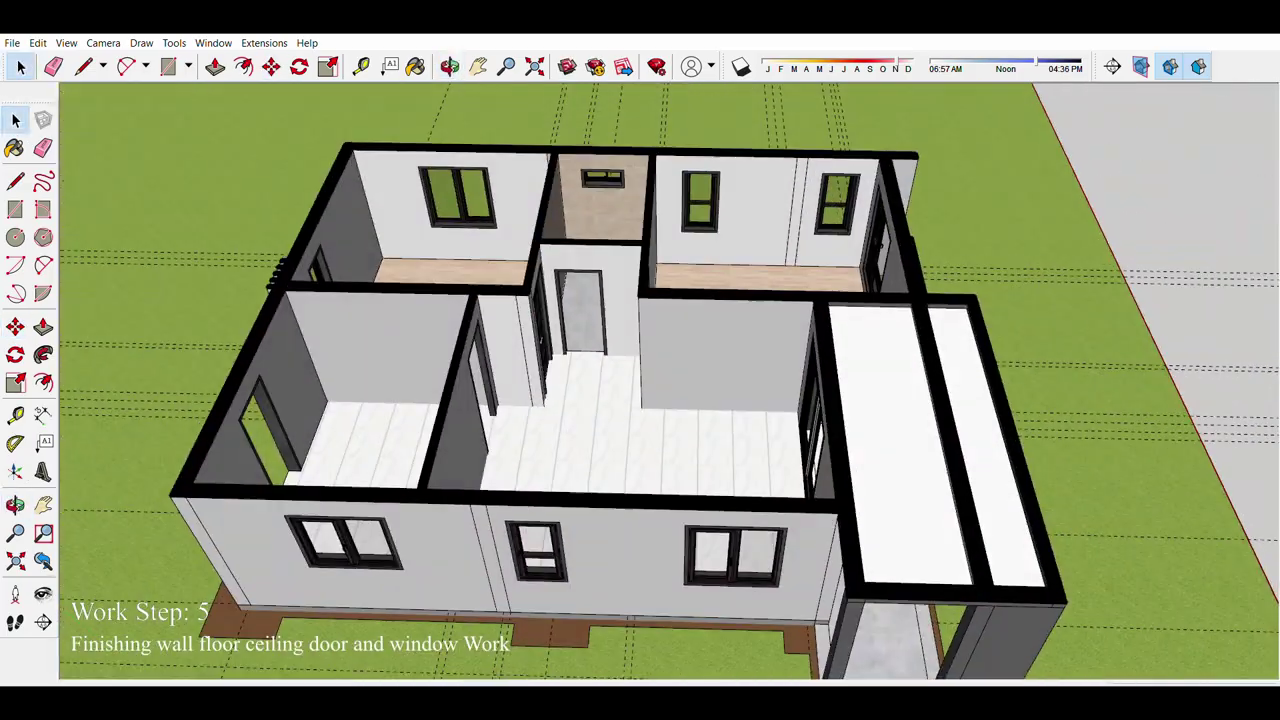
scroll(583, 343, up, 3)
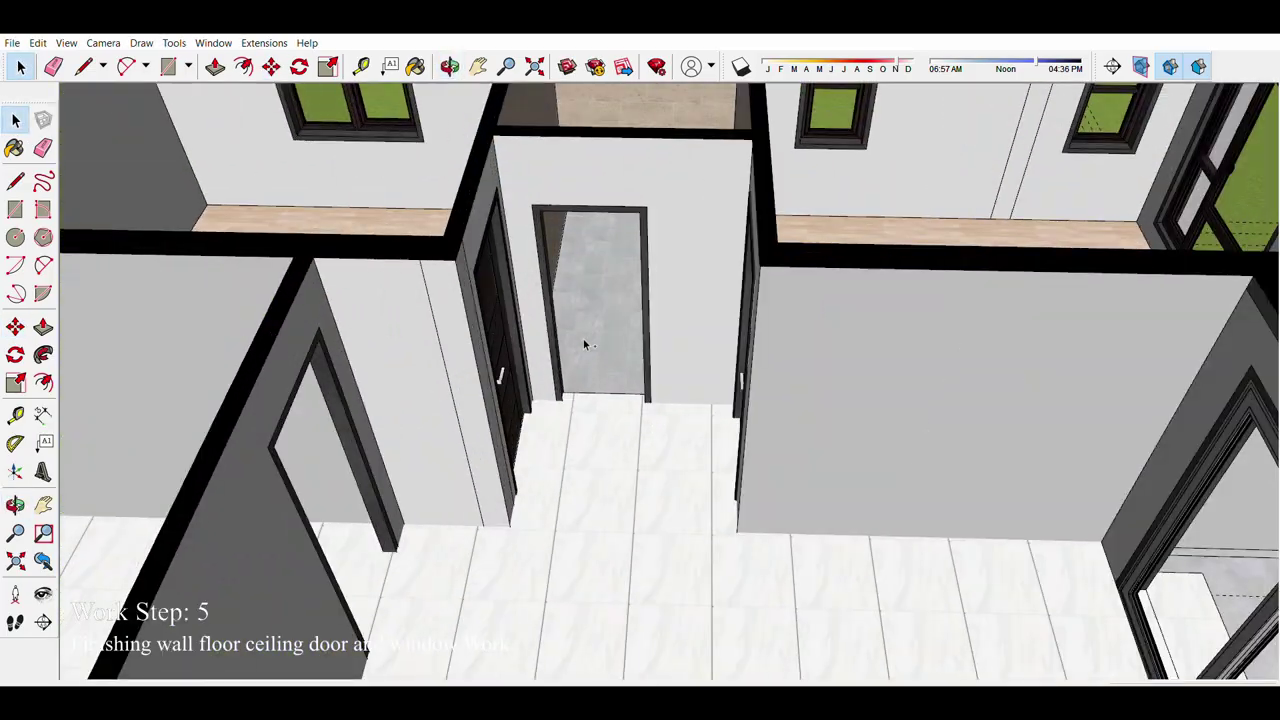
key(m)
scroll(510, 456, up, 2)
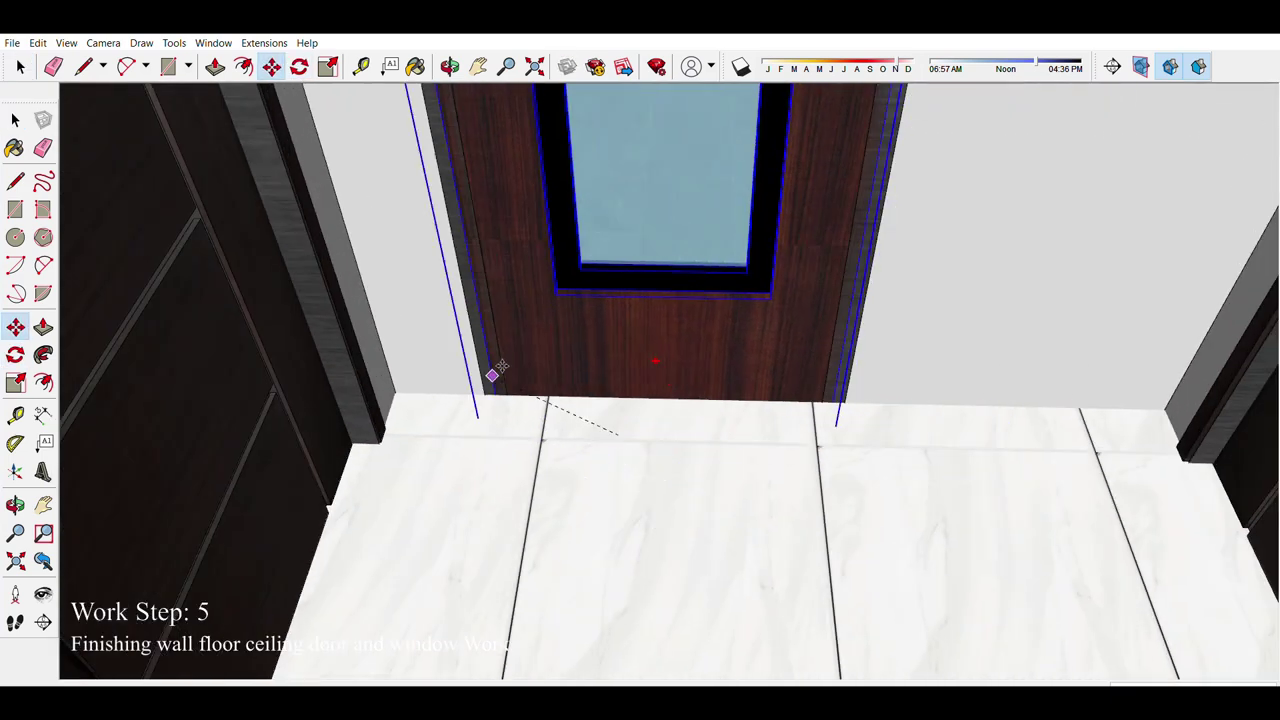
scroll(497, 366, down, 3)
key(s)
scroll(670, 422, down, 2)
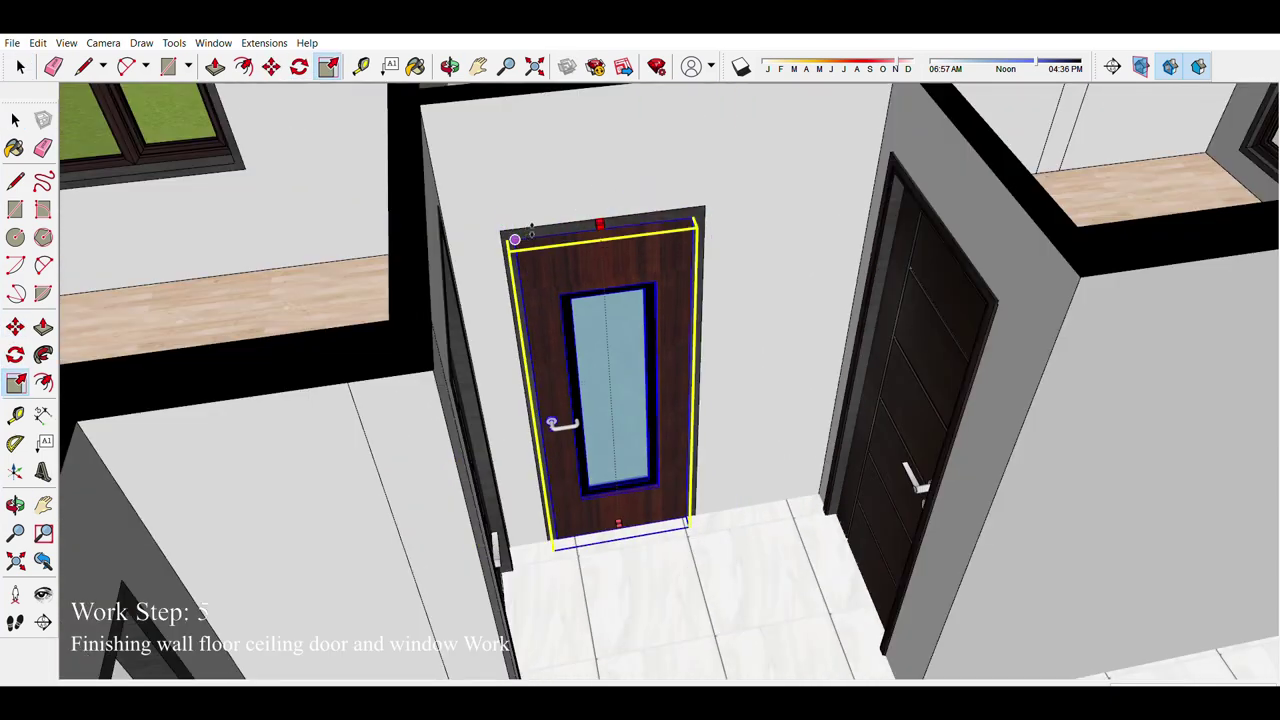
middle_drag(514, 240, 540, 378)
scroll(540, 378, up, 5)
key(space)
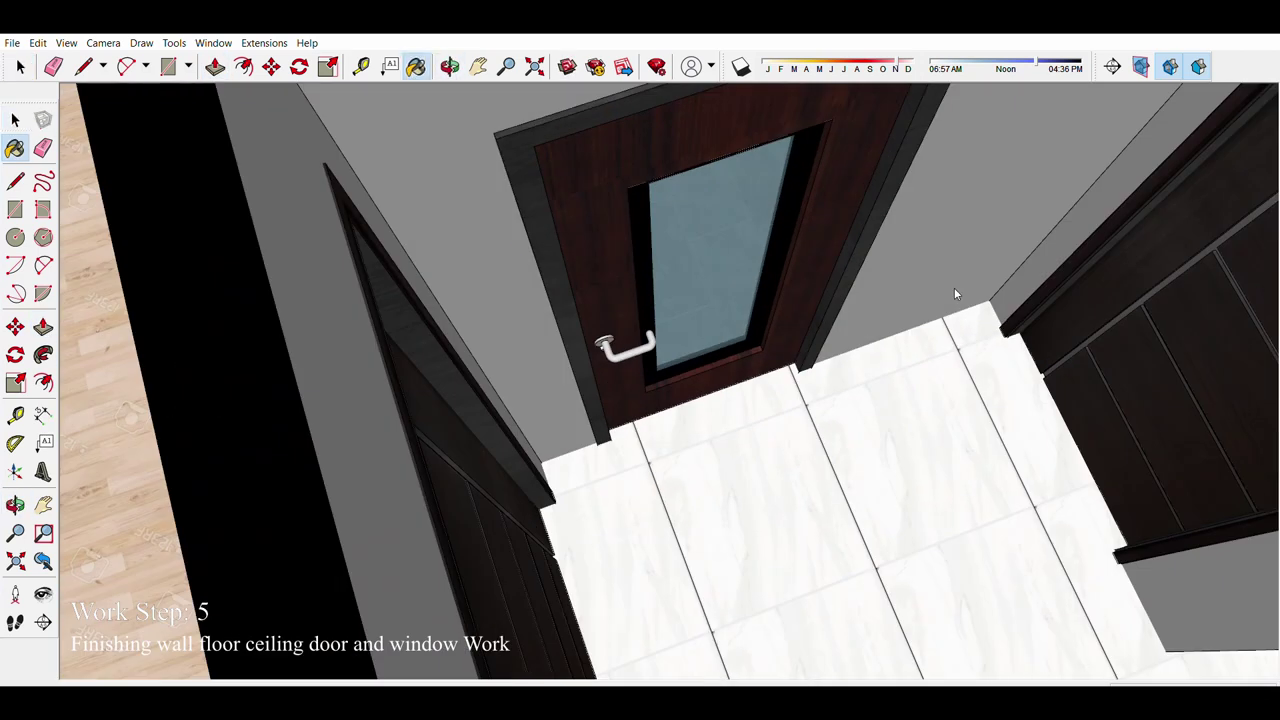
scroll(457, 336, down, 10)
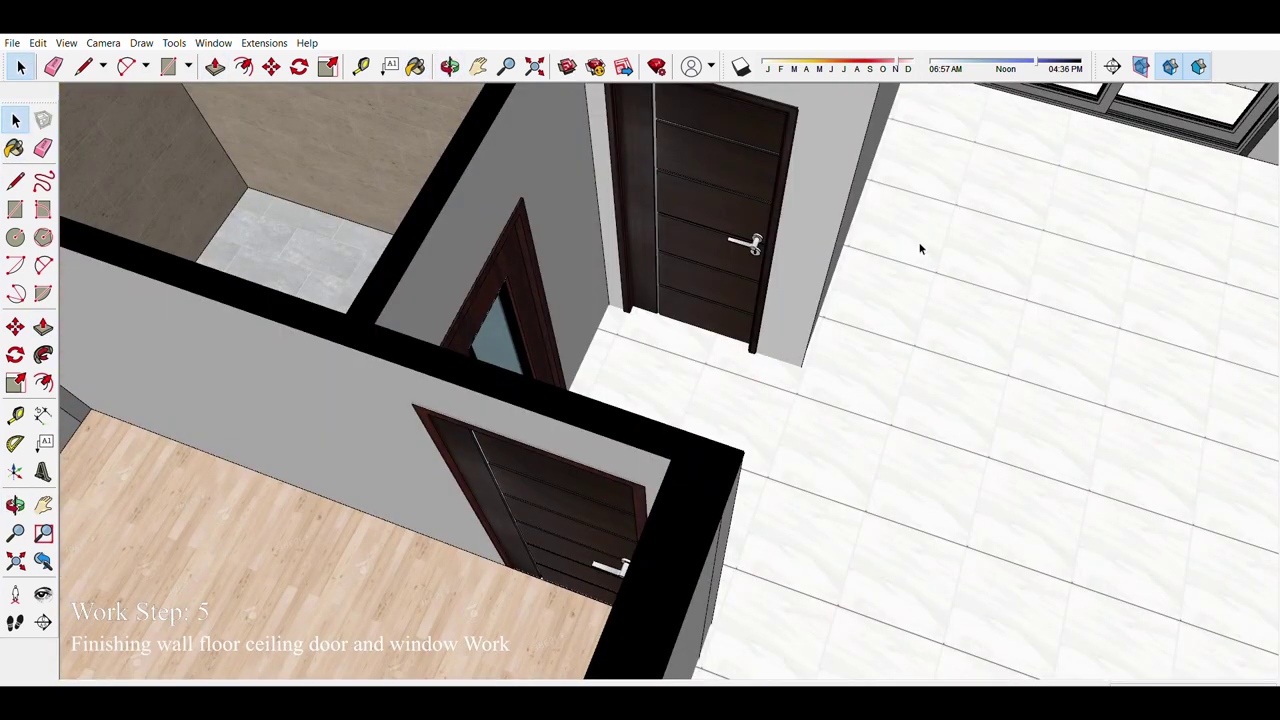
key(space)
scroll(650, 318, up, 3)
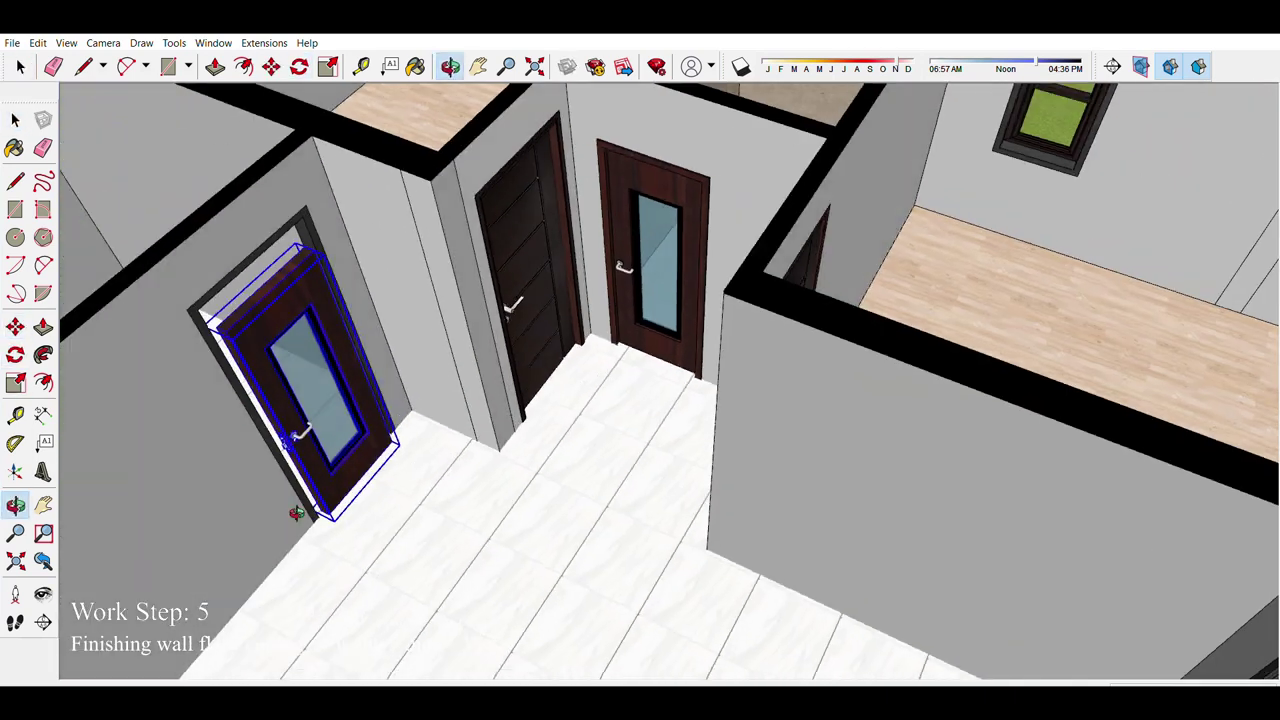
Step: Seat the glass-panelled door in the room's doorway and inspect its fit from outside and above
middle_drag(296, 513, 340, 518)
click(340, 518)
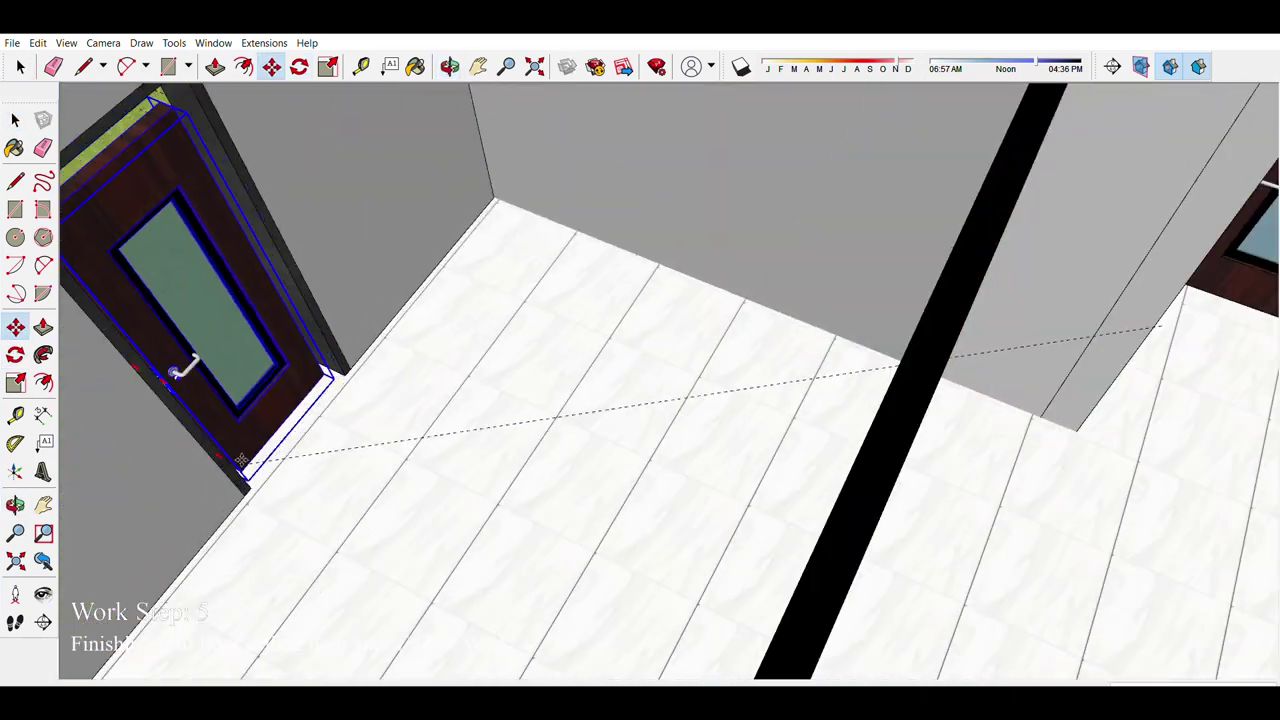
middle_drag(241, 460, 680, 612)
scroll(623, 486, up, 5)
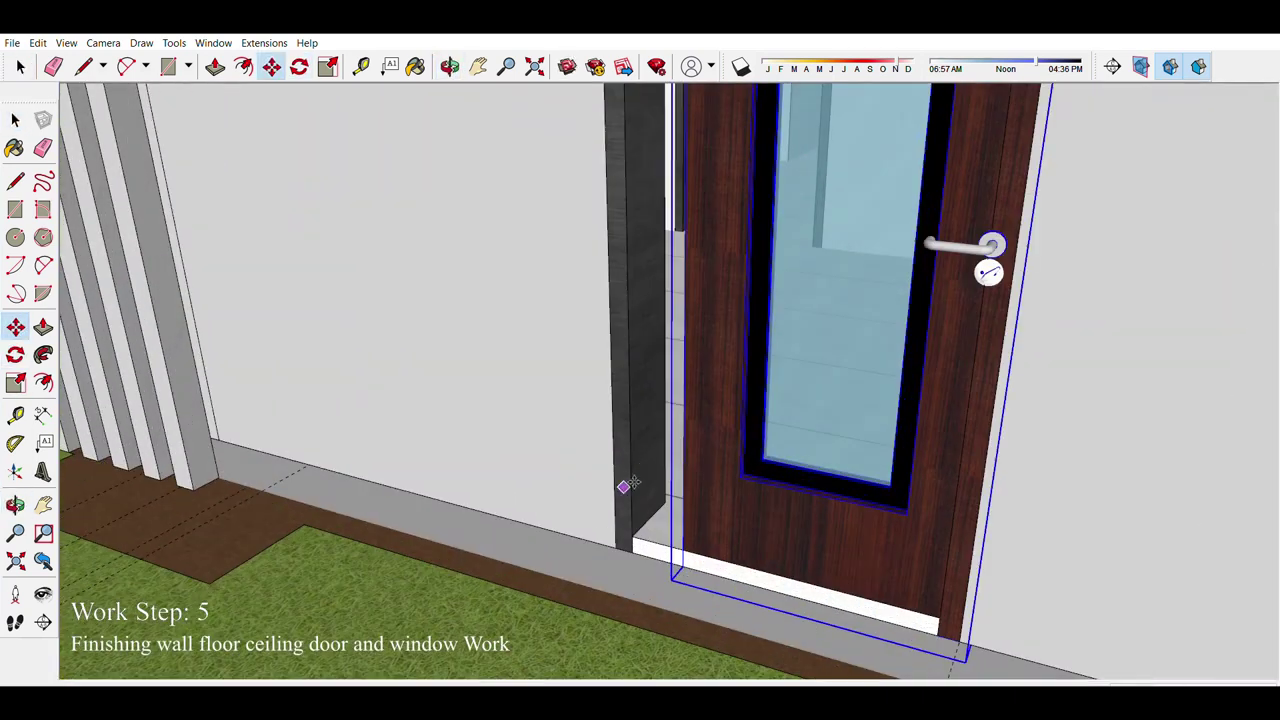
scroll(691, 470, down, 3)
middle_drag(691, 470, 481, 463)
scroll(481, 463, down, 2)
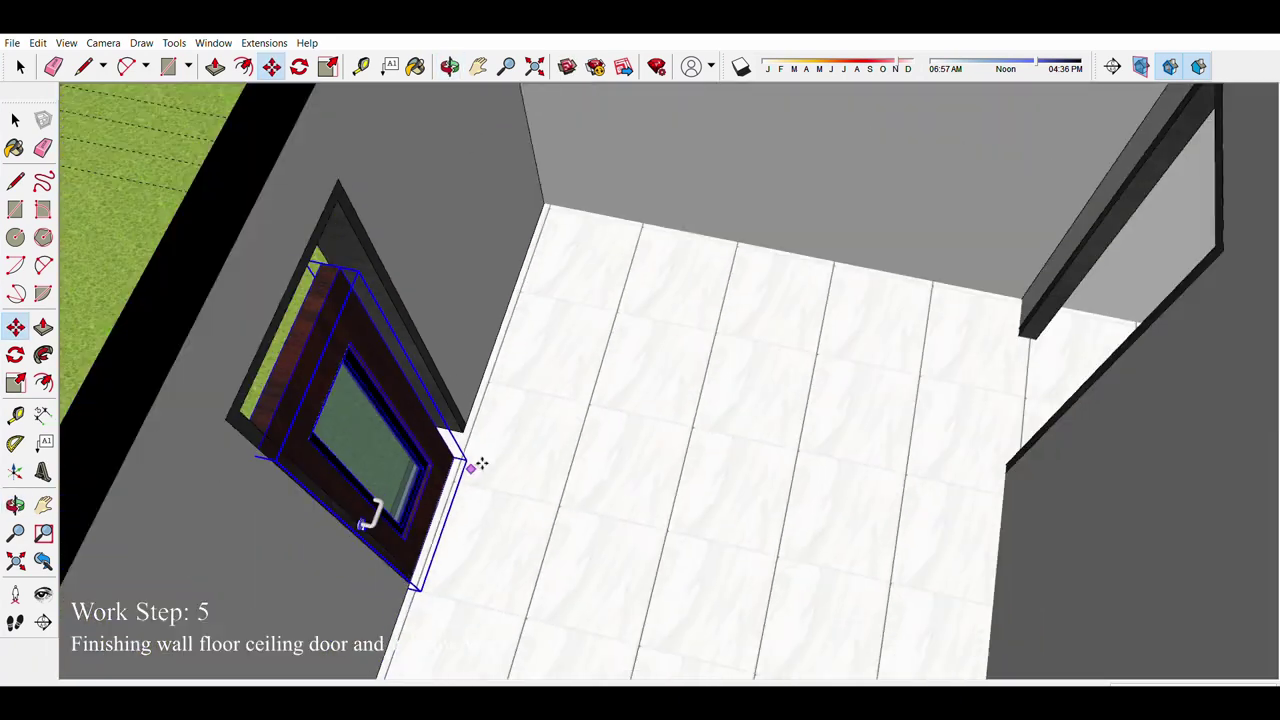
middle_drag(406, 377, 365, 323)
key(p)
middle_drag(370, 278, 457, 169)
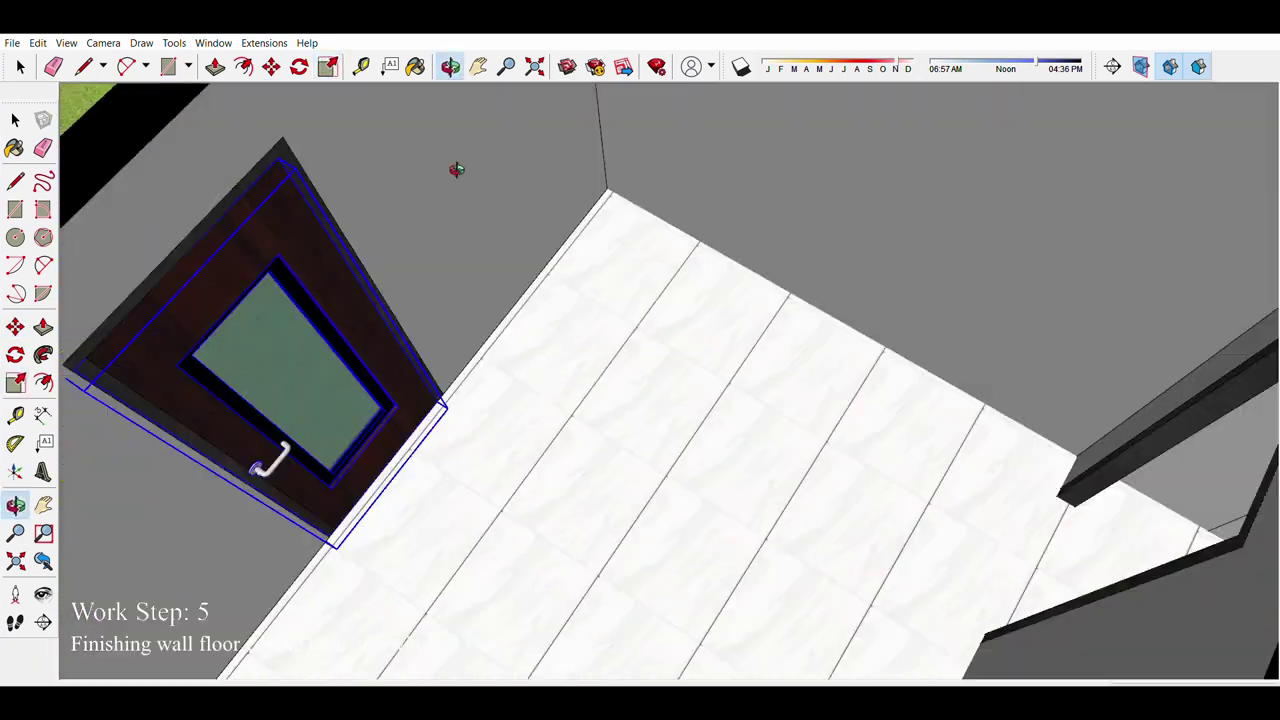
scroll(414, 394, up, 3)
mouse_move(414, 394)
middle_down()
mouse_move(594, 420)
mouse_move(649, 305)
middle_up()
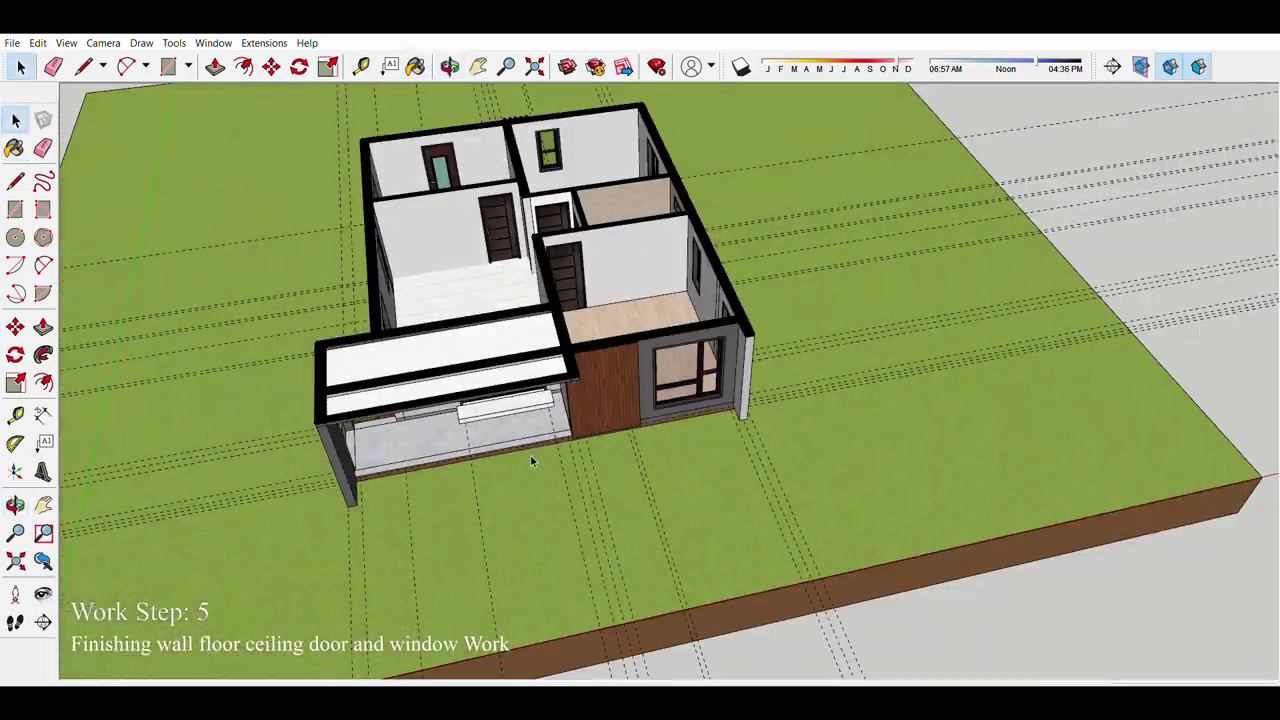
Step: Draw a rectangular paving slab on the ground enclosing the house and porch
mouse_move(530, 454)
middle_down()
mouse_move(495, 262)
mouse_move(683, 398)
middle_up()
scroll(683, 398, up, 2)
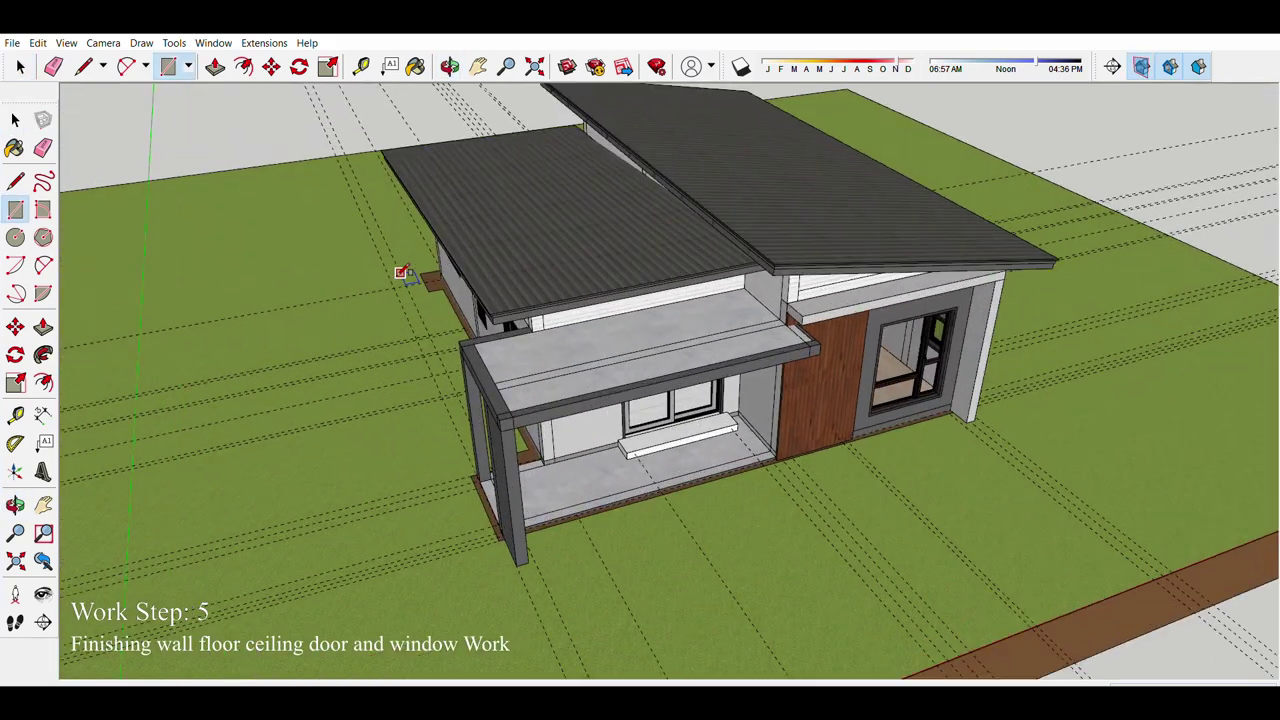
key(r)
click(373, 265)
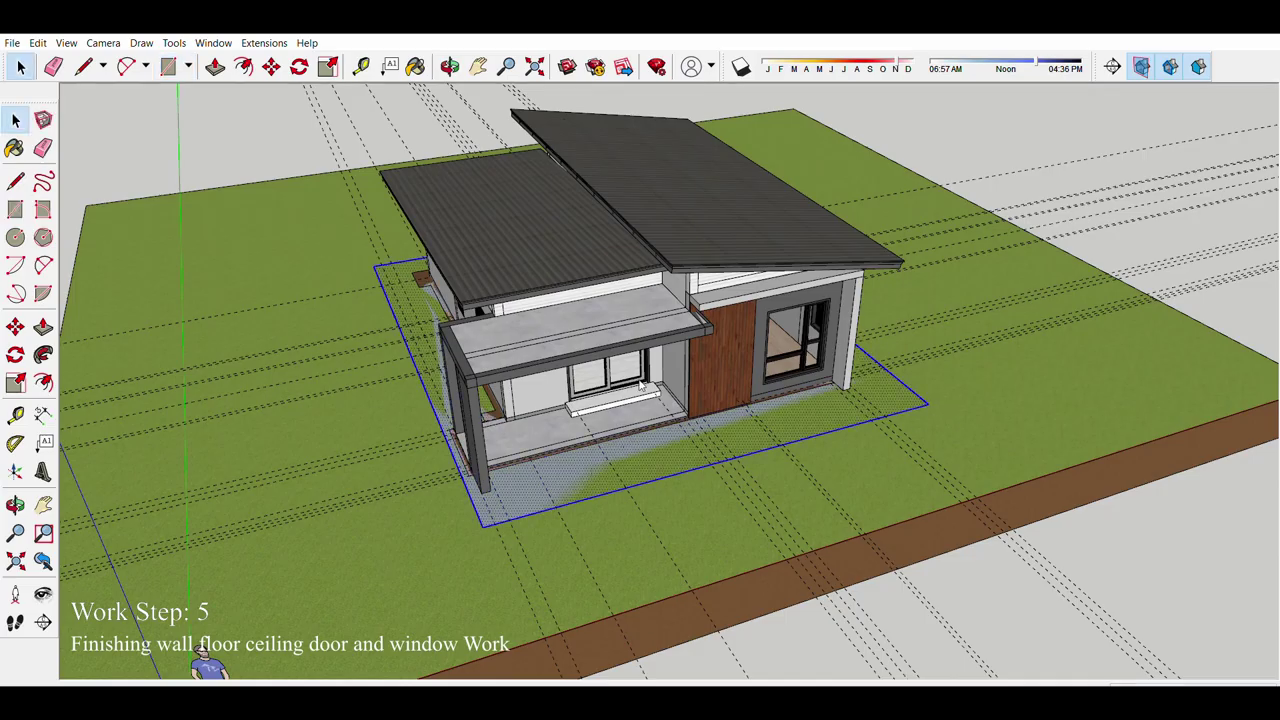
click(483, 524)
scroll(531, 486, up, 2)
scroll(531, 486, up, 2)
scroll(537, 480, up, 2)
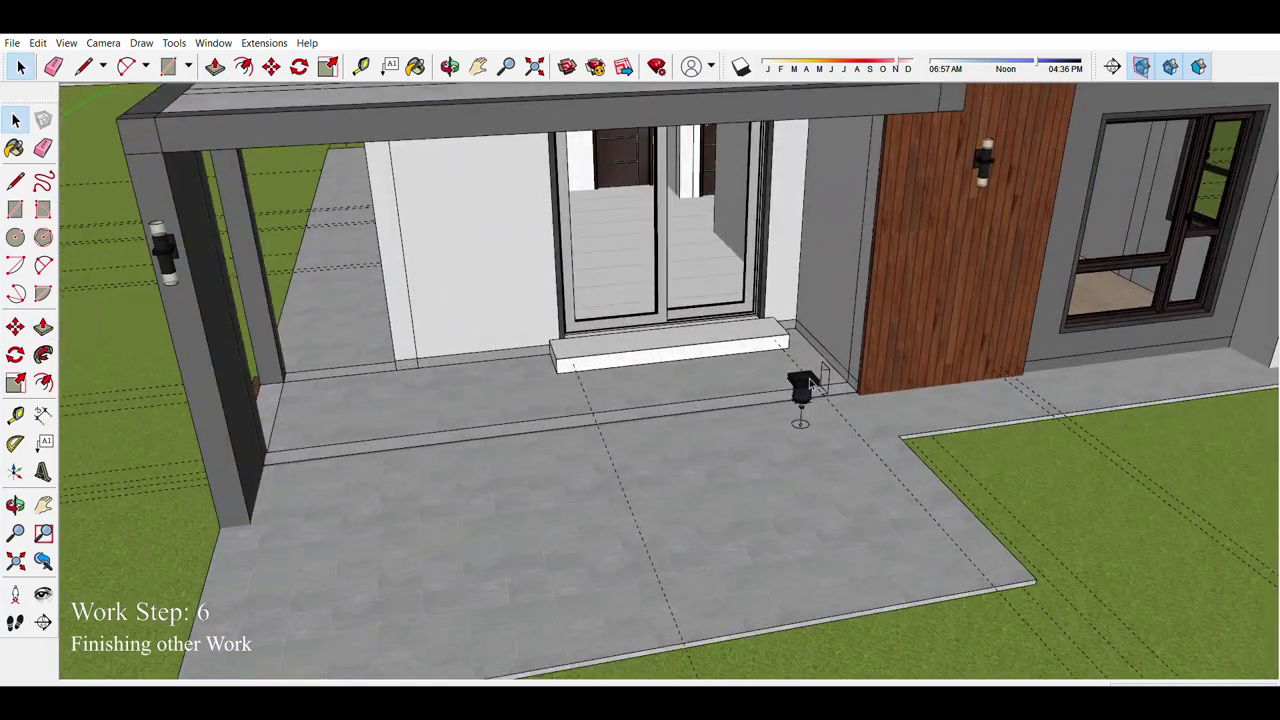
Step: Open the wall light component for editing
double_click(809, 378)
scroll(805, 400, up, 3)
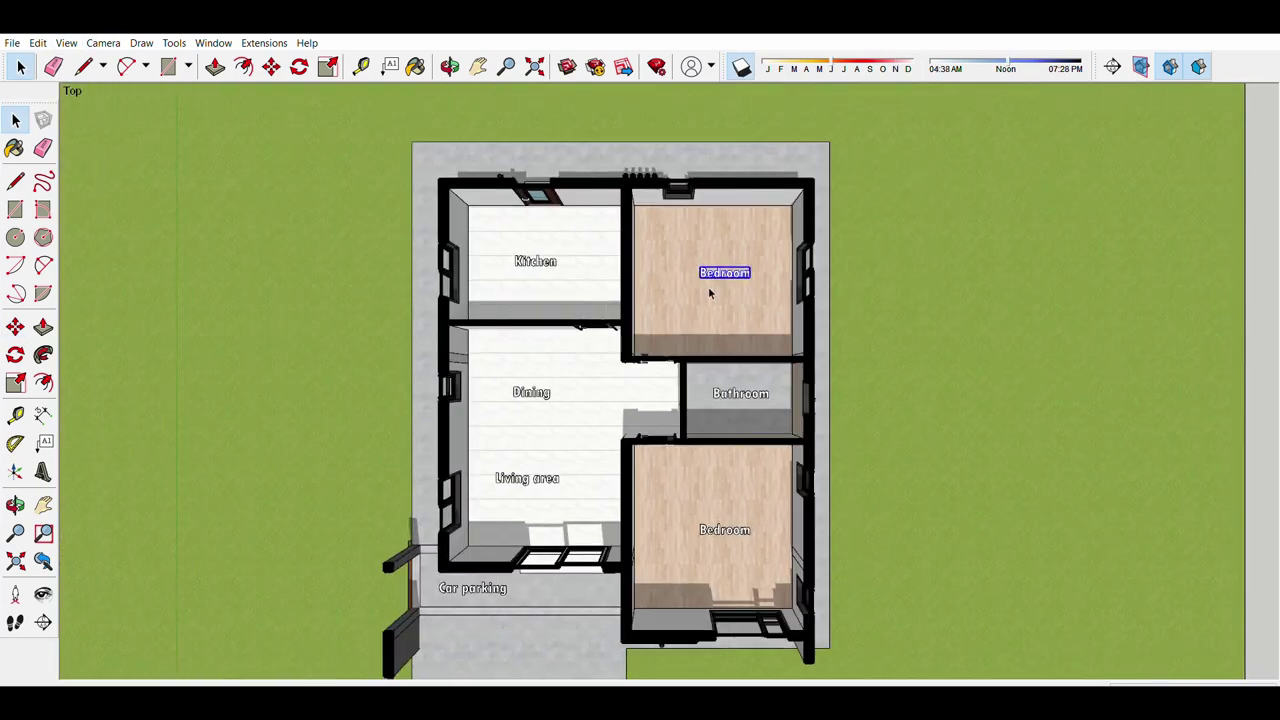
Step: Orbit down to ground level, jump to the Front view, and pan to centre the house
key(space)
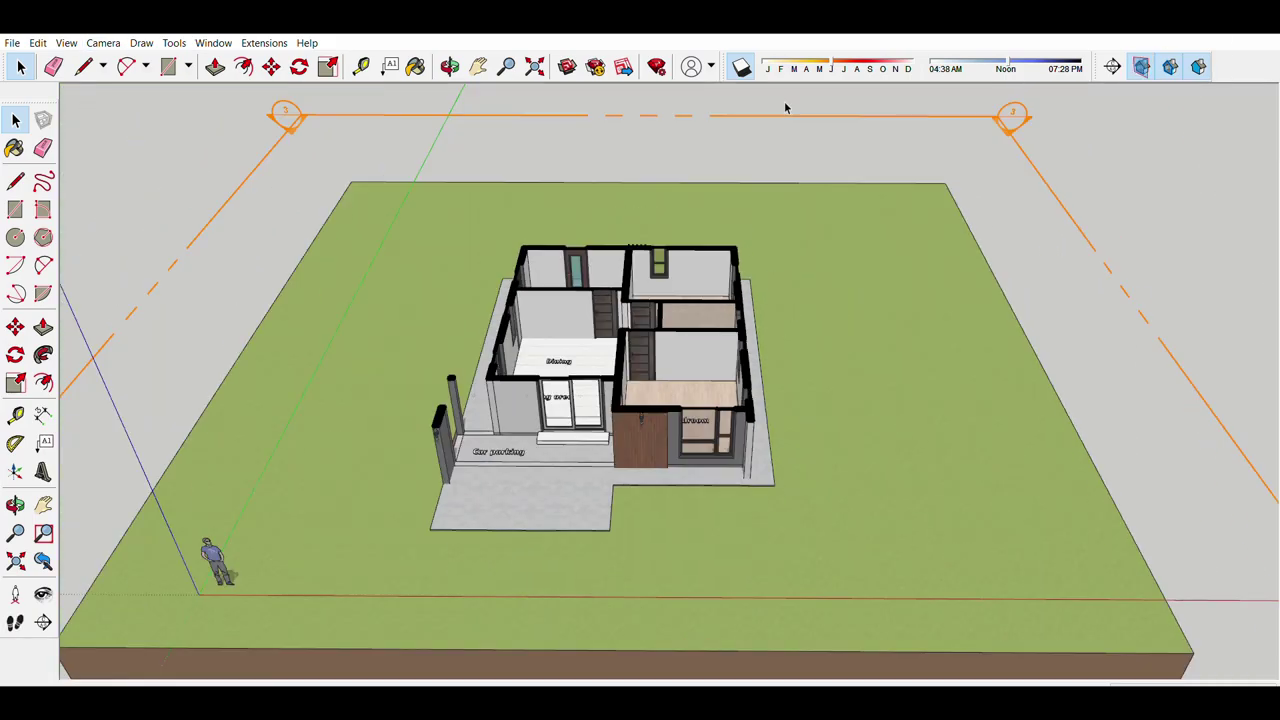
middle_drag(785, 108, 665, 295)
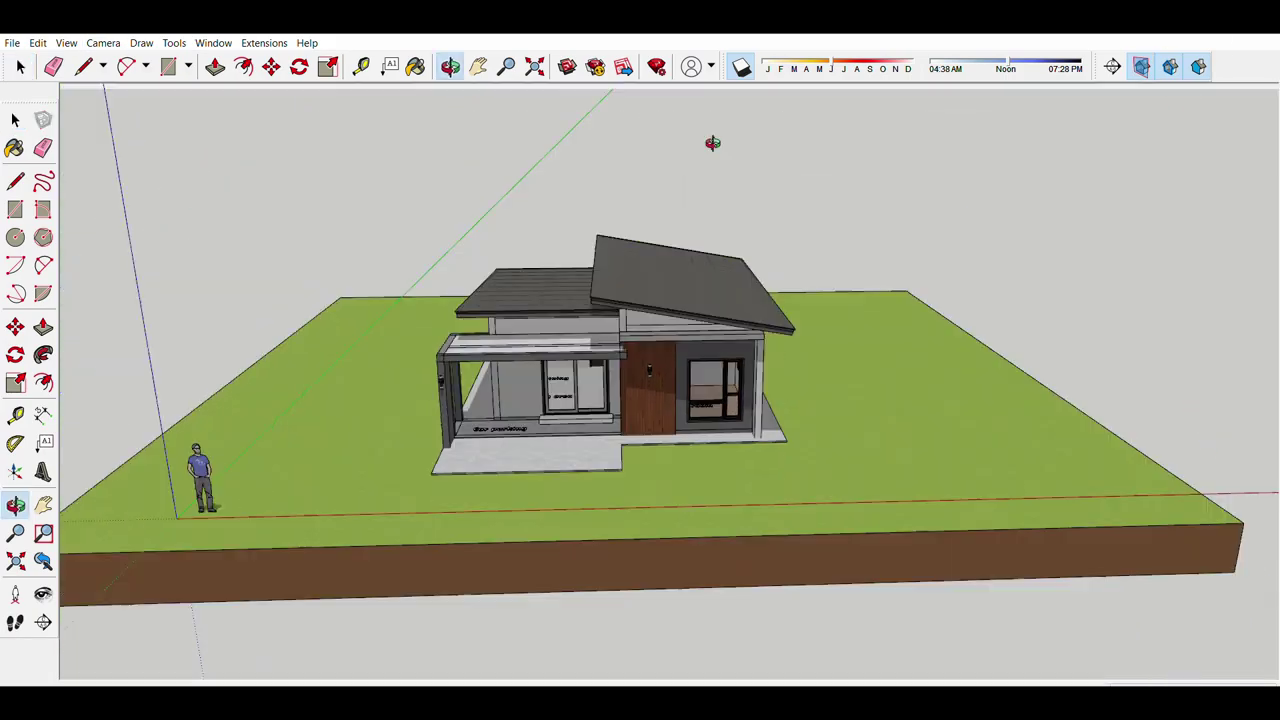
key(F2)
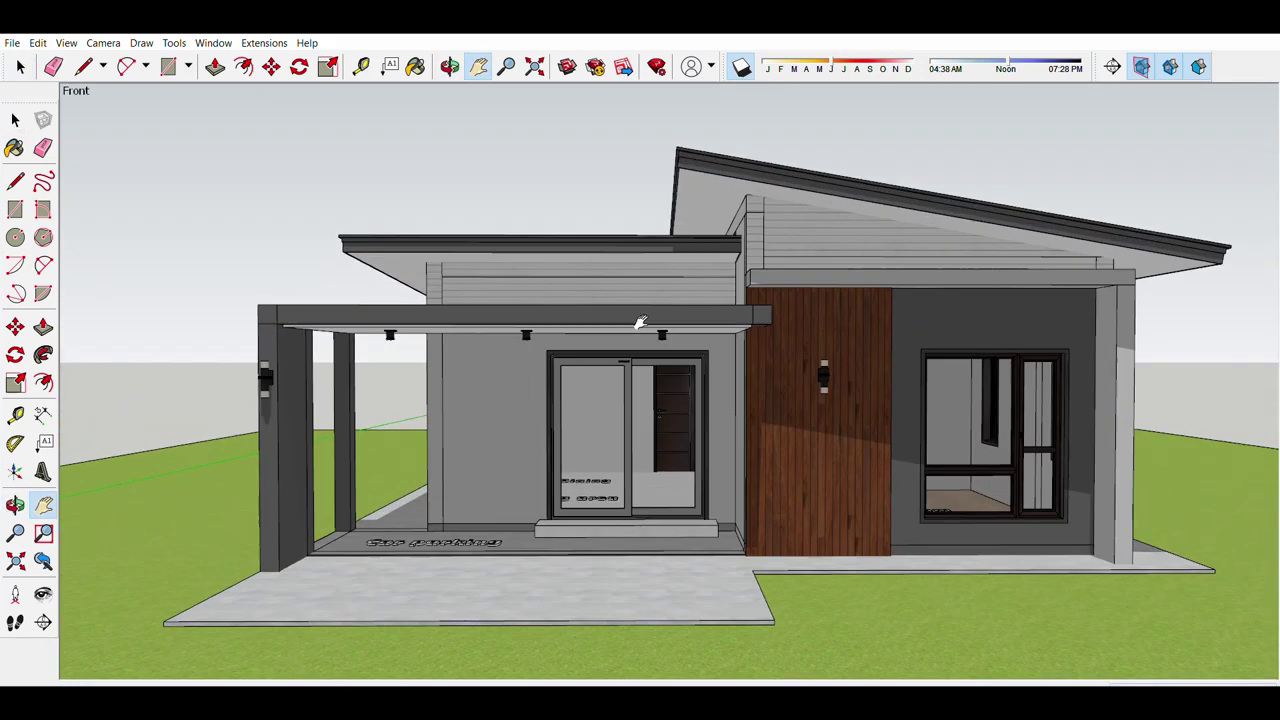
drag(641, 322, 594, 343)
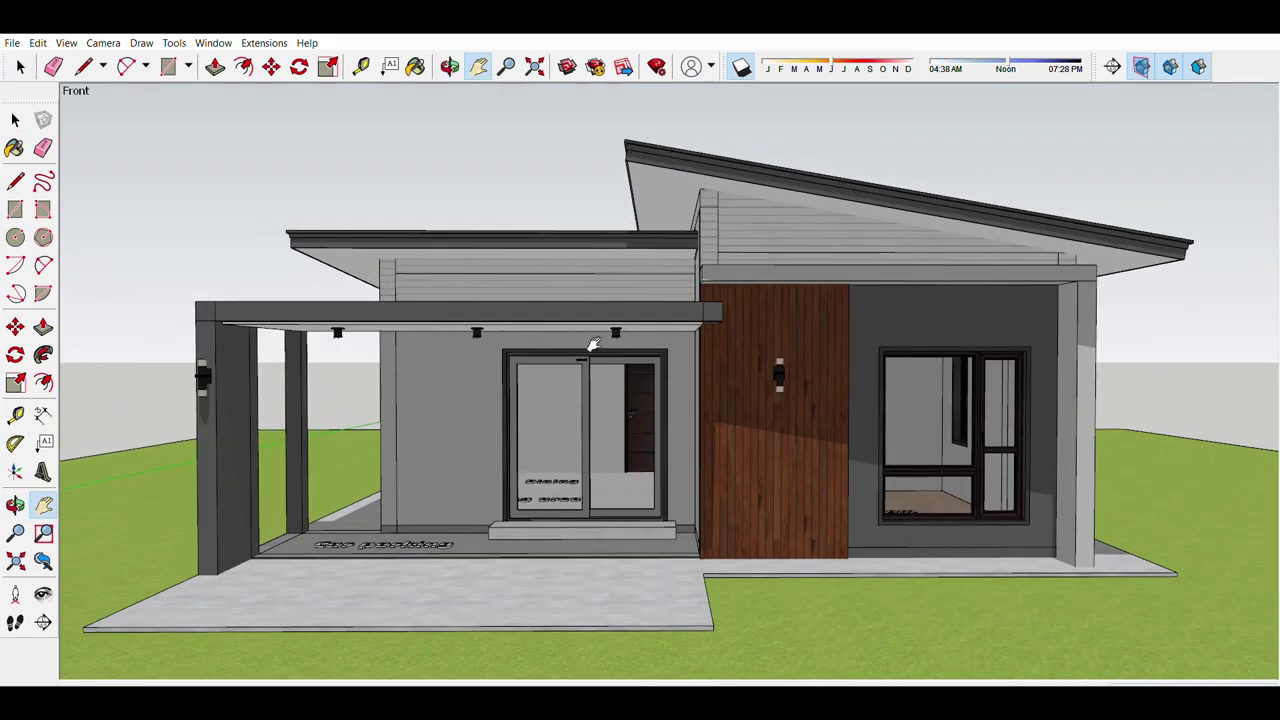
key(space)
scroll(677, 461, up, 2)
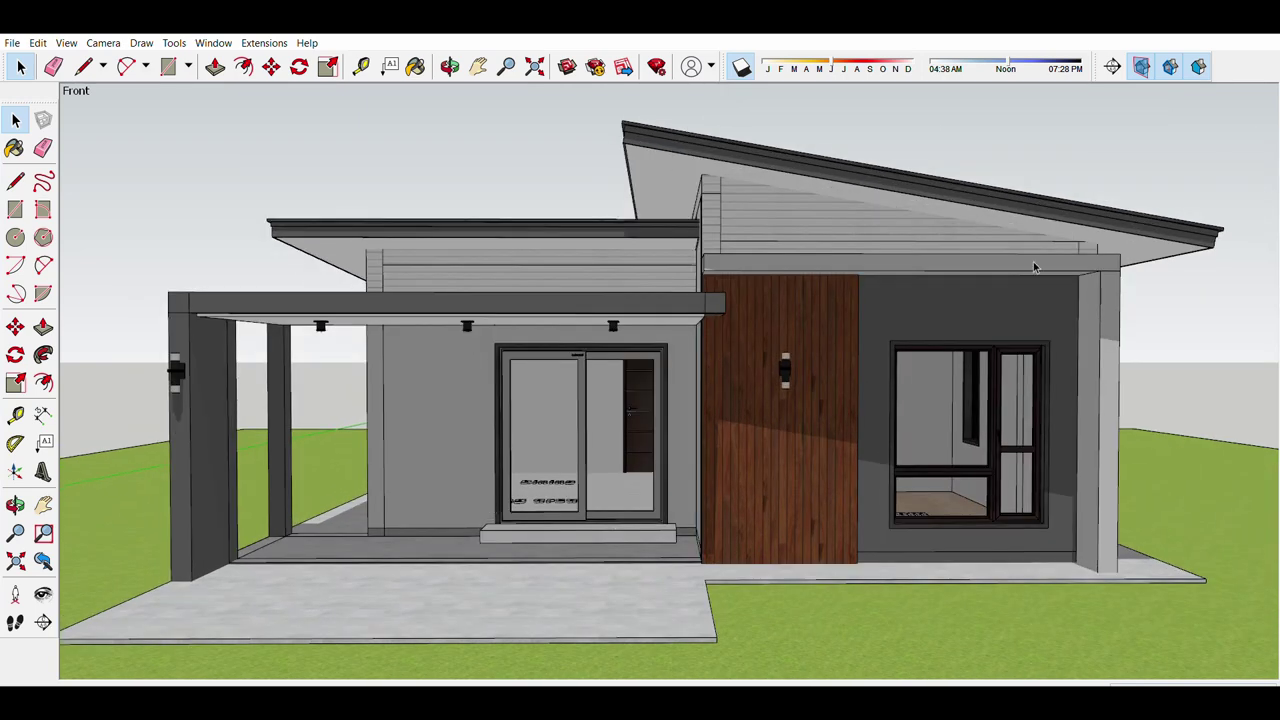